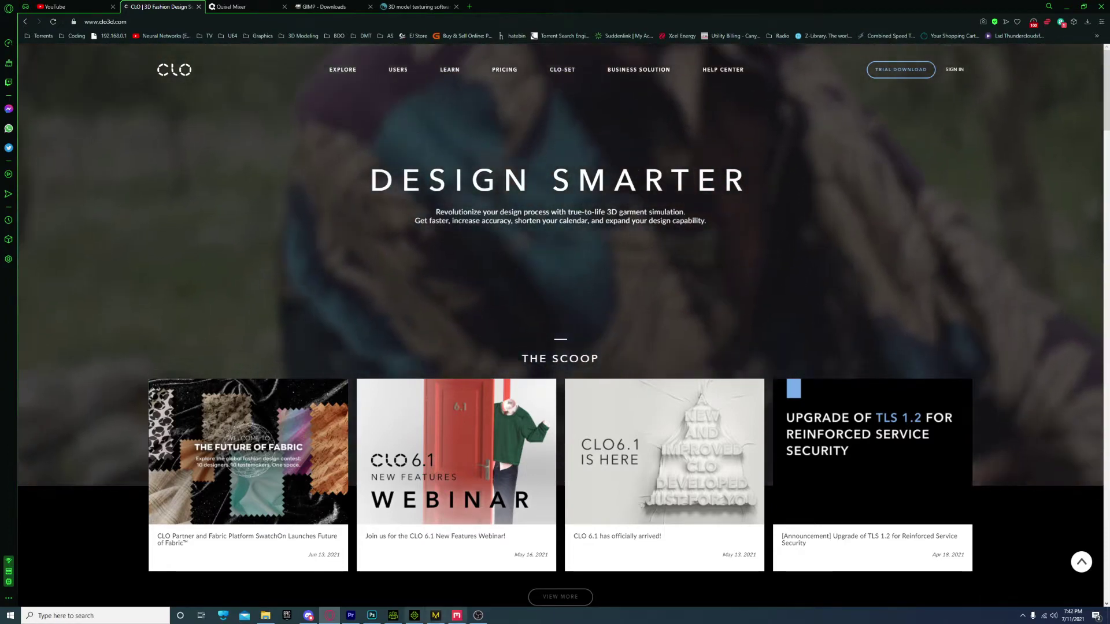
- Open CLO-SET Connect from the CLO website and show the full garment store from Curator's Pick
mouse_move(474, 617)
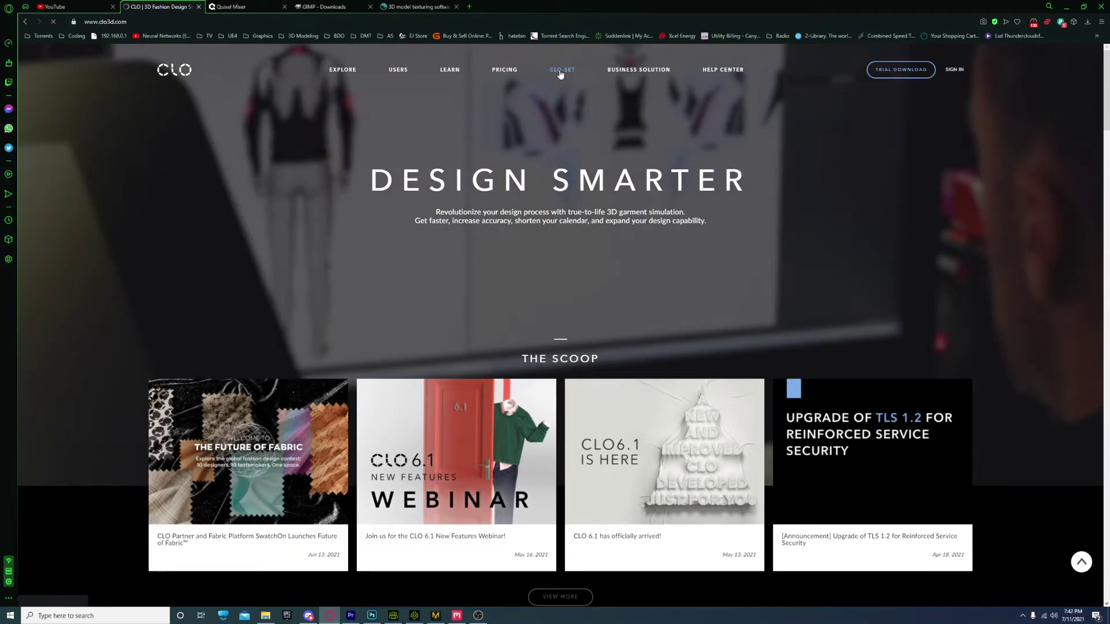
click(560, 71)
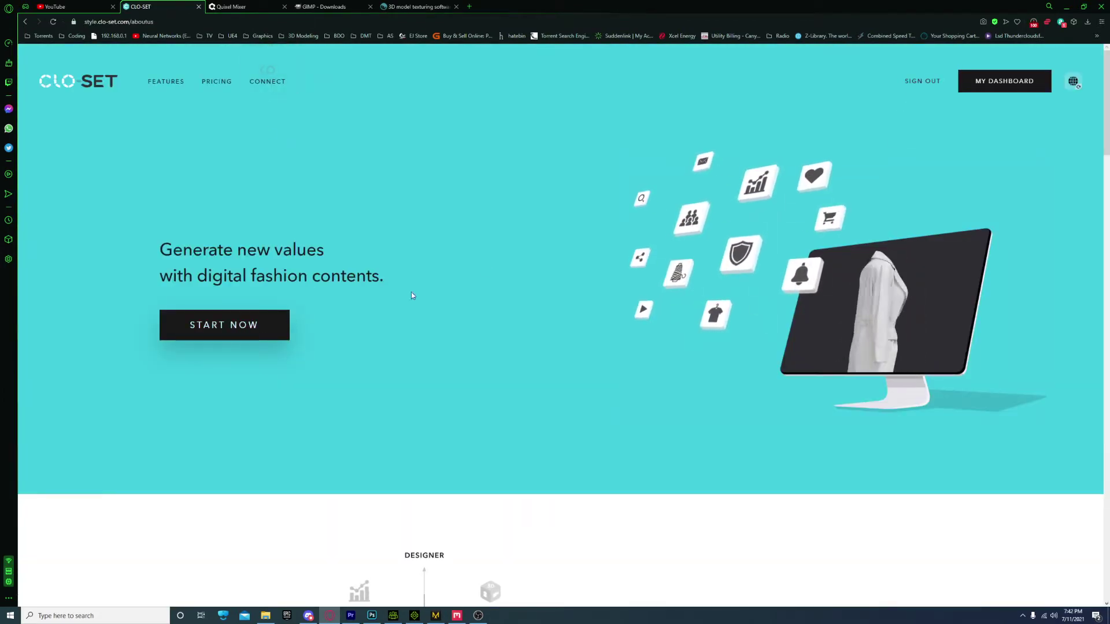
click(222, 325)
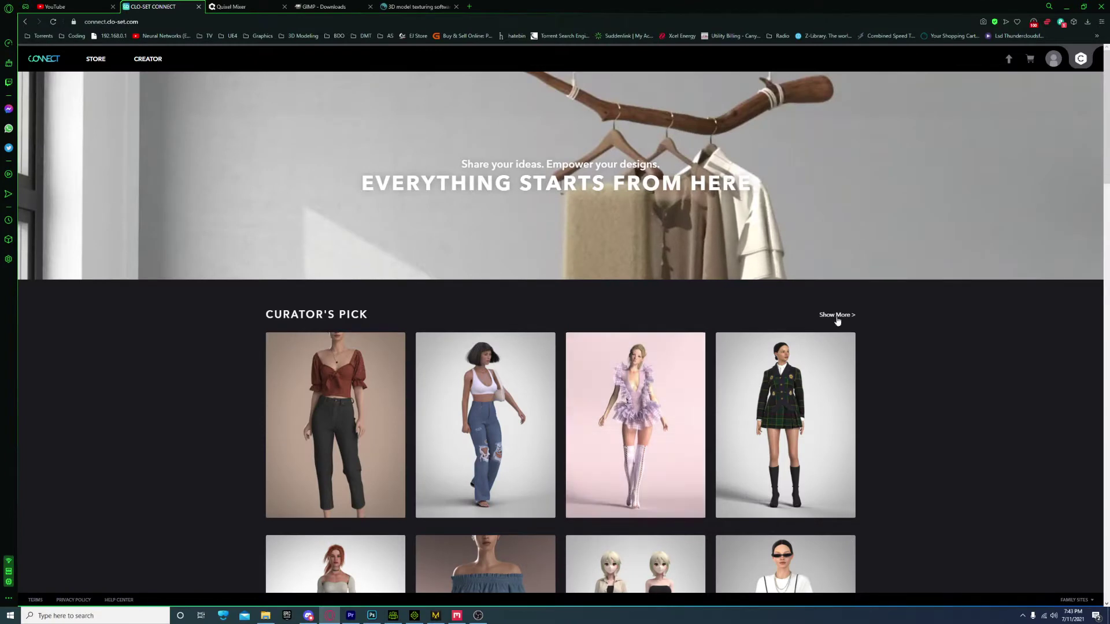
click(836, 315)
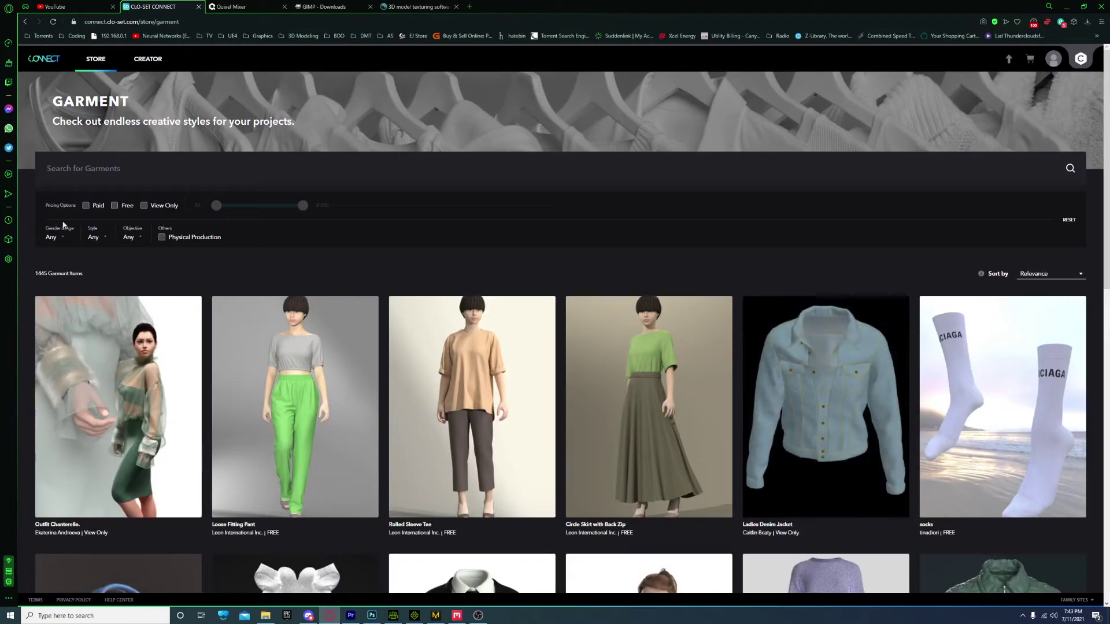
- Filter the garment store to free items and browse the available garments
click(115, 206)
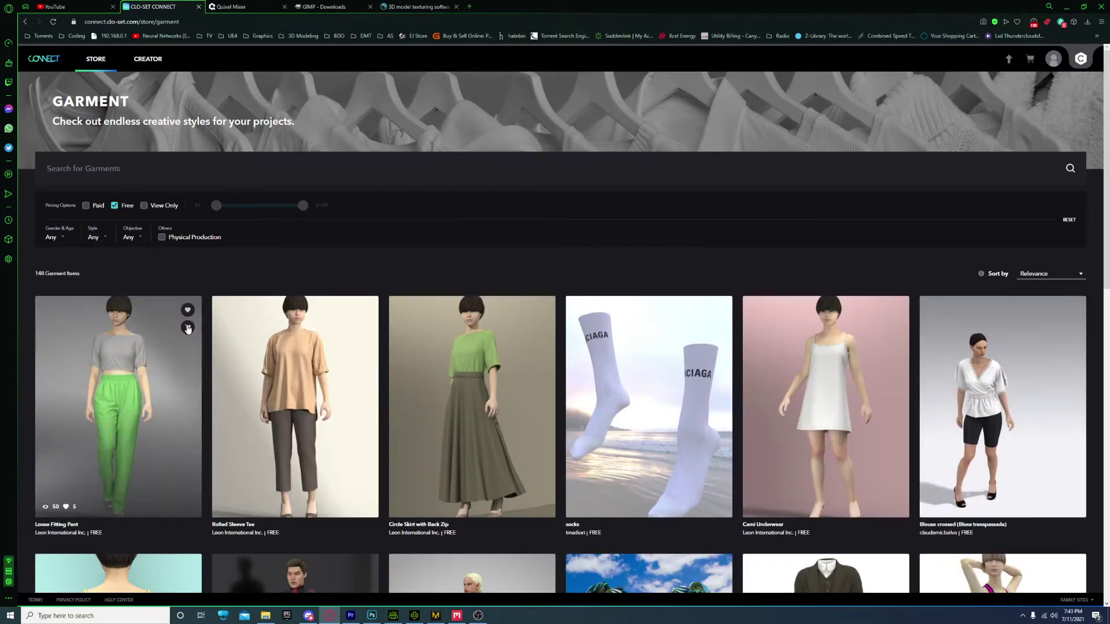
scroll(502, 371, down, 12)
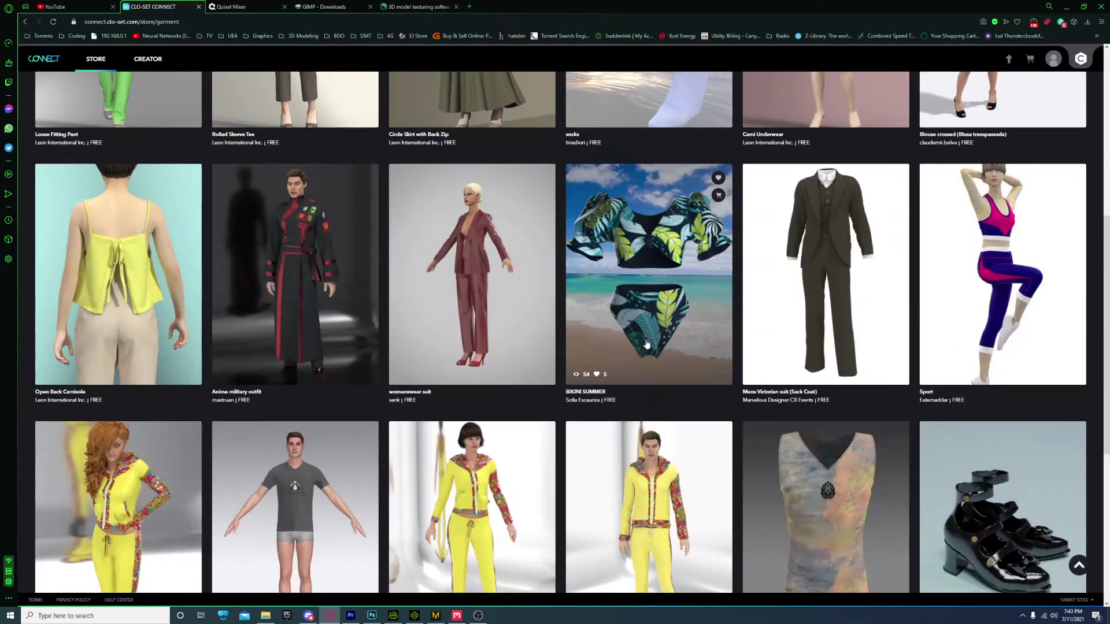
scroll(687, 335, down, 15)
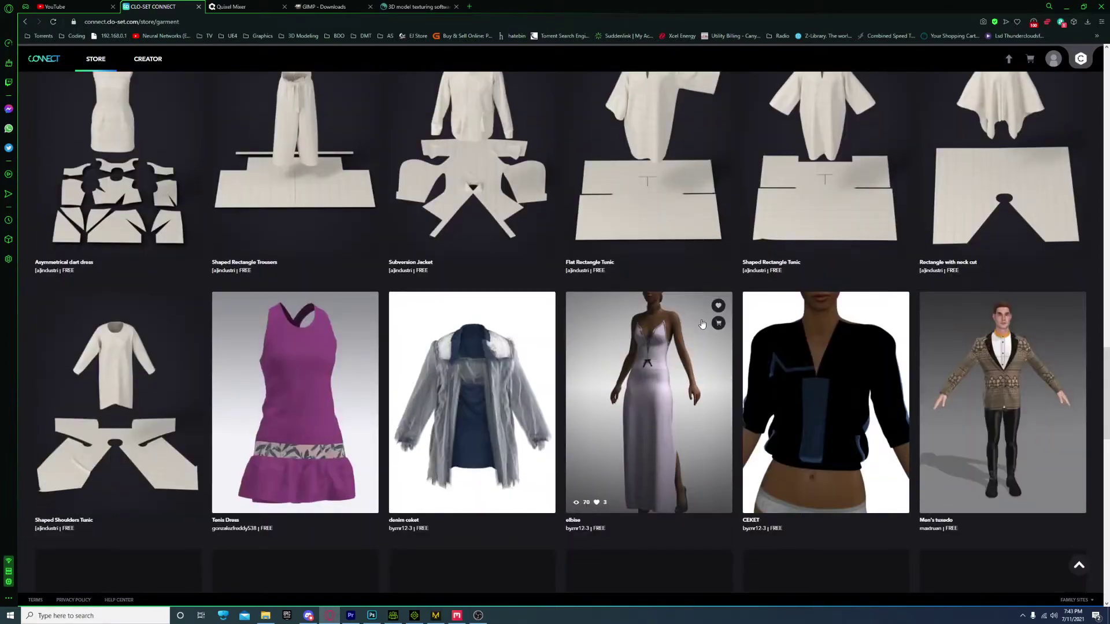
scroll(192, 338, up, 5)
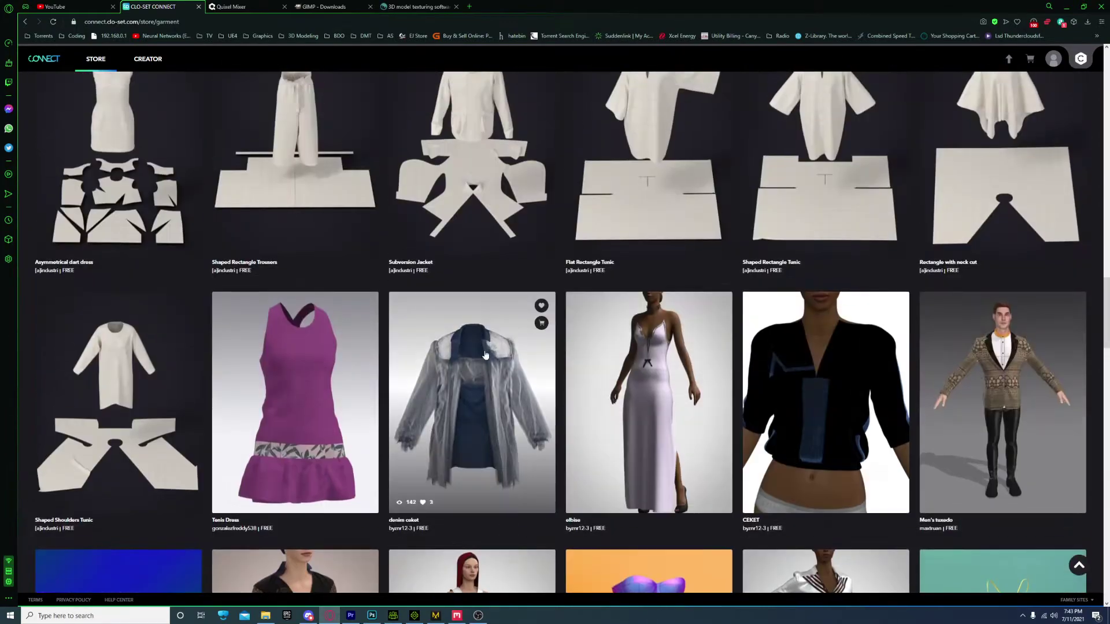
scroll(192, 338, down, 20)
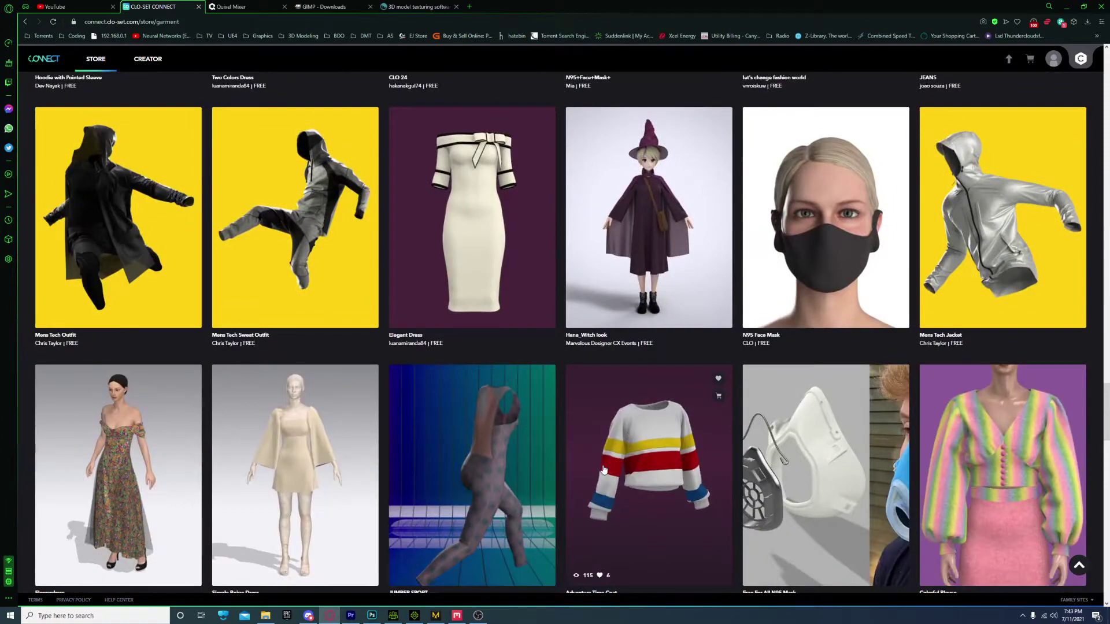
scroll(603, 469, down, 16)
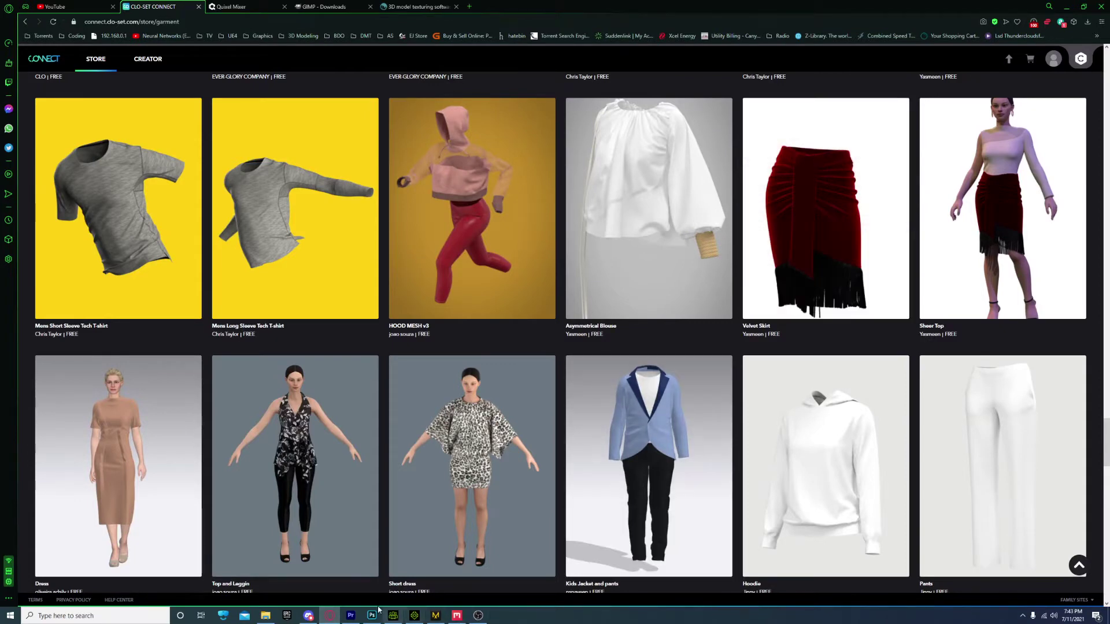
- Switch to Marvelous Designer to view the skirt's mesh, then to Character Creator to view it on the posed character
click(435, 616)
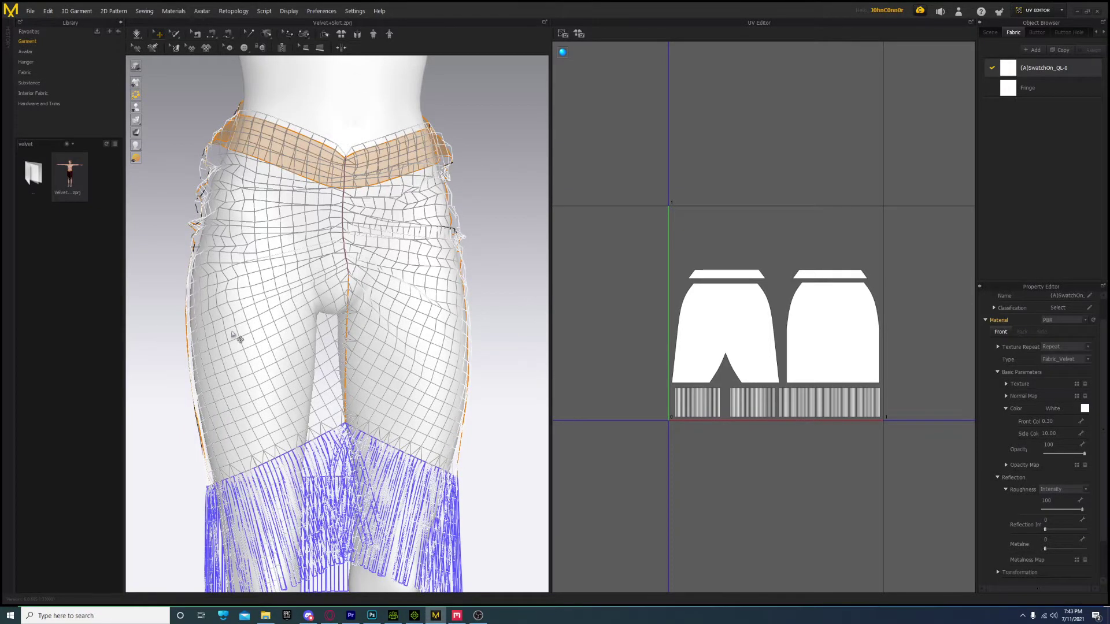
click(394, 616)
click(392, 616)
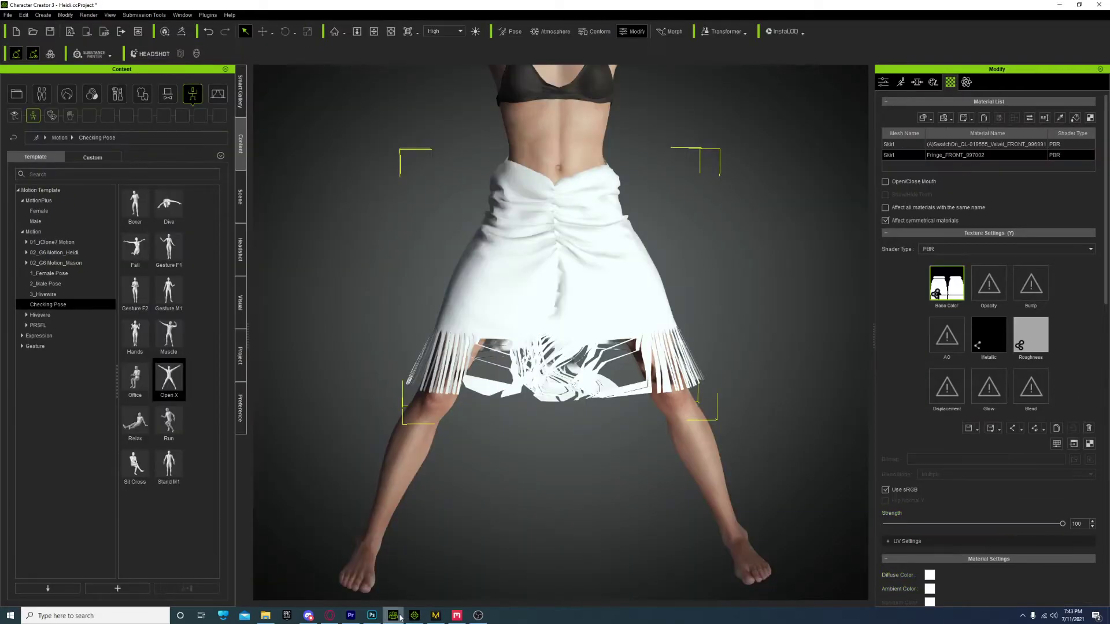
- Switch to iClone, play the animation of the character in the red fringed skirt and return to the first frame
click(415, 616)
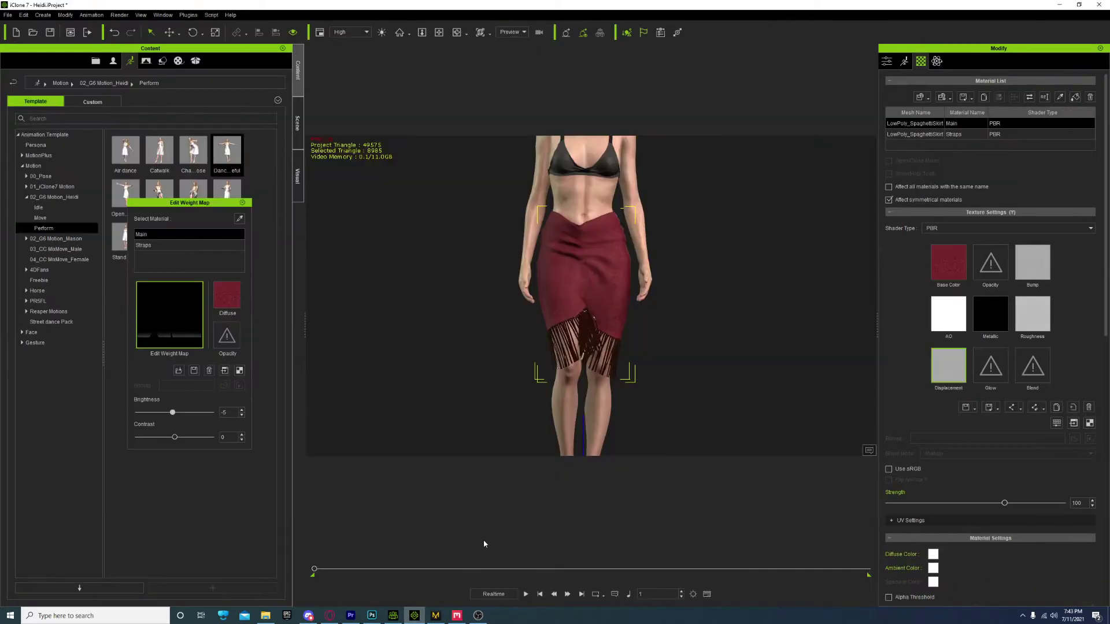
click(524, 594)
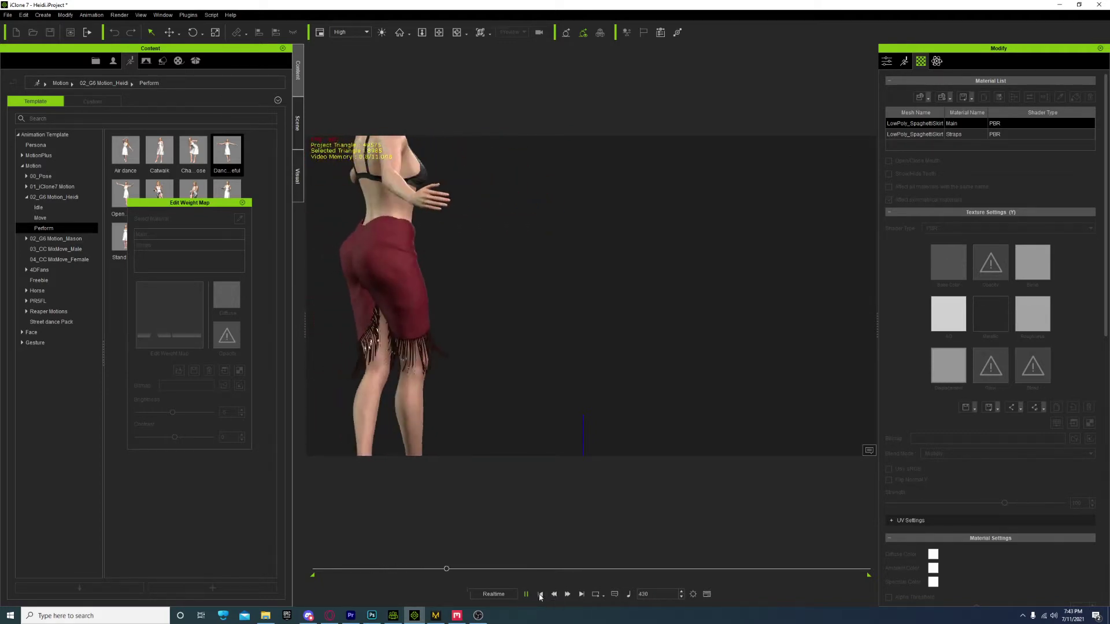
click(539, 594)
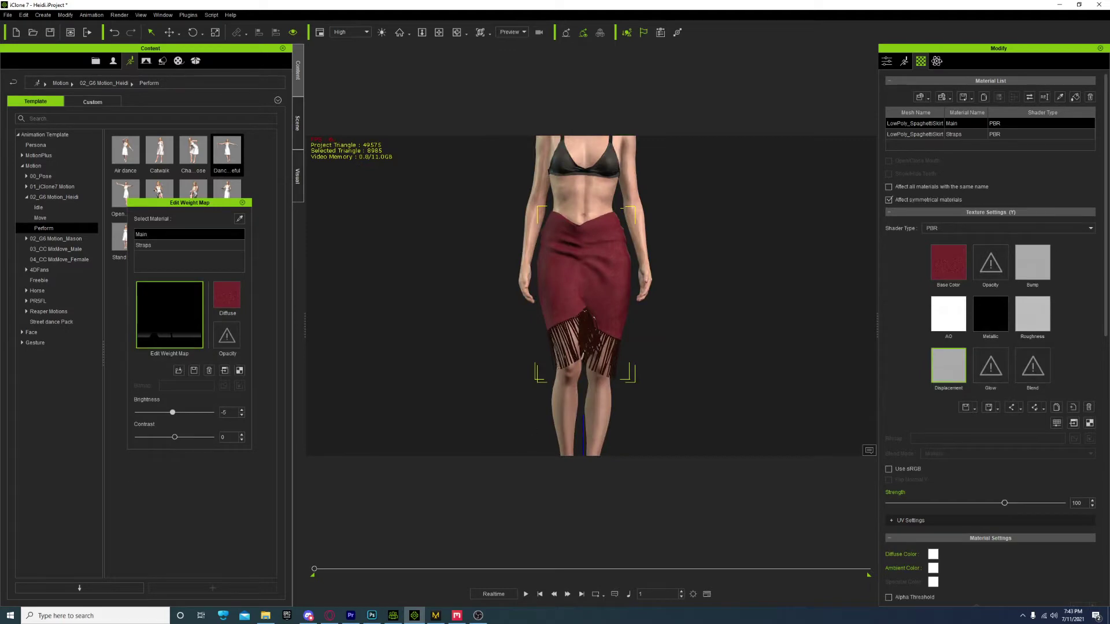
- Switch to Marvelous Designer and change the workspace from UV Editor to Simulation
click(436, 616)
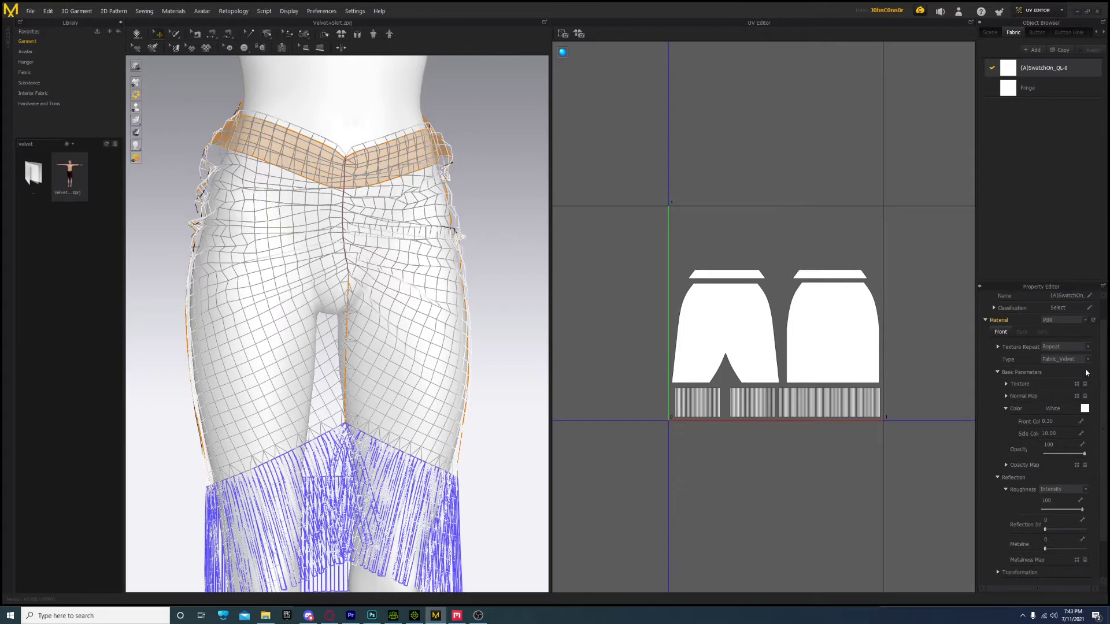
click(627, 181)
click(1061, 13)
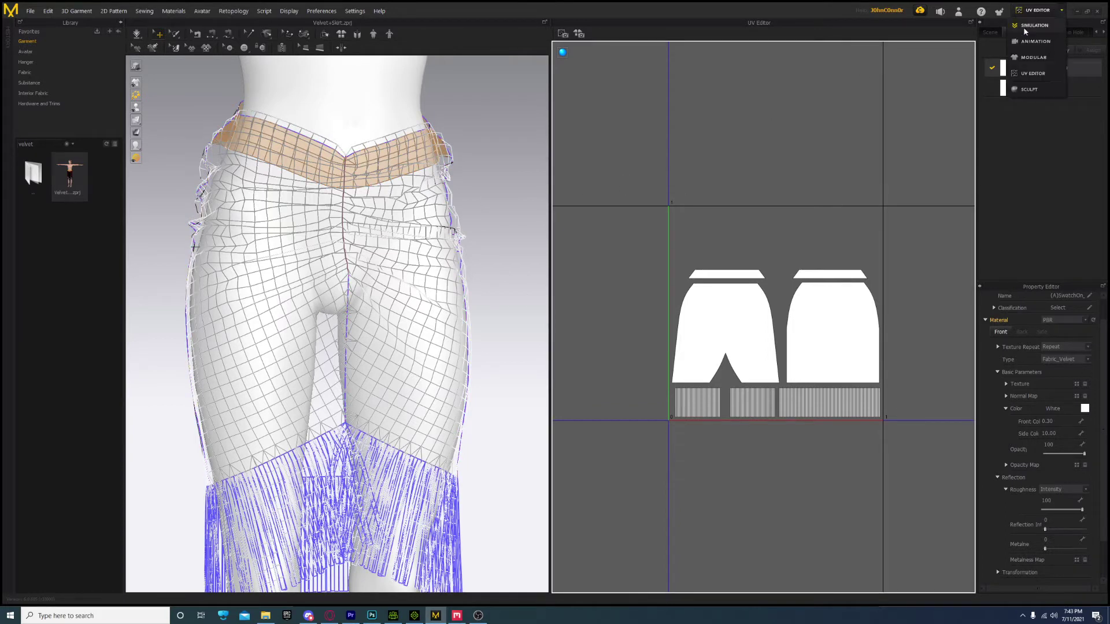
click(1031, 42)
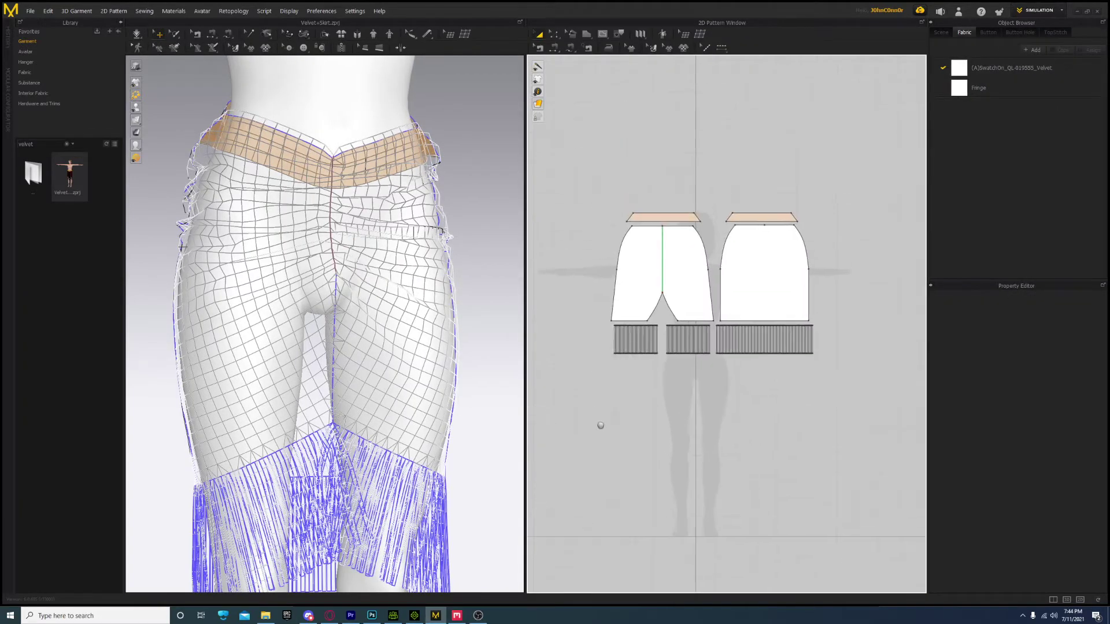
- Select all the skirt's pattern pieces and set their mesh type to Quad
drag(569, 135, 823, 414)
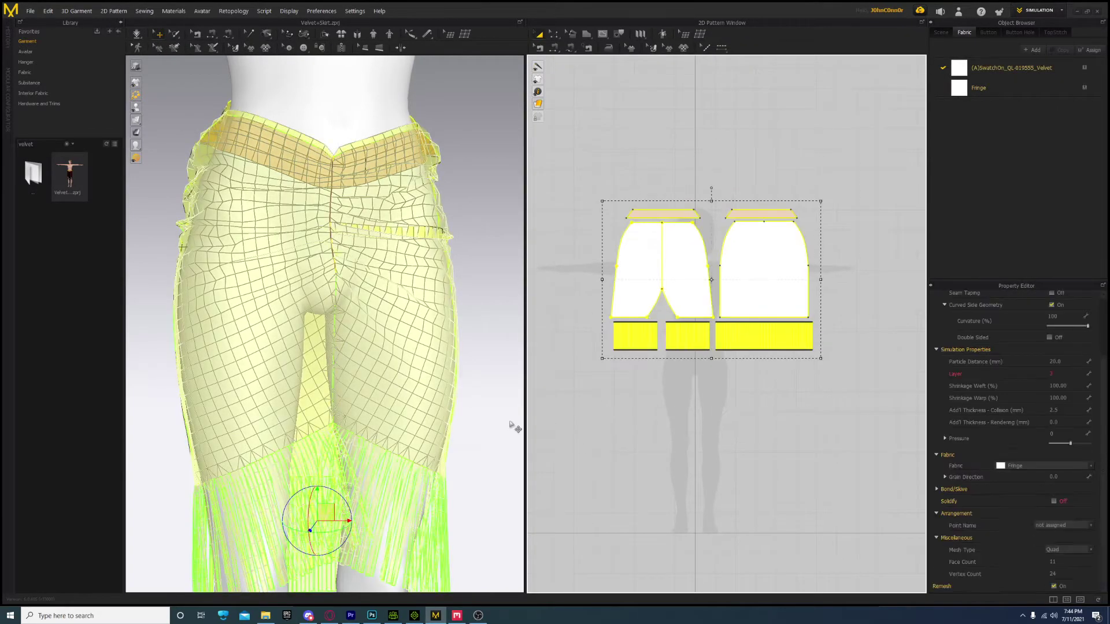
drag(555, 200, 595, 357)
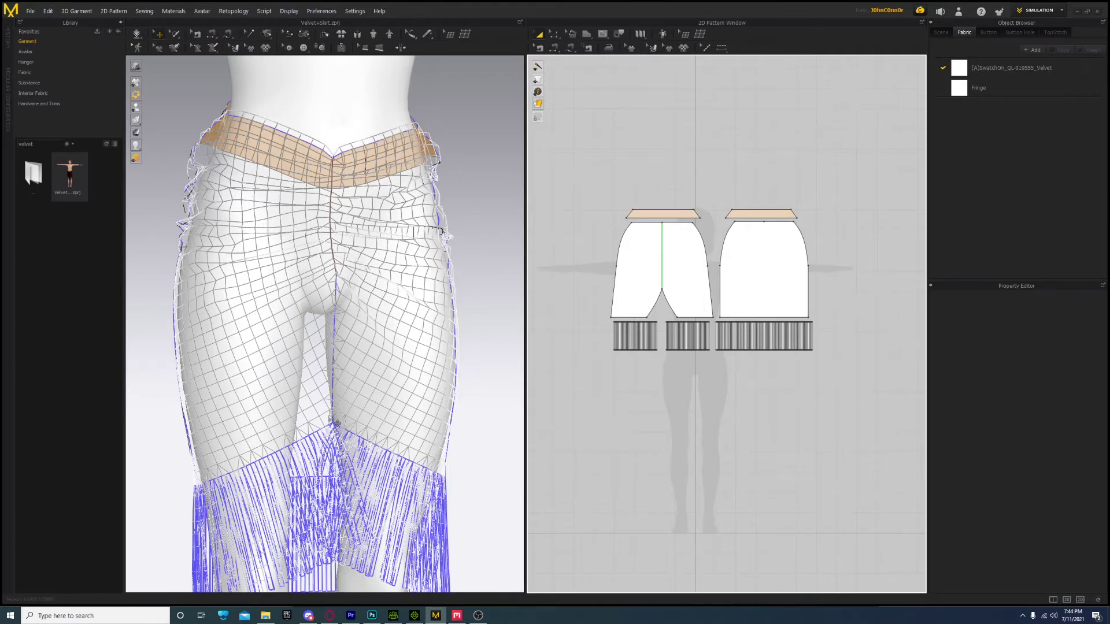
mouse_move(392, 604)
drag(576, 170, 818, 356)
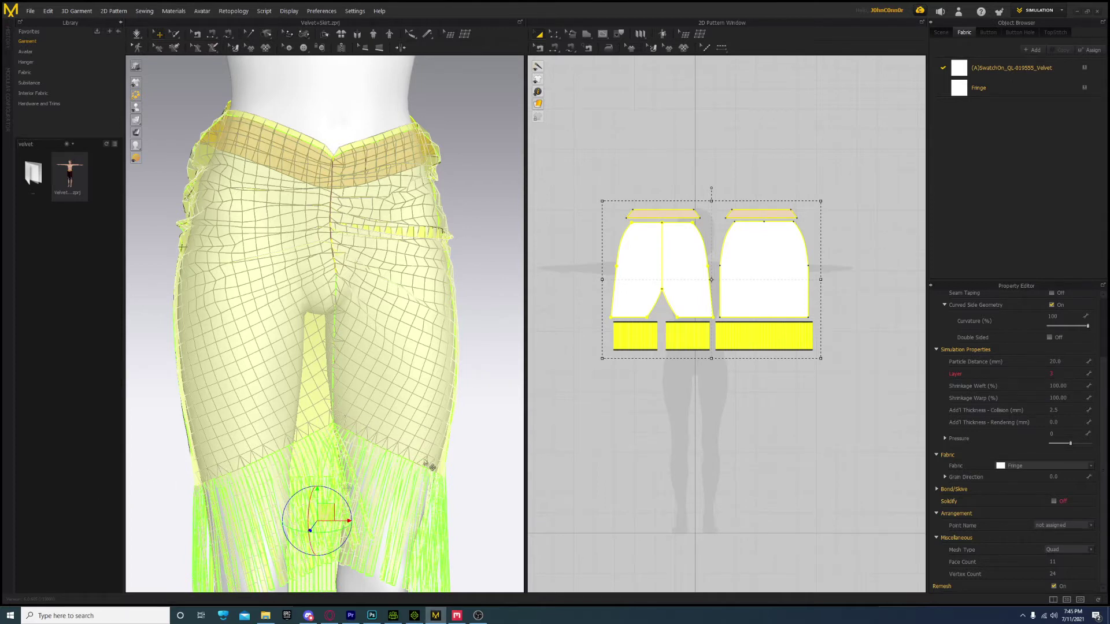
right_drag(336, 349, 312, 341)
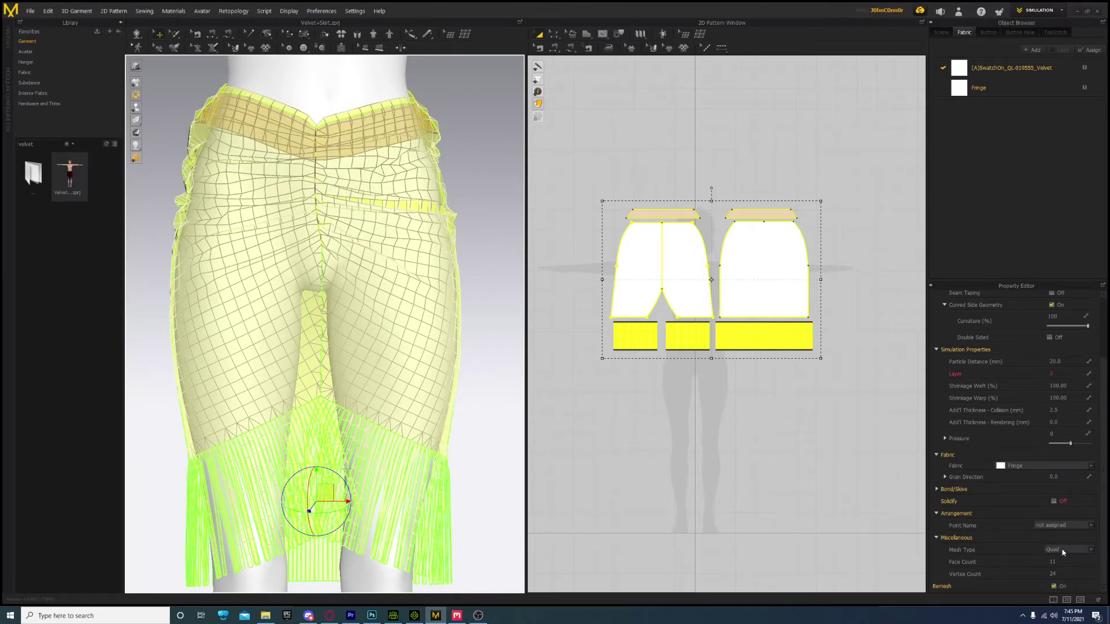
click(1062, 552)
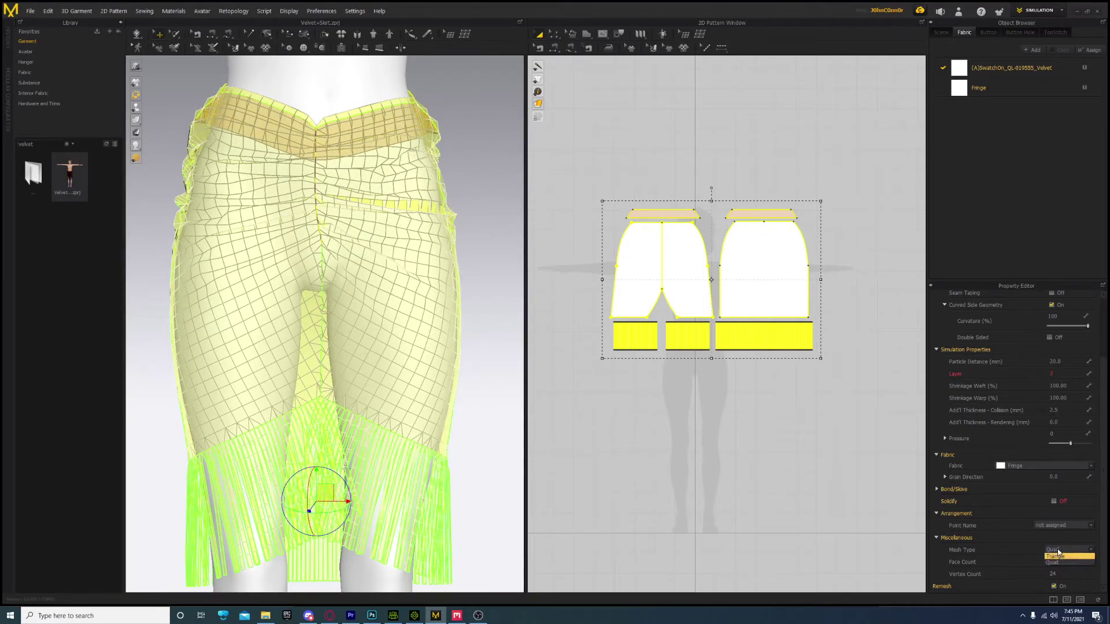
click(1052, 564)
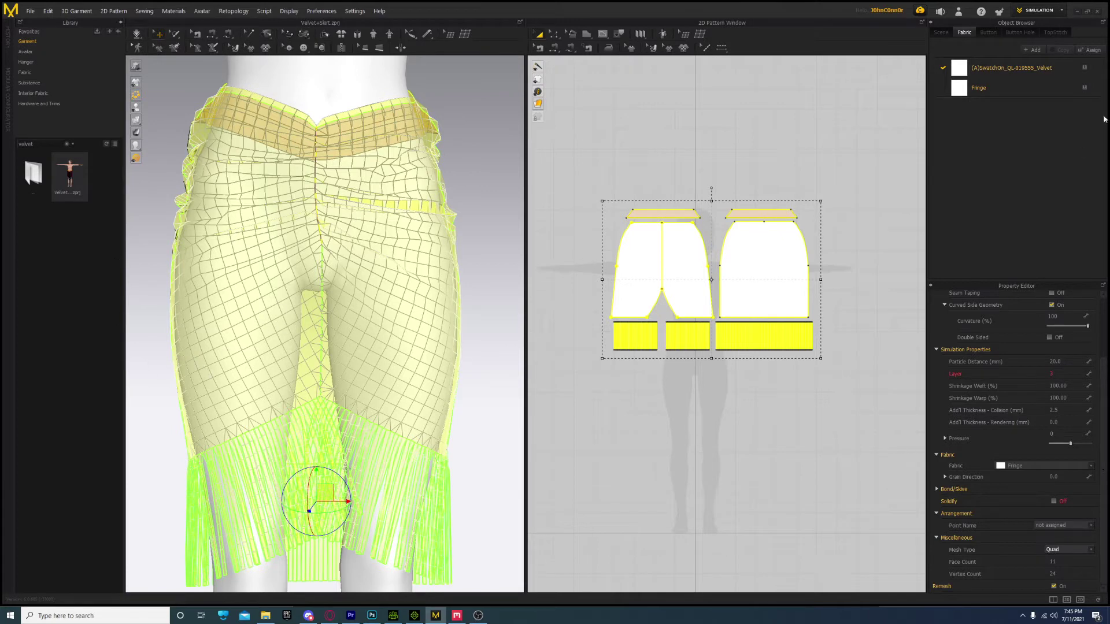
- Check the velvet fabric's color settings without changing them and select the Fringe fabric to view its properties
click(988, 69)
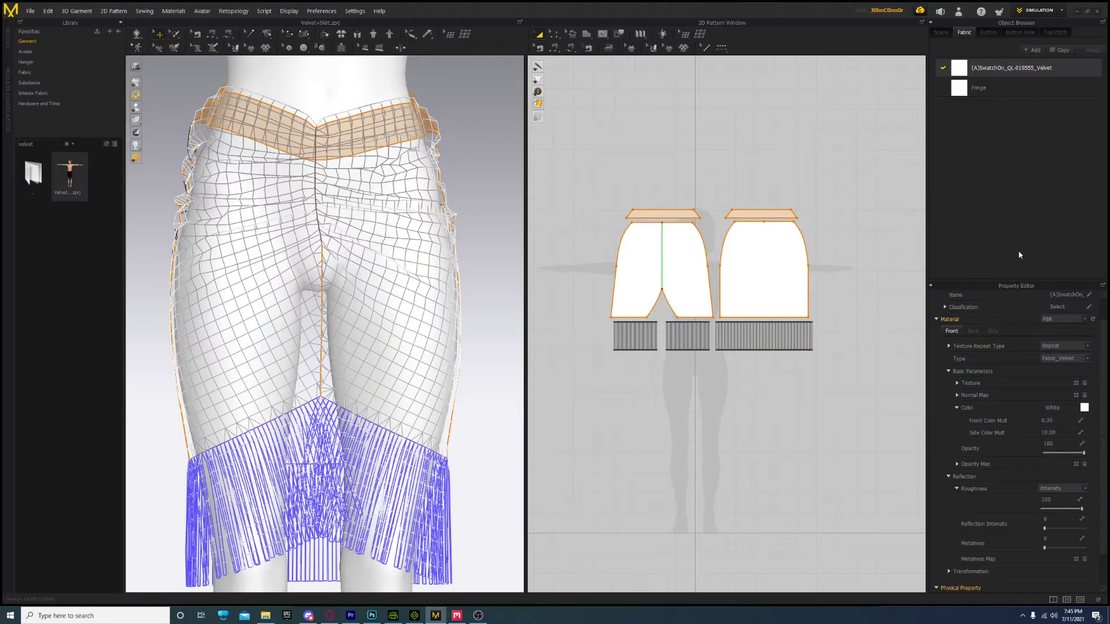
click(1085, 408)
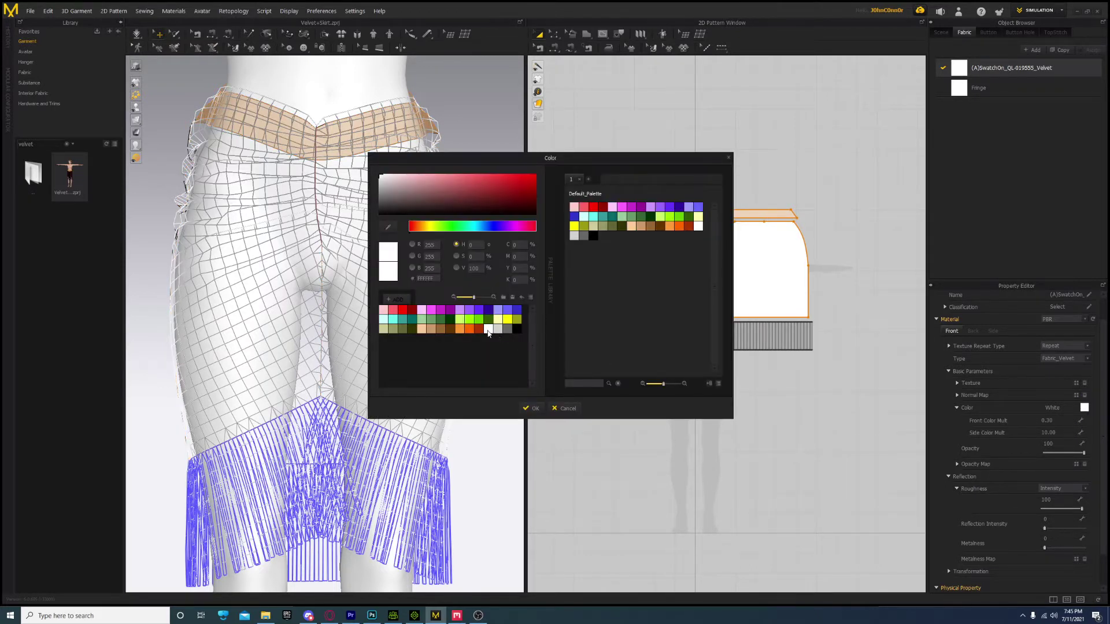
click(558, 408)
click(1012, 87)
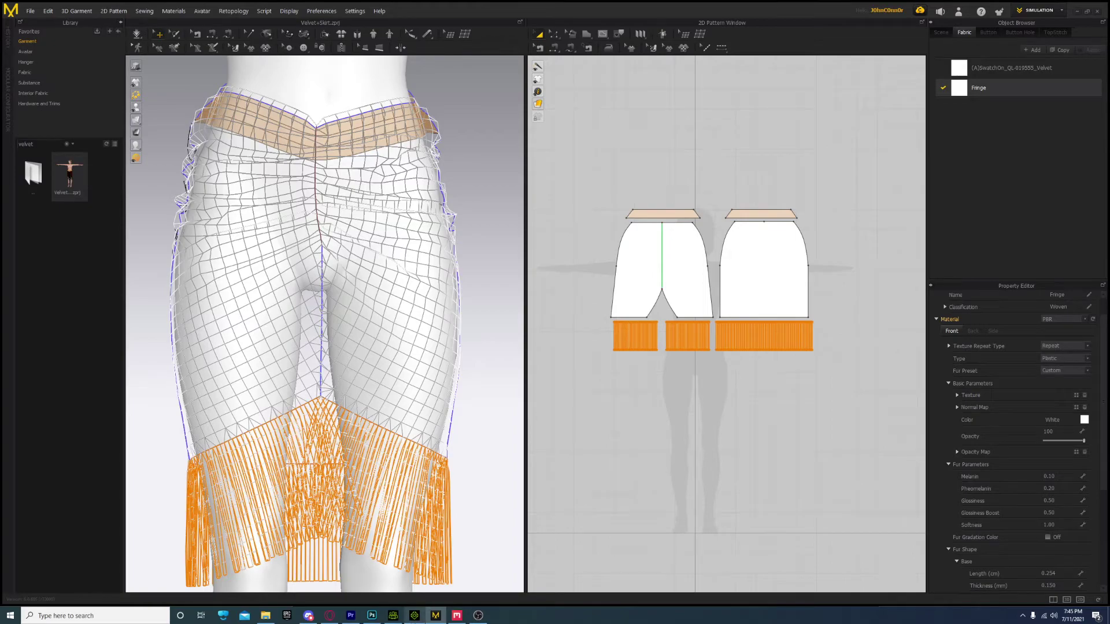
- Switch to Character Creator and examine the fringe between the character's legs up close
click(393, 616)
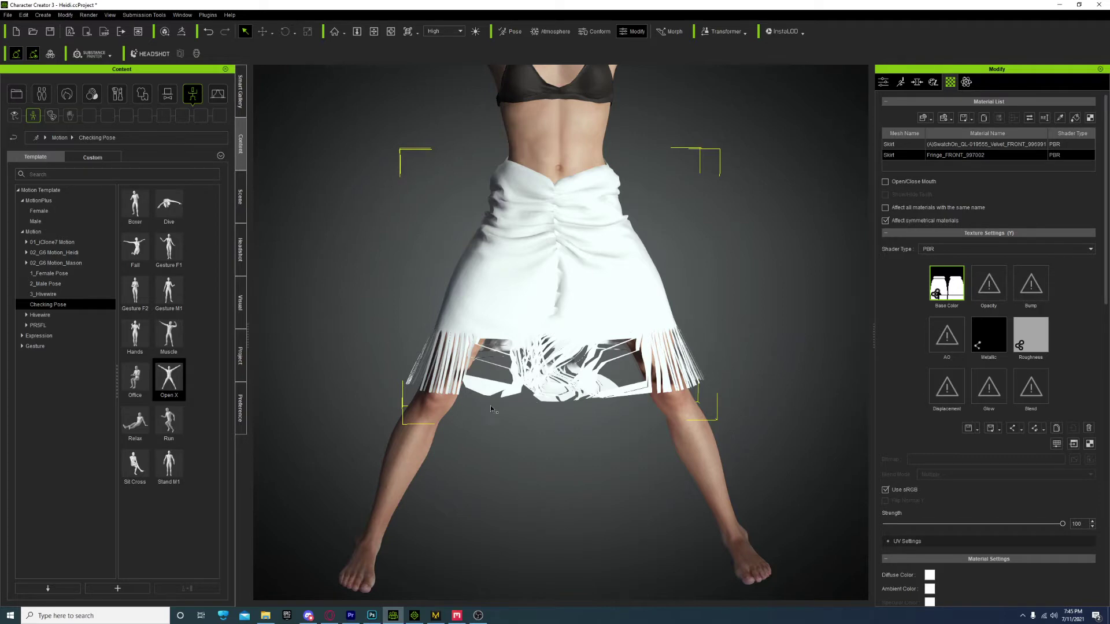
scroll(538, 396, up, 8)
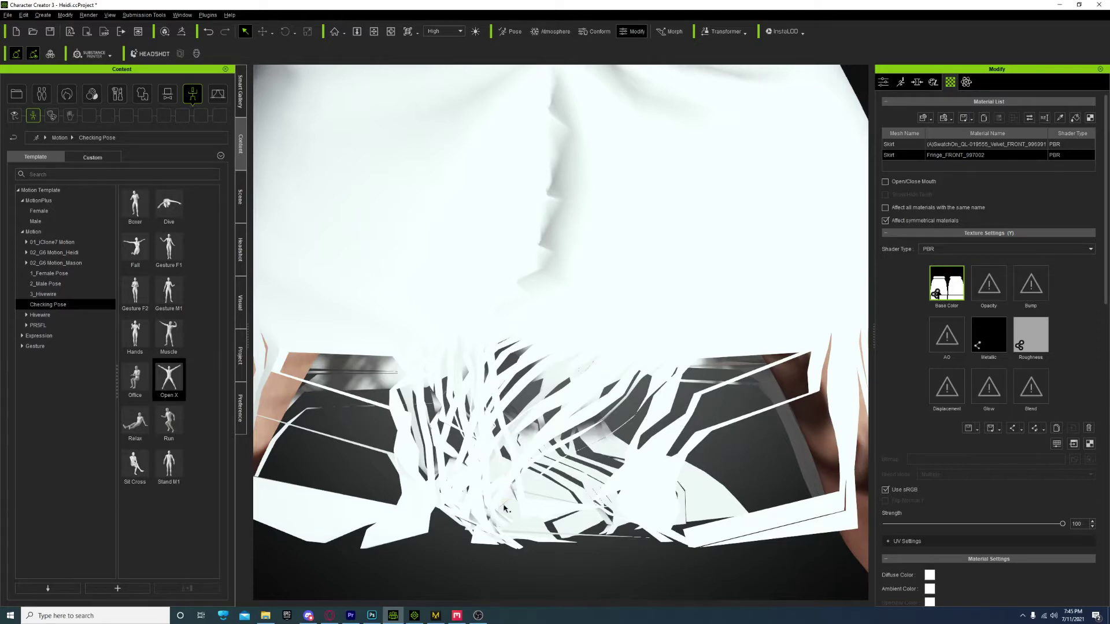
middle_drag(503, 494, 495, 314)
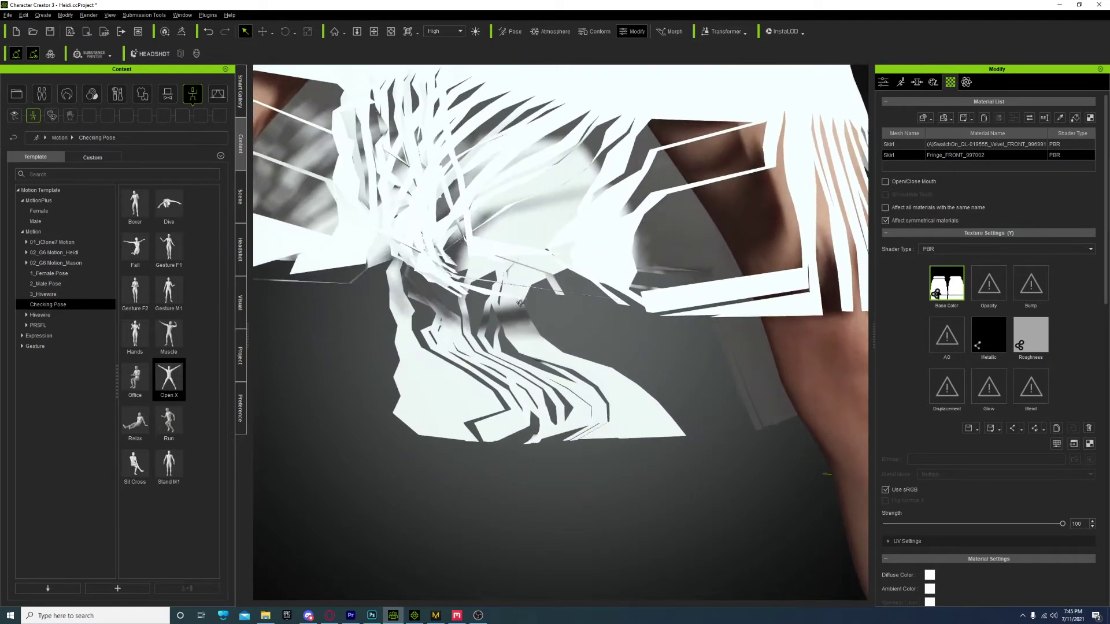
scroll(442, 404, down, 5)
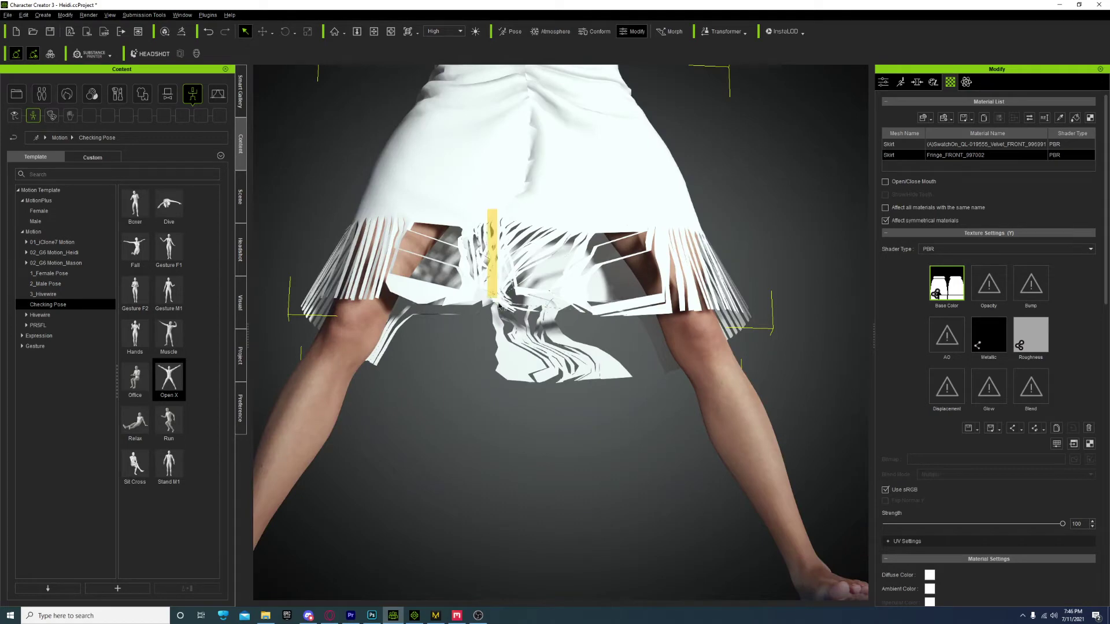
- Import the Skirt 3D object file from the YouTube Tutorial folder into the scene
click(11, 15)
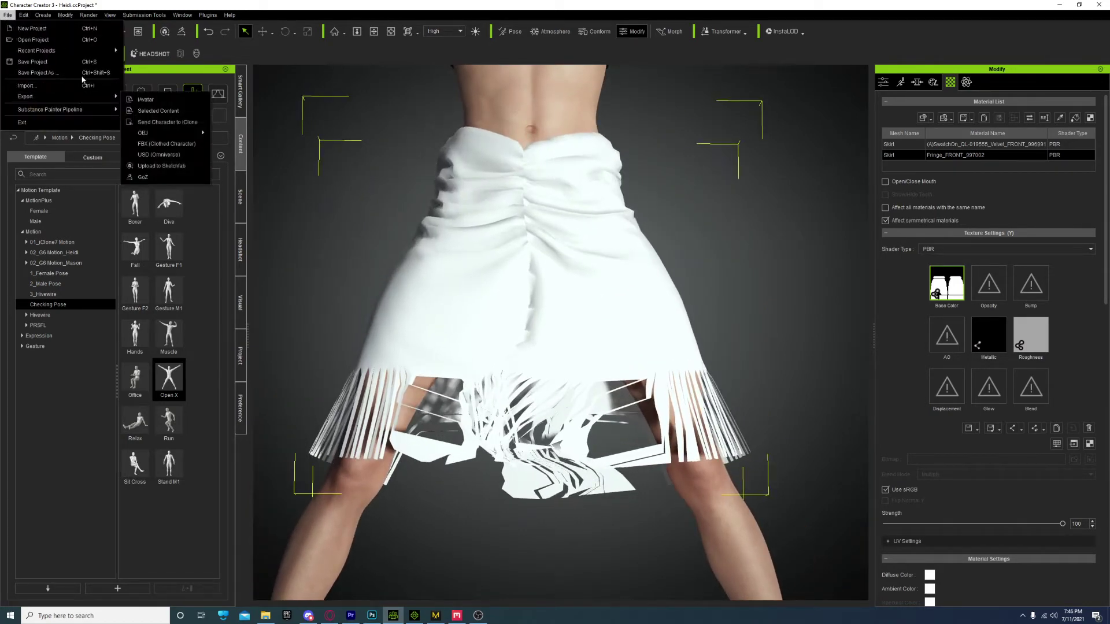
mouse_move(40, 15)
click(58, 62)
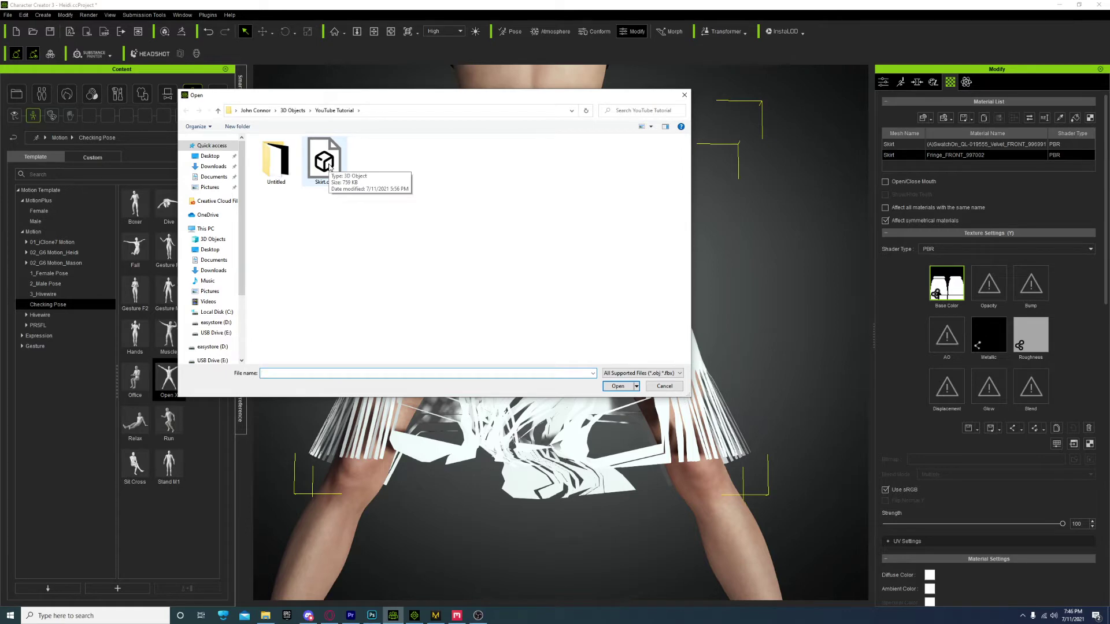
double_click(327, 163)
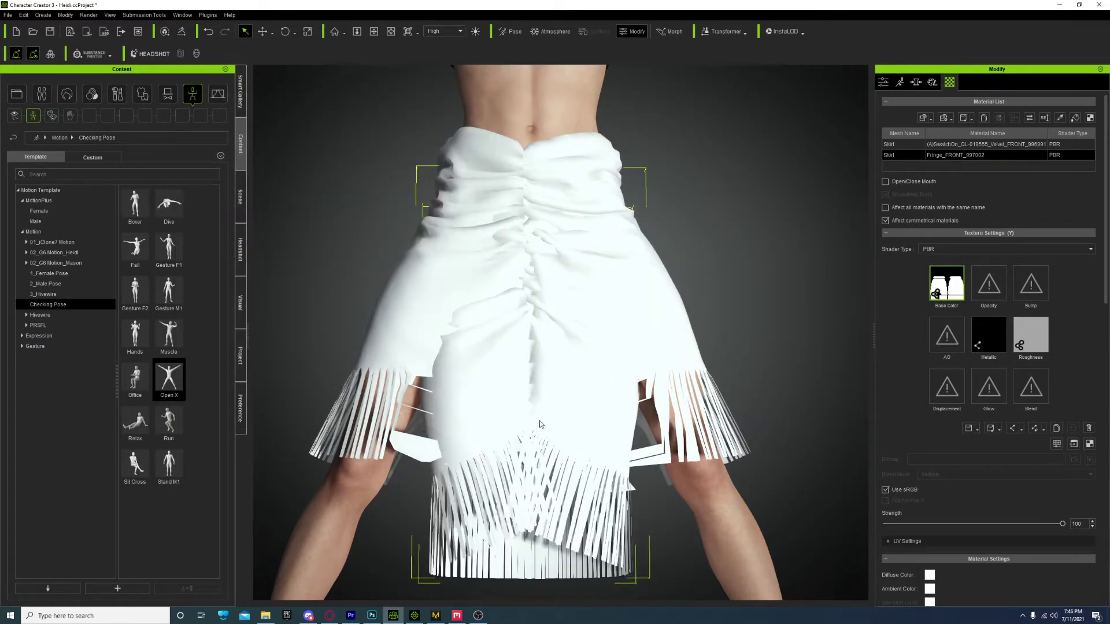
- Move the imported skirt up along the vertical axis to the character's waist, level with the skirt already worn
key(w)
scroll(540, 424, down, 5)
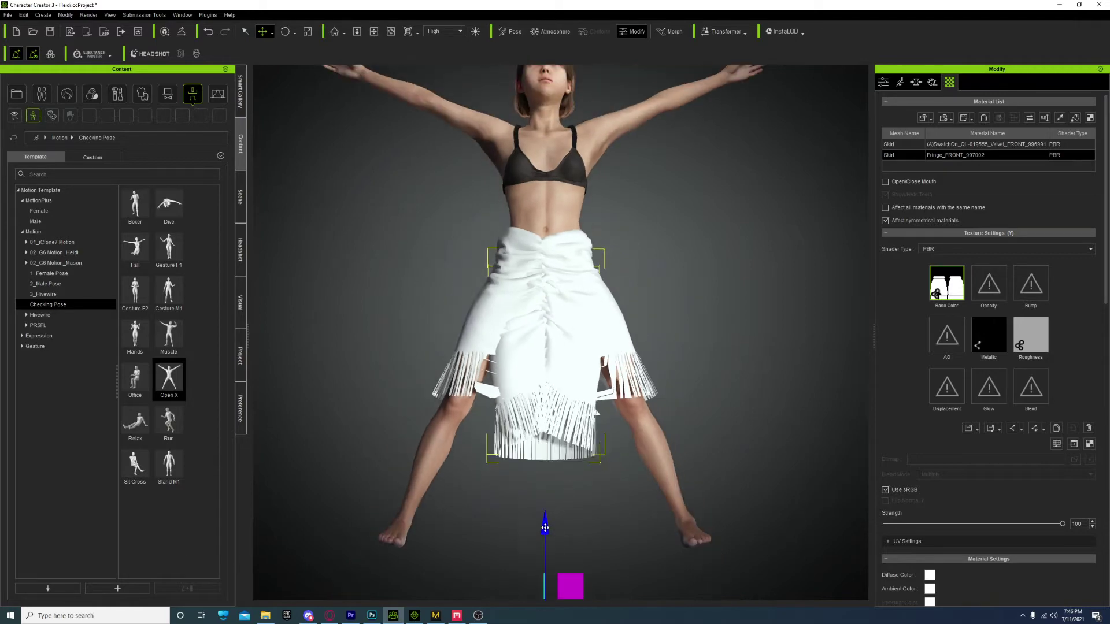
drag(545, 528, 536, 489)
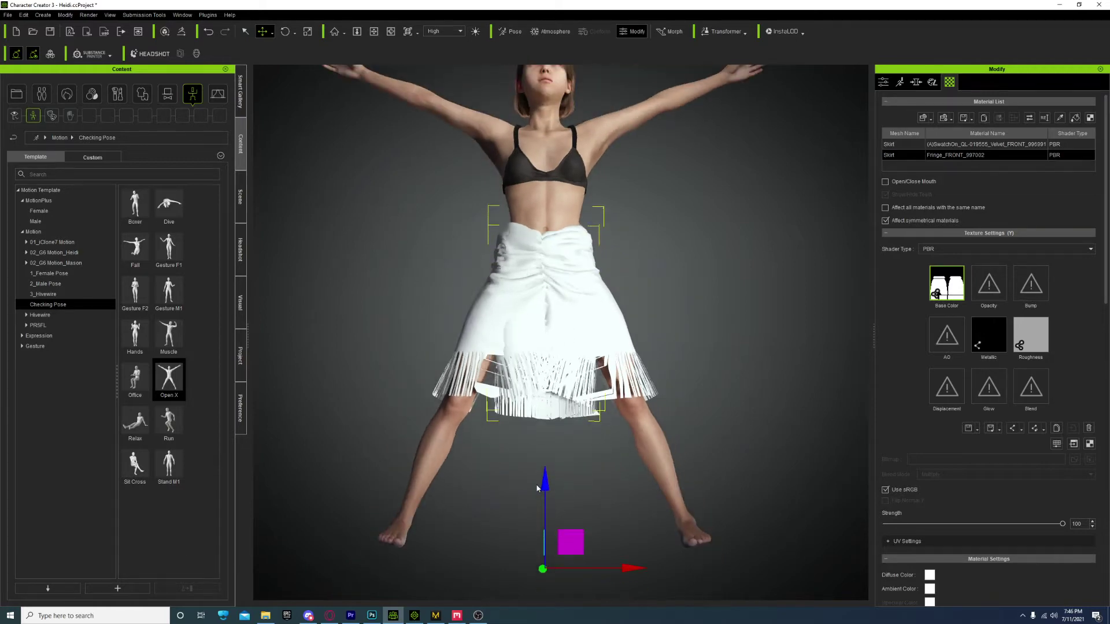
- Delete the old Skirt listed under Cloth, keeping the newly imported Skirt accessory
click(899, 81)
click(915, 82)
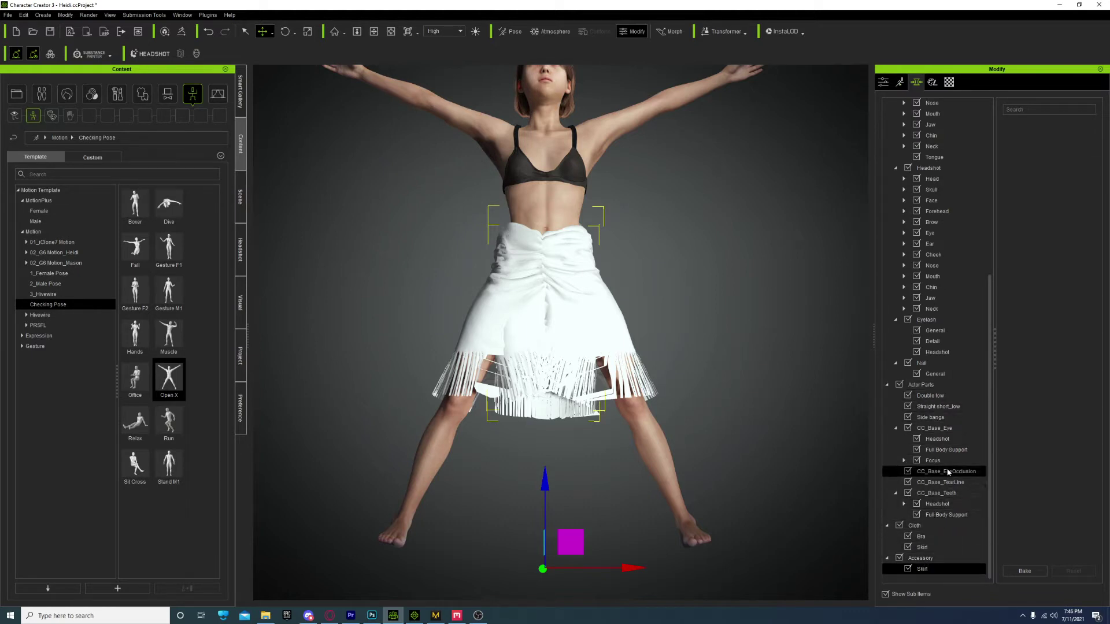
click(922, 547)
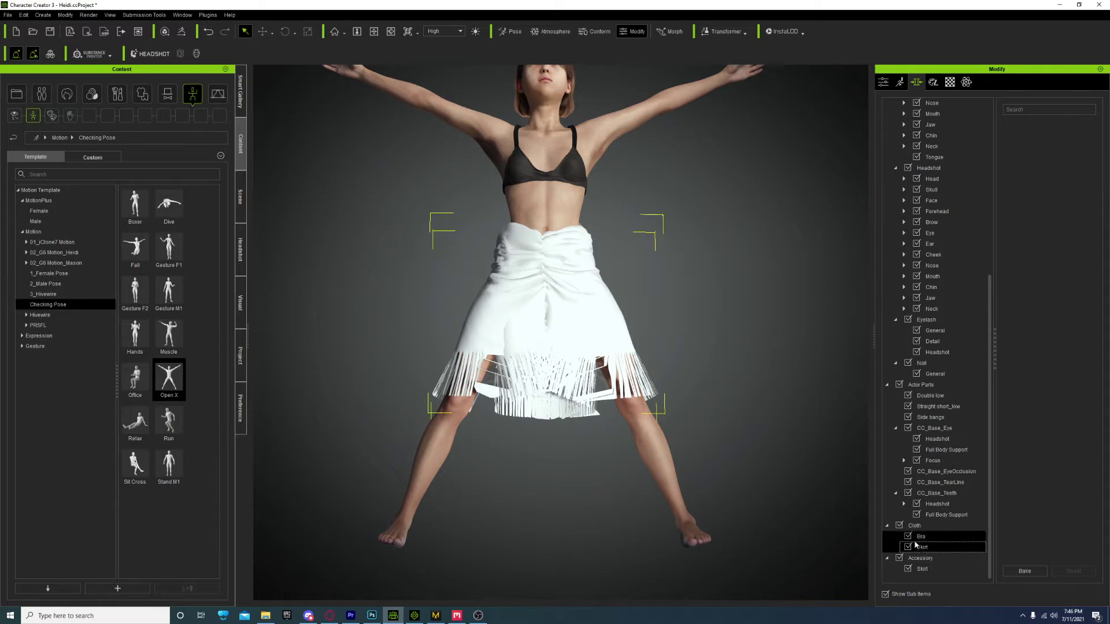
key(Delete)
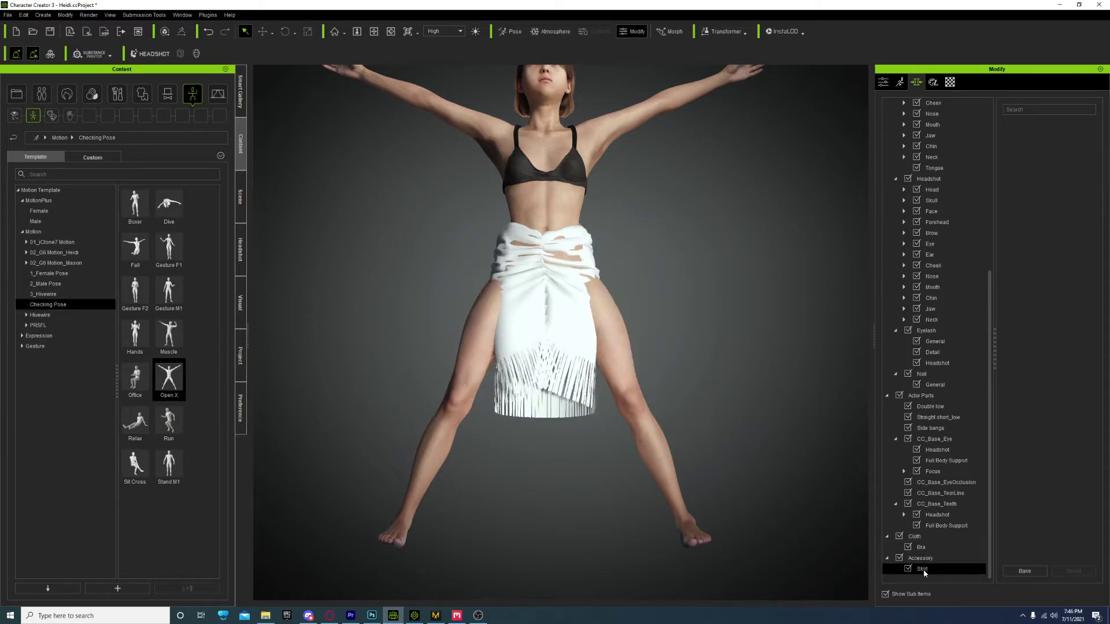
- Put the character into the T Pose from the Motion templates
click(924, 570)
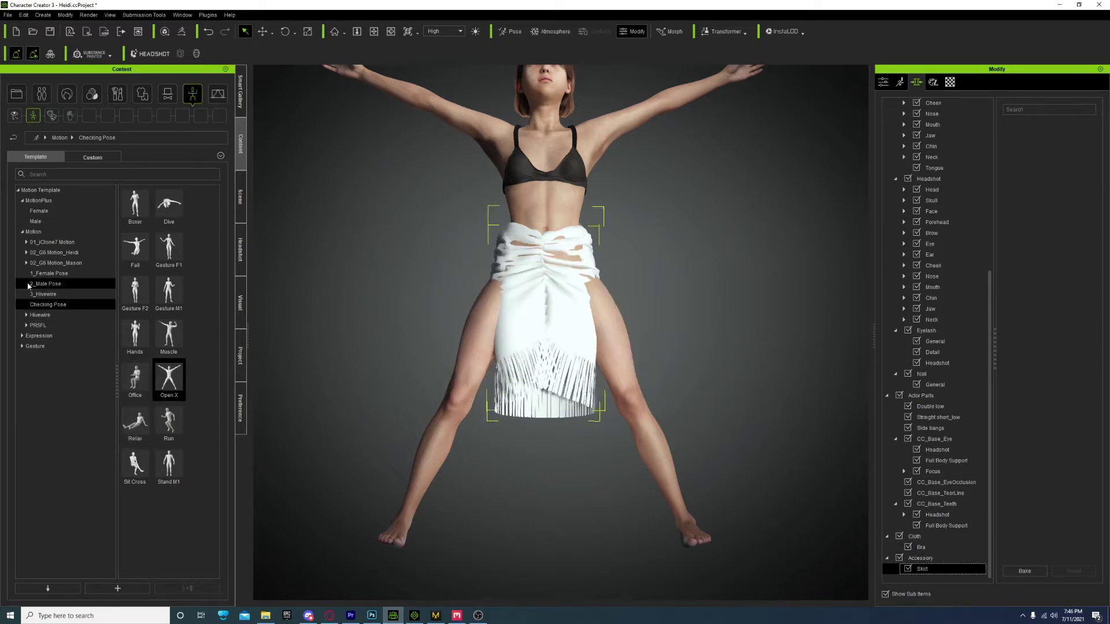
click(34, 231)
double_click(136, 551)
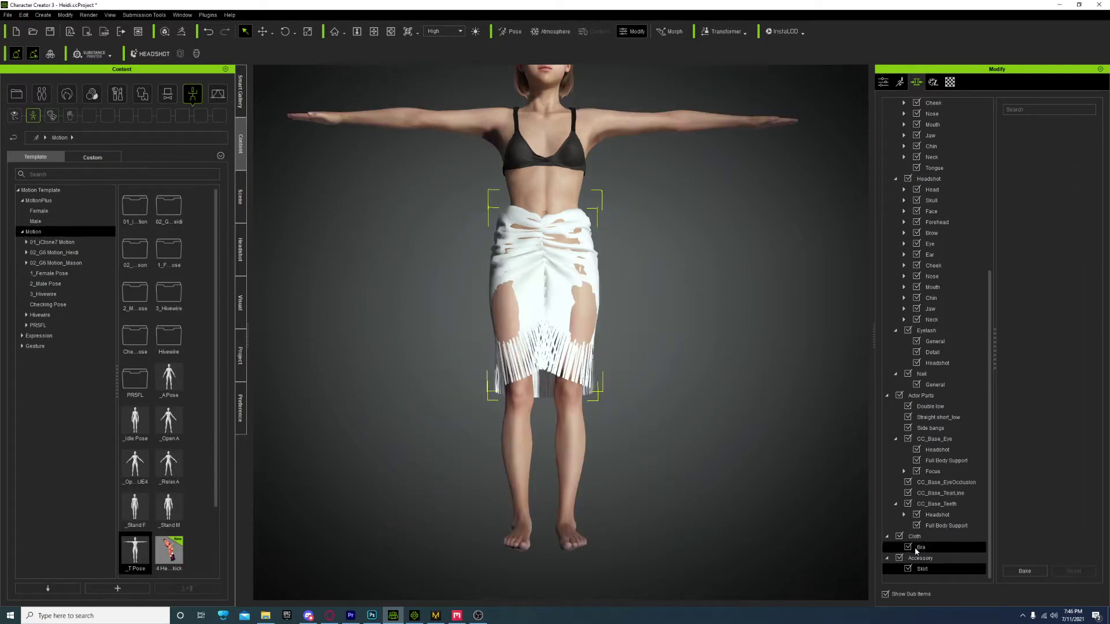
- Raise the Skirt accessory slightly and shift it forward on the hips, checking the fit from the side and back
click(921, 568)
key(w)
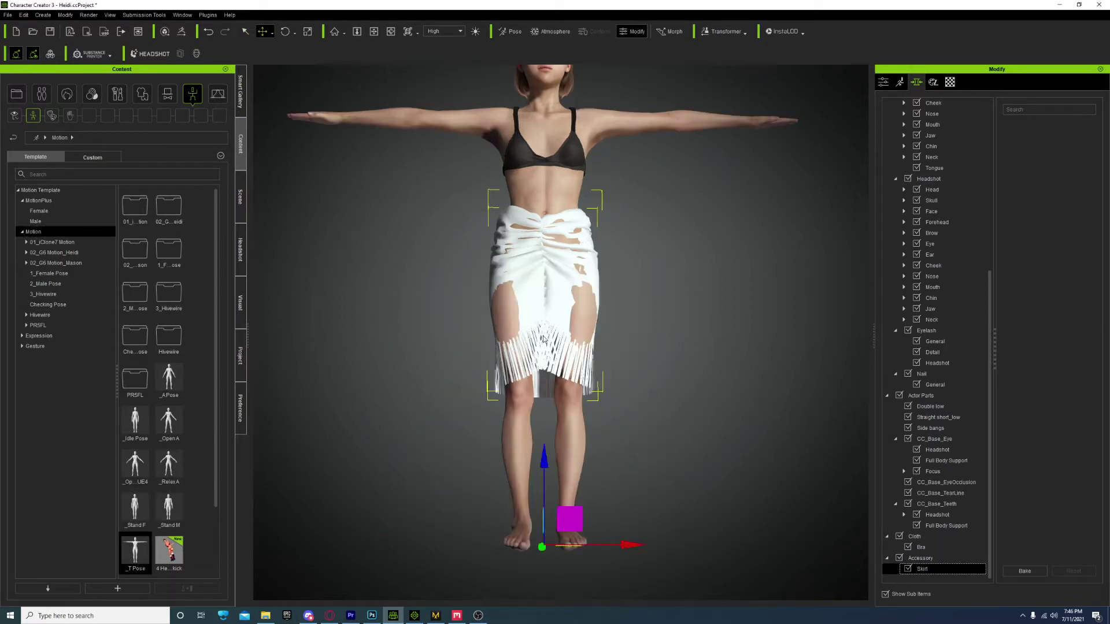
drag(540, 464, 544, 459)
right_drag(540, 460, 679, 490)
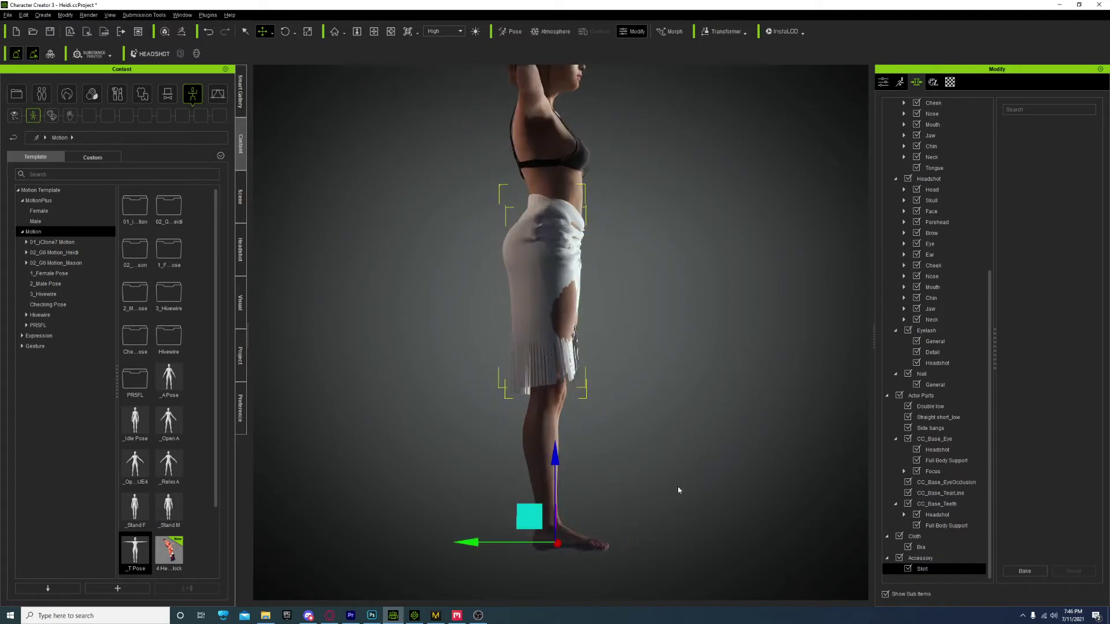
drag(471, 538, 476, 541)
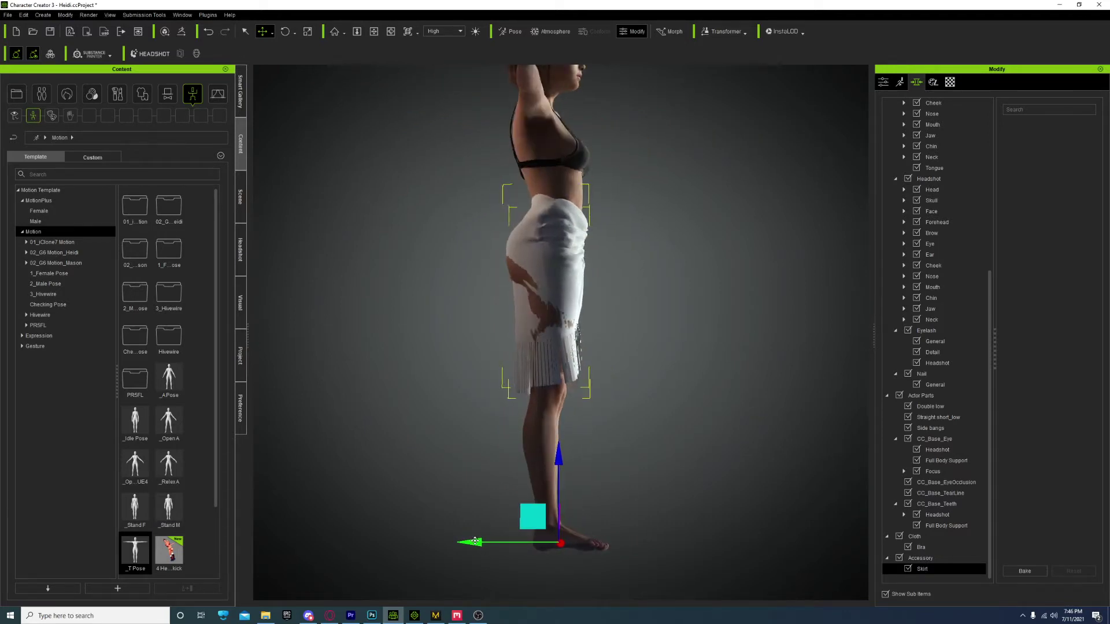
right_drag(476, 541, 505, 579)
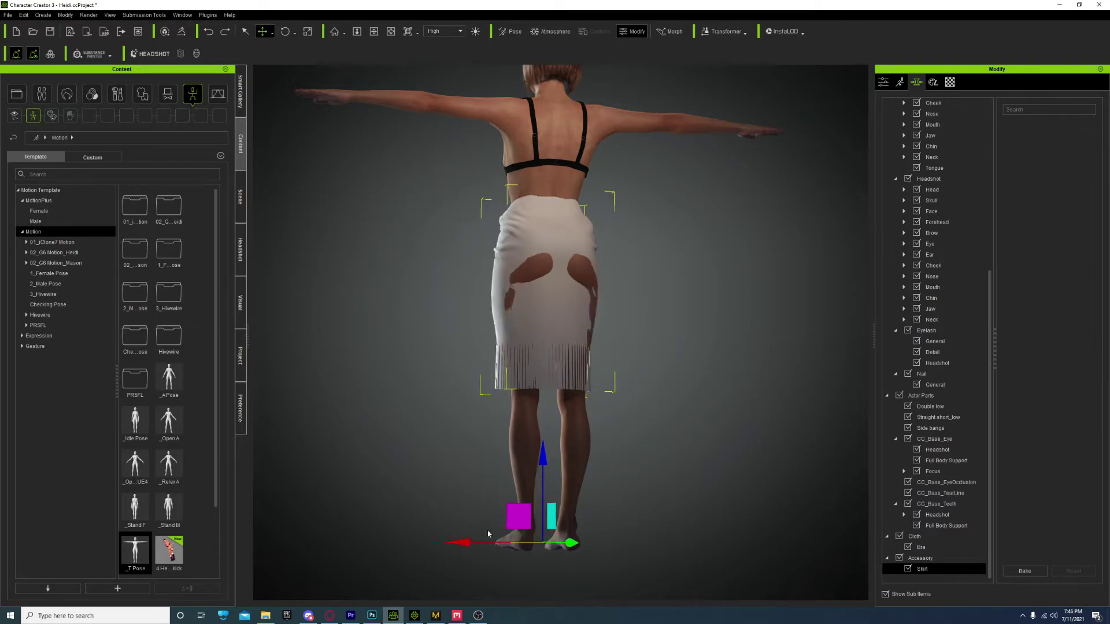
mouse_move(458, 546)
right_down()
mouse_move(620, 452)
mouse_move(494, 547)
right_up()
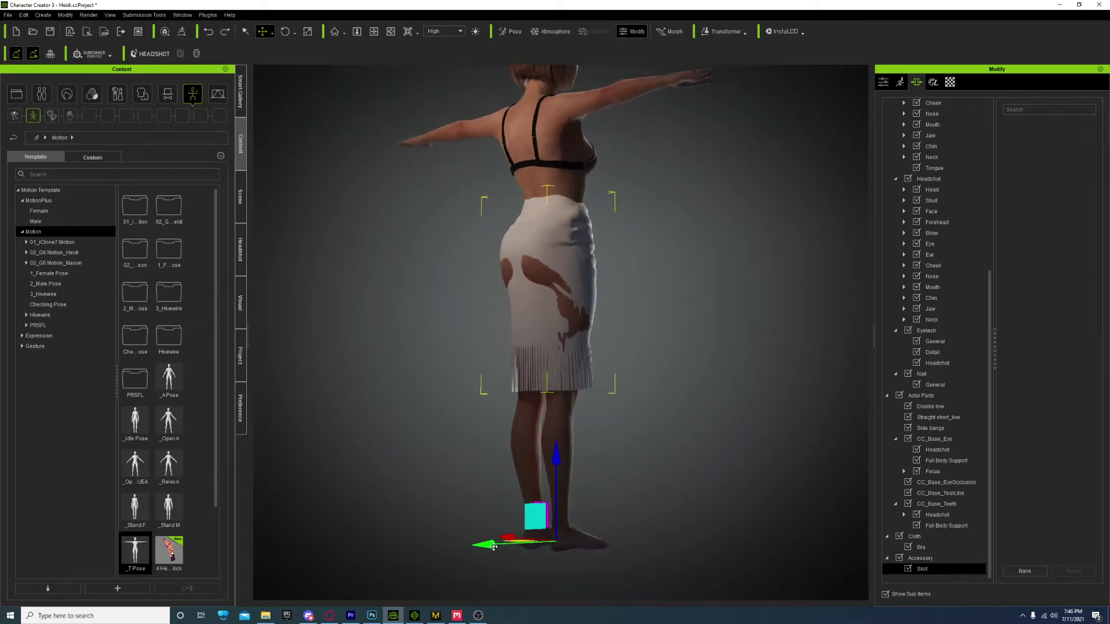
click(495, 543)
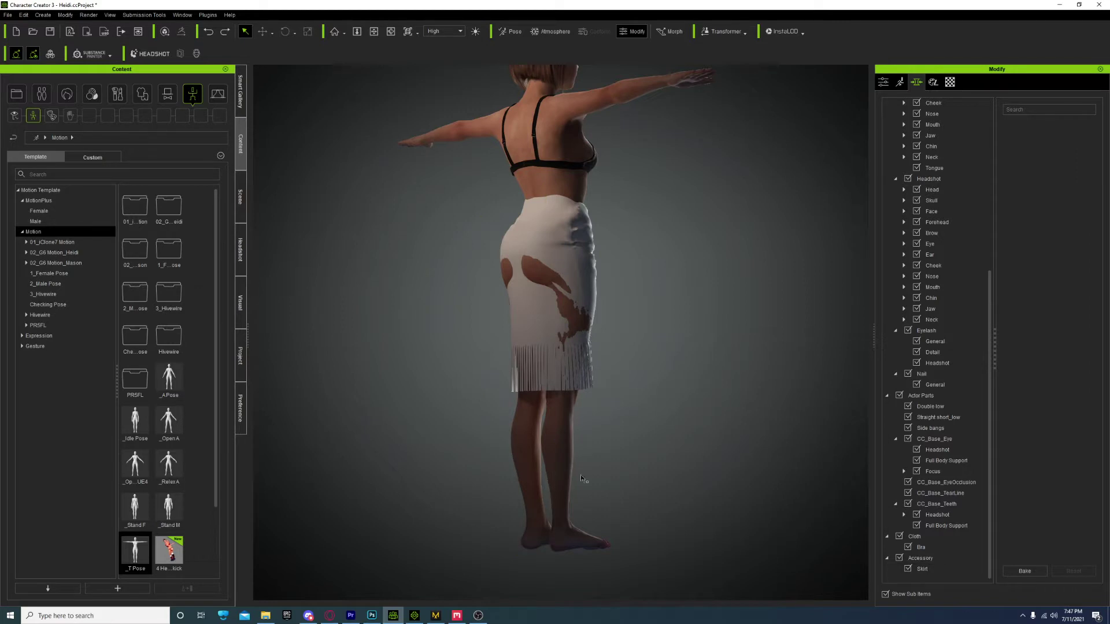
- Reselect the skirt and fine-tune its front-to-back position, lowering it slightly so it covers the hips and buttocks
click(553, 304)
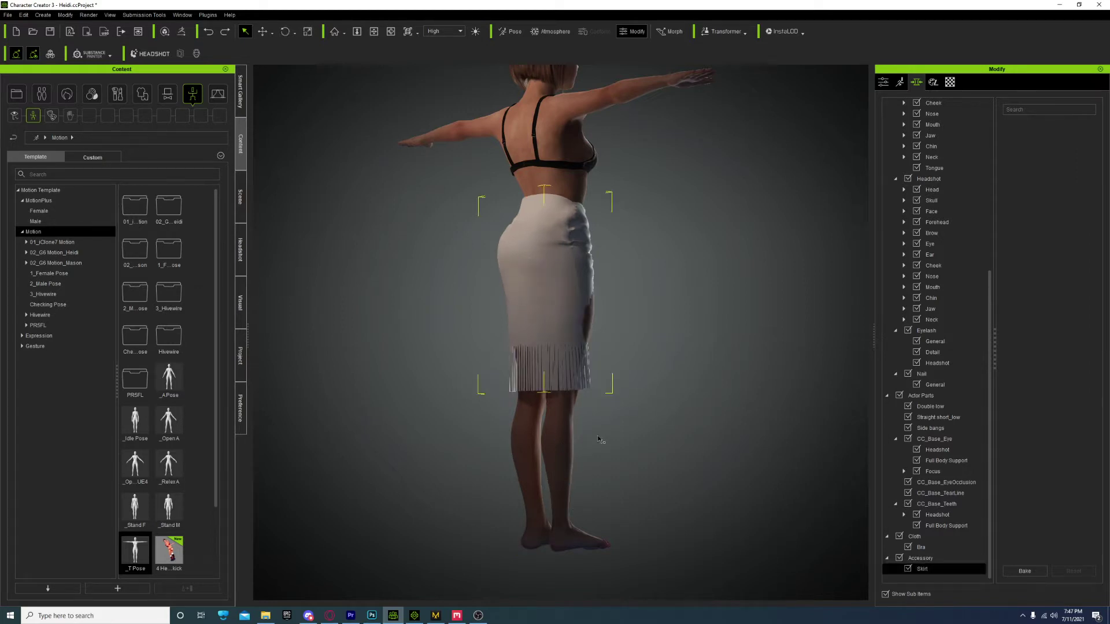
right_drag(600, 441, 520, 503)
key(w)
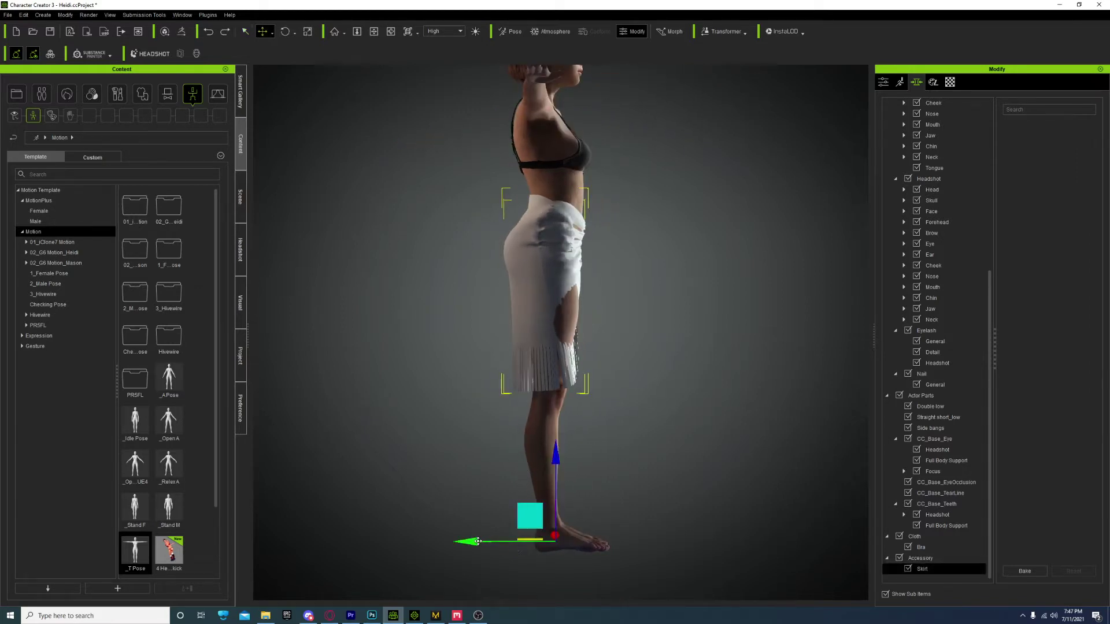
drag(478, 542, 480, 542)
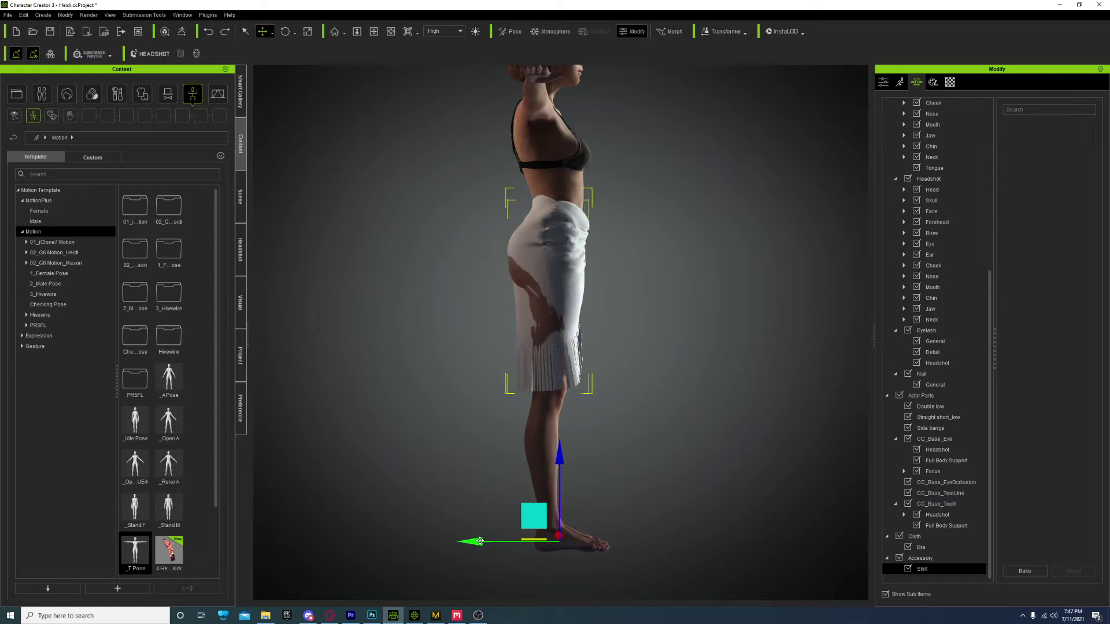
drag(557, 460, 557, 464)
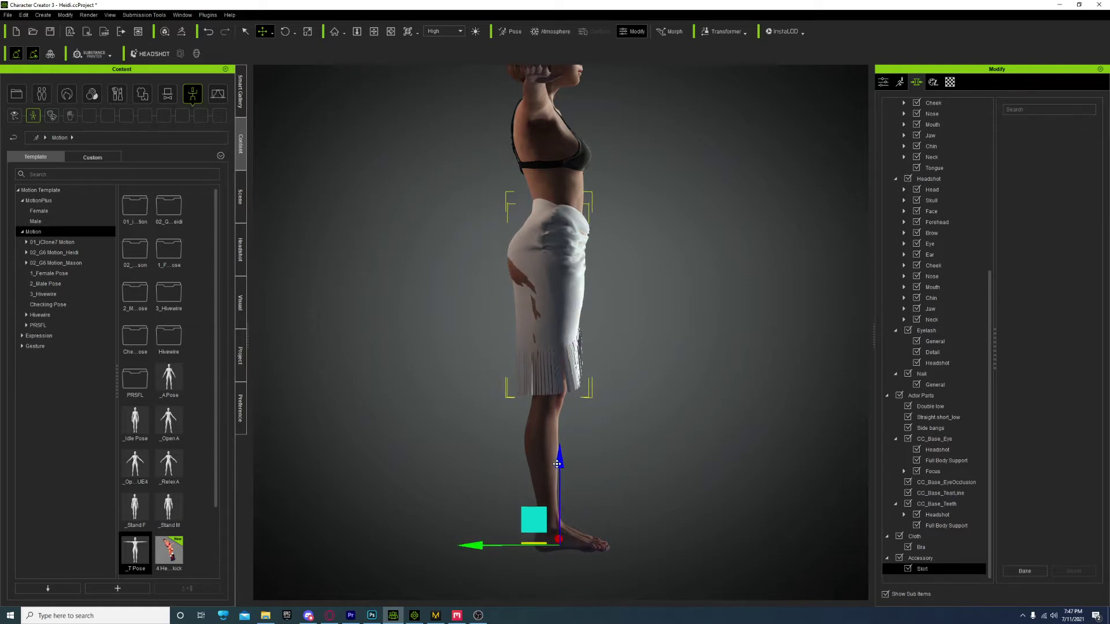
drag(483, 546, 482, 546)
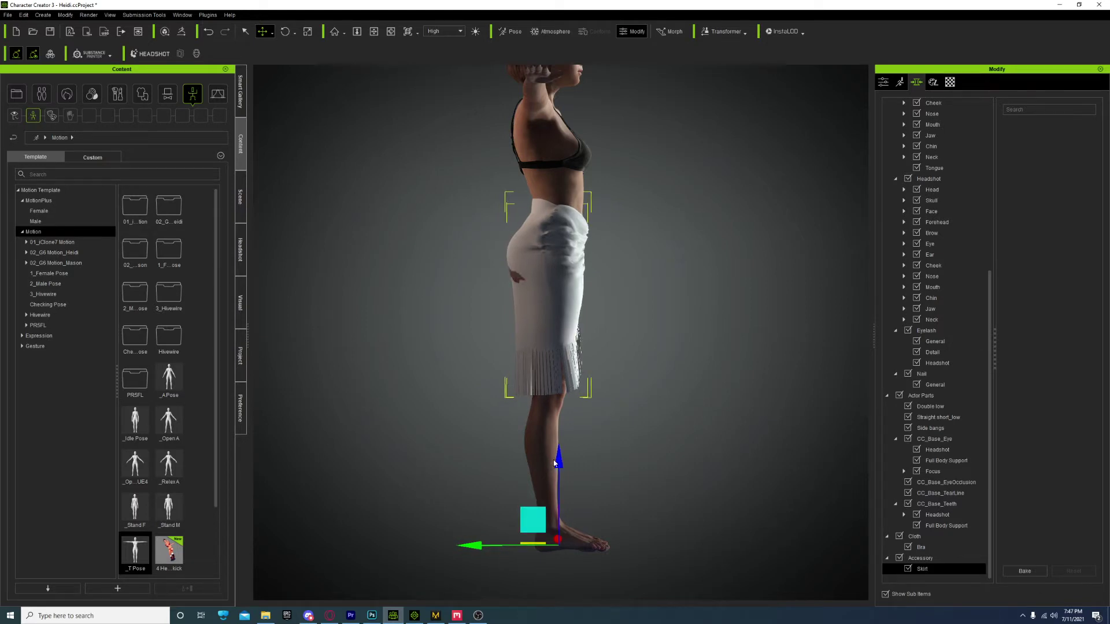
drag(553, 463, 553, 466)
- Transfer skin weights to the skirt using the Dress template
right_drag(680, 403, 867, 347)
click(882, 83)
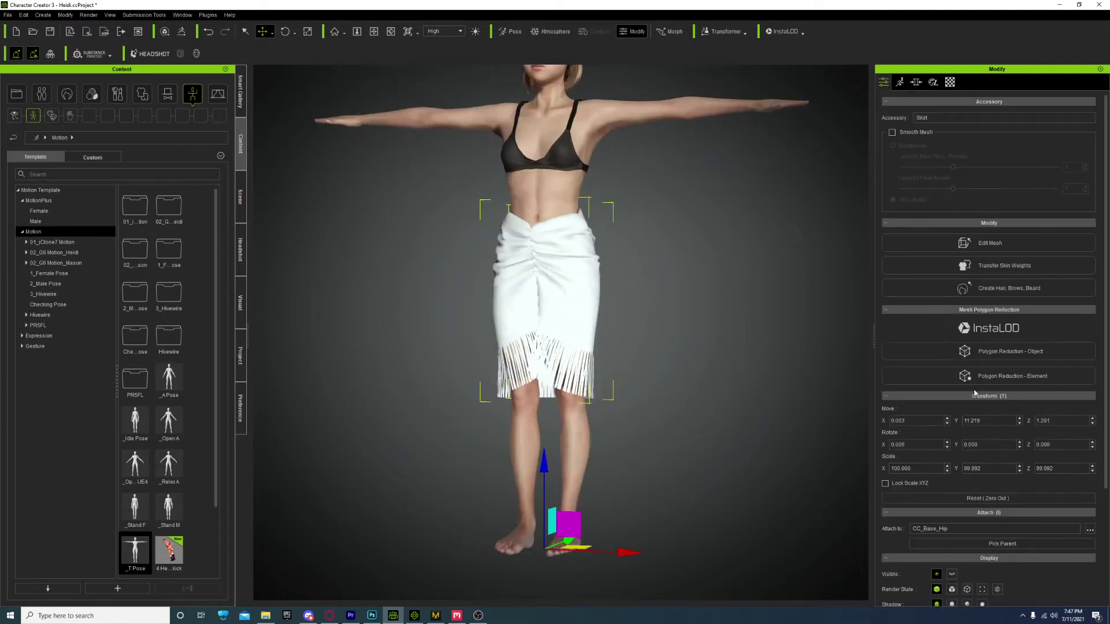
click(988, 264)
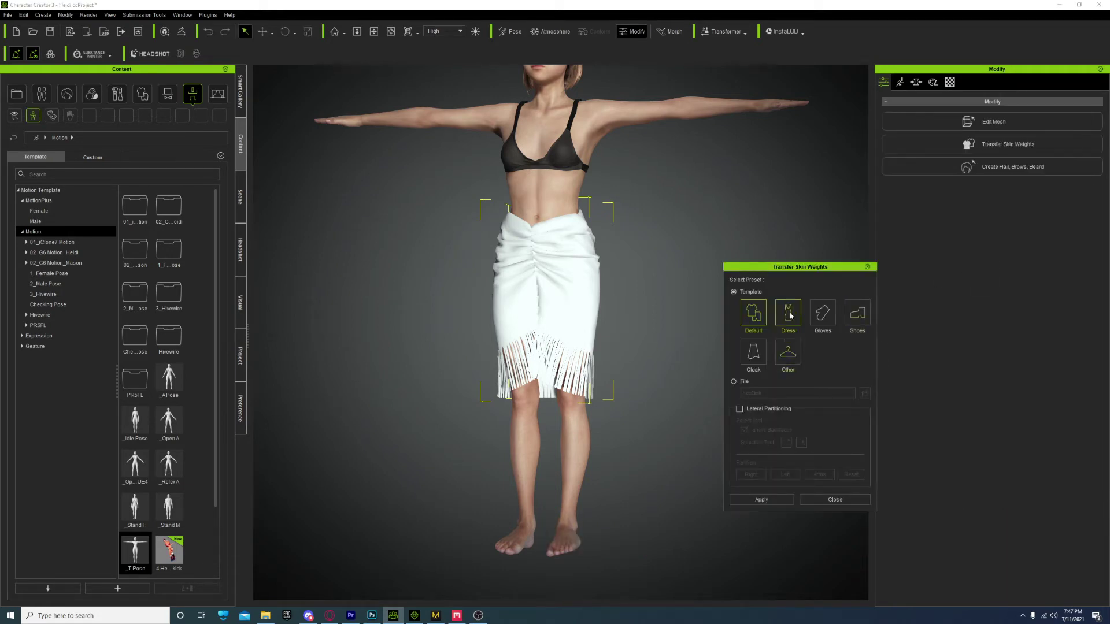
click(790, 320)
click(762, 499)
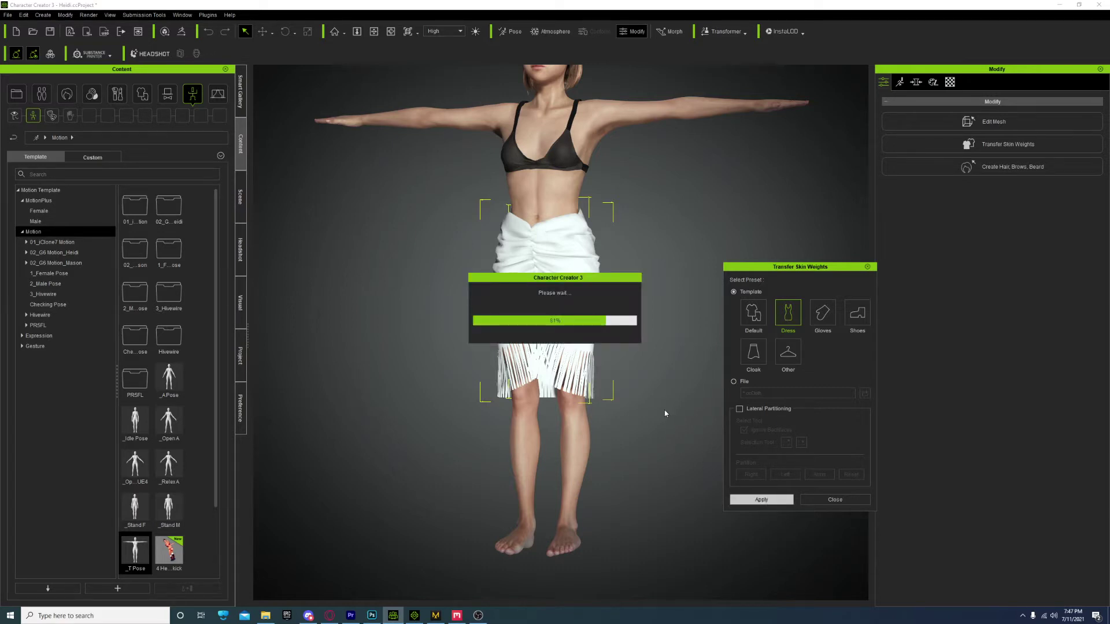
click(827, 501)
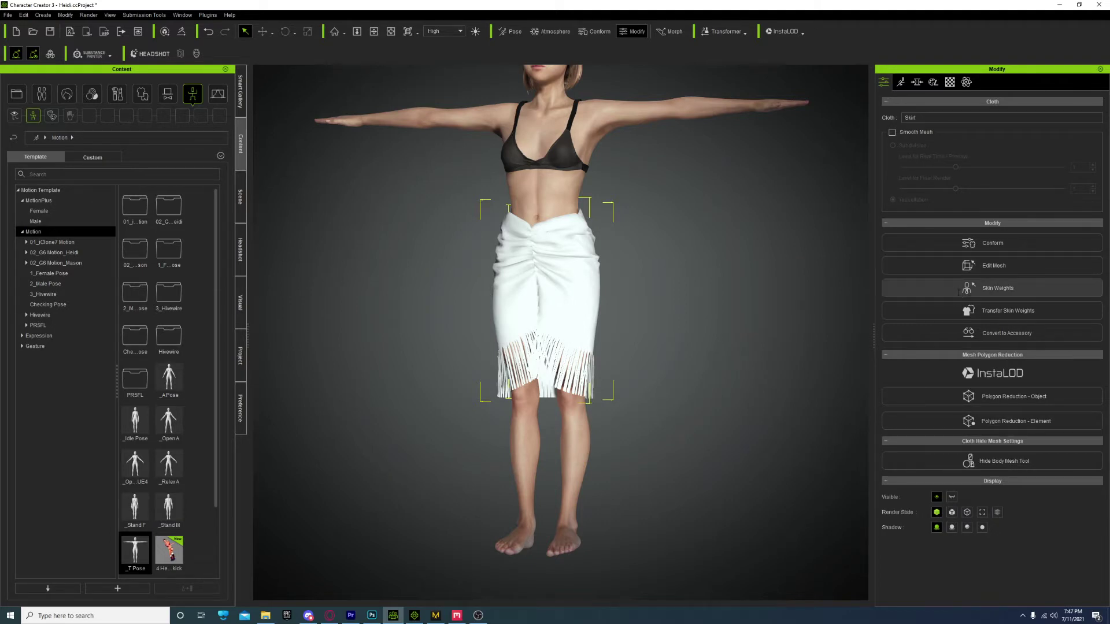
- Open the skirt's Skin Weights editor and apply the Open X checking pose to the character
click(958, 291)
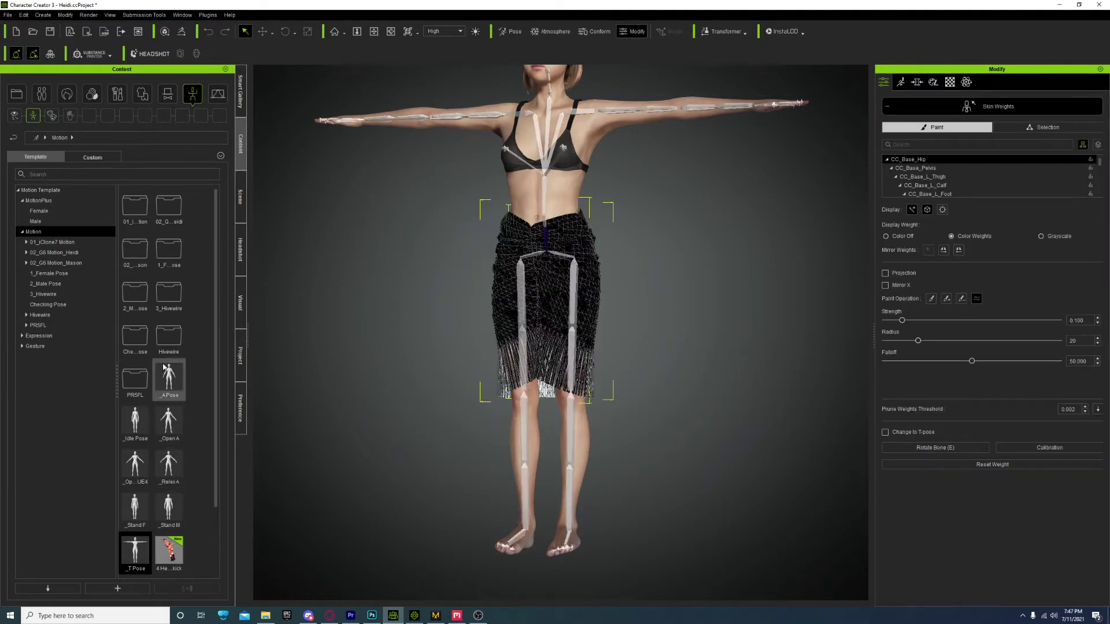
click(42, 305)
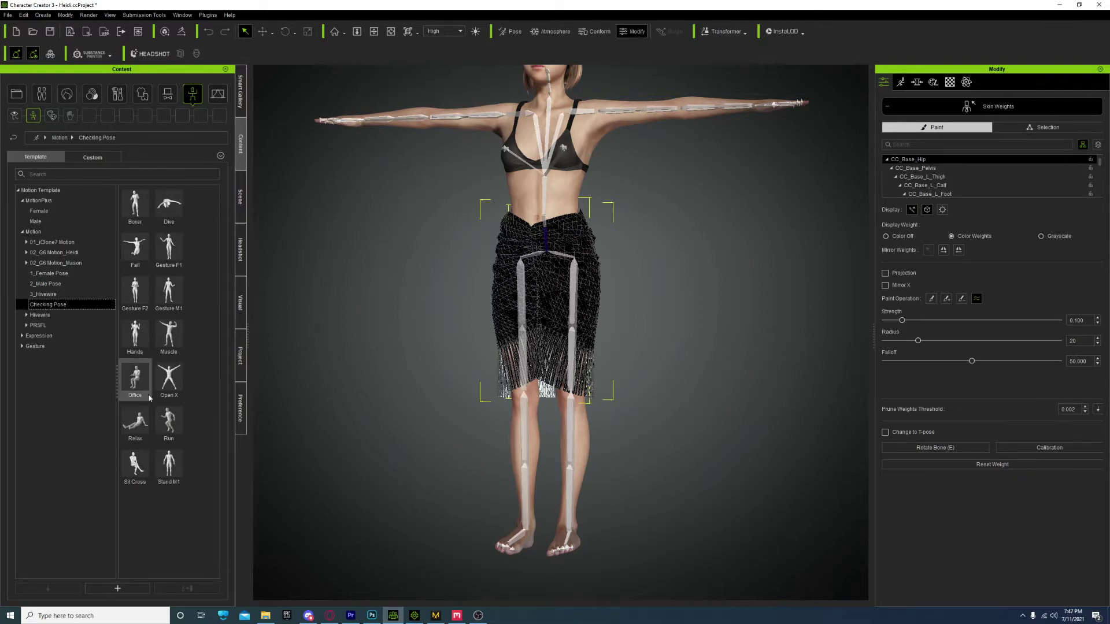
double_click(169, 378)
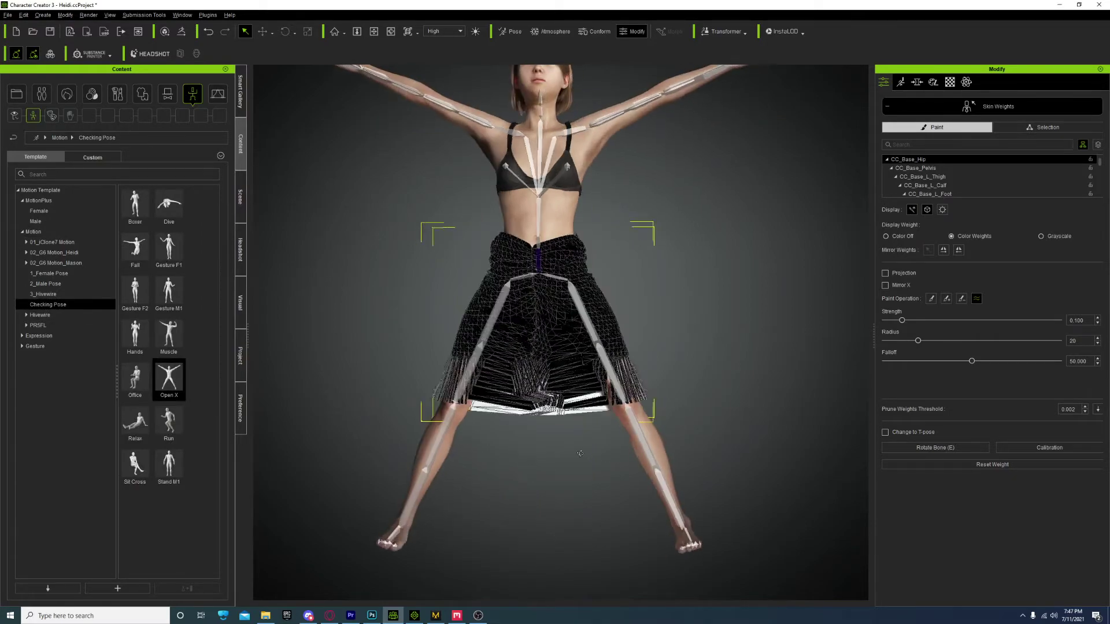
- Switch skin weight editing to vertex selection and select vertices at the lower end of the stretched front fringe between the legs
scroll(555, 458, up, 5)
middle_drag(546, 494, 629, 381)
scroll(631, 448, up, 3)
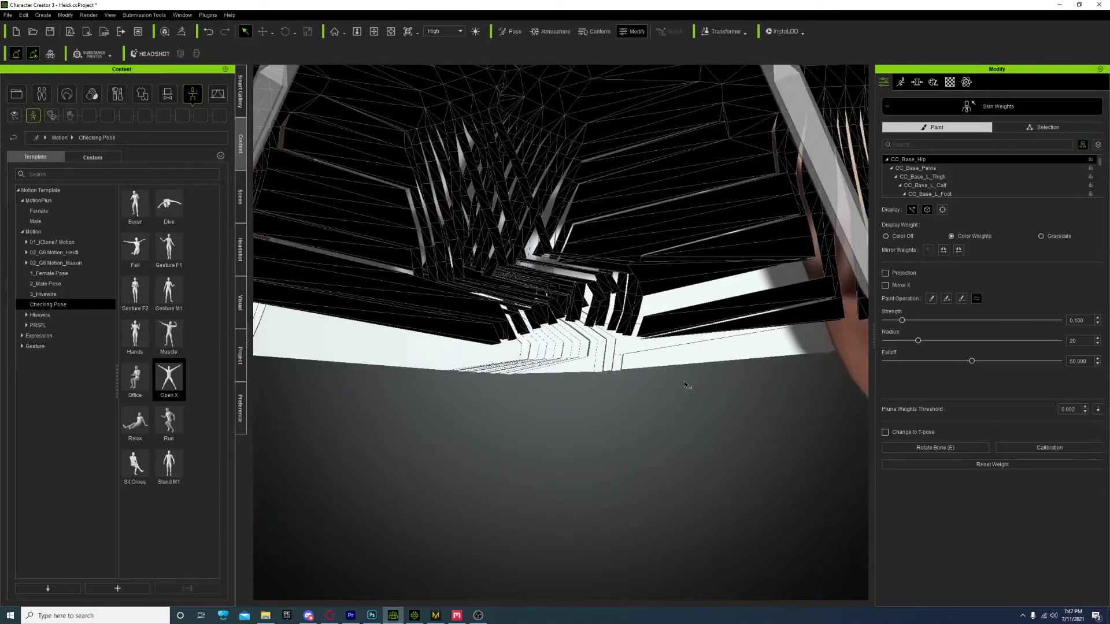
click(1022, 129)
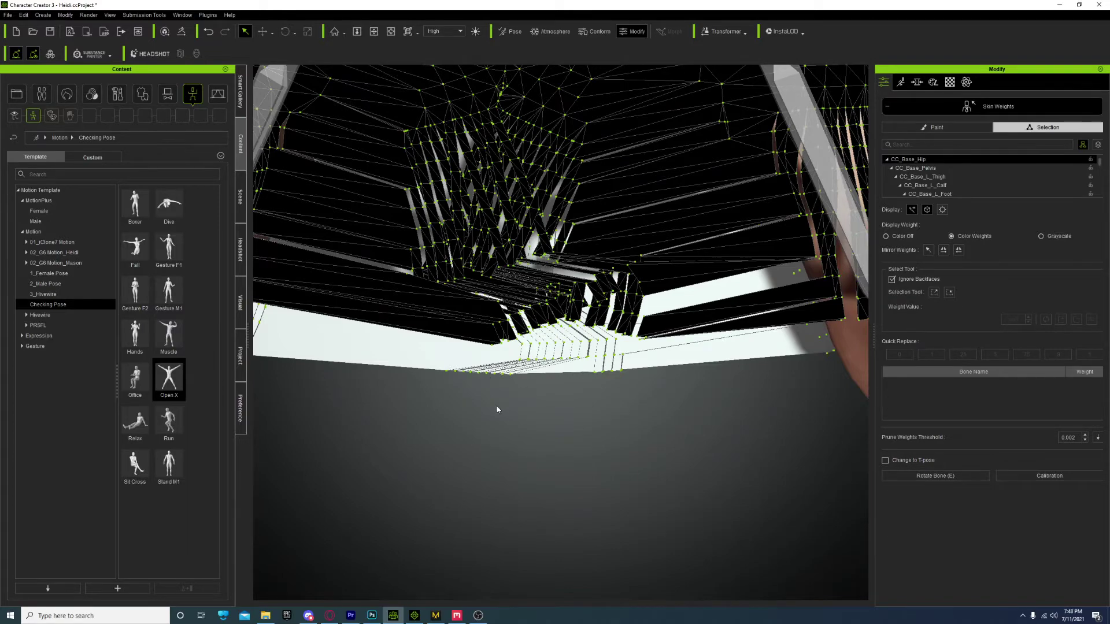
right_drag(497, 410, 535, 374)
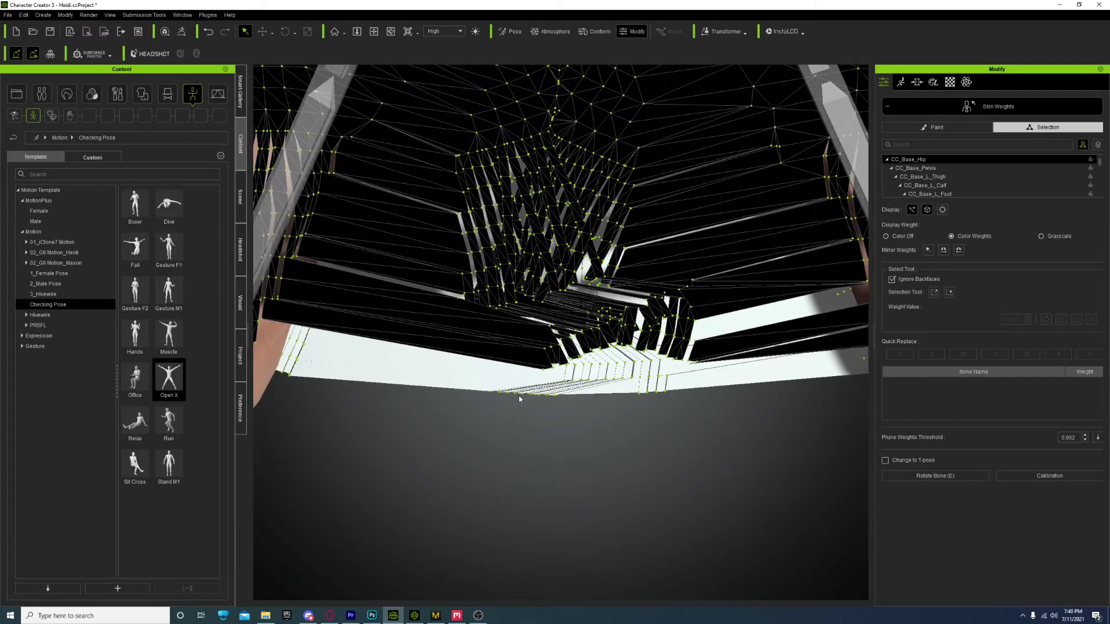
scroll(515, 408, up, 3)
scroll(505, 421, up, 3)
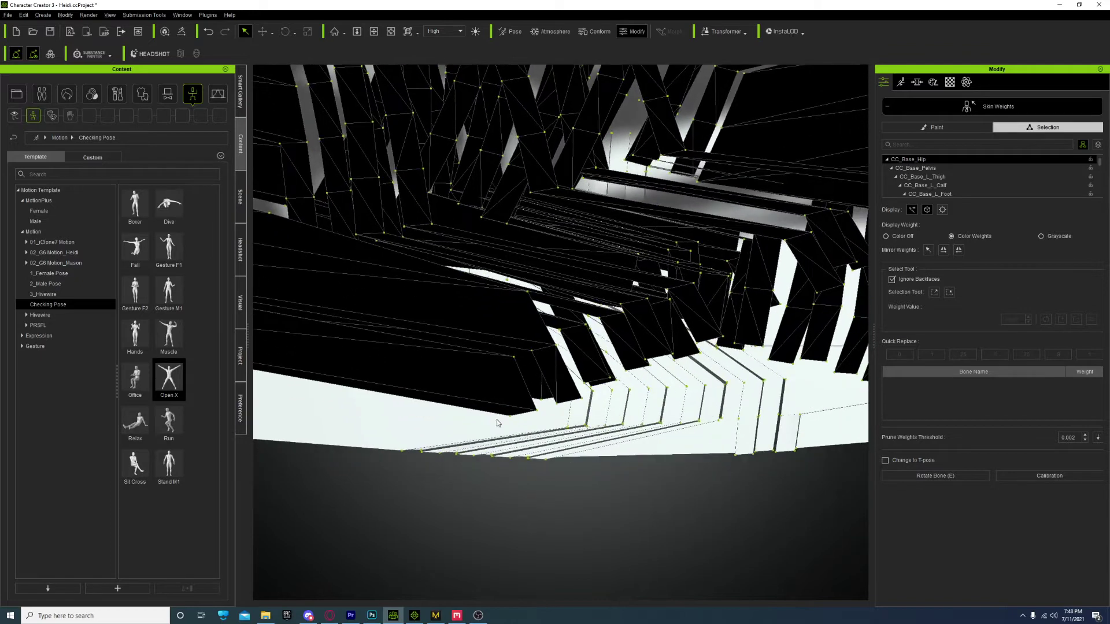
drag(491, 404, 545, 435)
scroll(535, 434, down, 3)
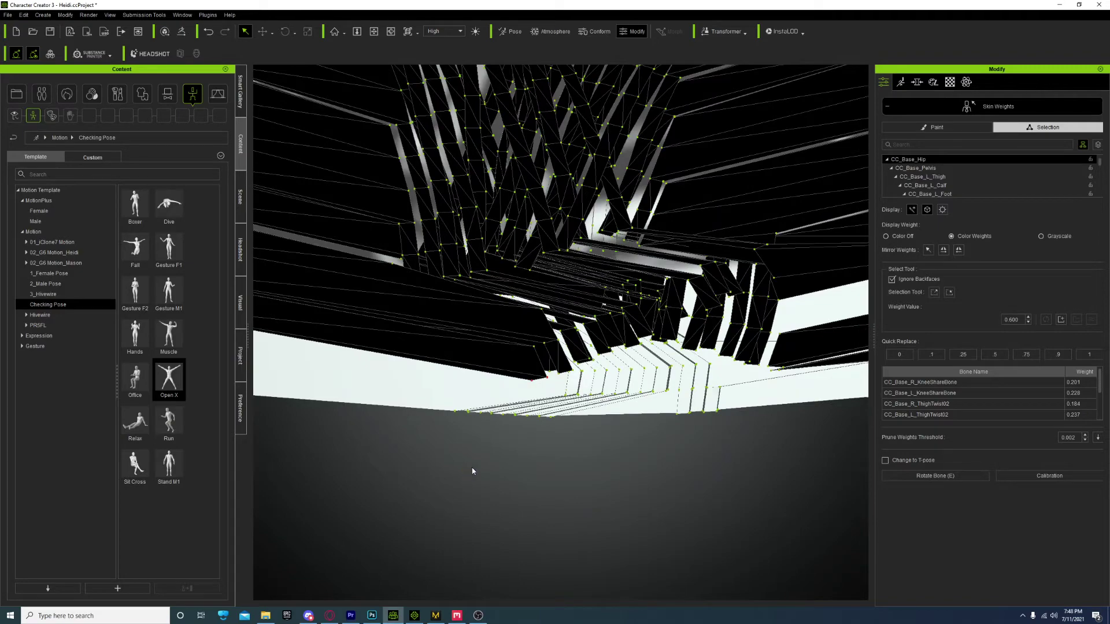
- Grow the vertex selection along the connected fringe strand and hide the bones for a clear view
middle_drag(470, 471, 449, 186)
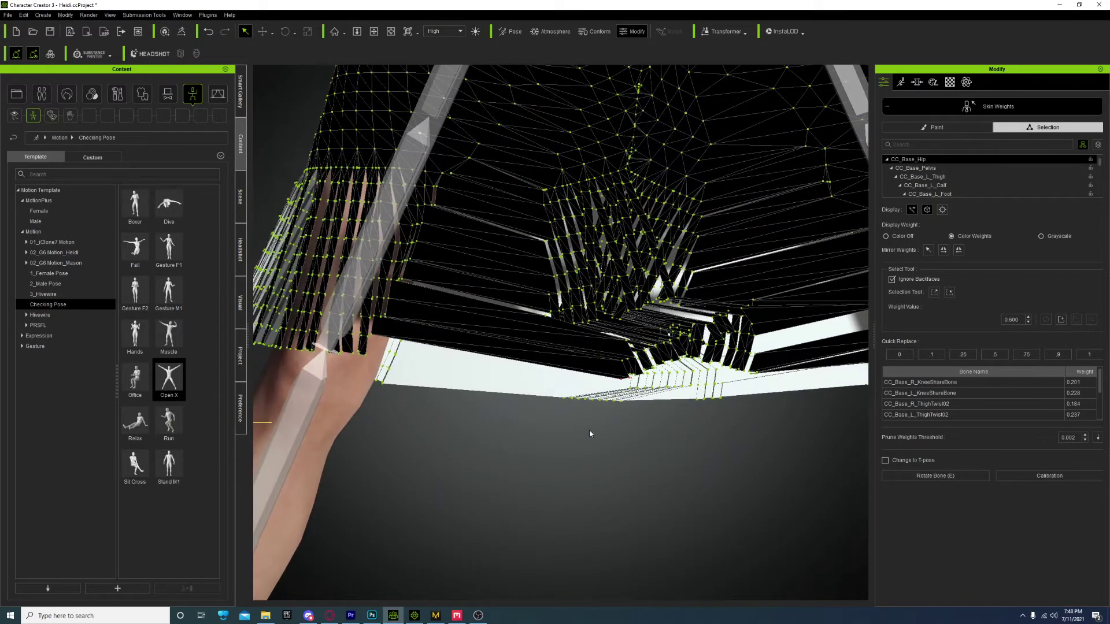
scroll(549, 441, up, 1)
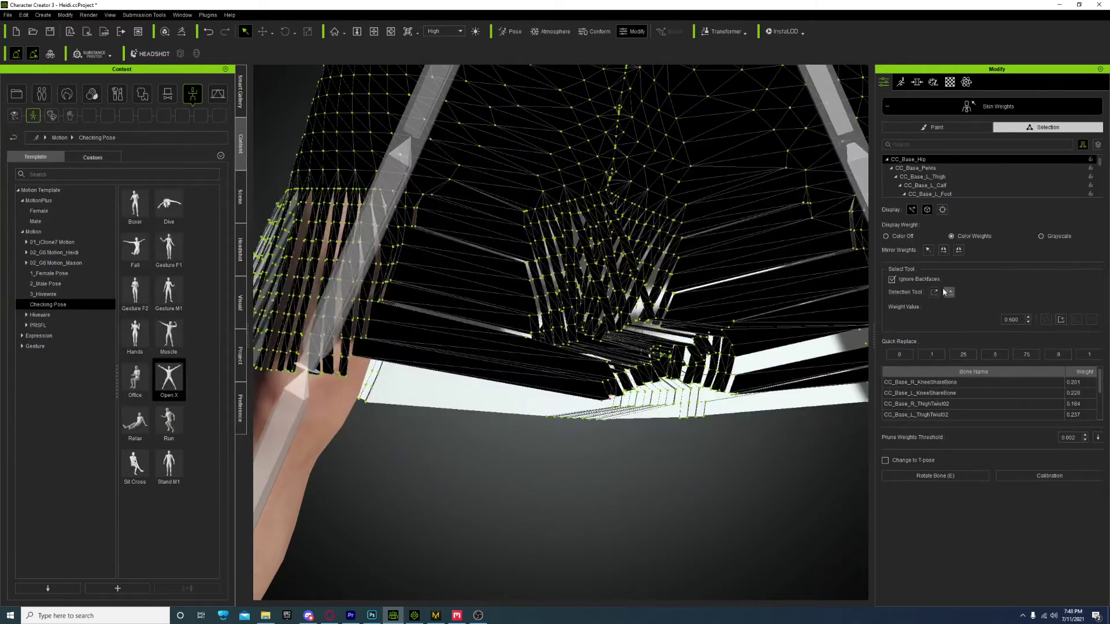
click(934, 292)
click(912, 210)
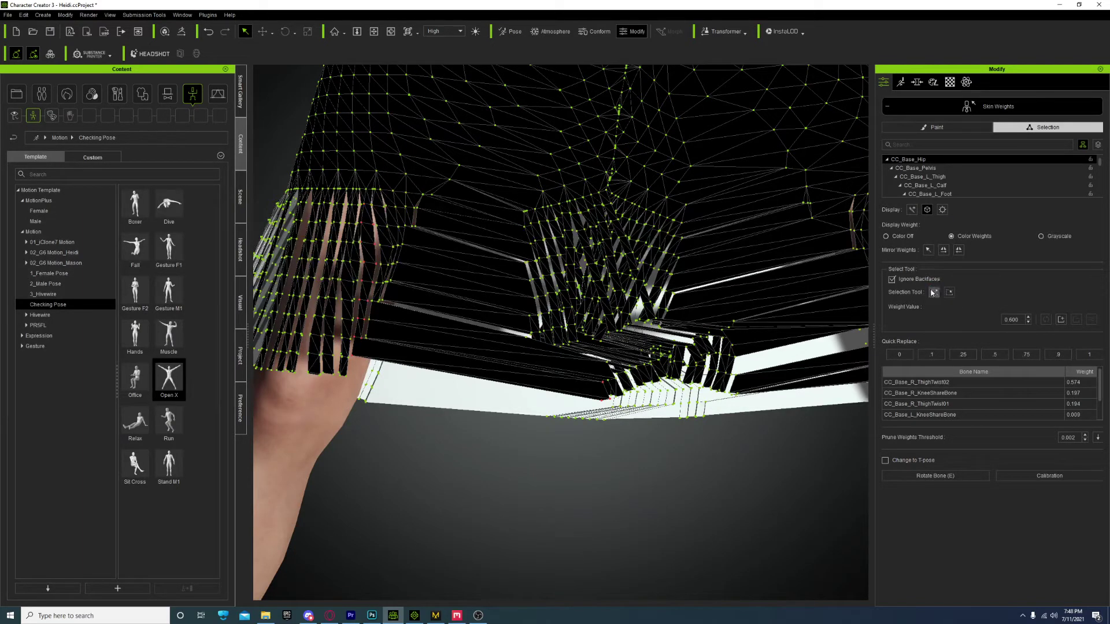
middle_drag(507, 467, 548, 498)
right_drag(548, 498, 613, 507)
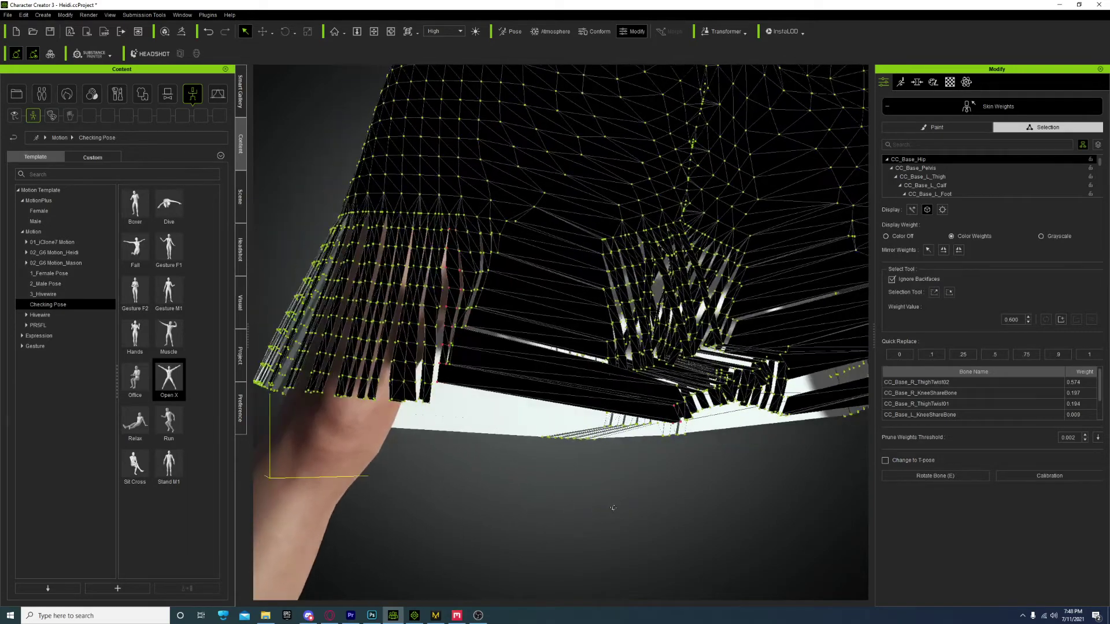
scroll(519, 466, up, 2)
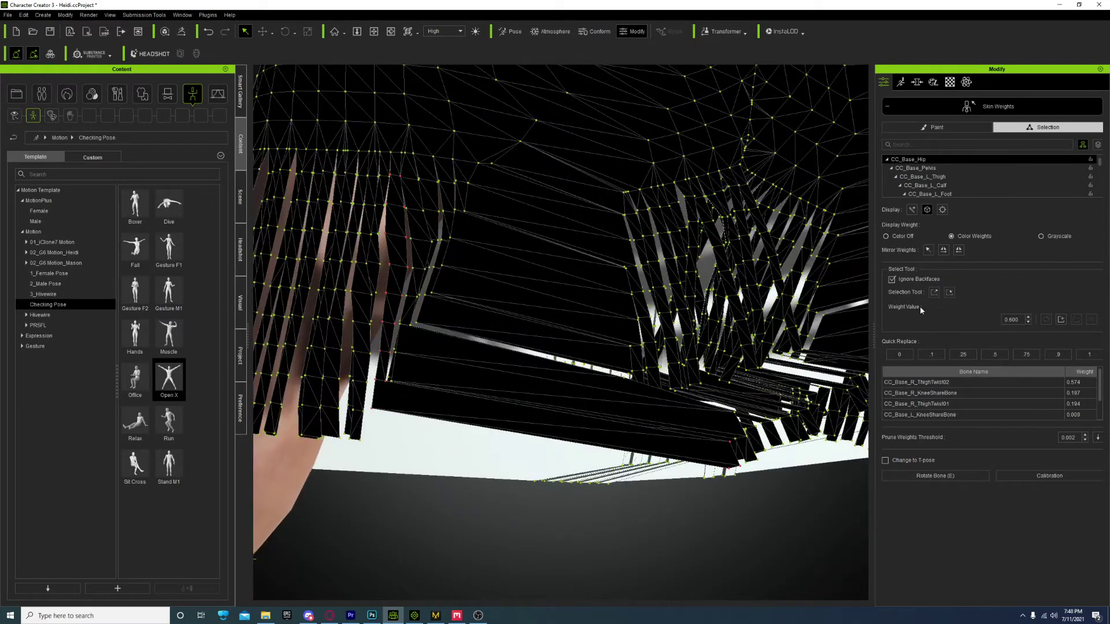
- Extend the vertex selection to the top of the stretched front fringe strand
scroll(528, 247, up, 5)
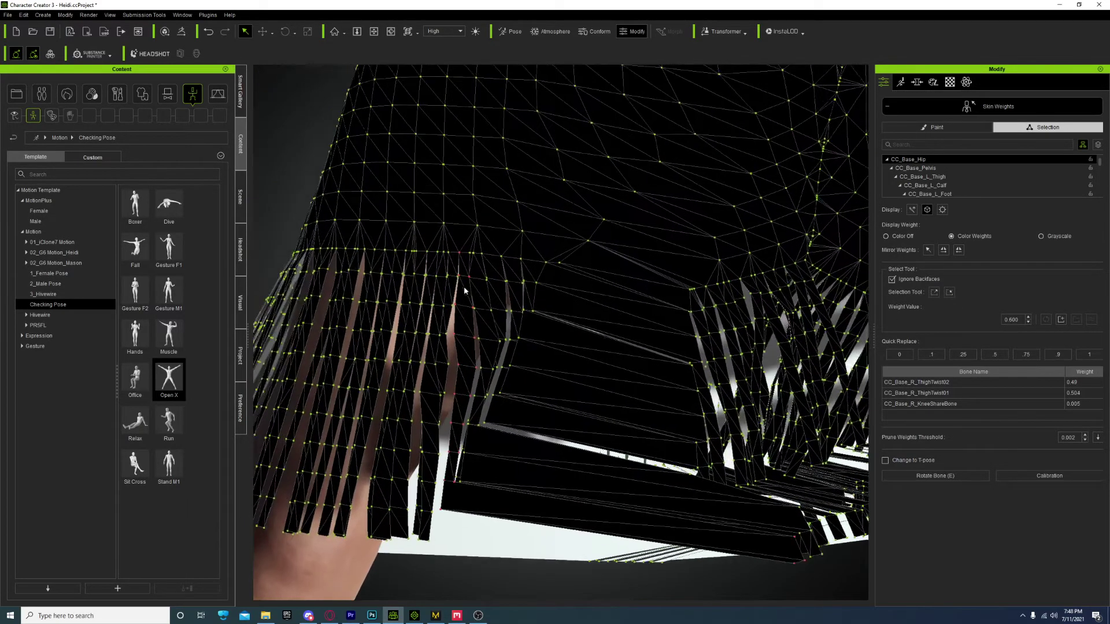
scroll(438, 260, down, 4)
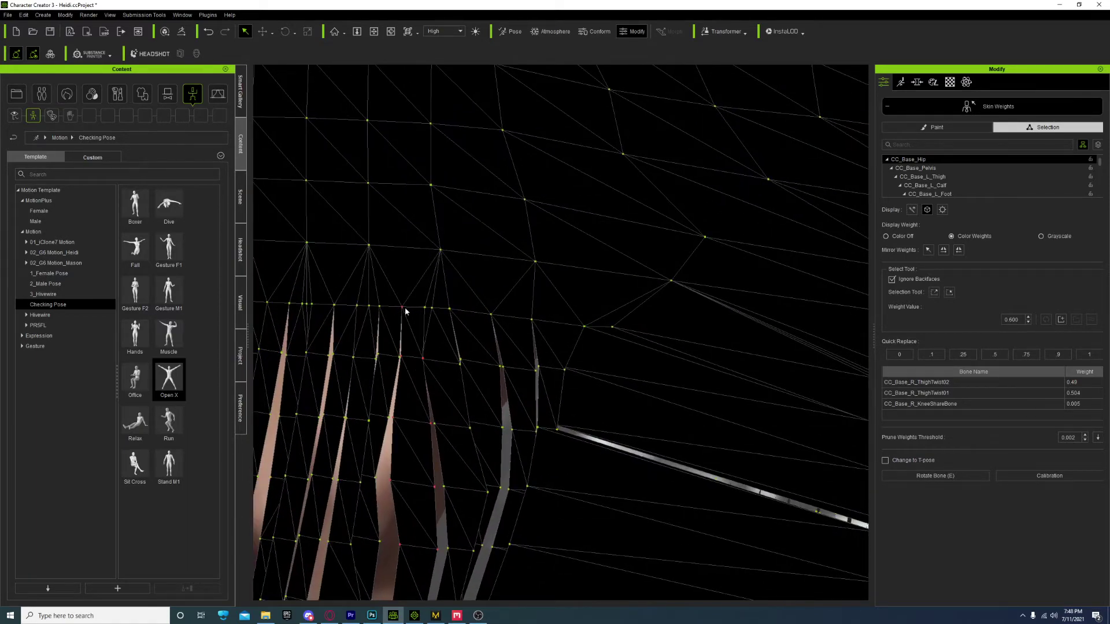
middle_drag(472, 402, 475, 389)
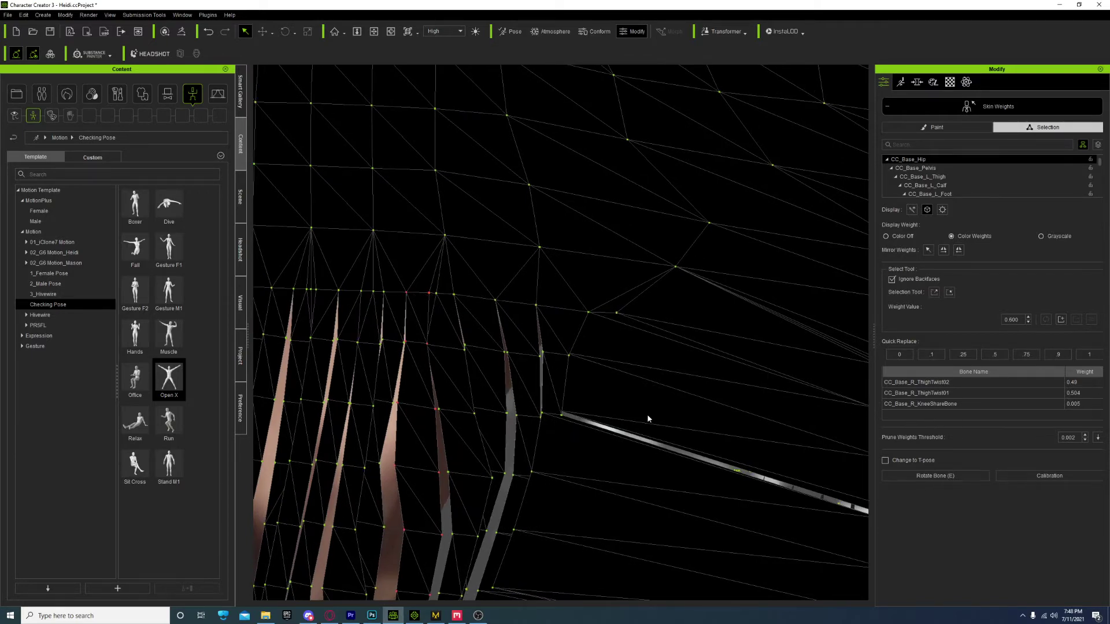
scroll(647, 417, down, 5)
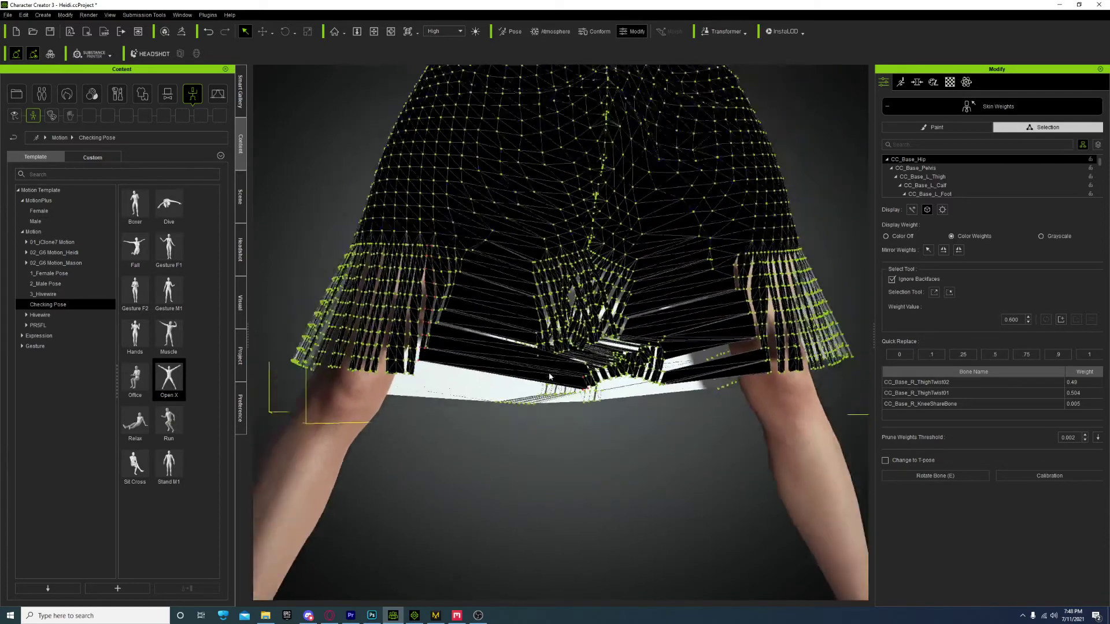
- Smooth the selected fringe strand's weights repeatedly for the CC_Base_R_ThighTwist02 bone
click(937, 382)
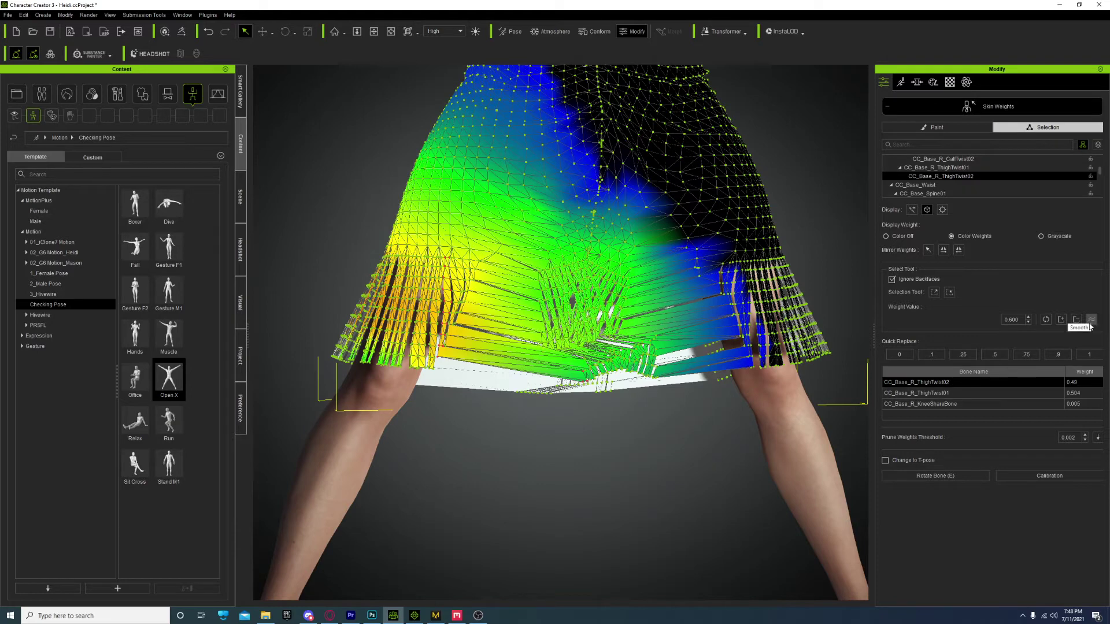
click(1091, 321)
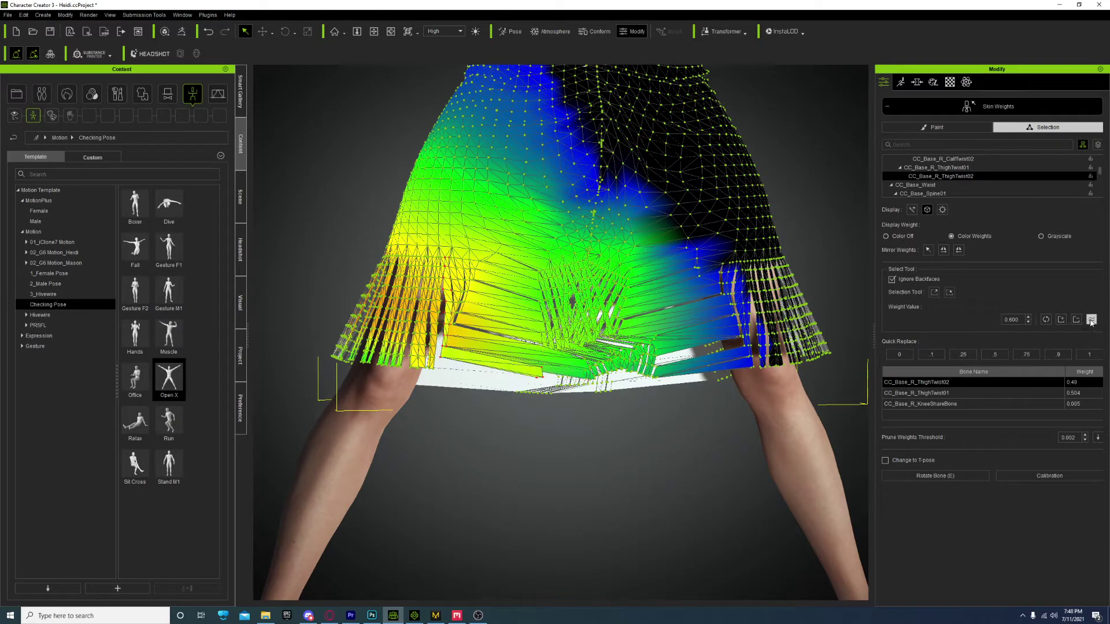
click(1090, 321)
click(1091, 321)
click(1090, 321)
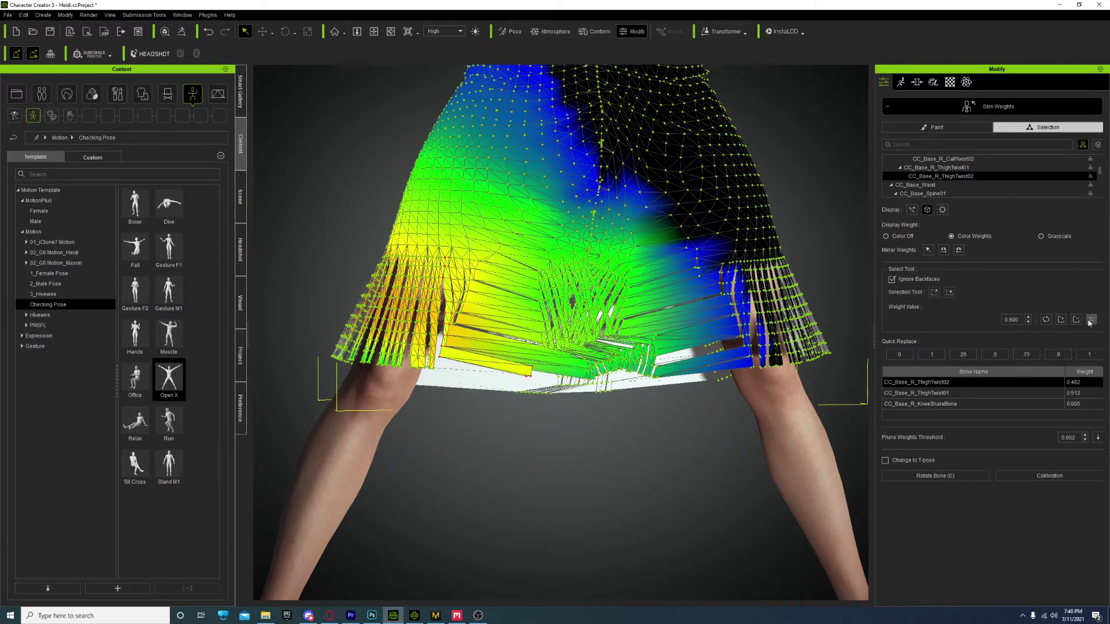
- Examine the fringe strands and the weight colours around the skirt's hem from the front and the back
scroll(356, 360, up, 5)
scroll(356, 361, down, 3)
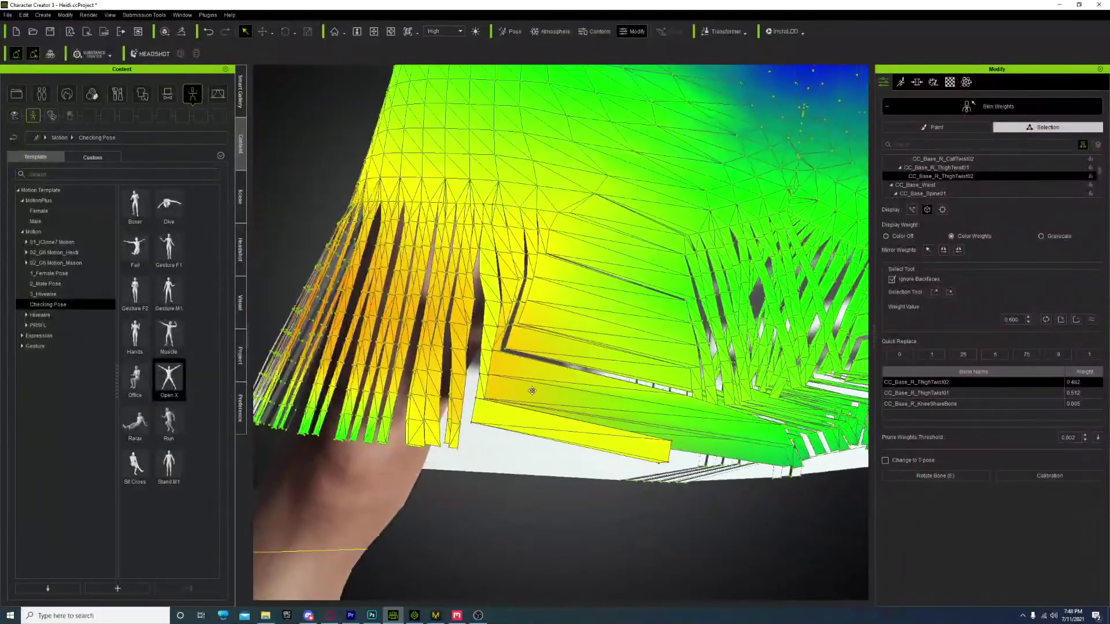
scroll(503, 308, up, 2)
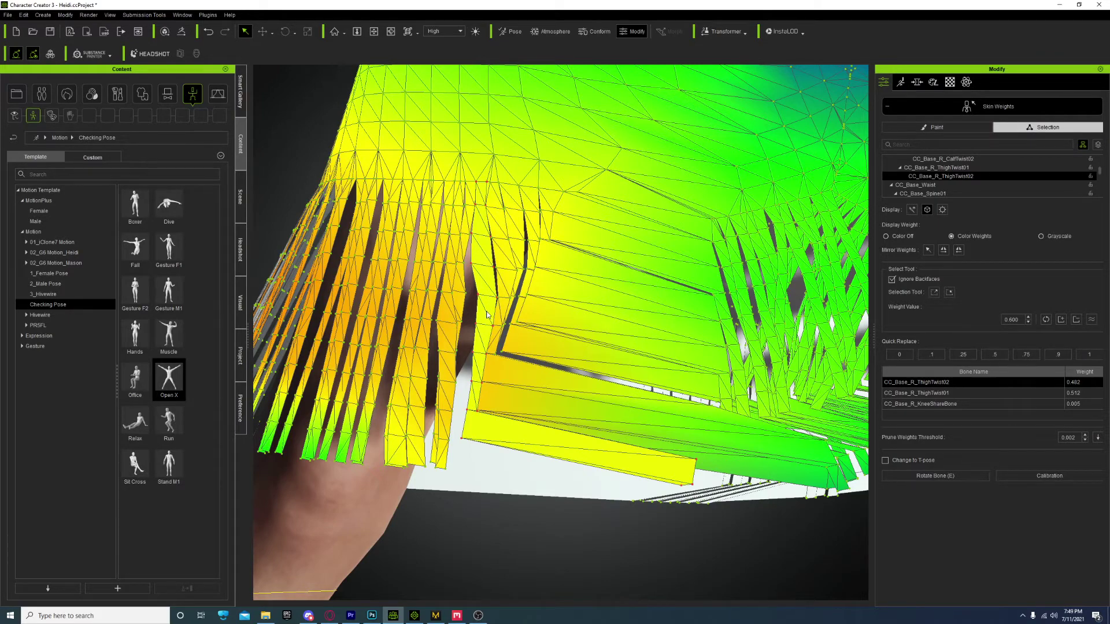
scroll(482, 347, down, 6)
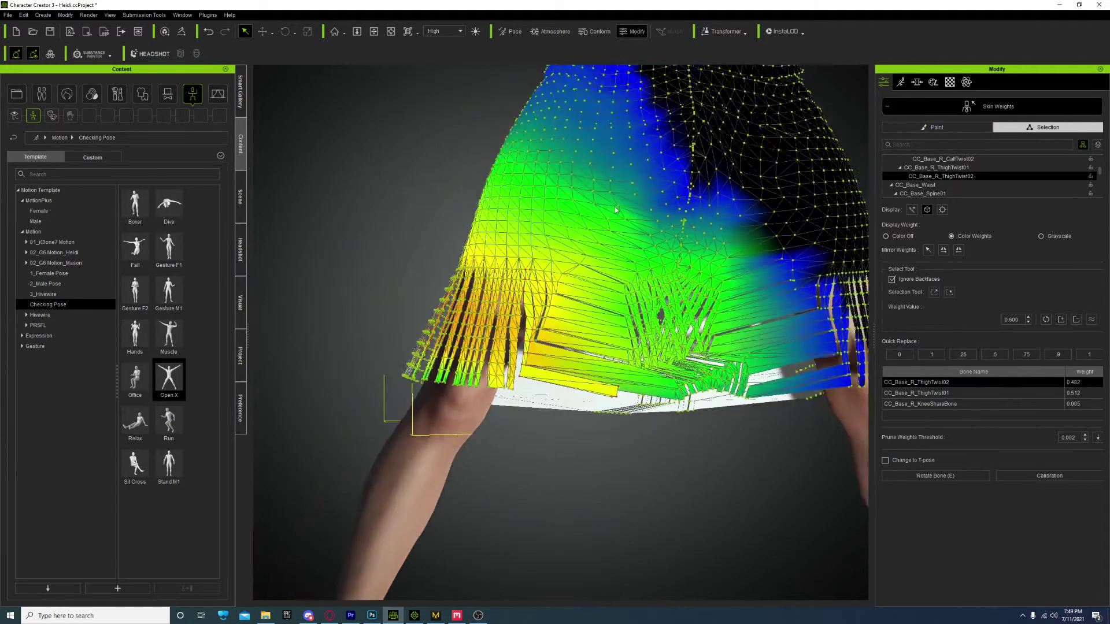
right_drag(562, 317, 631, 189)
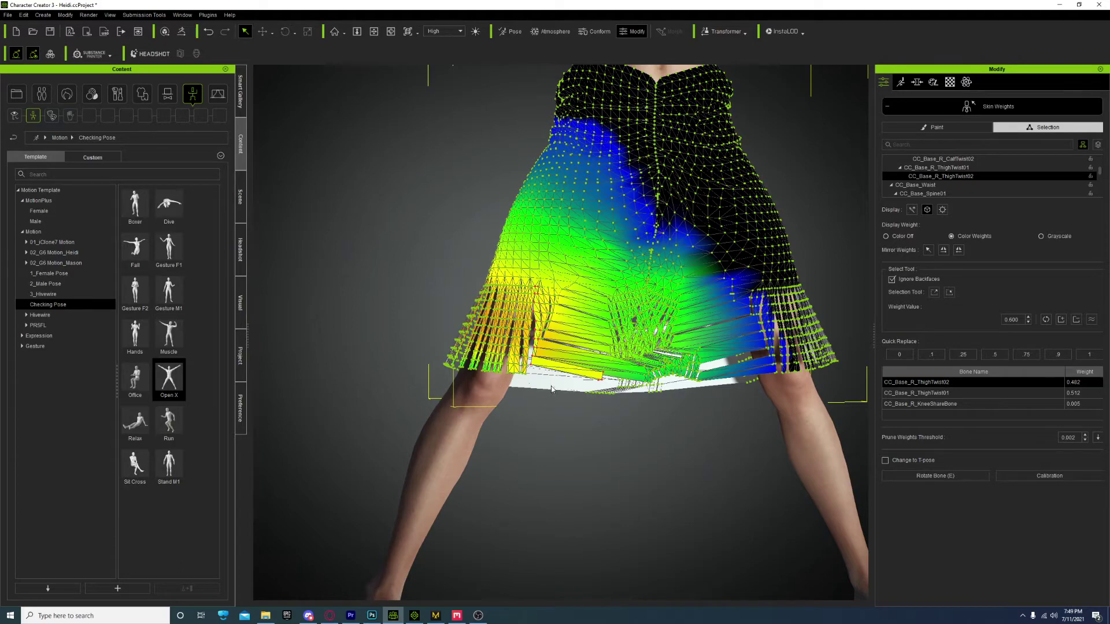
scroll(546, 404, up, 5)
scroll(562, 385, down, 5)
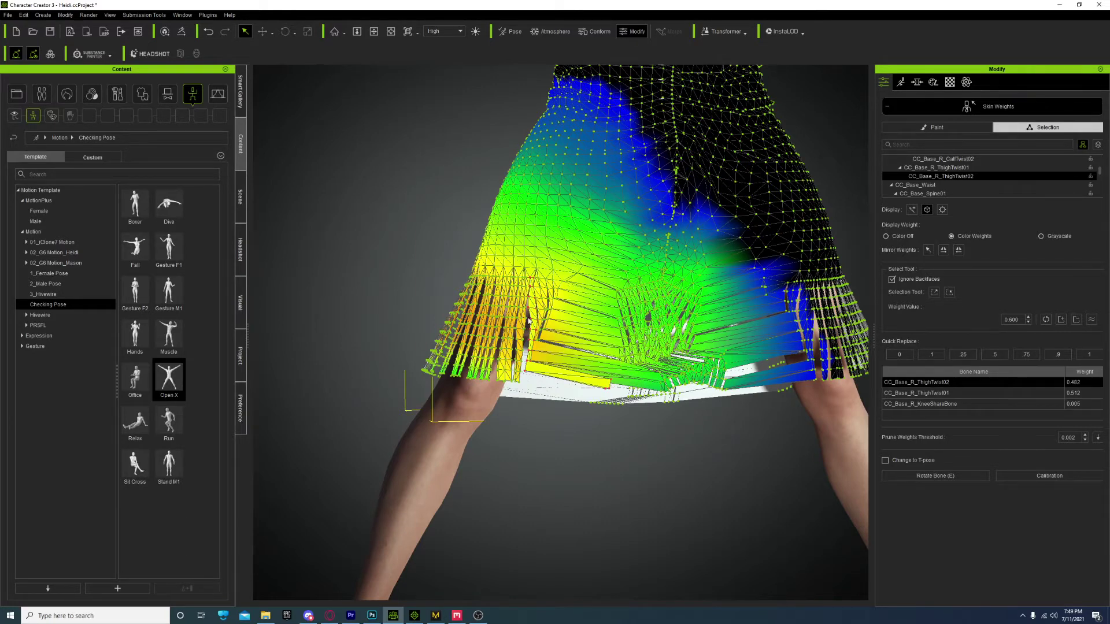
scroll(527, 320, up, 1)
scroll(540, 369, up, 1)
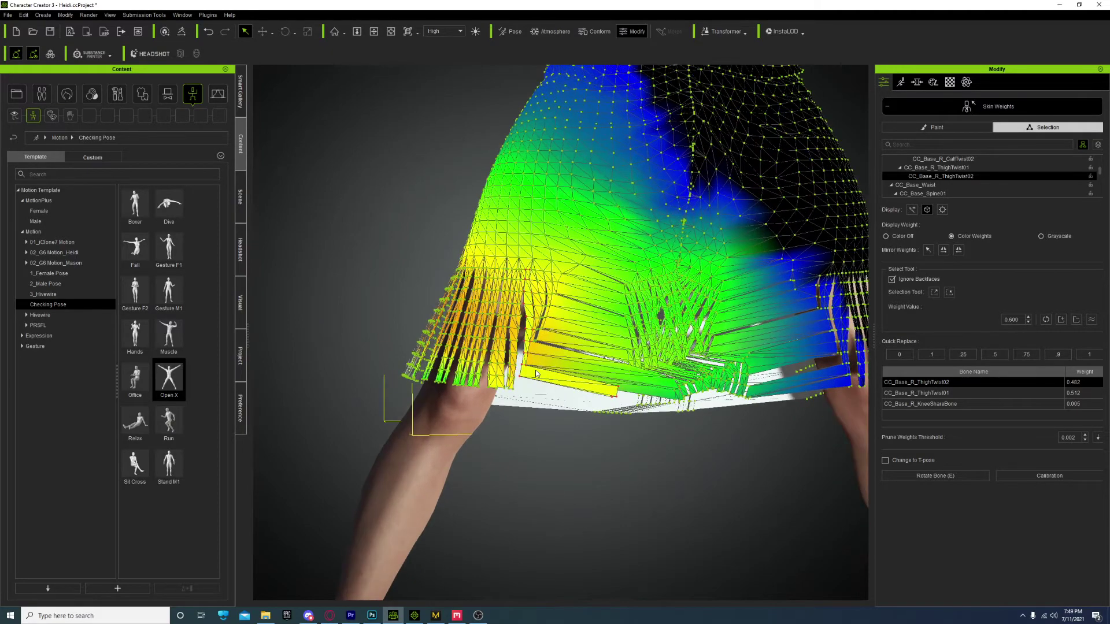
scroll(537, 373, down, 1)
scroll(729, 365, up, 1)
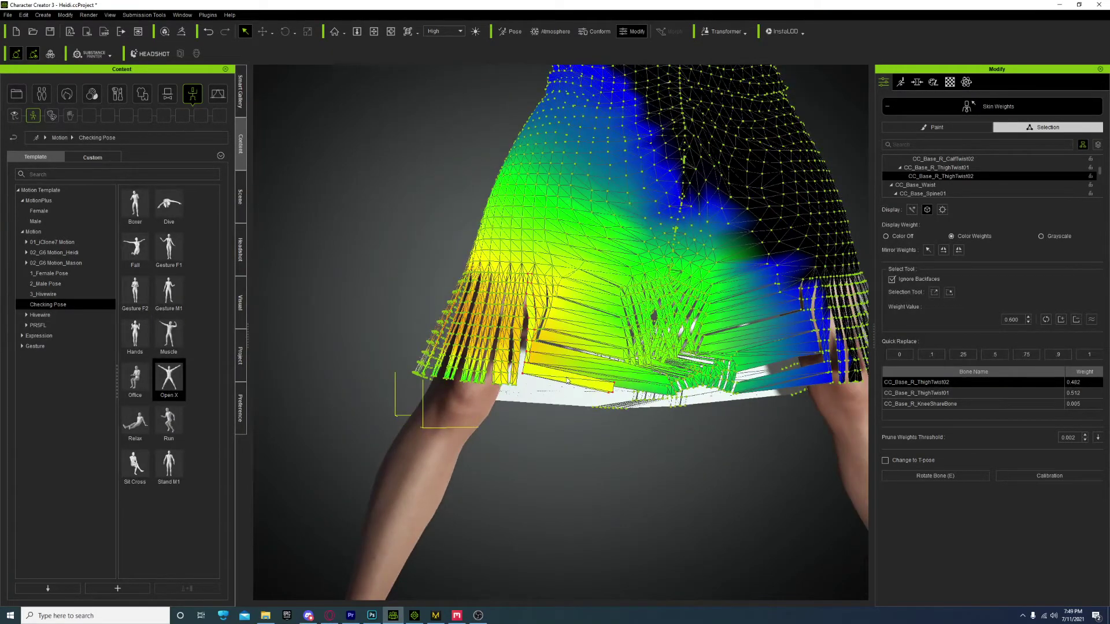
scroll(577, 352, up, 1)
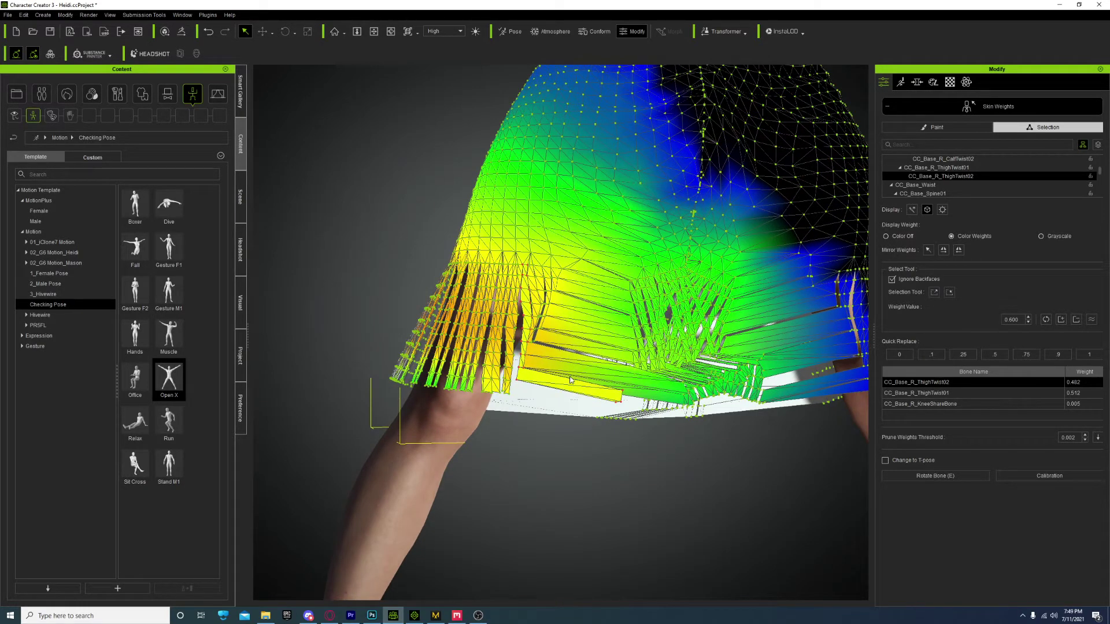
right_drag(571, 358, 558, 324)
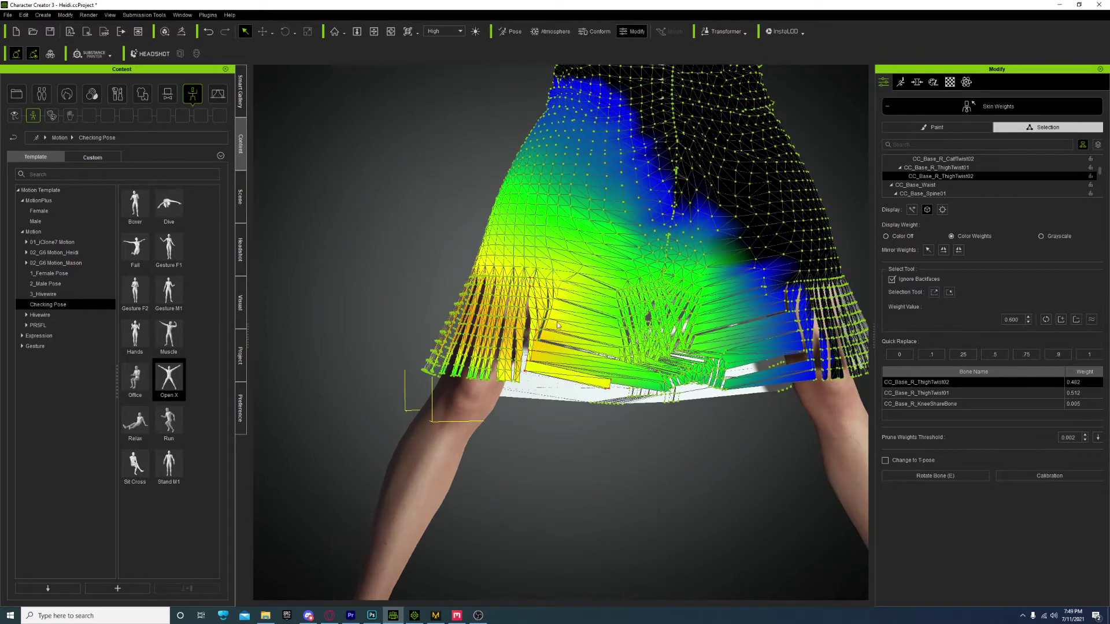
scroll(580, 265, down, 3)
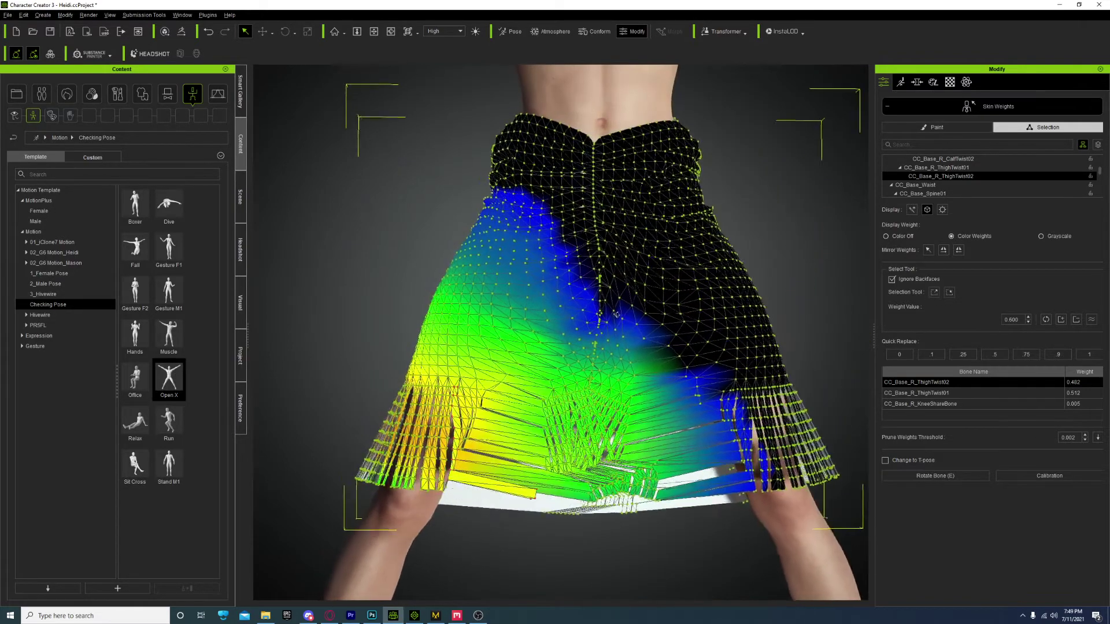
right_drag(601, 317, 577, 183)
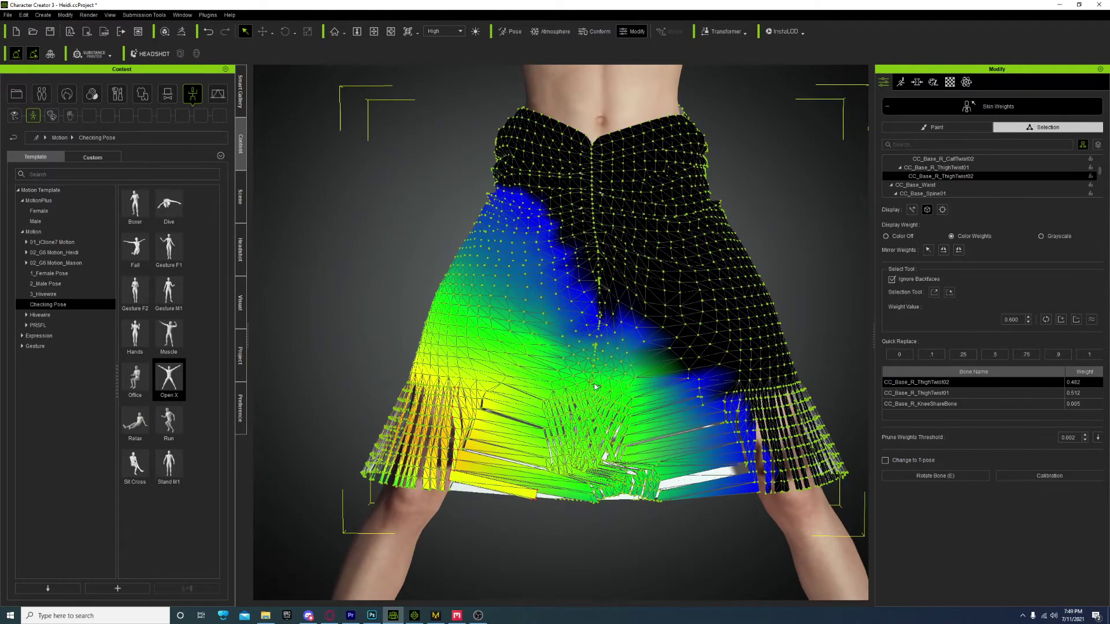
right_drag(599, 317, 242, 312)
right_drag(347, 347, 532, 271)
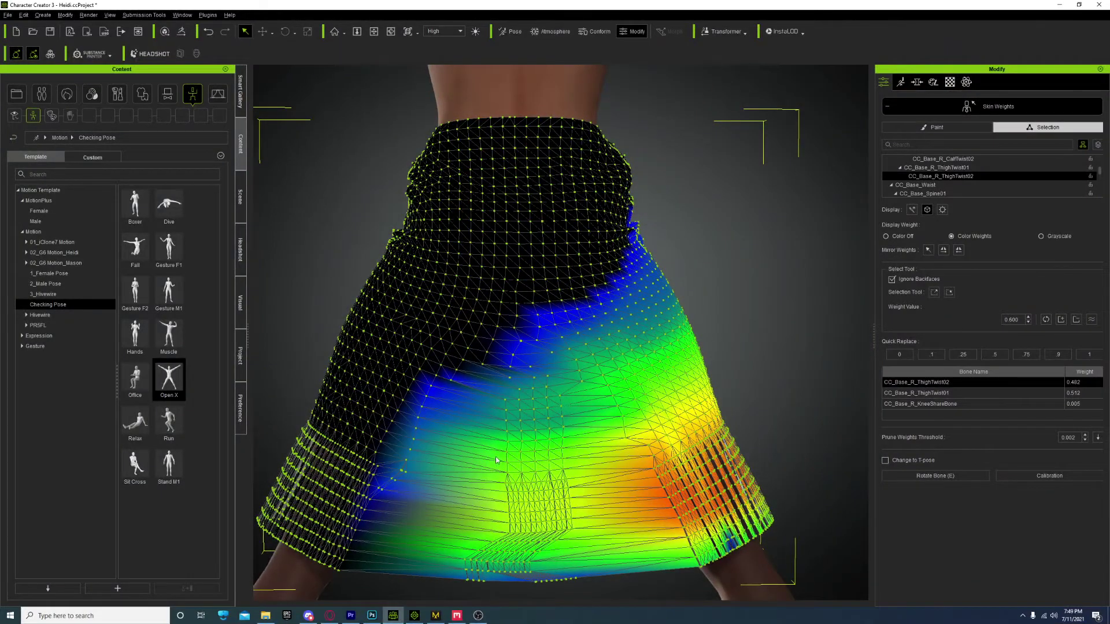
right_drag(497, 460, 498, 393)
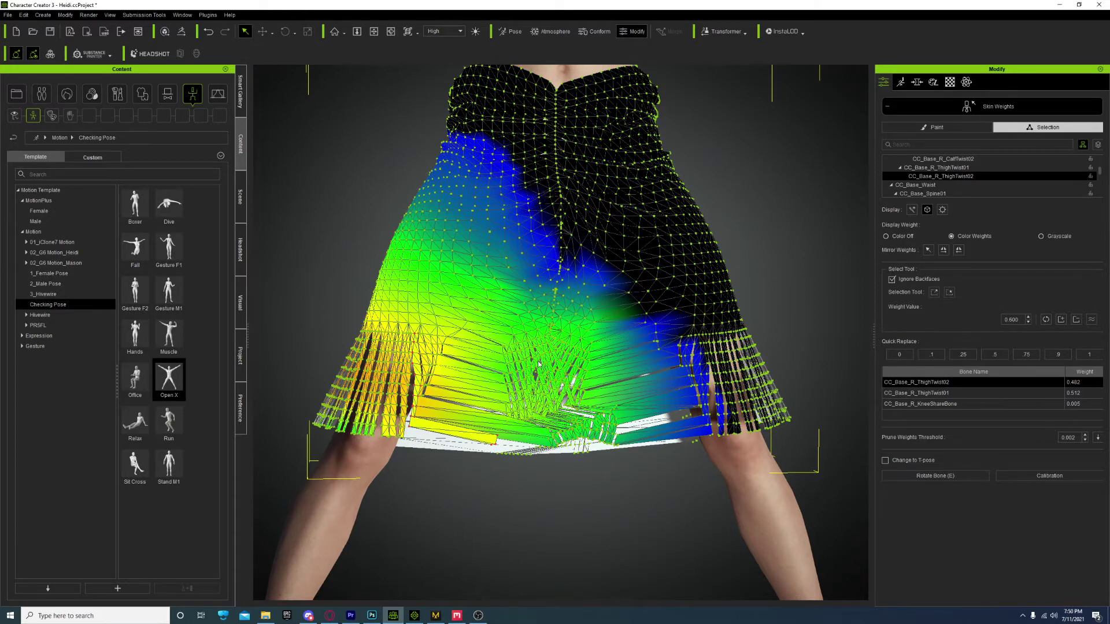
- Smooth the selected fringe strand's weights repeatedly for the CC_Base_R_ThighTwist01 bone
middle_drag(486, 502, 543, 459)
scroll(543, 460, up, 5)
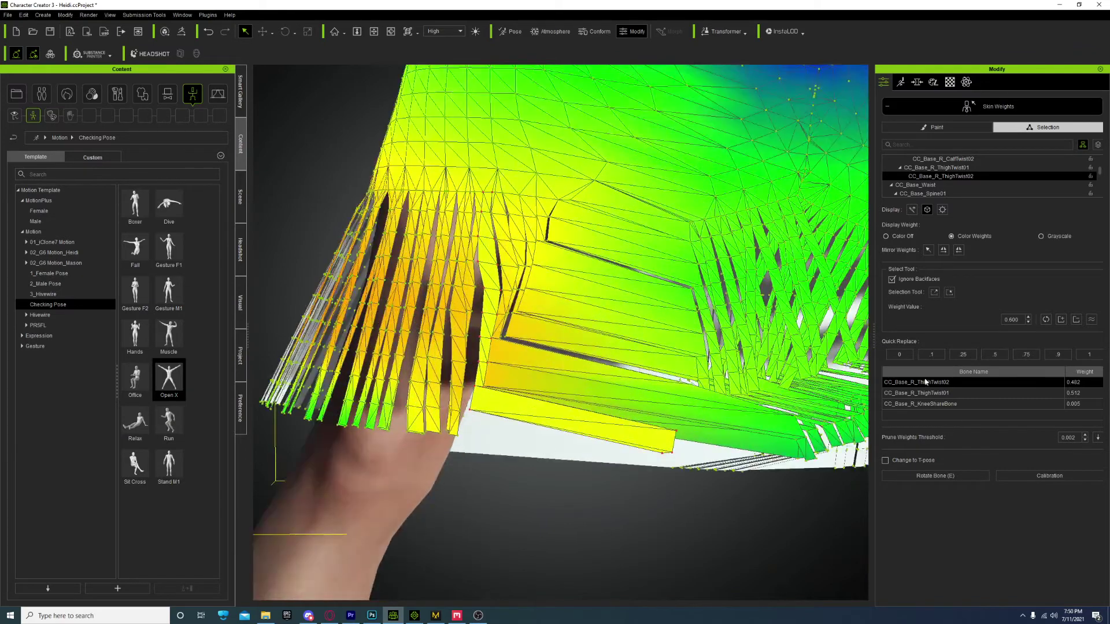
click(925, 393)
click(1091, 320)
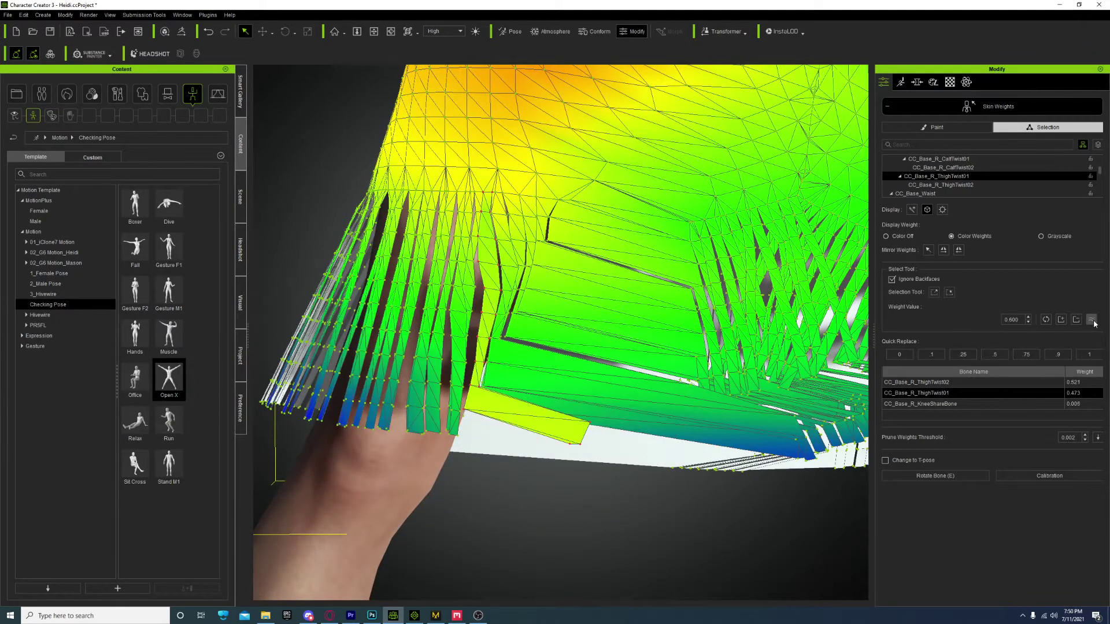
click(1091, 319)
click(1091, 319)
click(1091, 319)
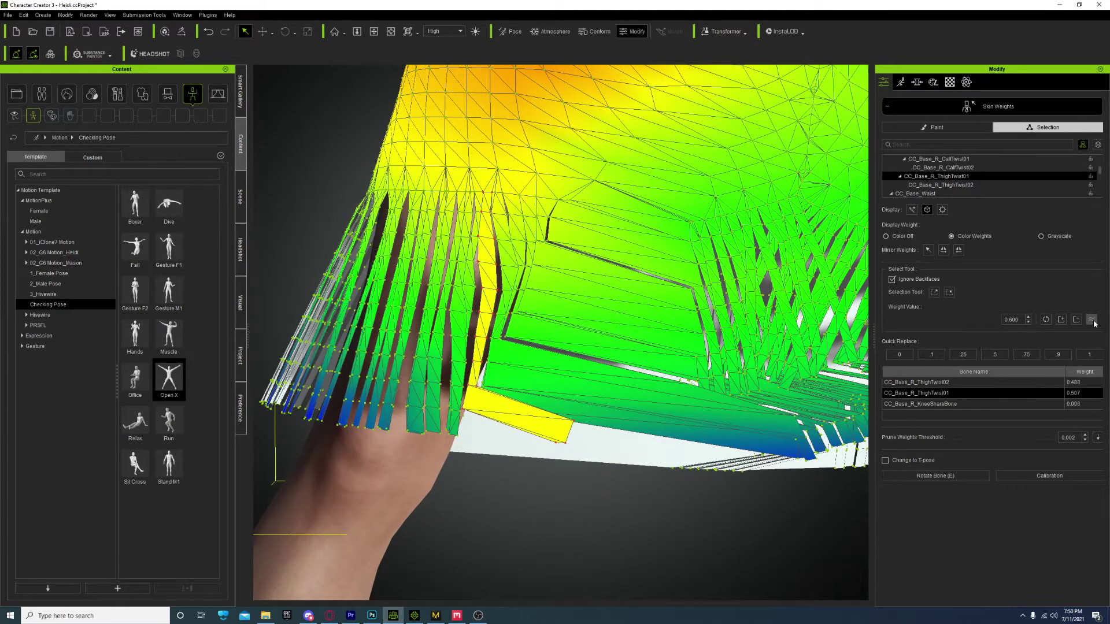
click(1091, 320)
- Smooth the same fringe strand's weights for the CC_Base_R_KneeShareBone bone and check the strand from the front
click(971, 404)
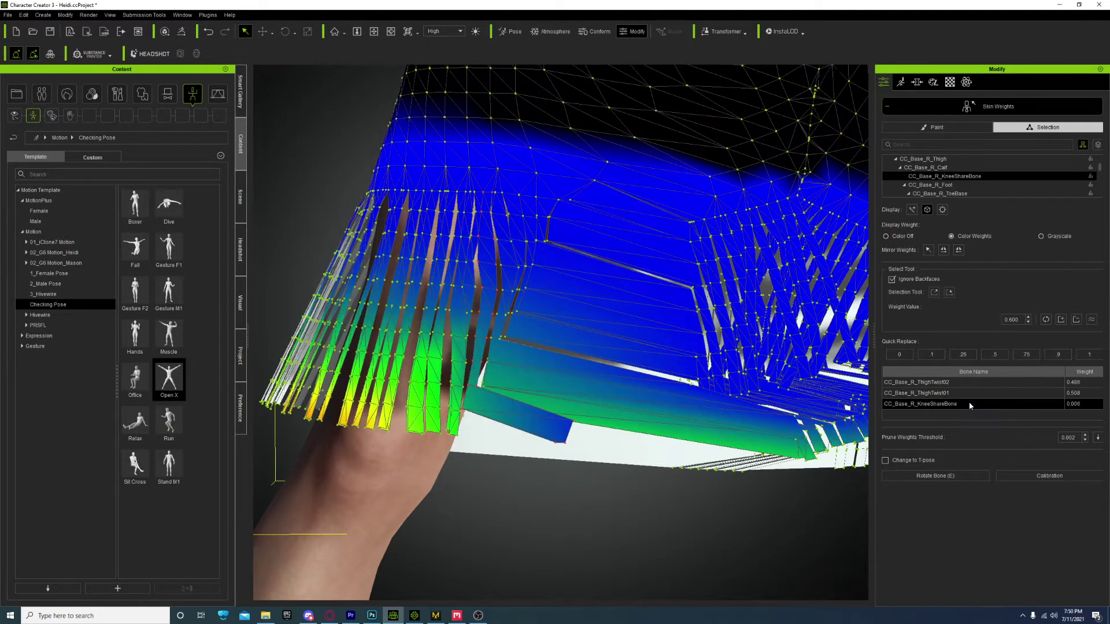
click(1091, 319)
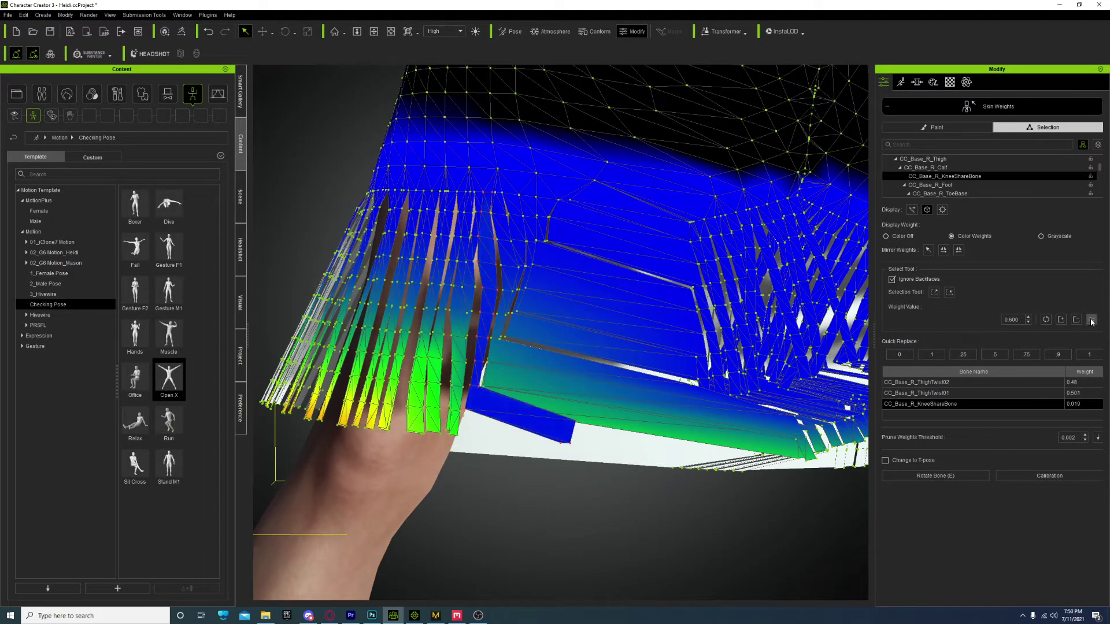
click(1091, 320)
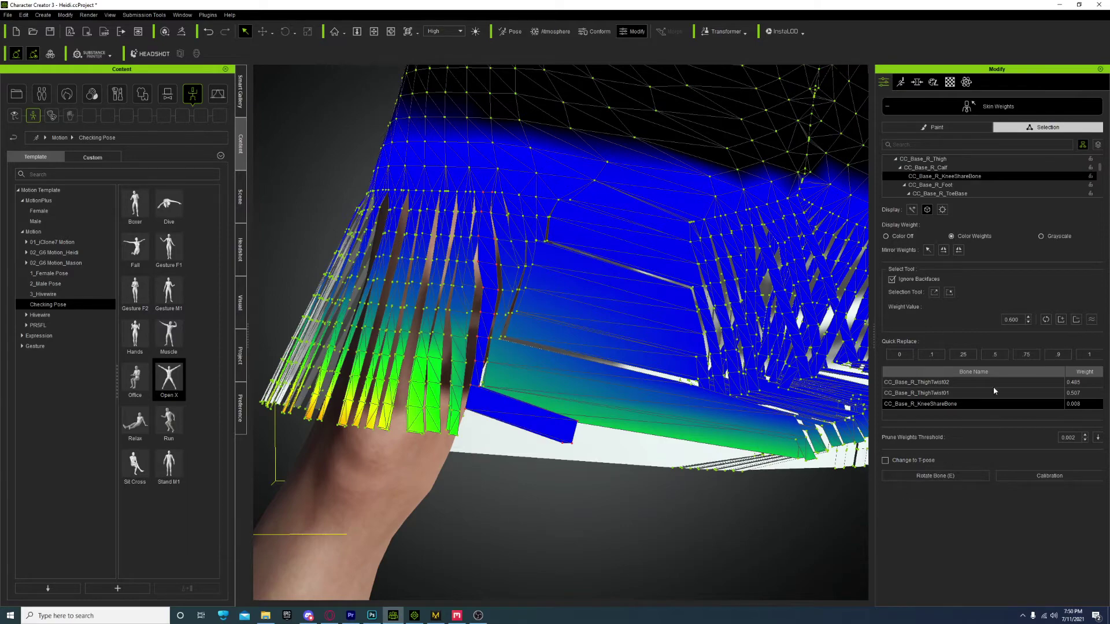
scroll(632, 449, down, 5)
right_drag(595, 402, 607, 453)
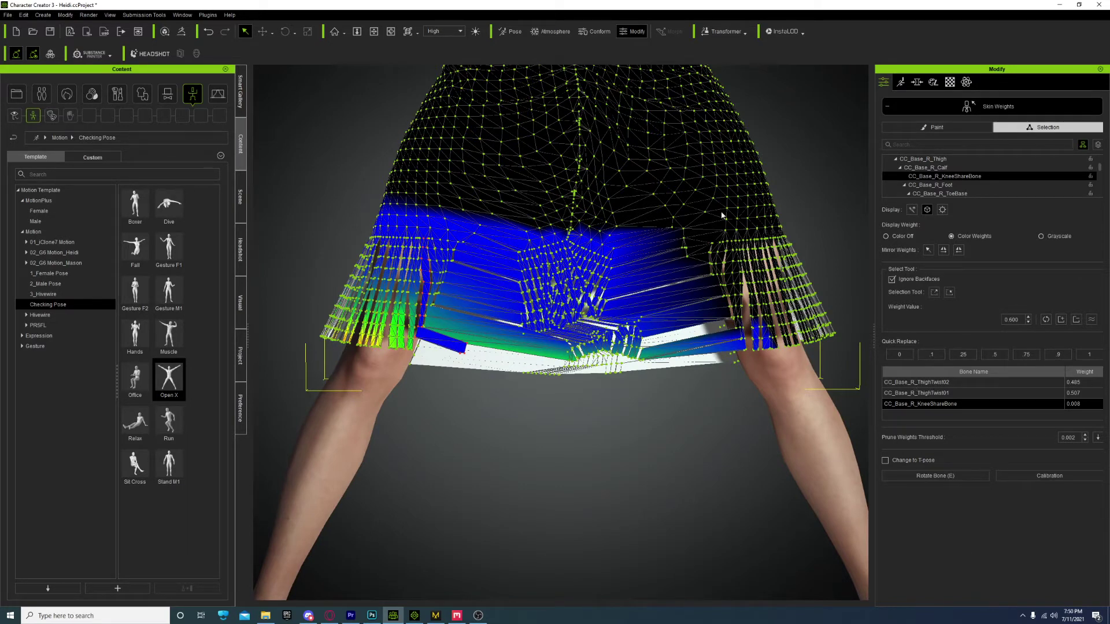
- Close the skirt's Skin Weights editor, undo the Open X pose and redo it
click(890, 107)
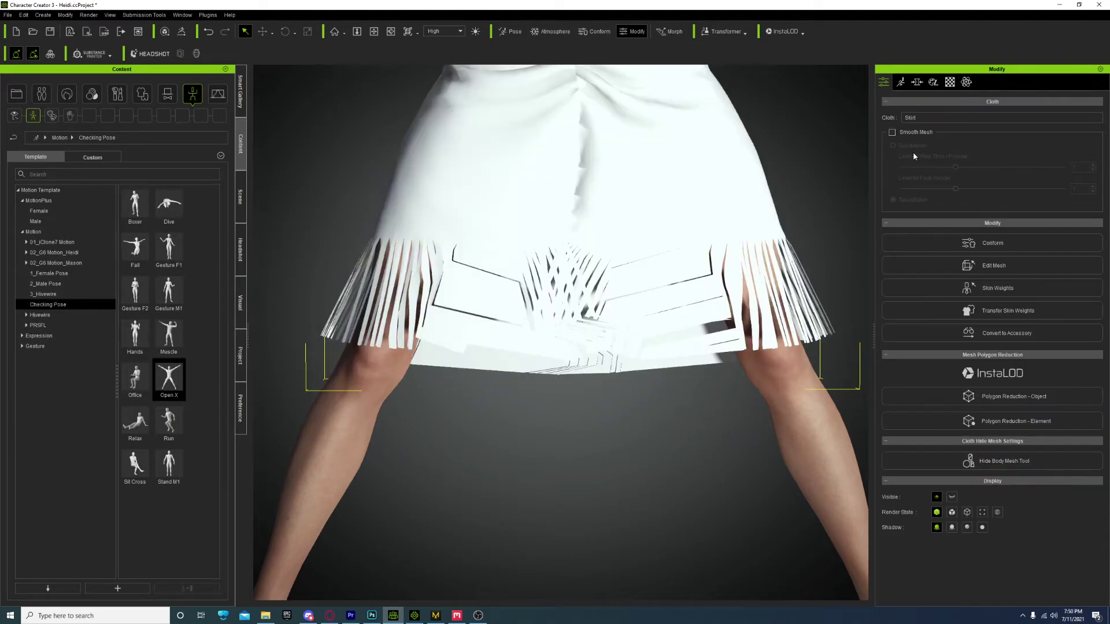
key(ctrl+z)
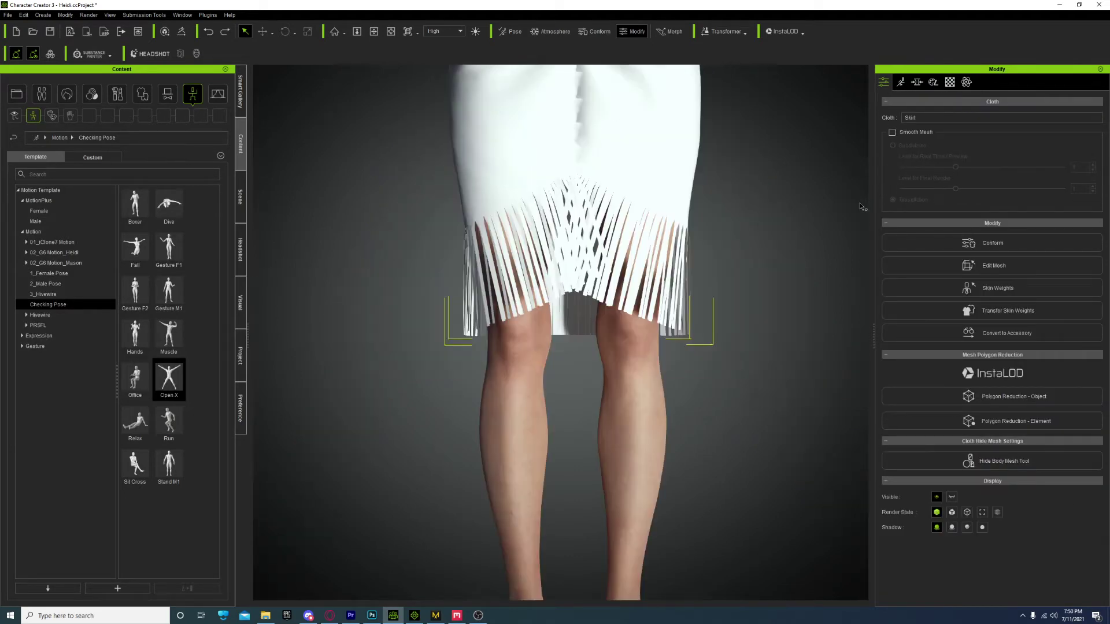
click(225, 31)
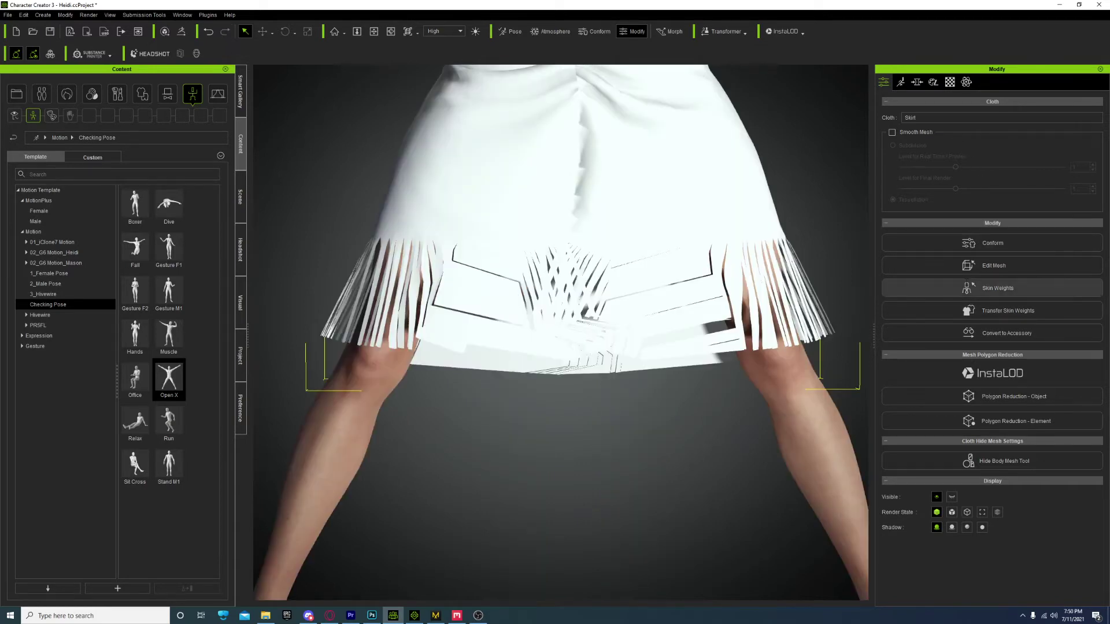
- Reopen the skirt's Skin Weights for vertex selection and select the lower-end vertices of the front fringe strand, with the bones hidden
click(966, 286)
click(1015, 128)
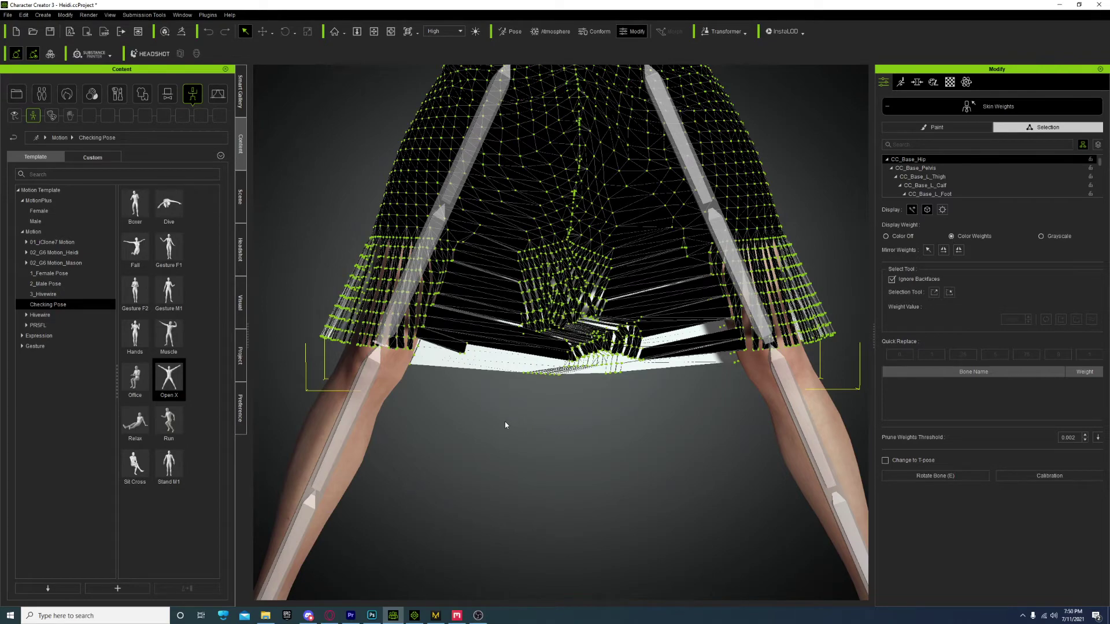
scroll(505, 424, up, 10)
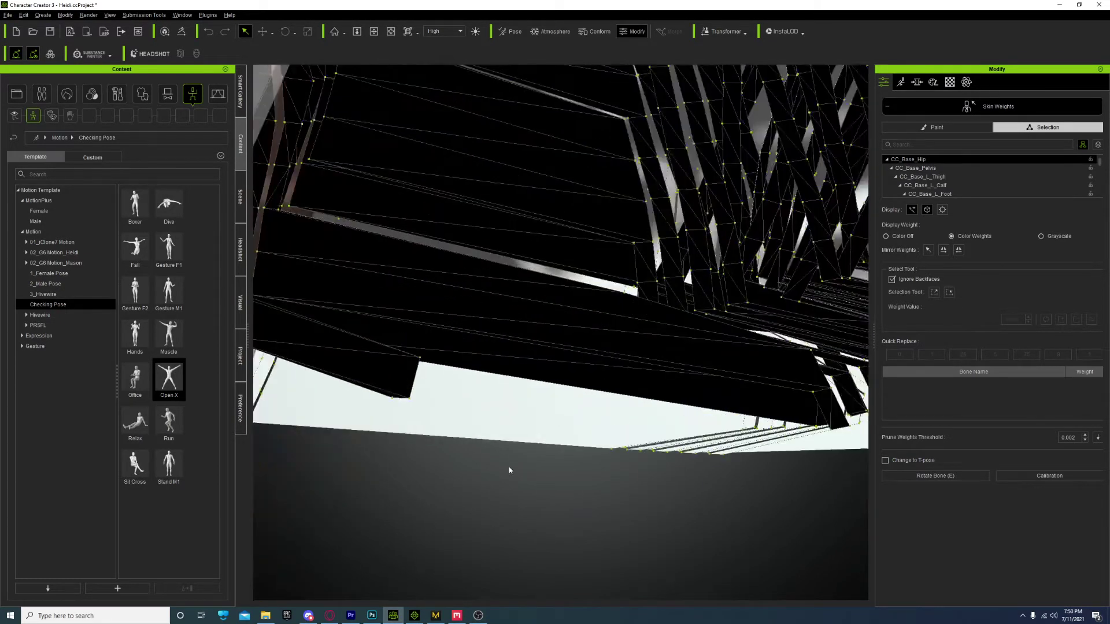
right_drag(509, 470, 642, 440)
drag(636, 401, 637, 402)
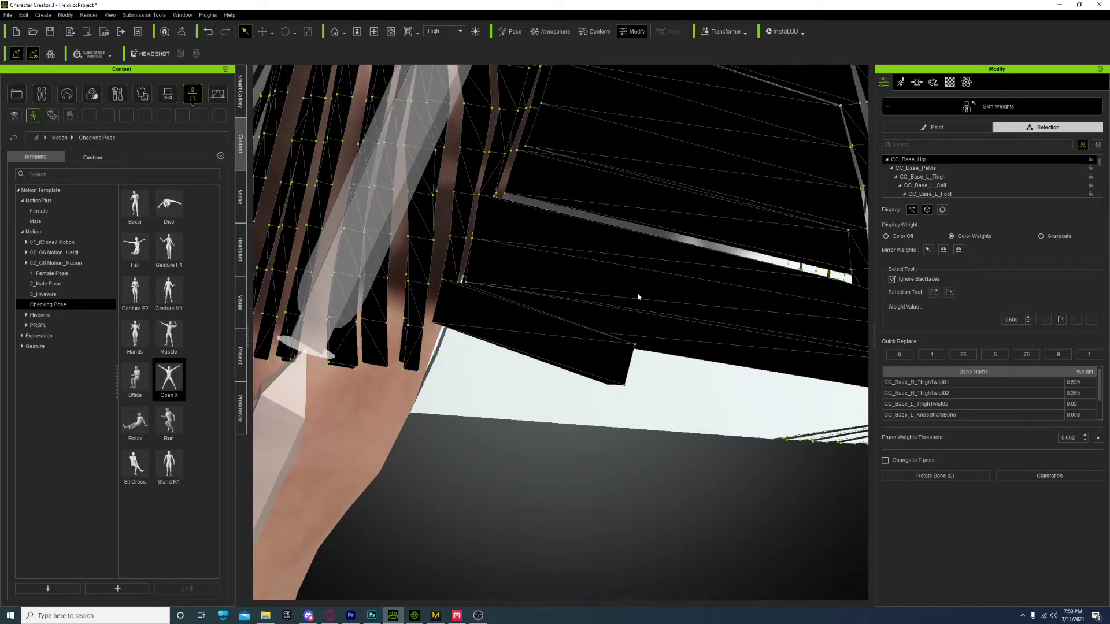
right_drag(636, 293, 602, 506)
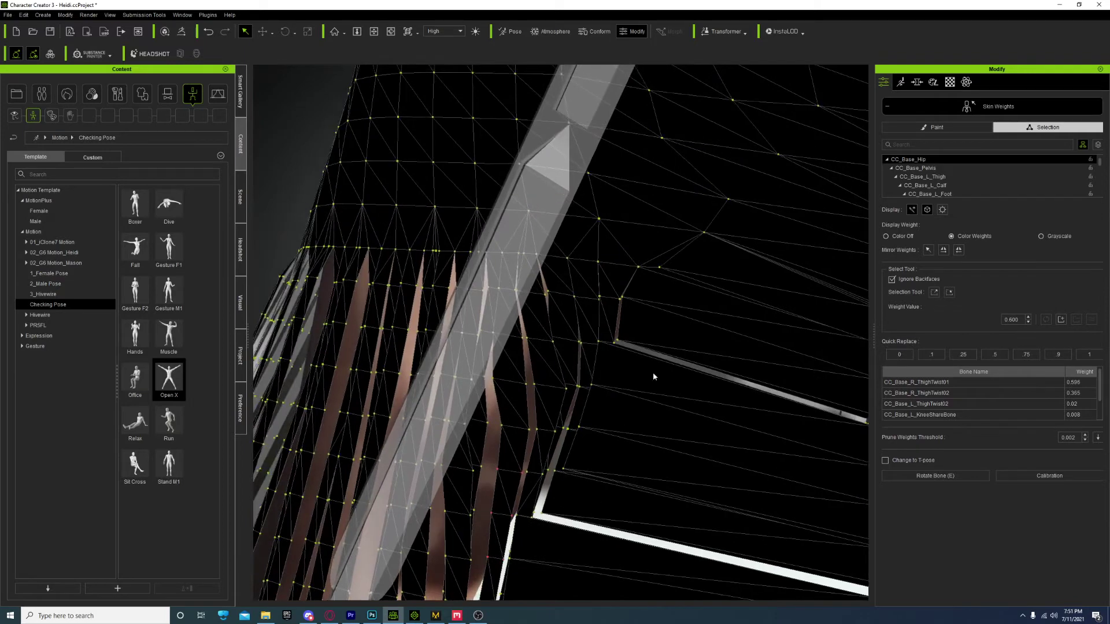
click(912, 212)
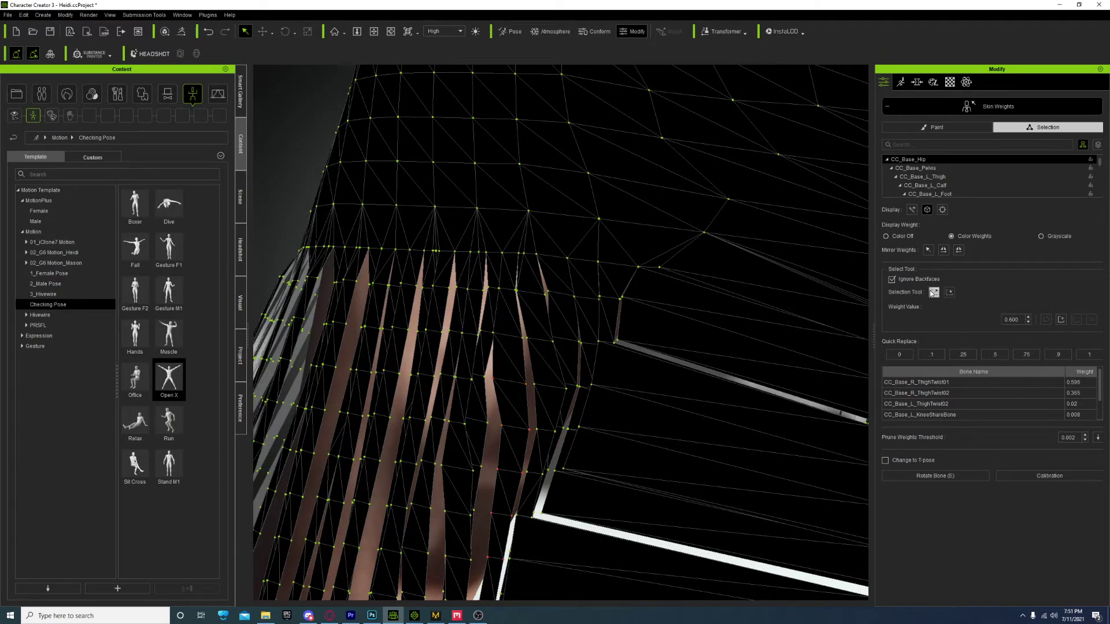
- Finish selecting the fringe strand's vertices, switch the skirt's skin weights to painting mode and display the bones
click(932, 293)
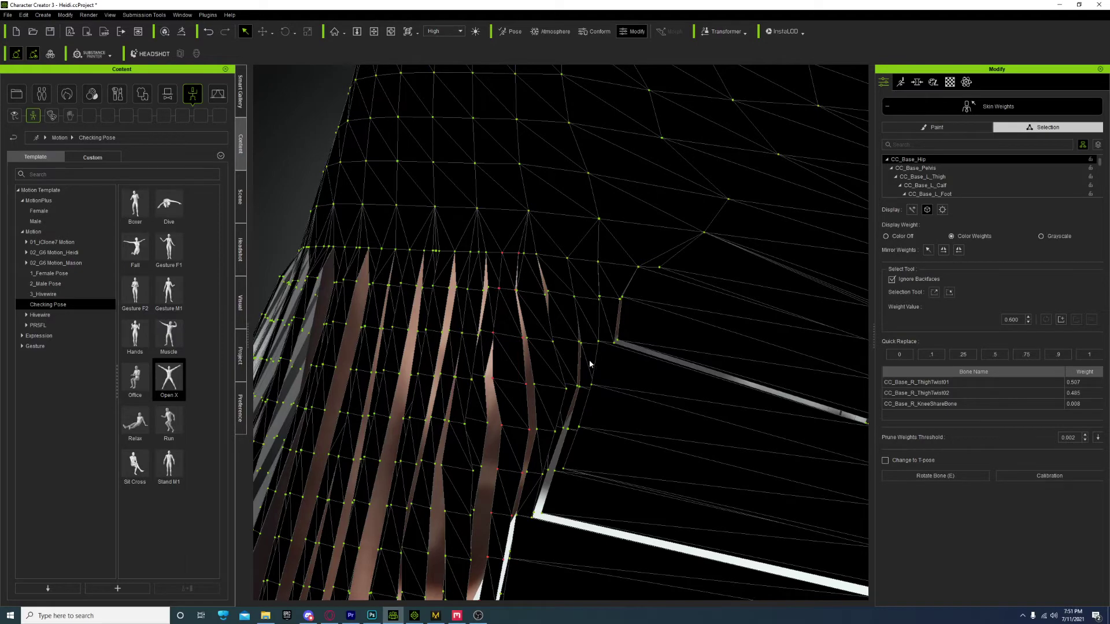
scroll(590, 363, down, 5)
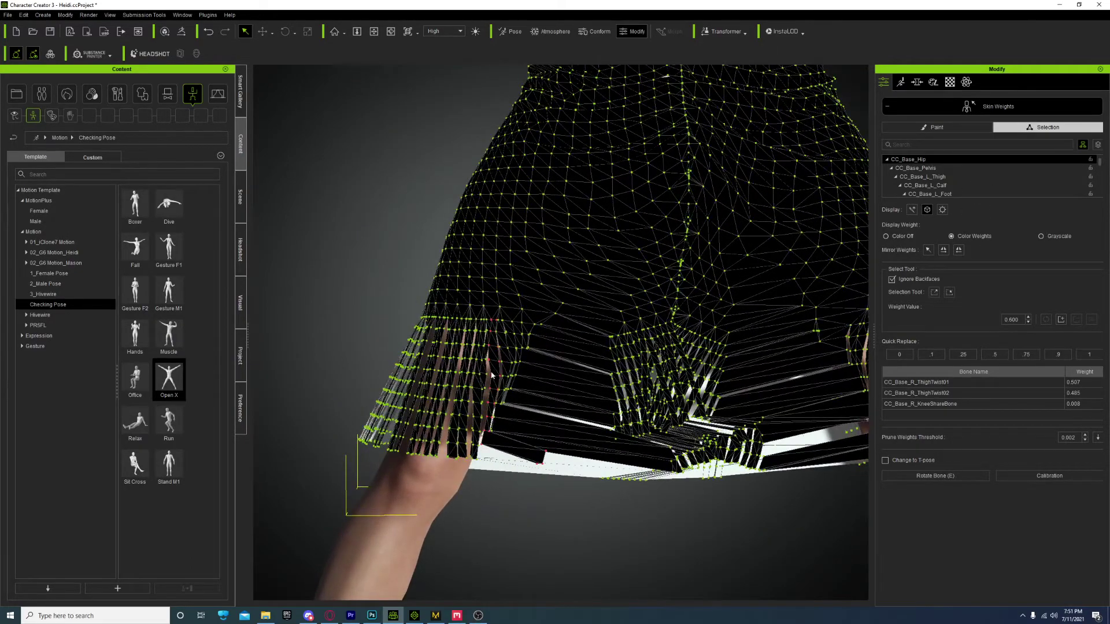
click(931, 126)
right_drag(788, 491, 681, 362)
scroll(681, 362, down, 5)
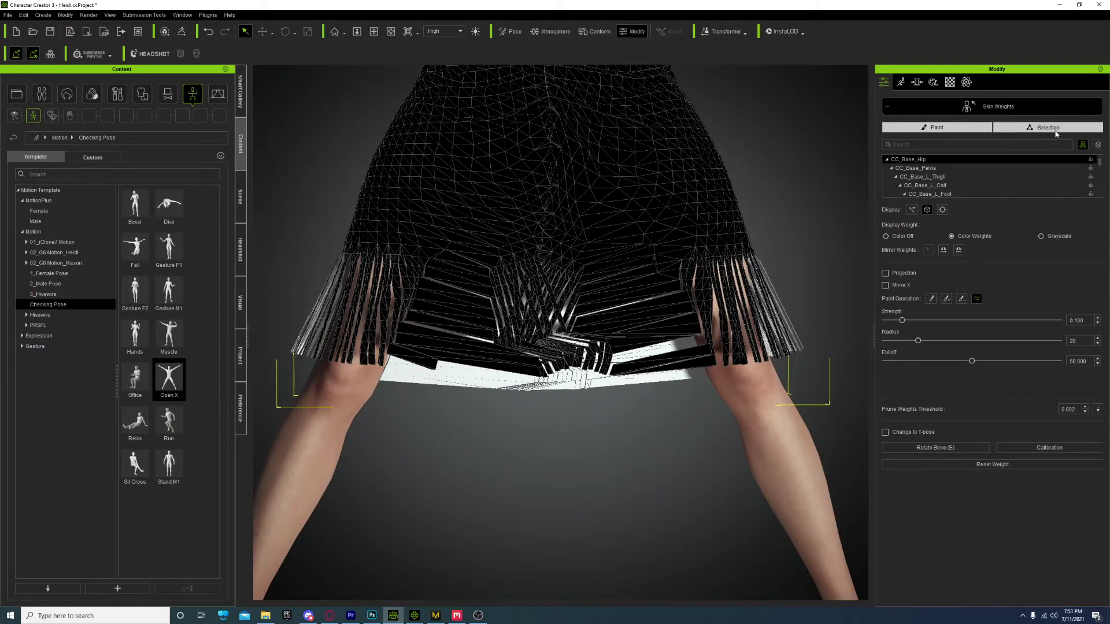
click(1044, 127)
click(963, 129)
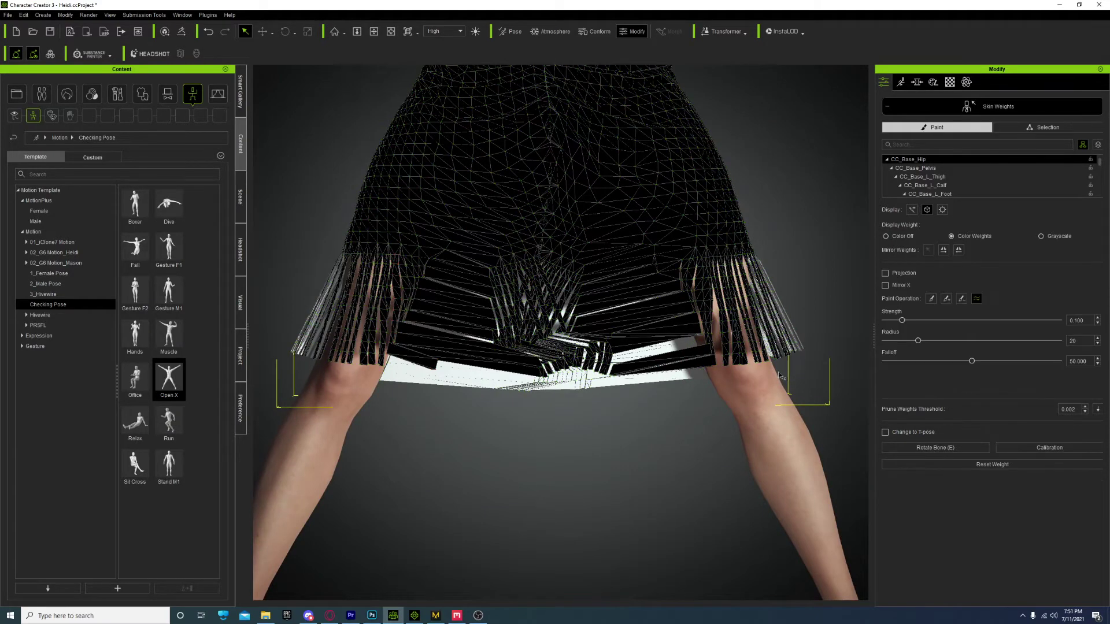
click(912, 210)
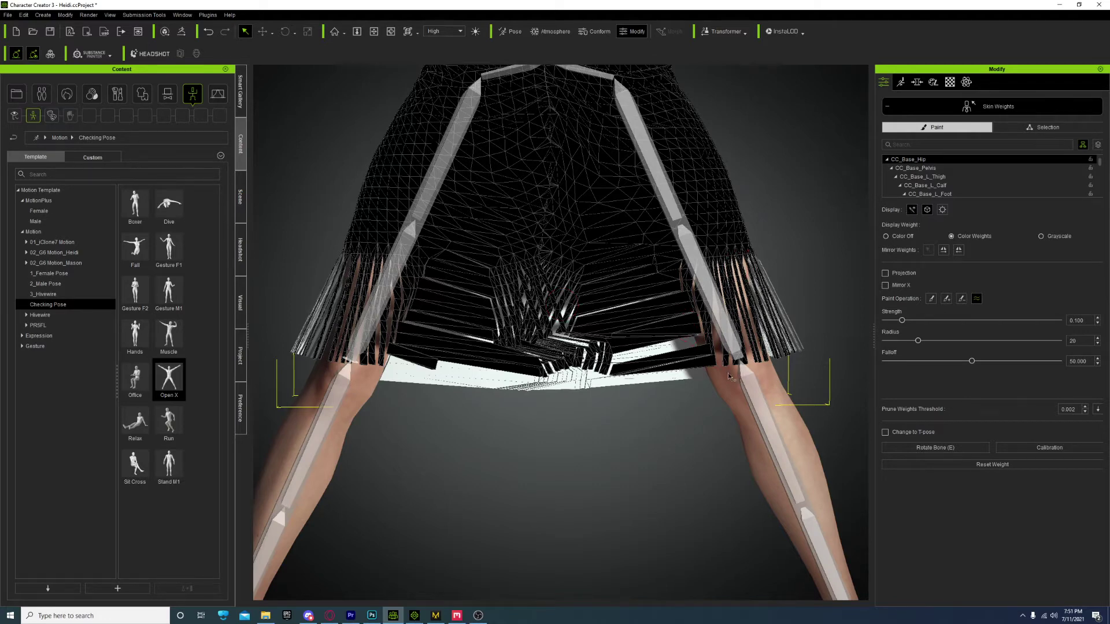
- Examine the skirt's weights for CC_Base_L_ThighTwist02 and CC_Base_L_CalfTwist01, plus each bone influencing the selected fringe strand
click(722, 325)
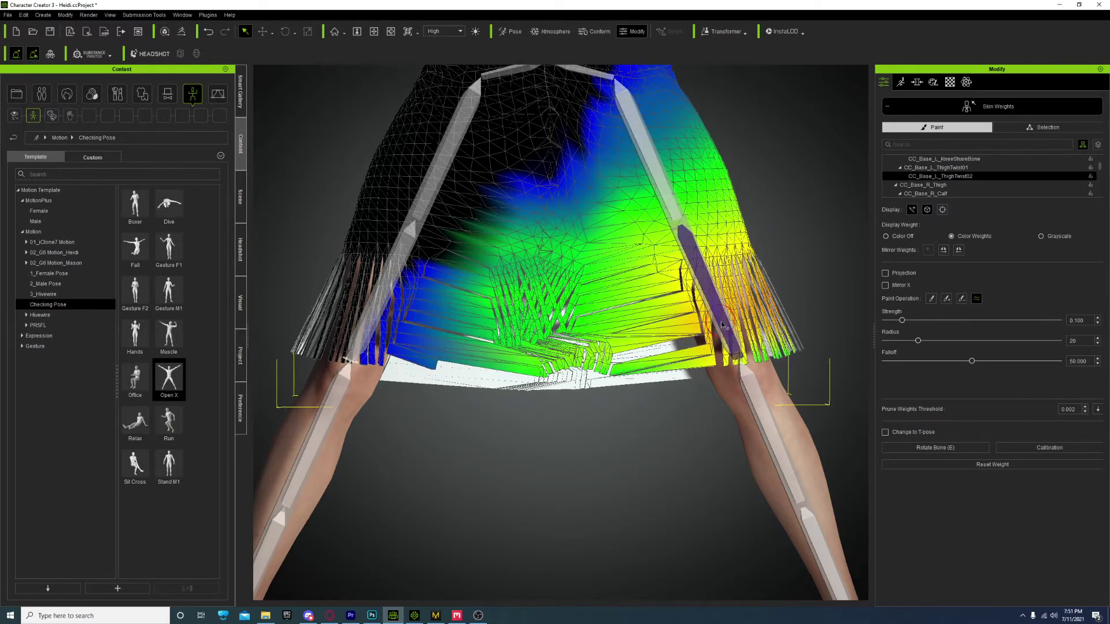
click(760, 418)
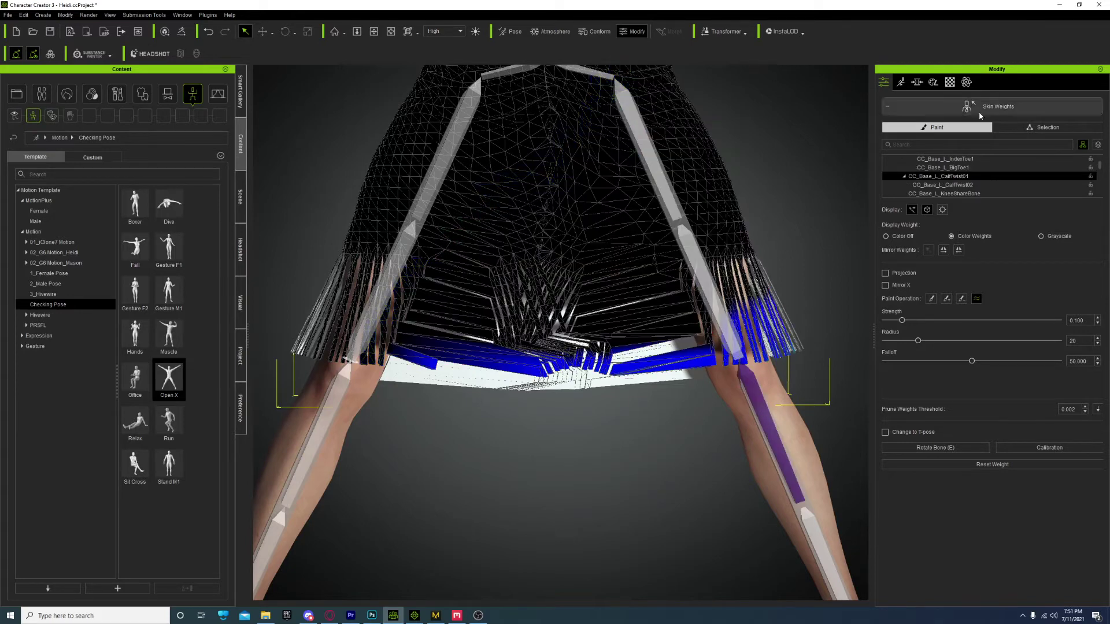
click(1043, 128)
click(923, 384)
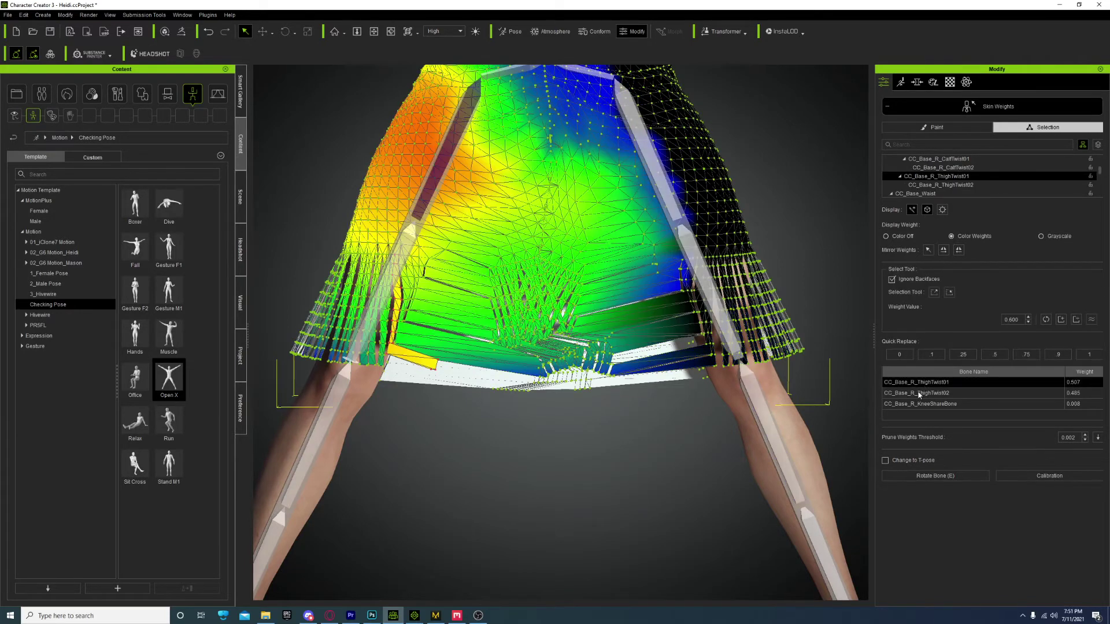
click(920, 394)
click(919, 405)
click(918, 383)
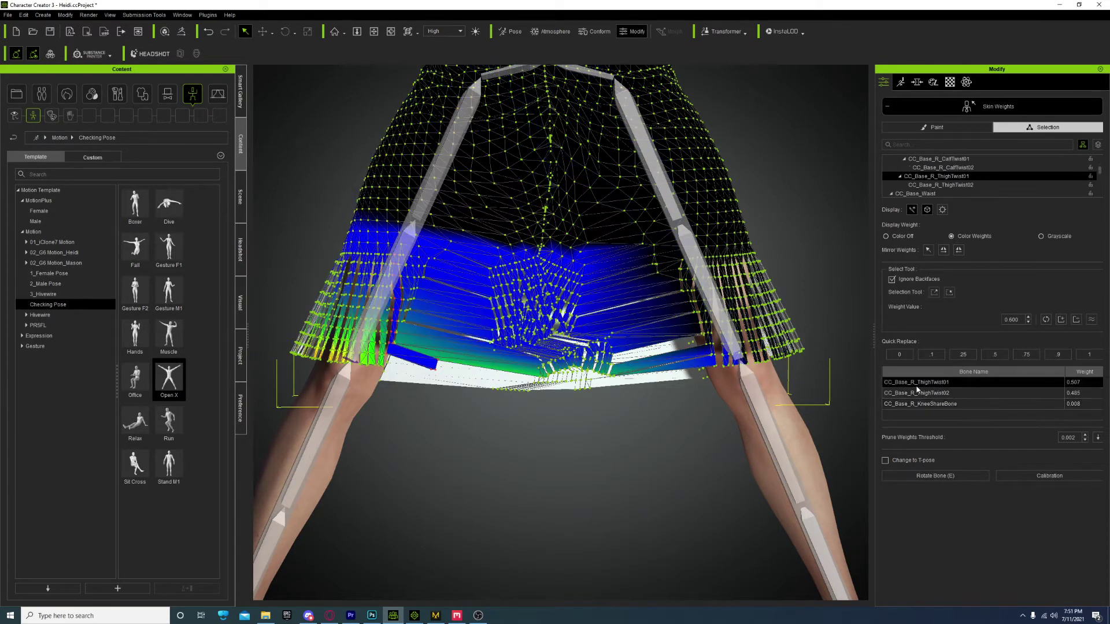
click(916, 394)
click(911, 404)
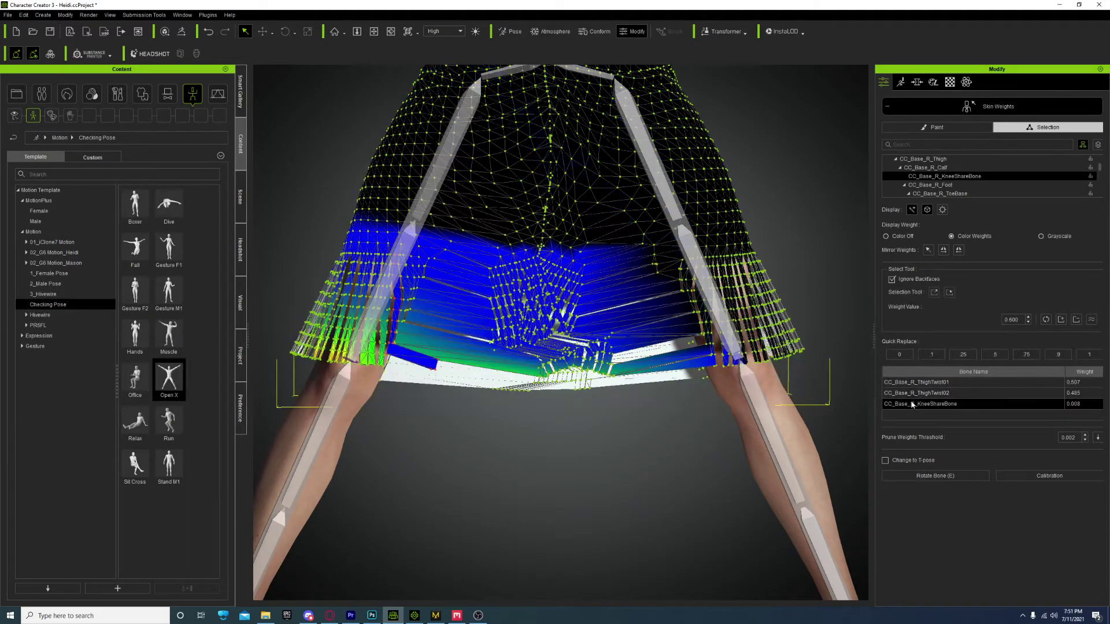
click(912, 382)
click(912, 393)
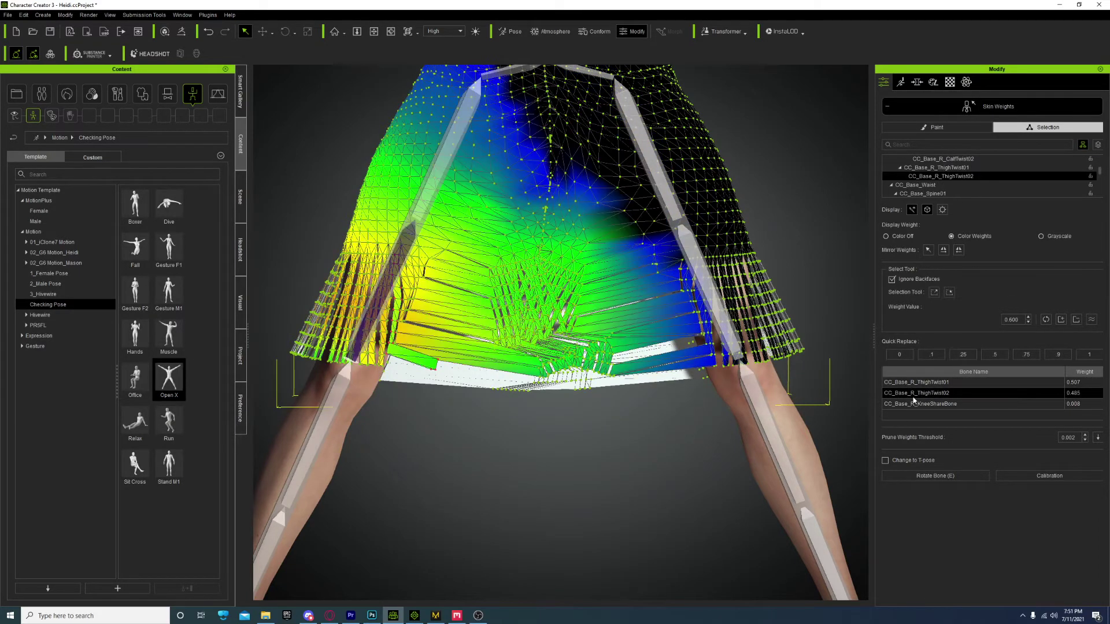
click(913, 404)
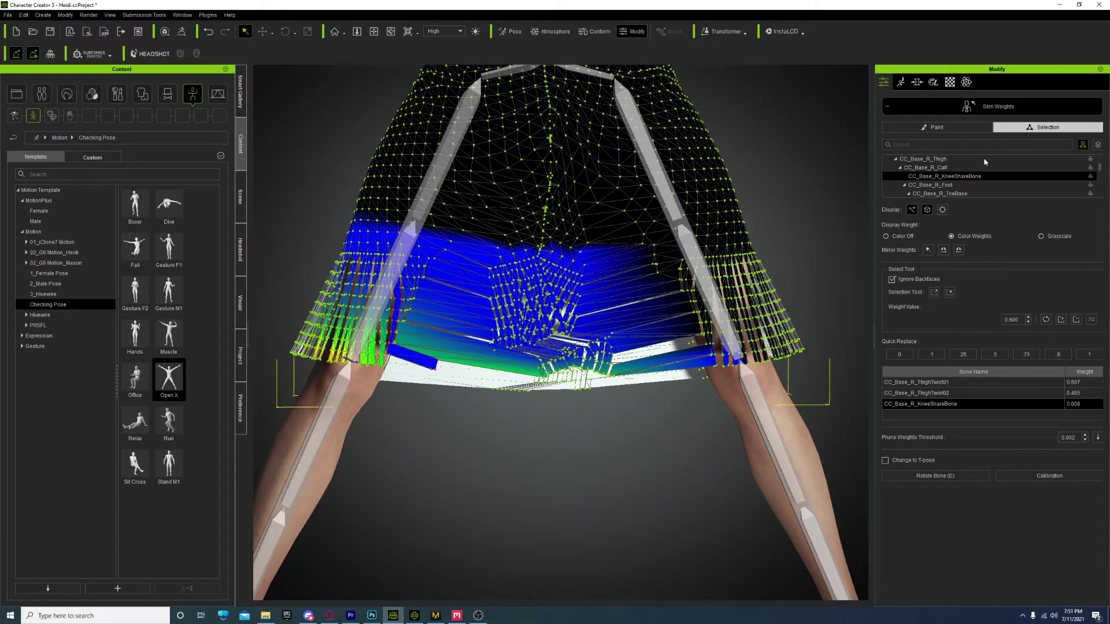
- Paint out the CC_Base_L_CalfTwist01 weights along the stretched front fringe strand beside the character's right leg
click(954, 130)
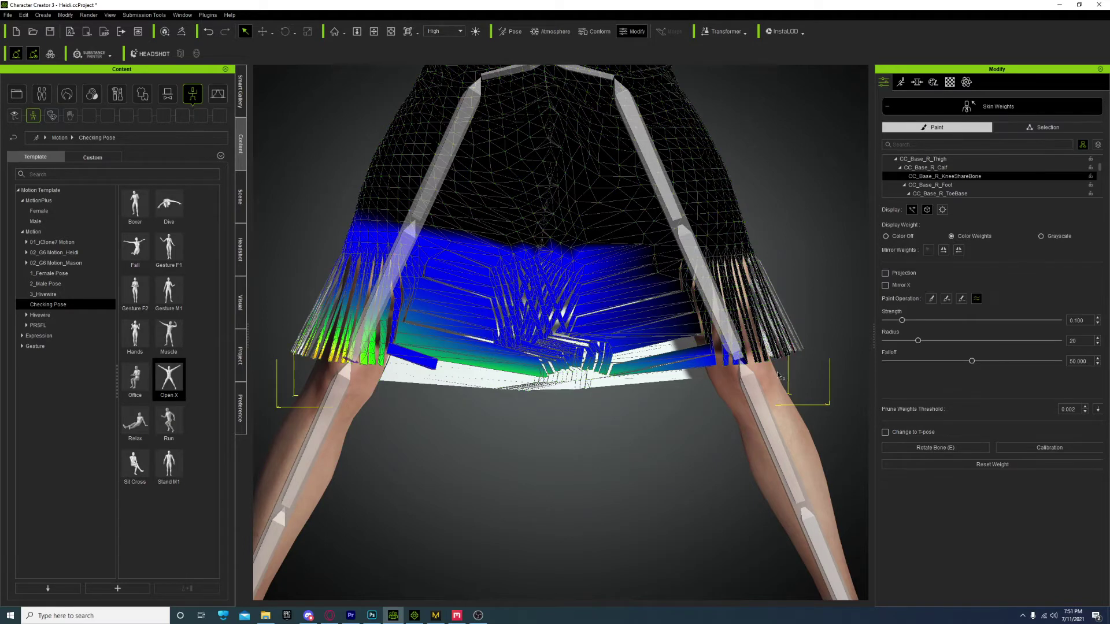
click(757, 395)
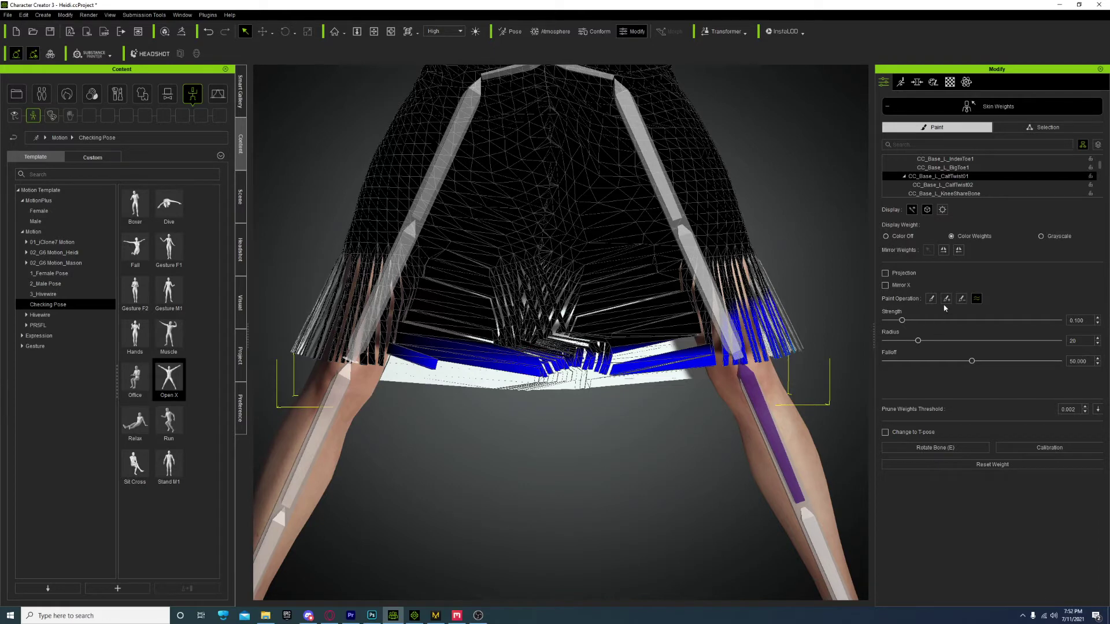
click(961, 298)
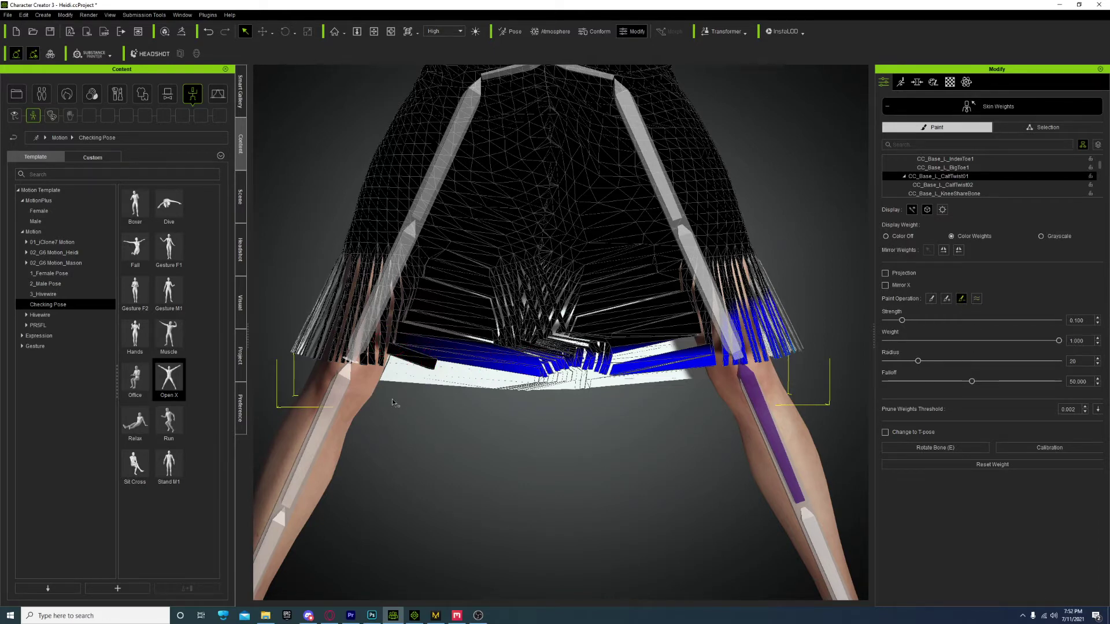
drag(448, 354, 535, 368)
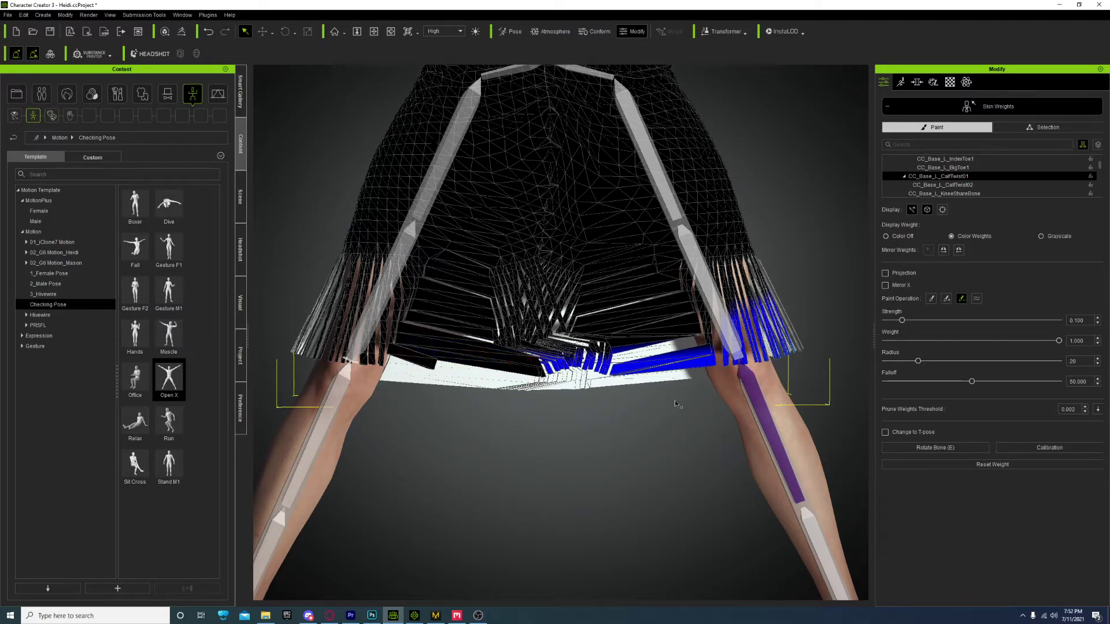
- Select the CC_Base_L_KneeShareBone bone and paint out its weights along the lower stretched fringe strand near the right leg
right_drag(744, 382, 659, 407)
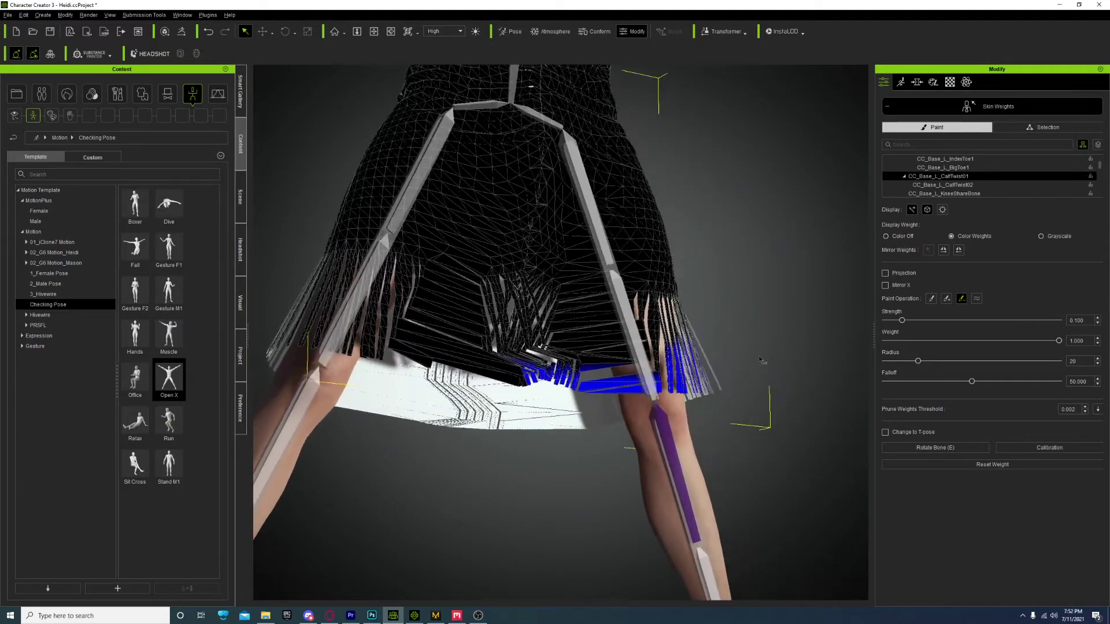
scroll(658, 405, up, 5)
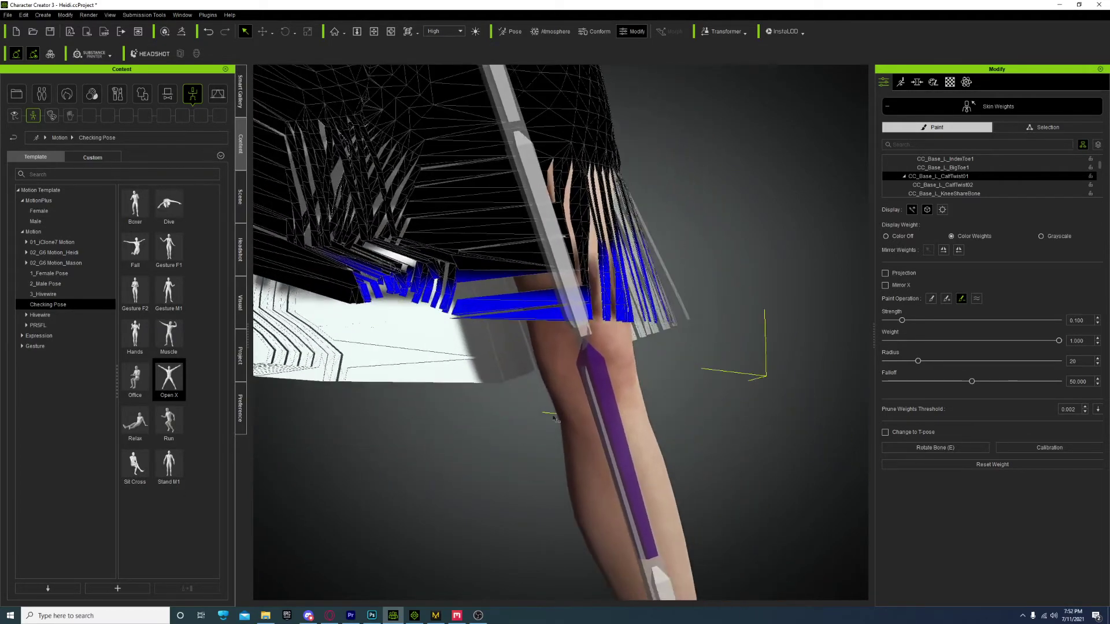
scroll(637, 364, up, 5)
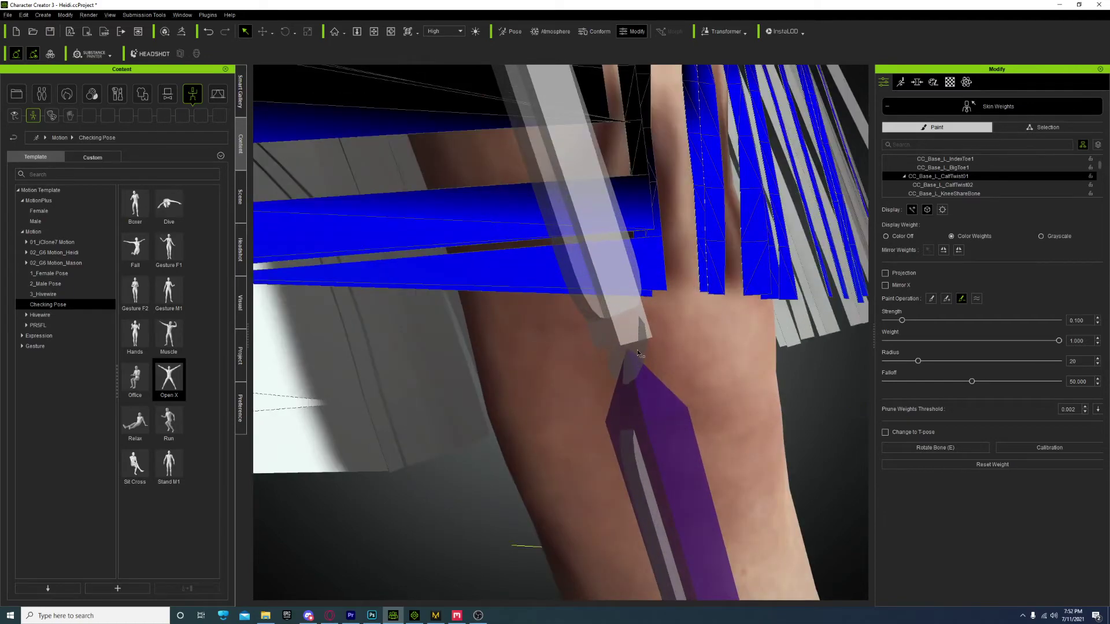
click(638, 352)
scroll(611, 375, down, 10)
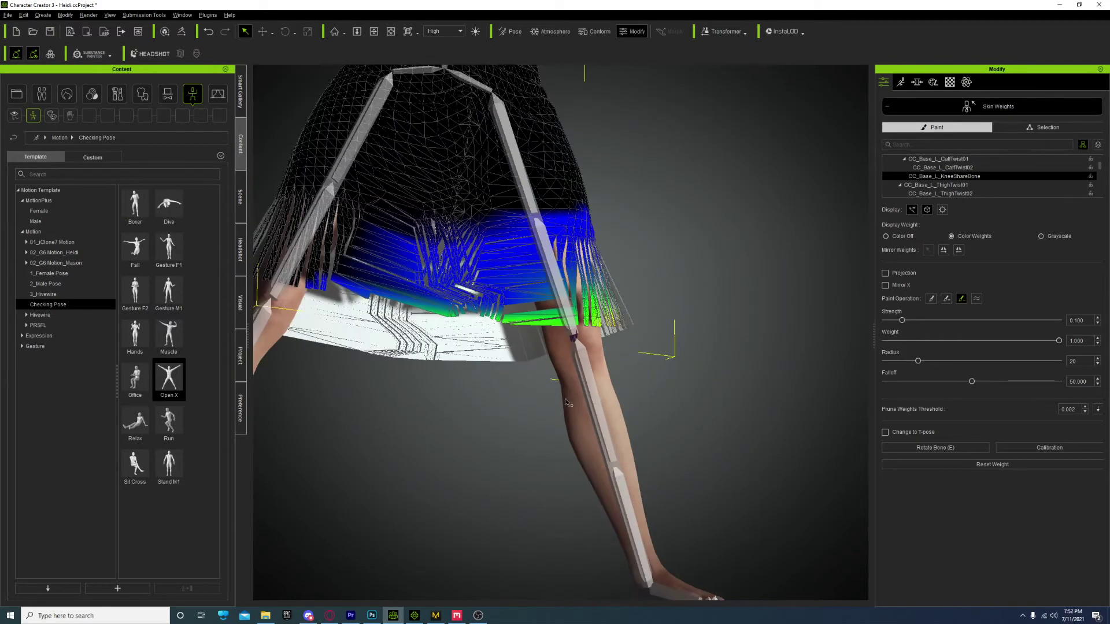
right_drag(449, 417, 570, 513)
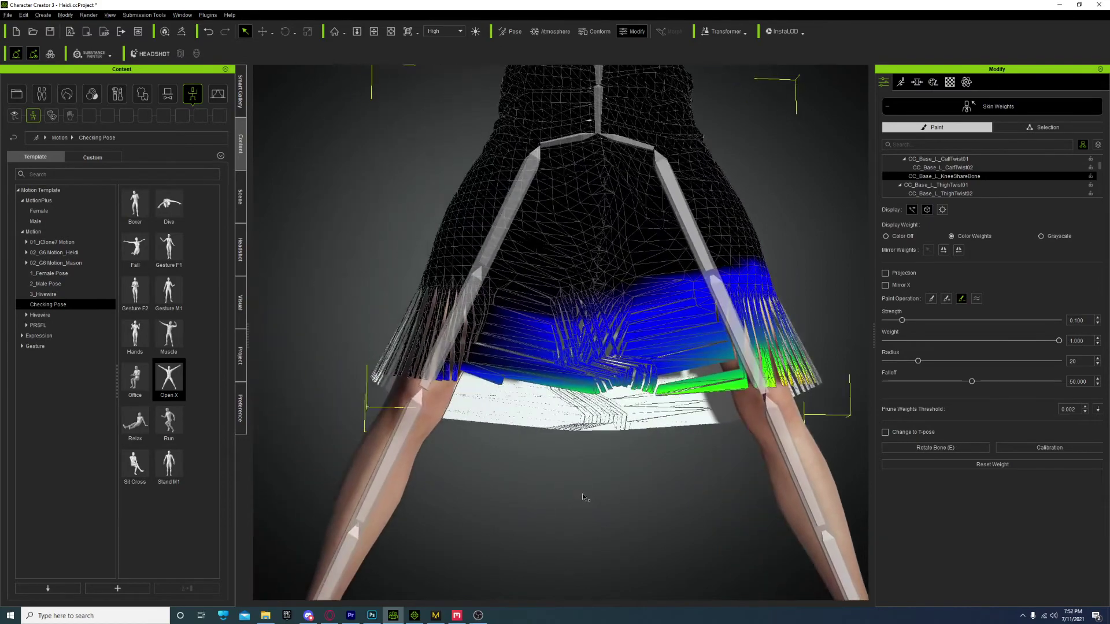
scroll(583, 494, up, 6)
right_drag(532, 539, 680, 496)
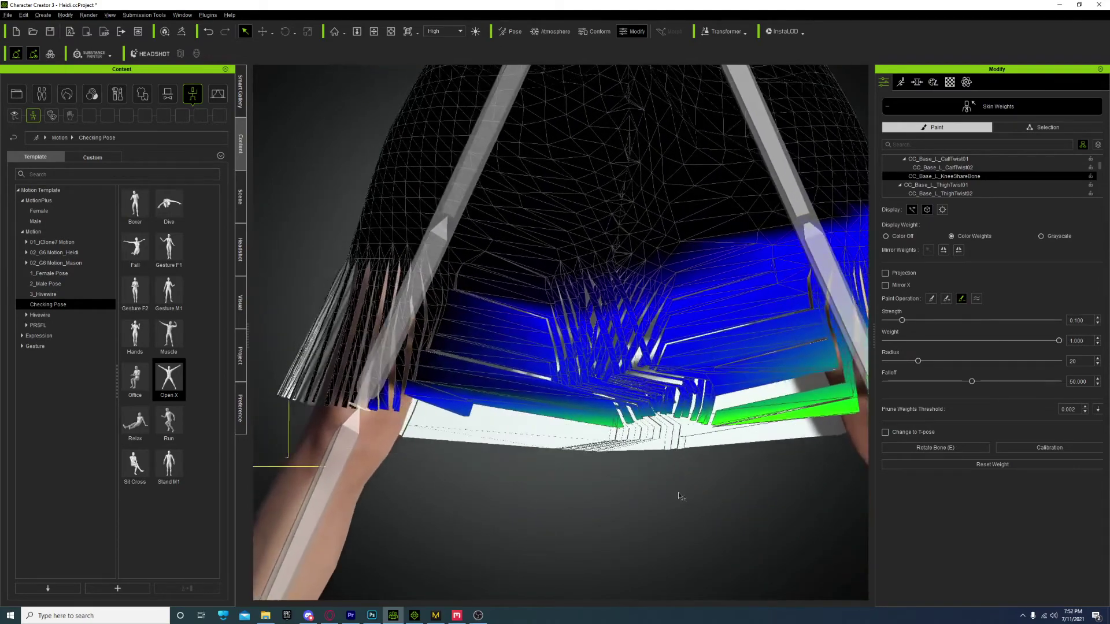
mouse_move(460, 411)
mouse_down()
mouse_move(387, 401)
mouse_move(399, 410)
mouse_move(369, 411)
mouse_move(369, 400)
mouse_move(366, 414)
mouse_move(404, 374)
mouse_move(526, 410)
mouse_move(438, 375)
mouse_move(515, 407)
mouse_move(604, 422)
mouse_move(571, 416)
mouse_move(612, 413)
mouse_move(612, 422)
mouse_move(593, 423)
mouse_move(595, 413)
mouse_move(596, 429)
mouse_move(584, 412)
mouse_move(572, 428)
mouse_move(569, 415)
mouse_move(517, 409)
mouse_move(549, 415)
mouse_up()
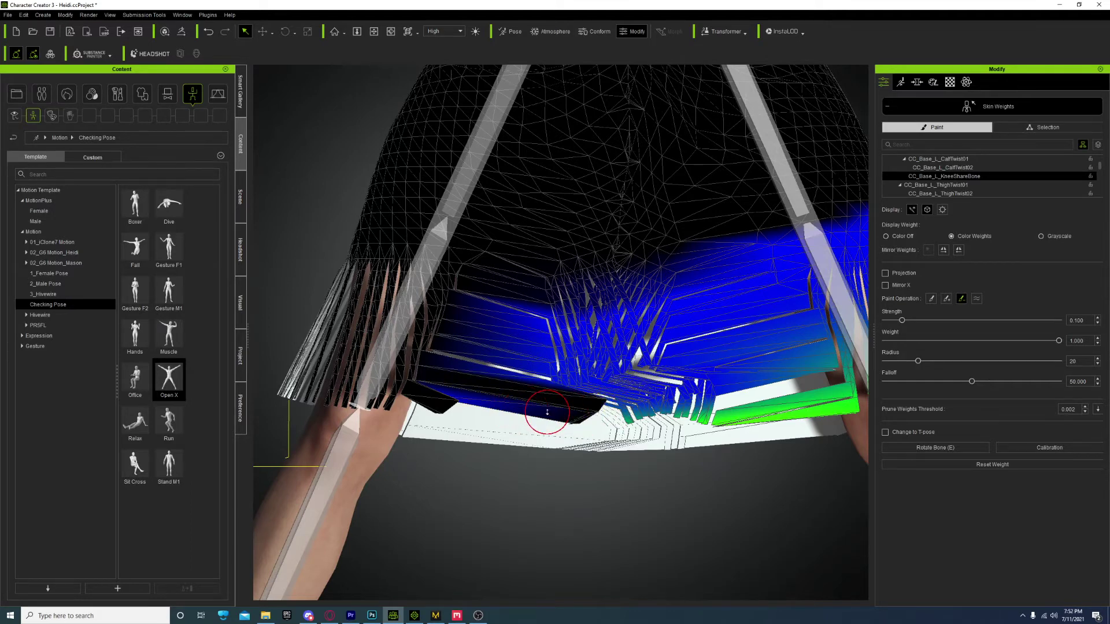
- Select CC_Base_L_ThighTwist02 and paint out its weights on the fringe strands around the character's right knee
scroll(547, 412, down, 2)
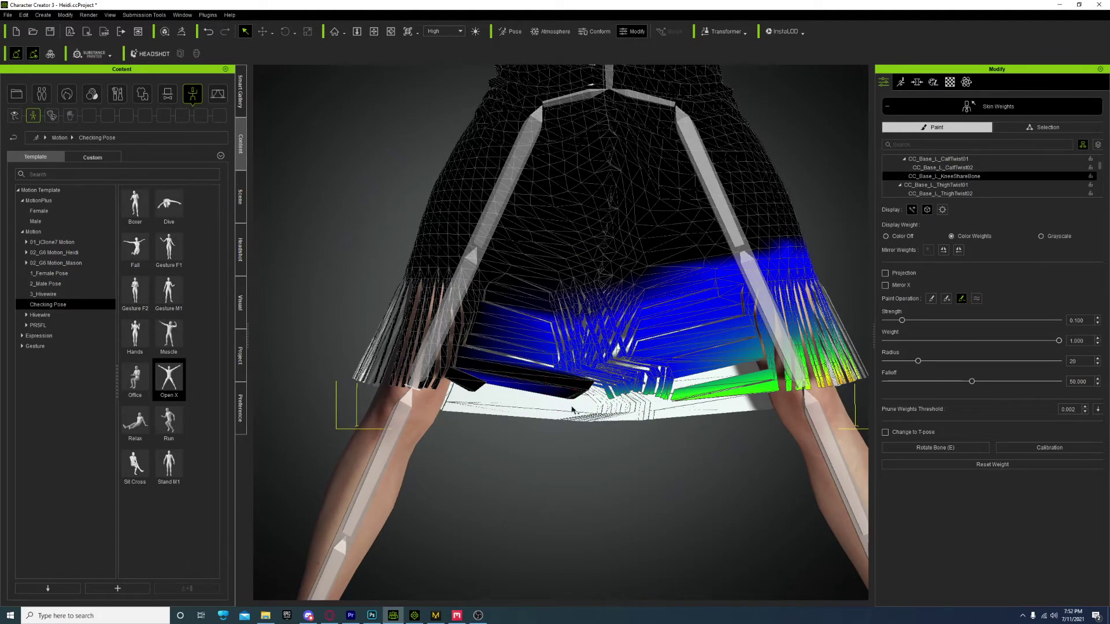
scroll(592, 393, up, 3)
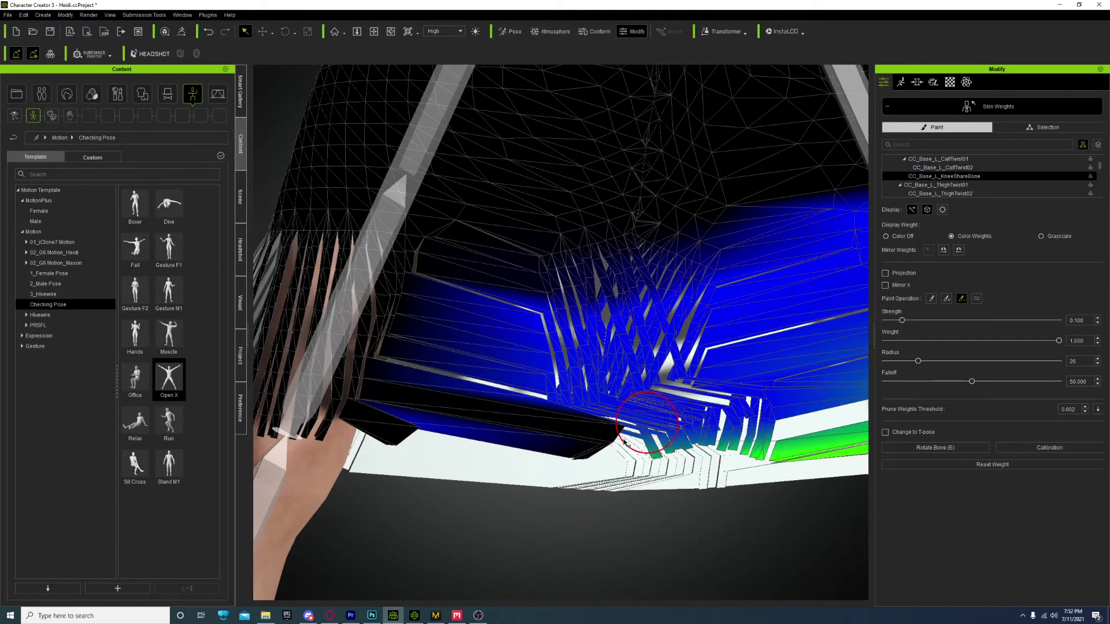
scroll(638, 418, down, 3)
scroll(657, 488, down, 3)
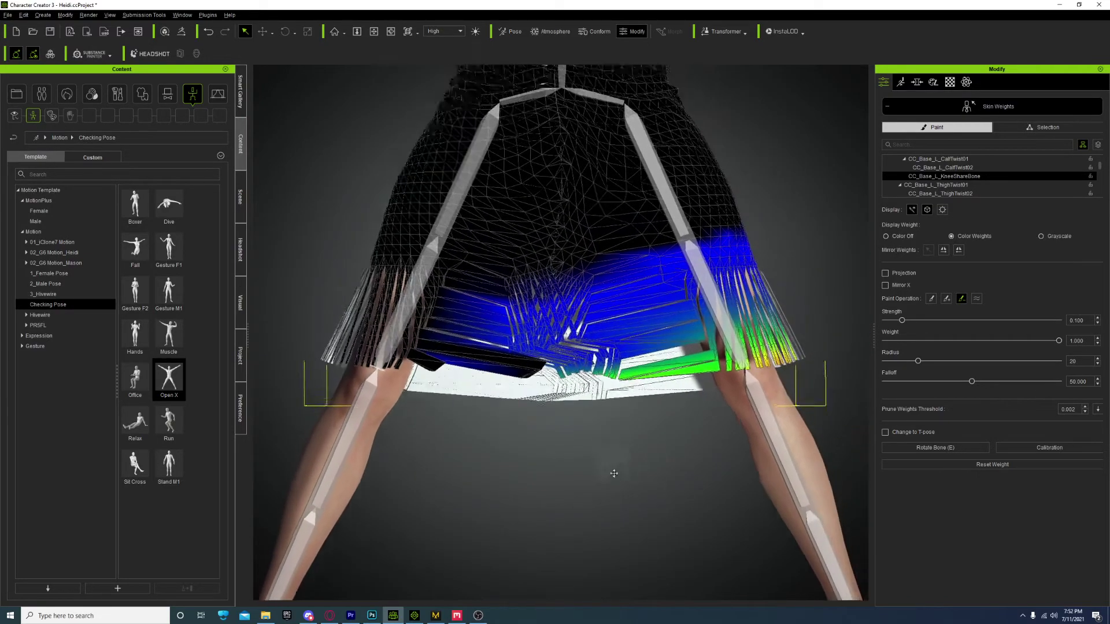
click(721, 330)
scroll(473, 487, up, 5)
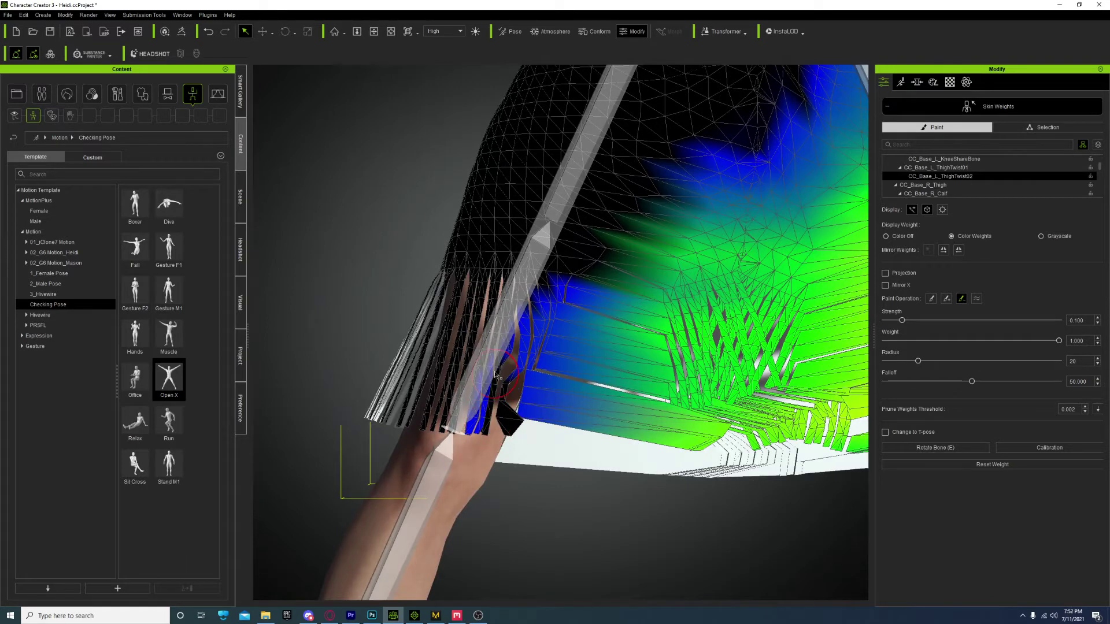
mouse_move(514, 346)
mouse_down()
mouse_move(487, 398)
mouse_move(476, 368)
mouse_move(469, 433)
mouse_up()
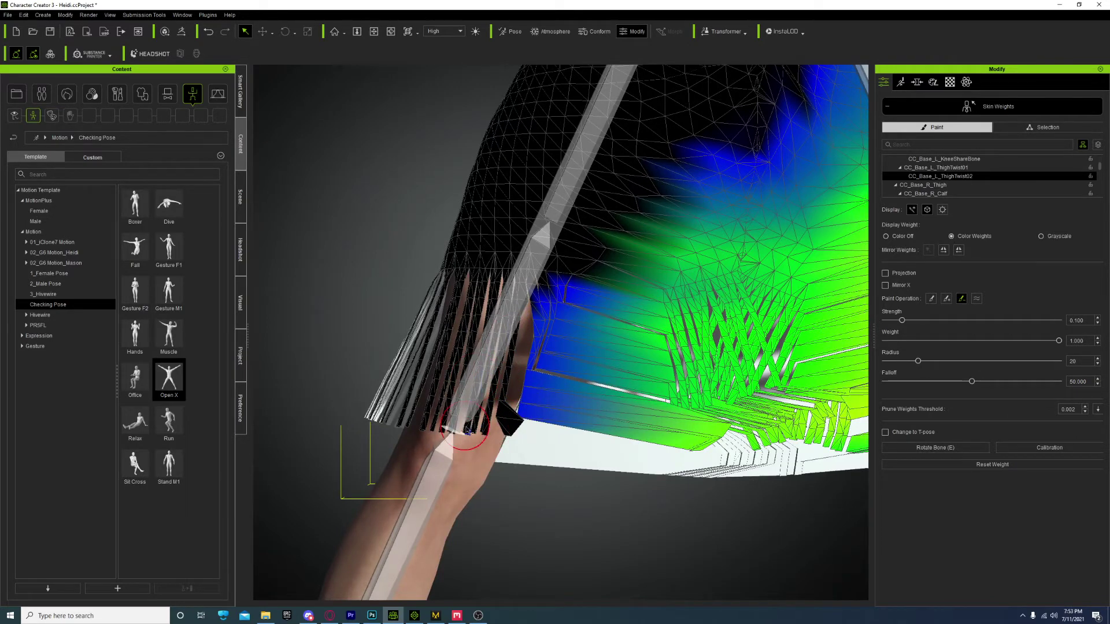
key(f)
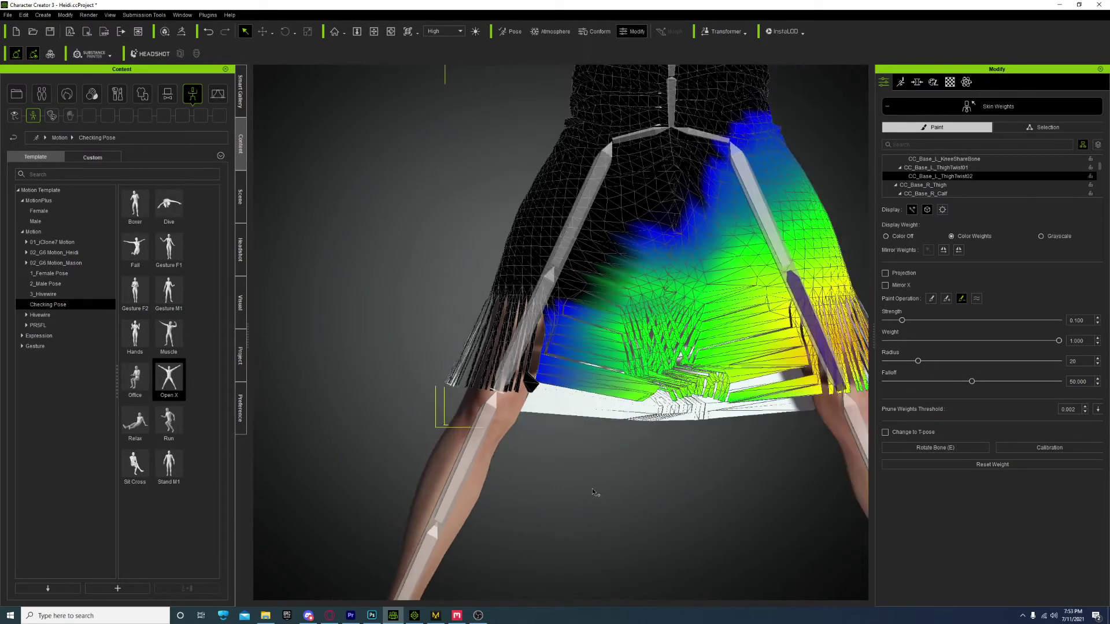
- Select CC_Base_L_ThighTwist01 and paint its weights out of the fringe by the right knee and the stretched strand's lower end
key(Up)
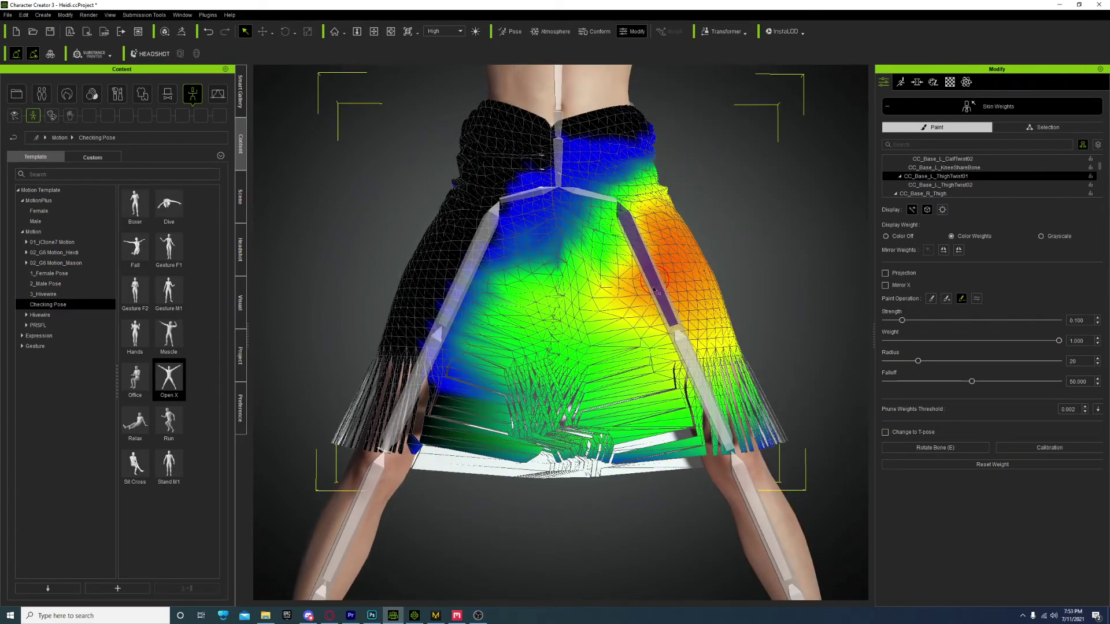
scroll(512, 414, up, 5)
drag(518, 377, 517, 381)
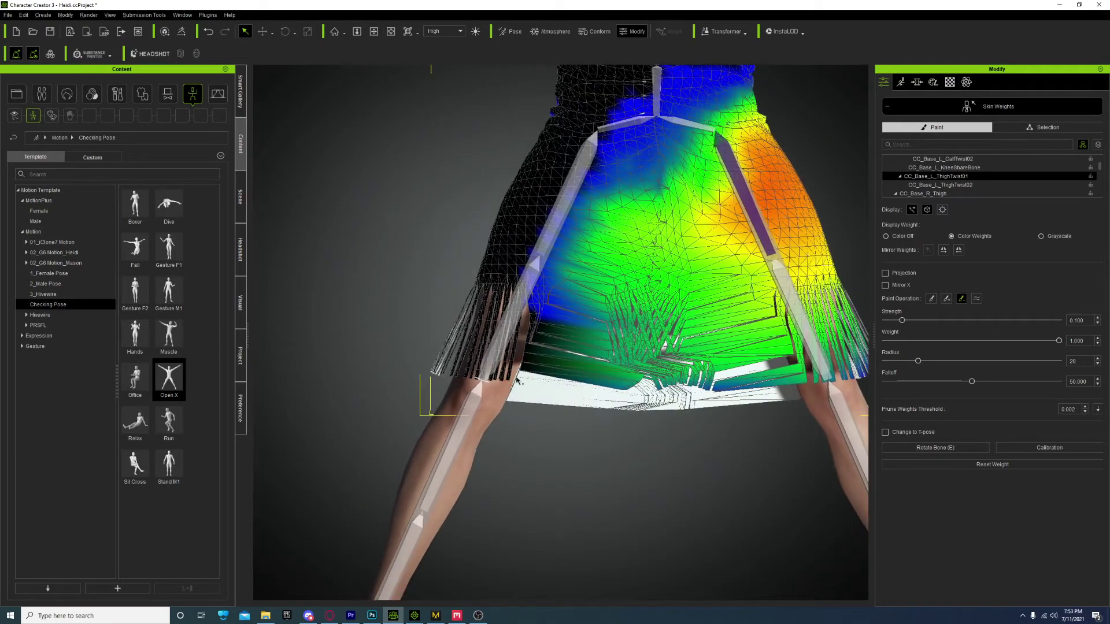
scroll(513, 457, up, 6)
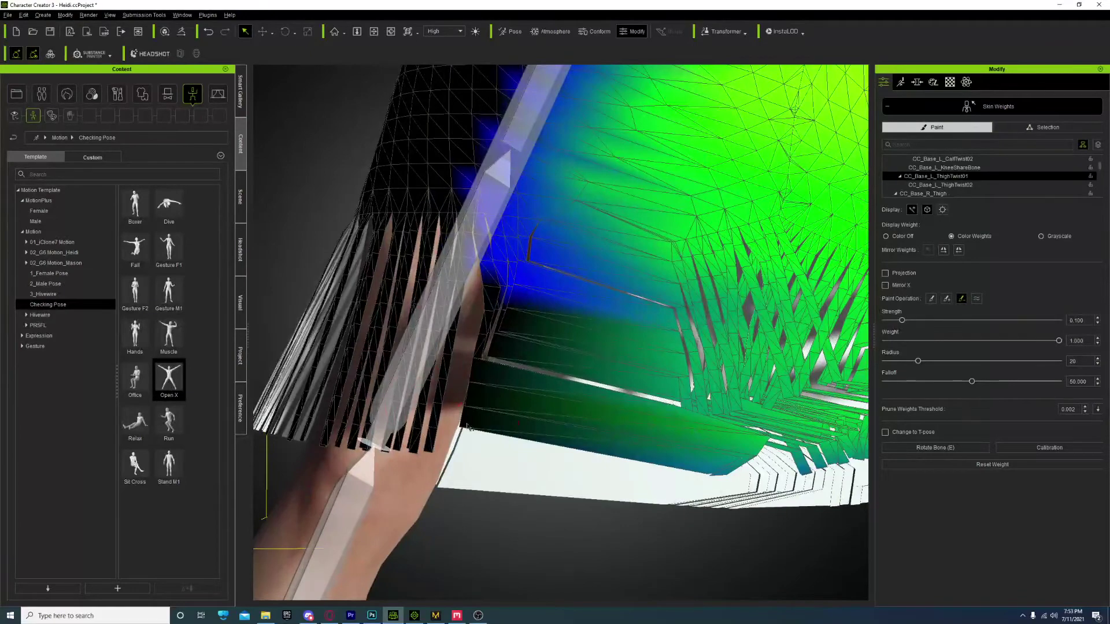
mouse_move(729, 445)
mouse_down()
mouse_move(723, 433)
mouse_move(680, 474)
mouse_up()
- Switch the skin weight editing to vertex selection and select the tip vertex of the stretched front fringe strand
click(1033, 128)
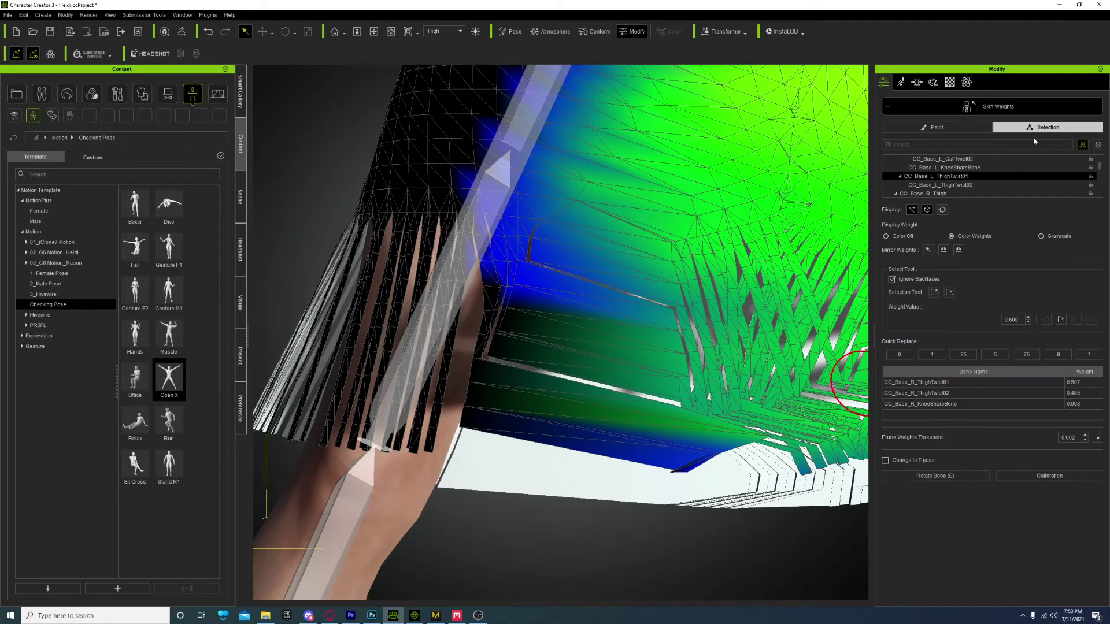
scroll(649, 399, up, 5)
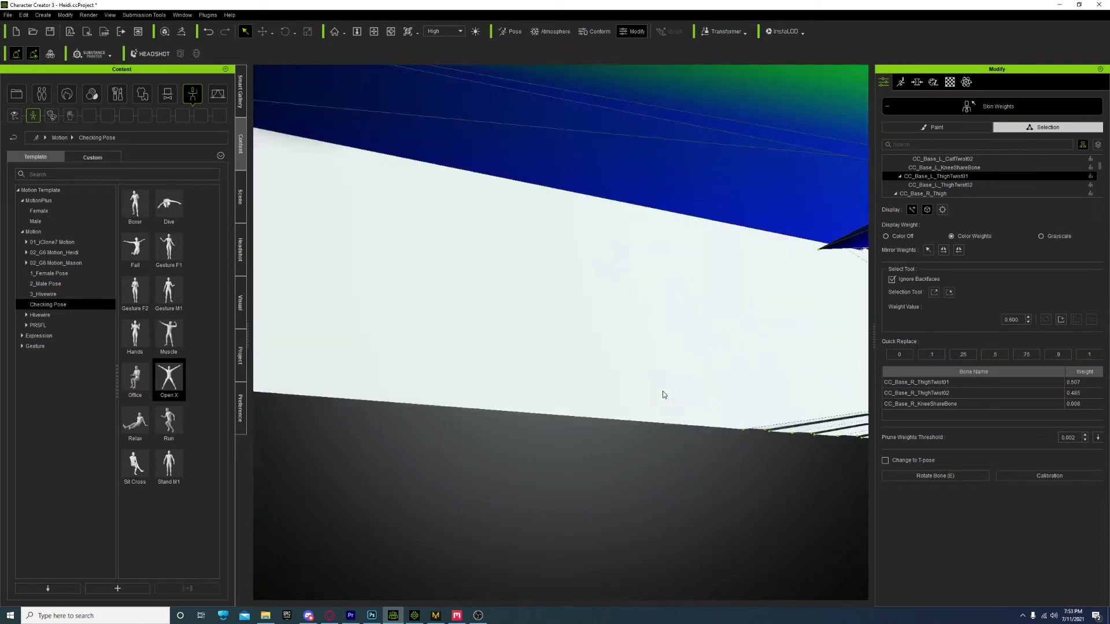
middle_drag(661, 391, 541, 331)
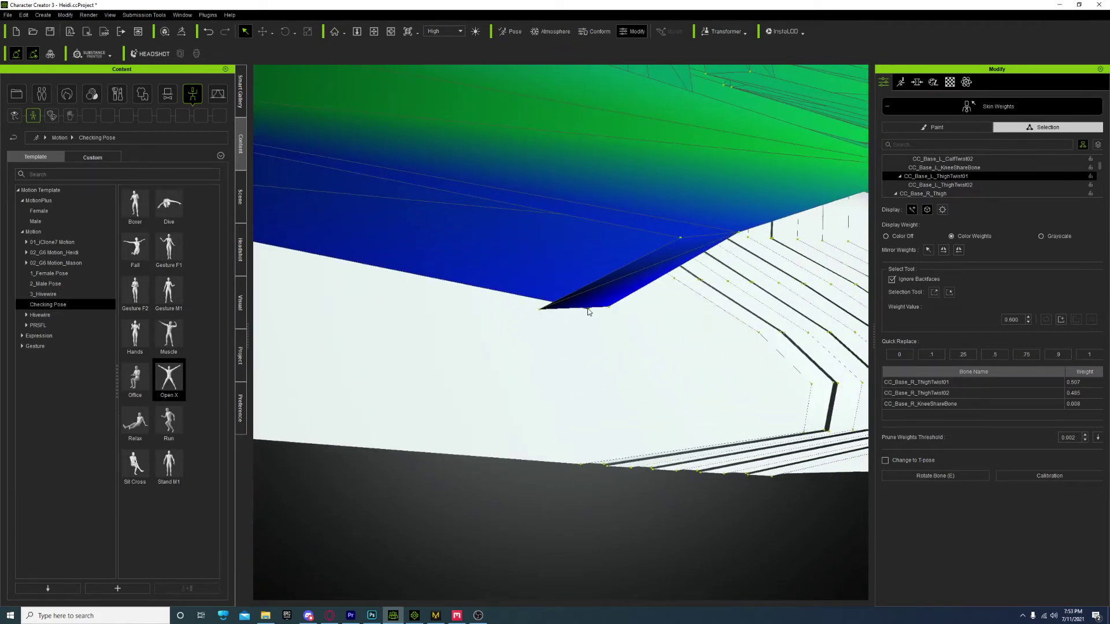
click(541, 312)
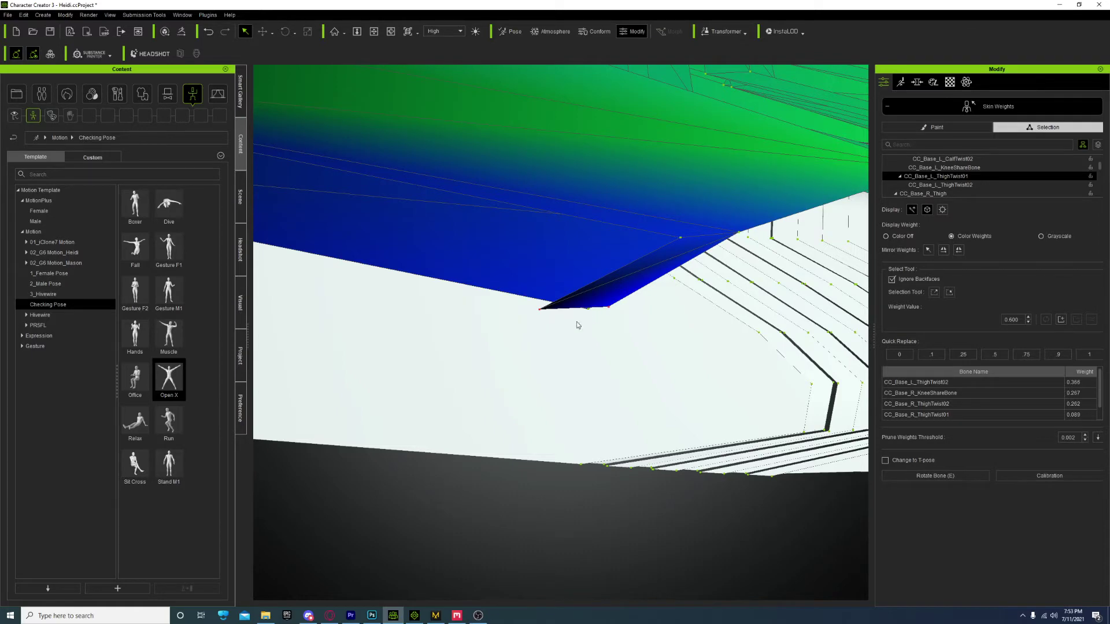
scroll(584, 325, down, 3)
right_drag(595, 325, 630, 353)
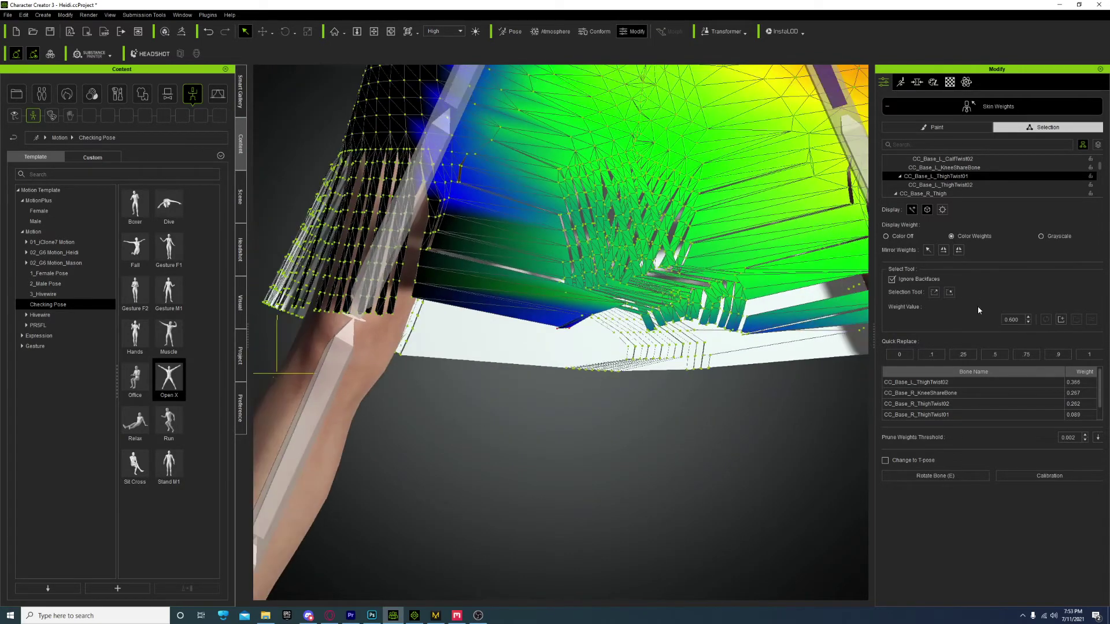
- Add a vertex at the top edge of the fringe above the right knee to the vertex selection
click(934, 293)
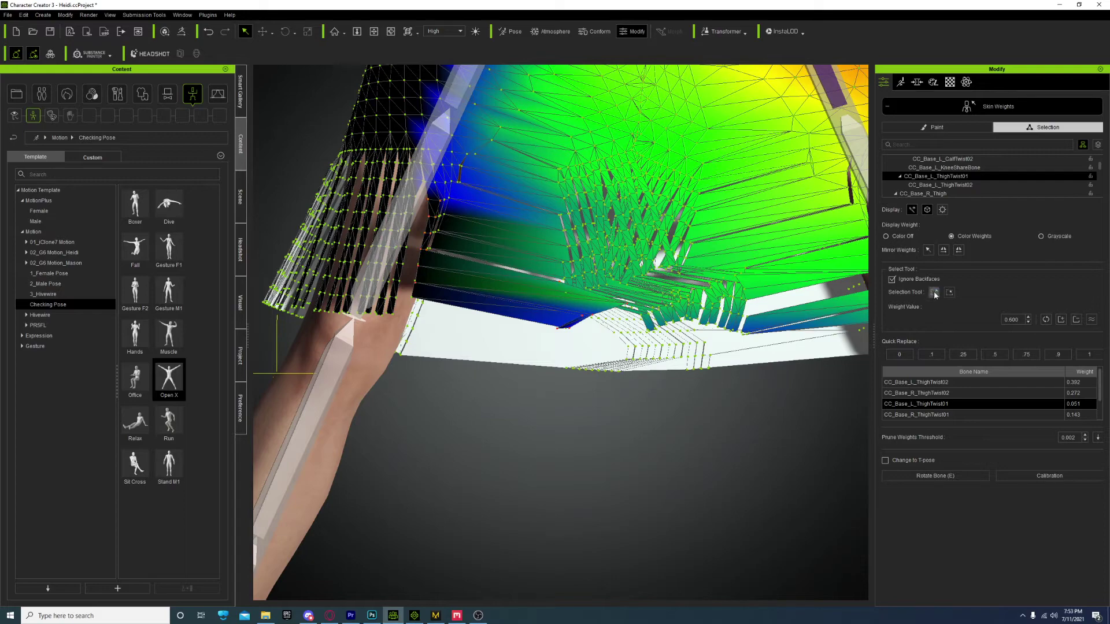
right_drag(722, 324, 512, 348)
scroll(512, 348, up, 5)
right_drag(389, 330, 482, 429)
scroll(481, 432, up, 3)
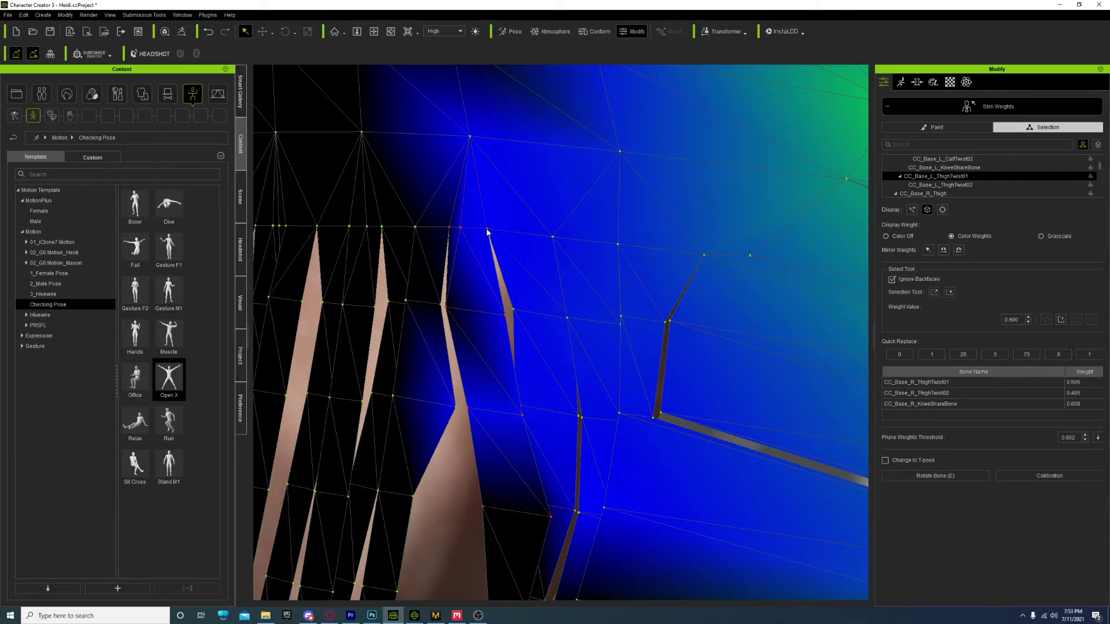
scroll(491, 343, down, 10)
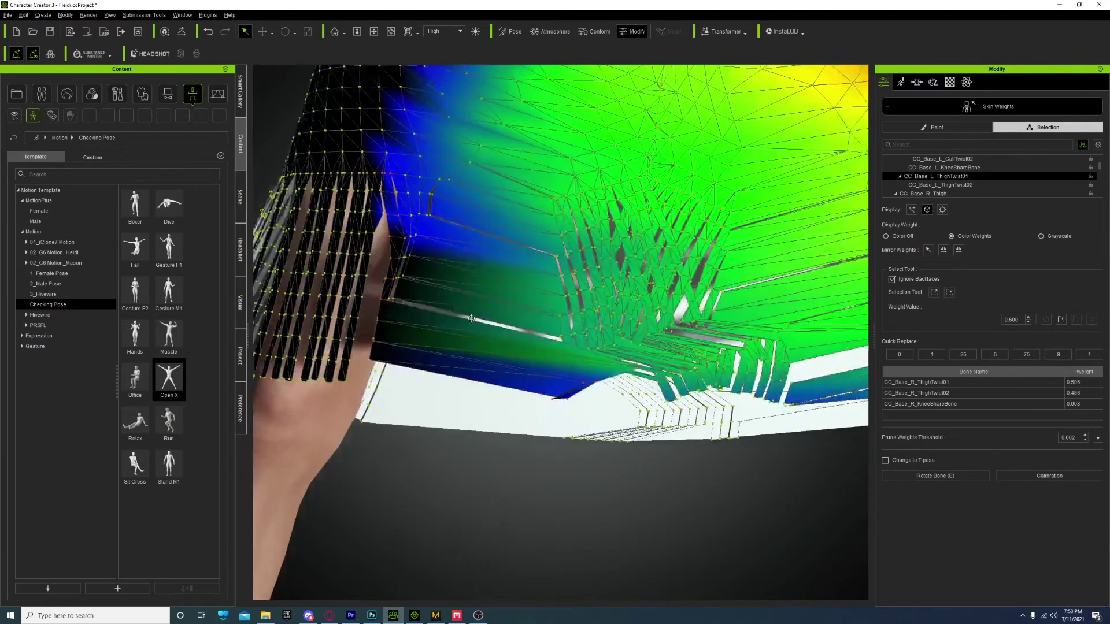
right_drag(494, 343, 723, 380)
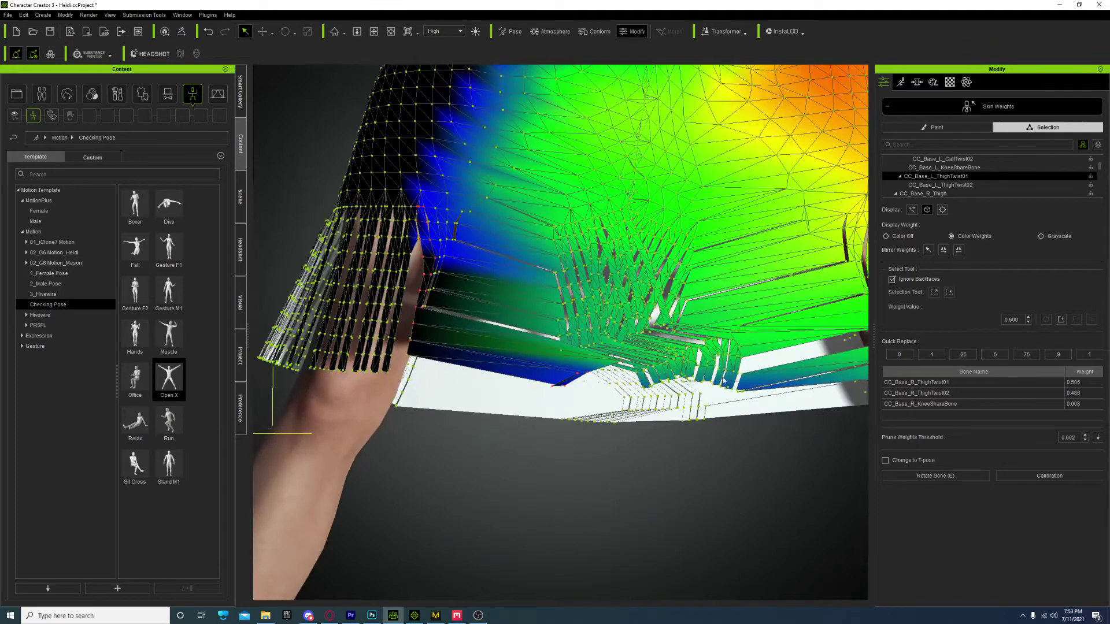
- Even out the CC_Base_R_ThighTwist01, CC_Base_R_ThighTwist02 and CC_Base_R_KneeShareBone weights across the selected fringe vertices
click(1044, 383)
click(1090, 319)
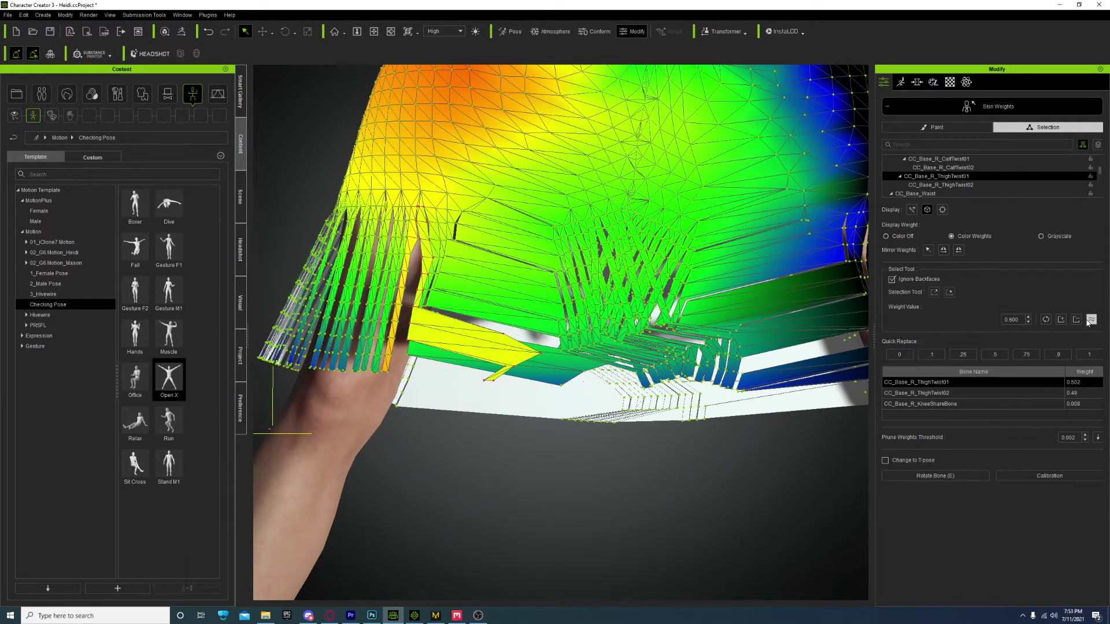
click(989, 394)
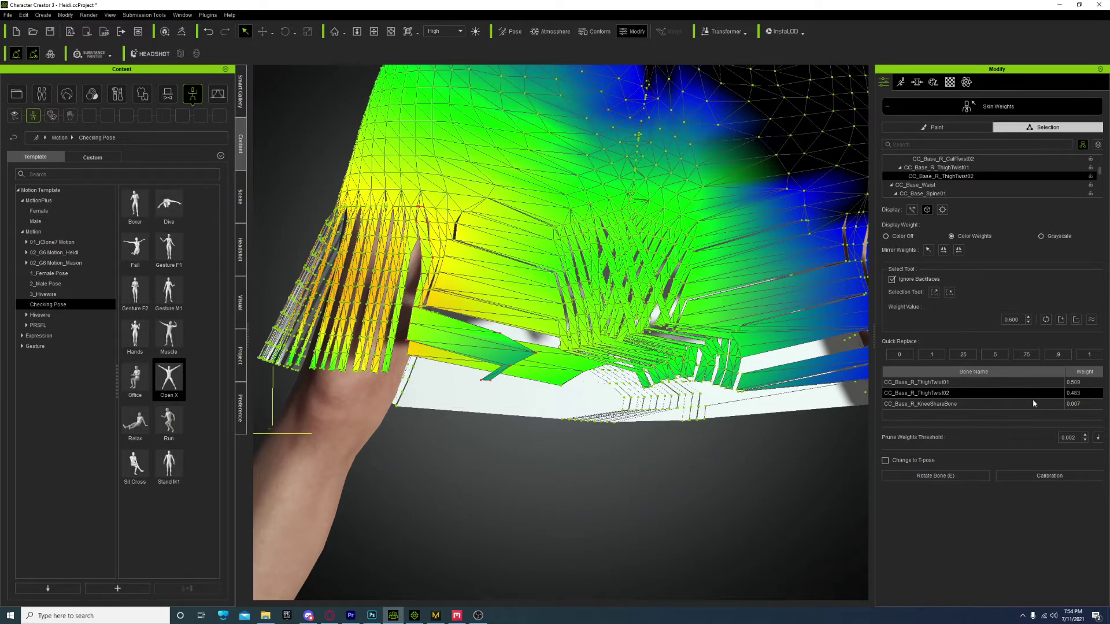
click(1090, 320)
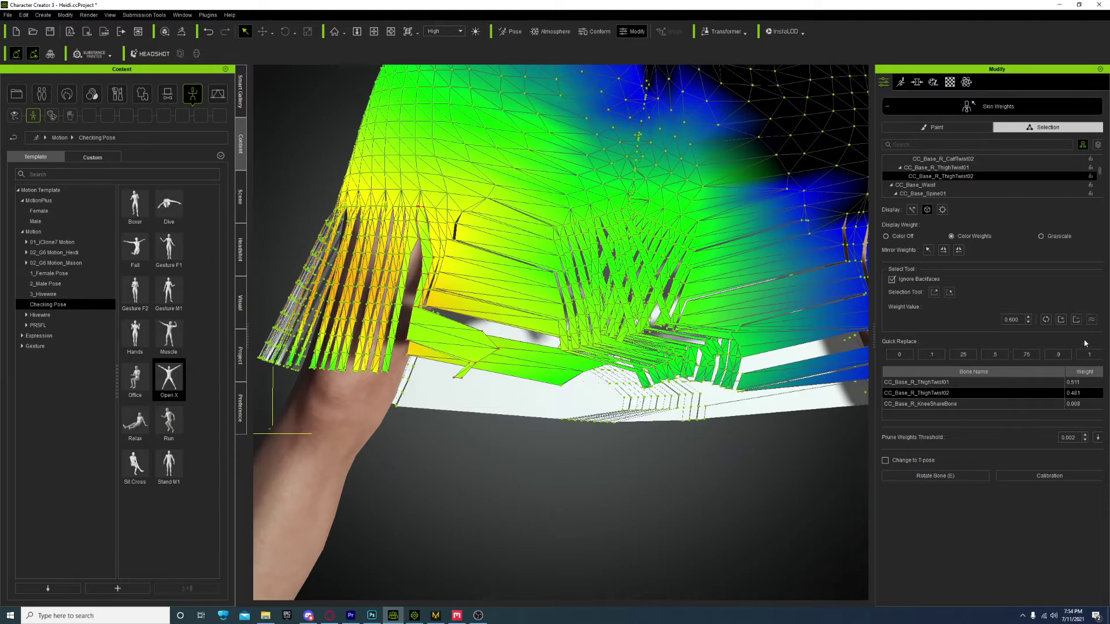
click(1091, 320)
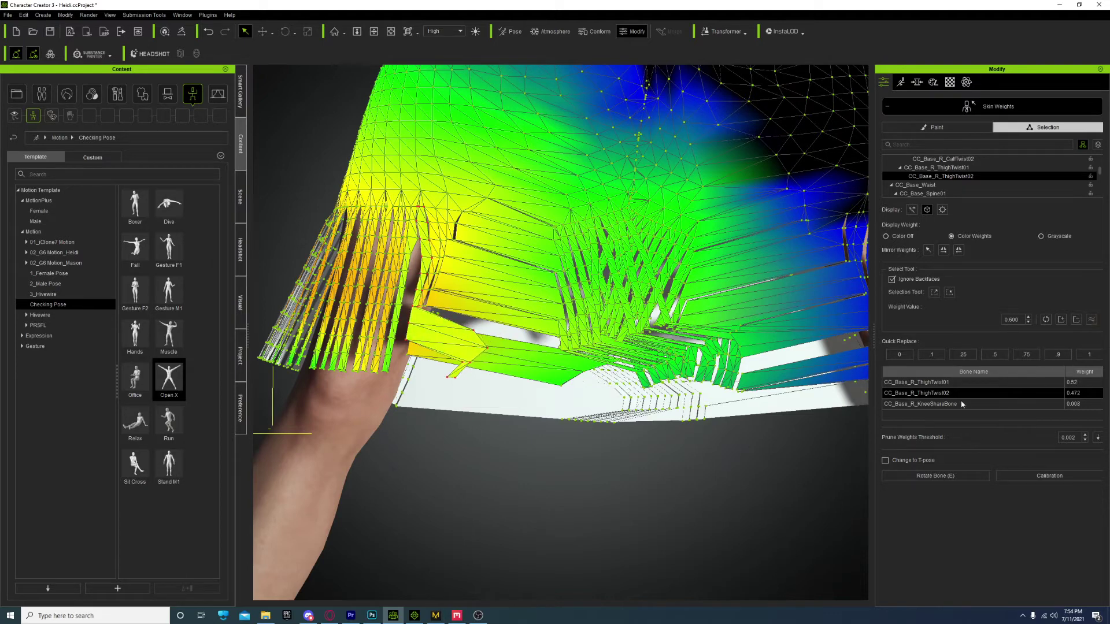
click(962, 404)
click(1092, 320)
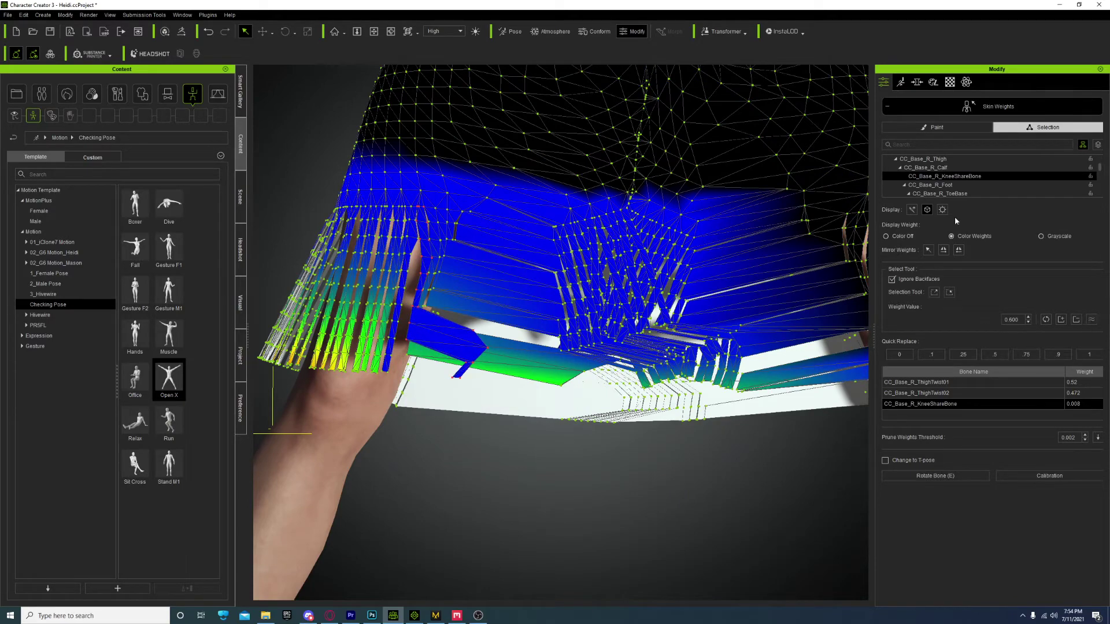
- Return to weight painting with bones shown and paint CC_Base_L_ThighTwist02 weights out of the stretched fringe by the right knee
click(936, 127)
mouse_move(787, 471)
right_down()
mouse_move(548, 453)
mouse_move(645, 427)
right_up()
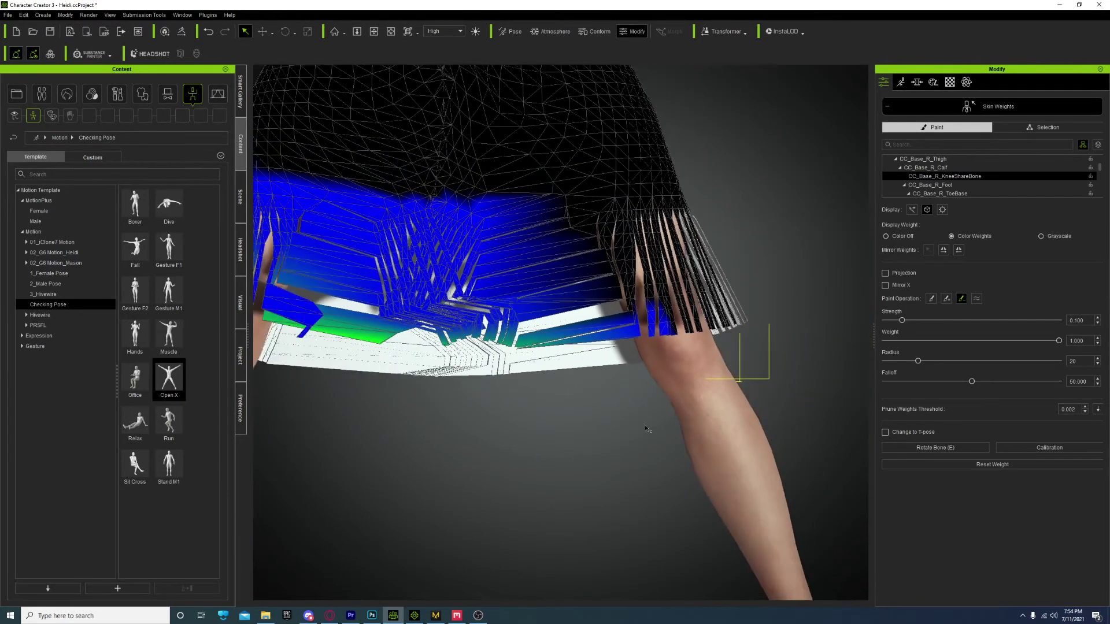
click(912, 210)
click(694, 368)
right_drag(432, 445, 587, 443)
click(745, 301)
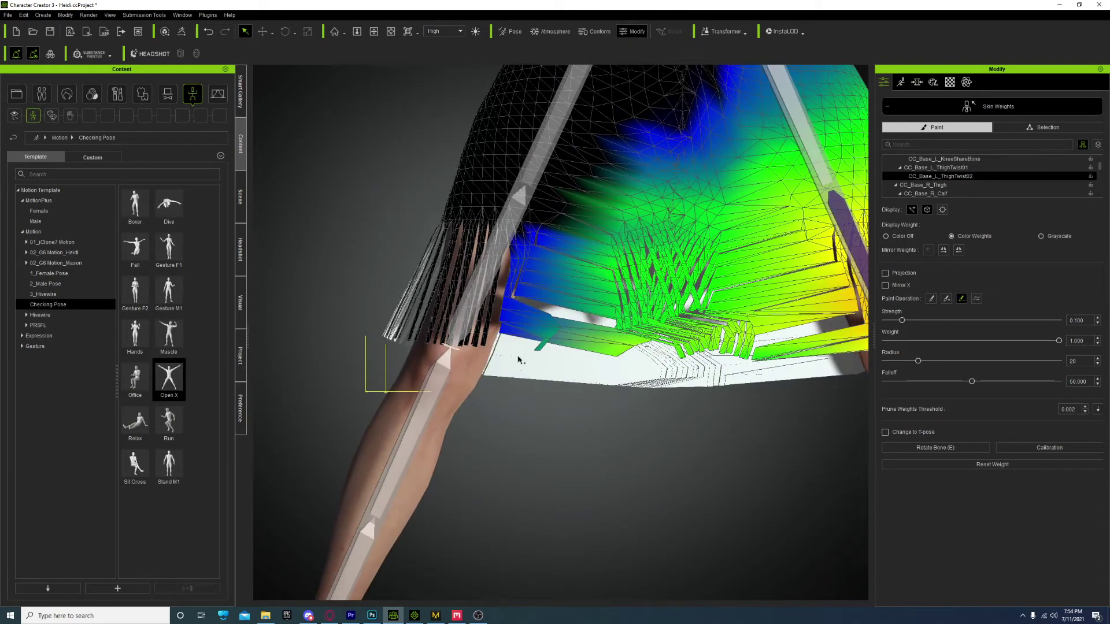
mouse_move(518, 359)
mouse_down()
mouse_move(546, 330)
mouse_move(529, 349)
mouse_move(519, 321)
mouse_move(540, 324)
mouse_move(521, 322)
mouse_move(514, 348)
mouse_move(507, 270)
mouse_up()
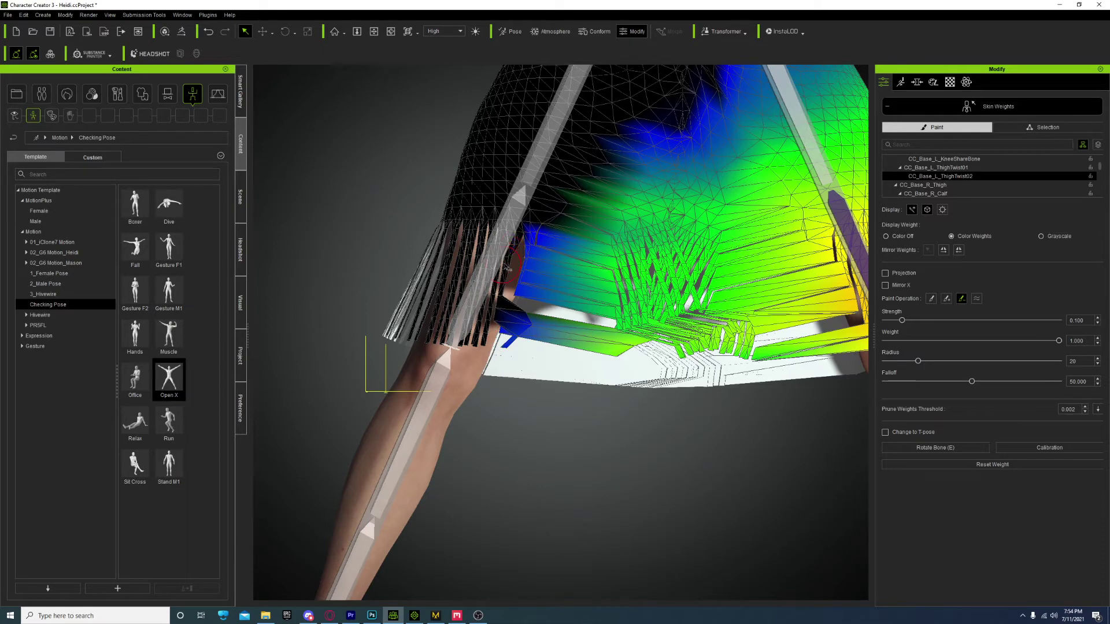
drag(524, 328, 506, 348)
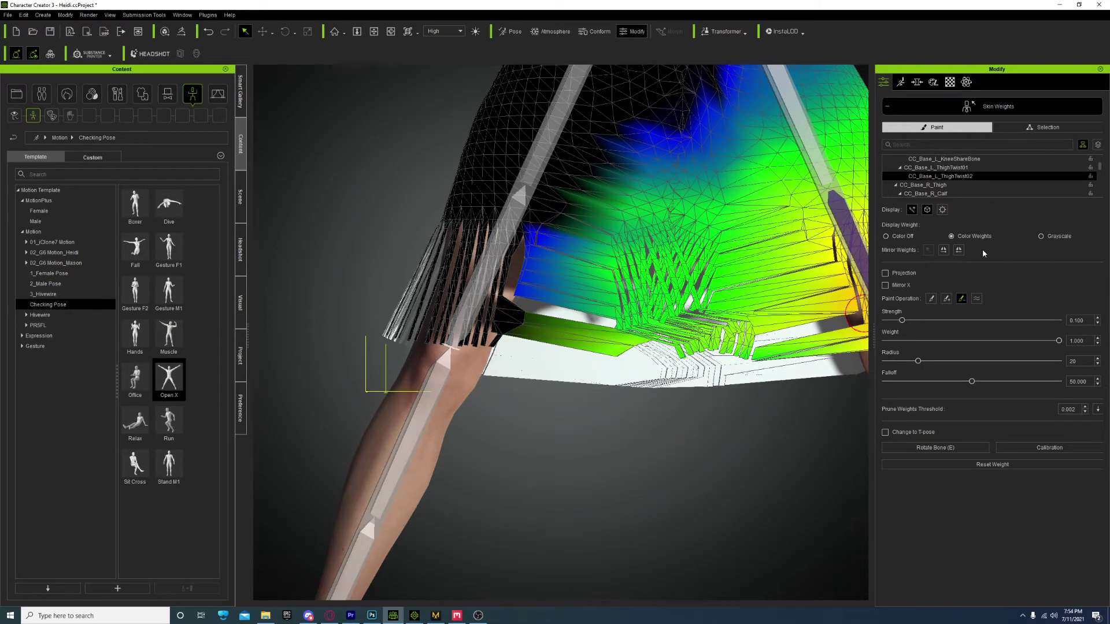
- Examine the CC_Base_L_ThighTwist01 weight distribution across the skirt and fringe with the bones hidden
right_drag(823, 225, 717, 269)
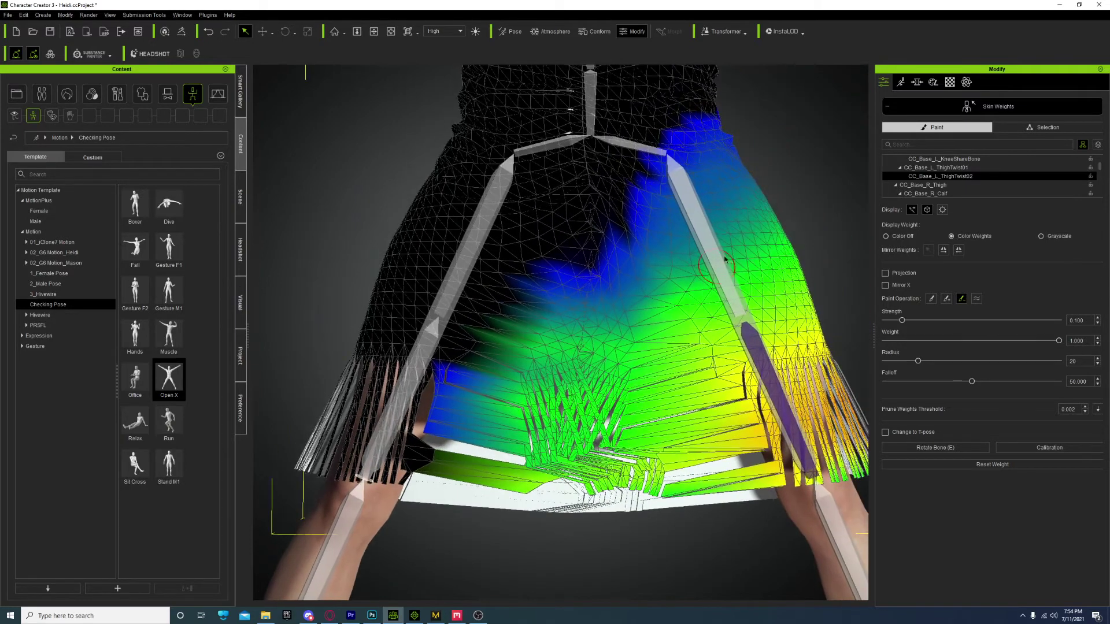
click(714, 249)
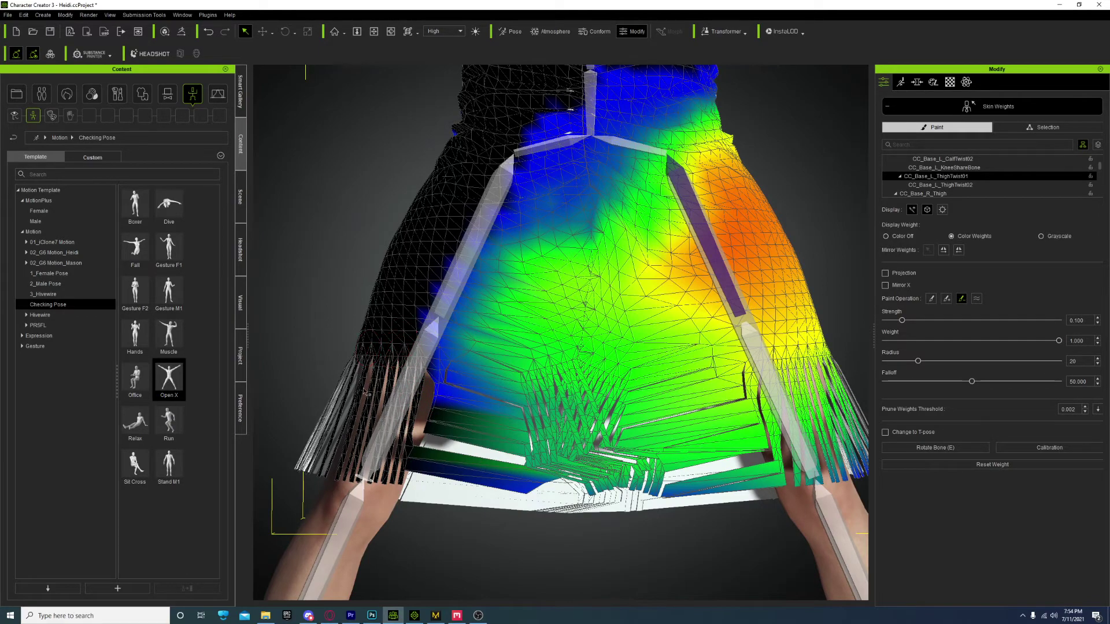
scroll(393, 381, up, 1)
scroll(393, 381, up, 2)
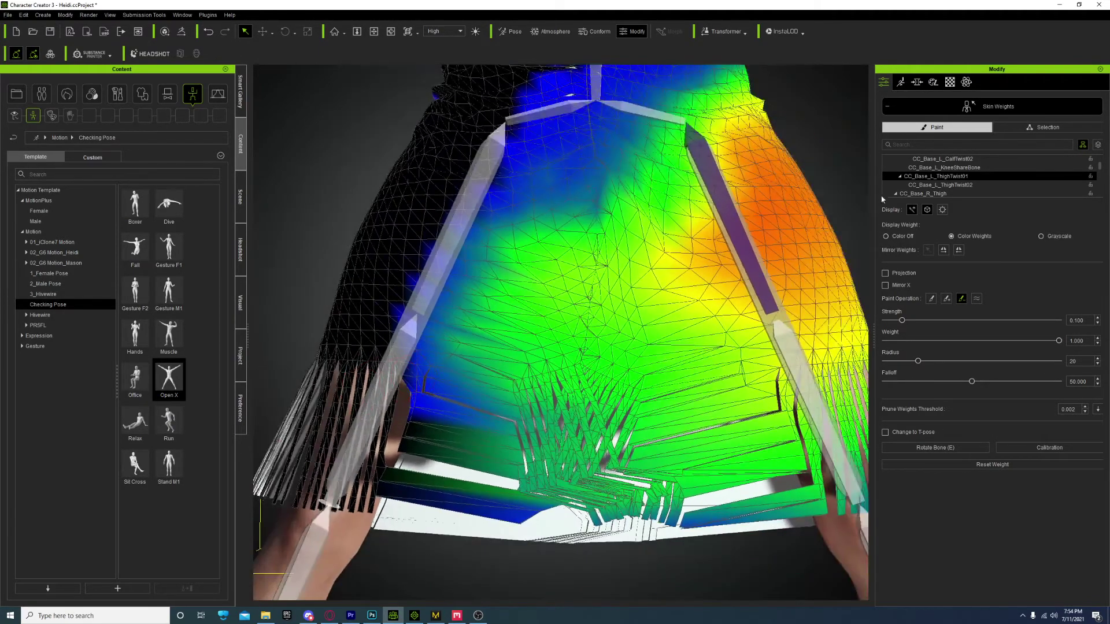
scroll(509, 347, up, 2)
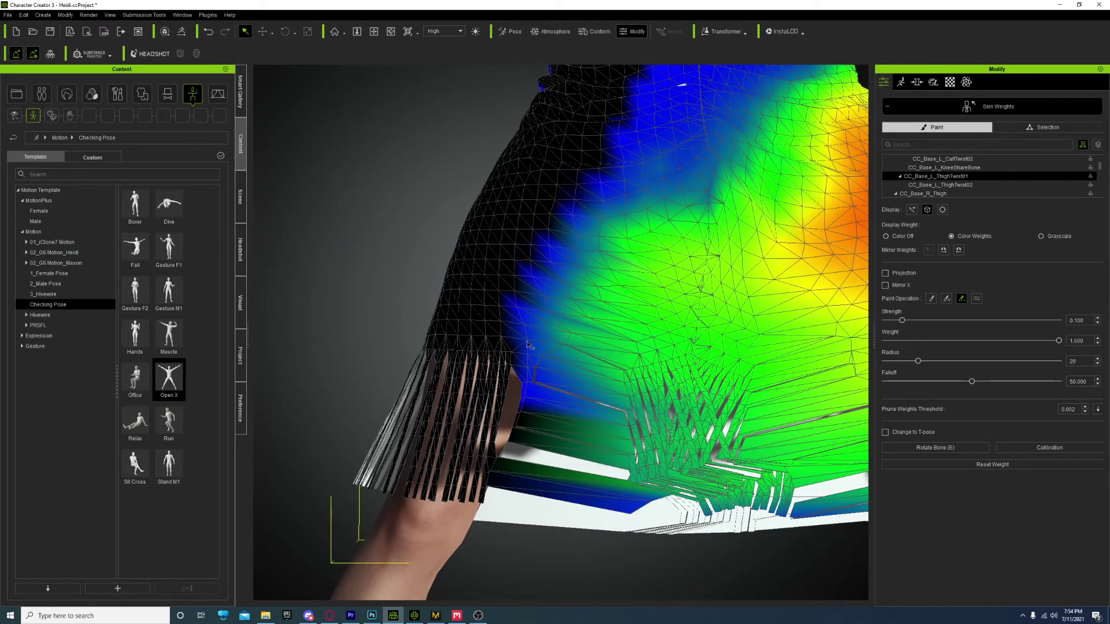
right_drag(491, 375, 393, 345)
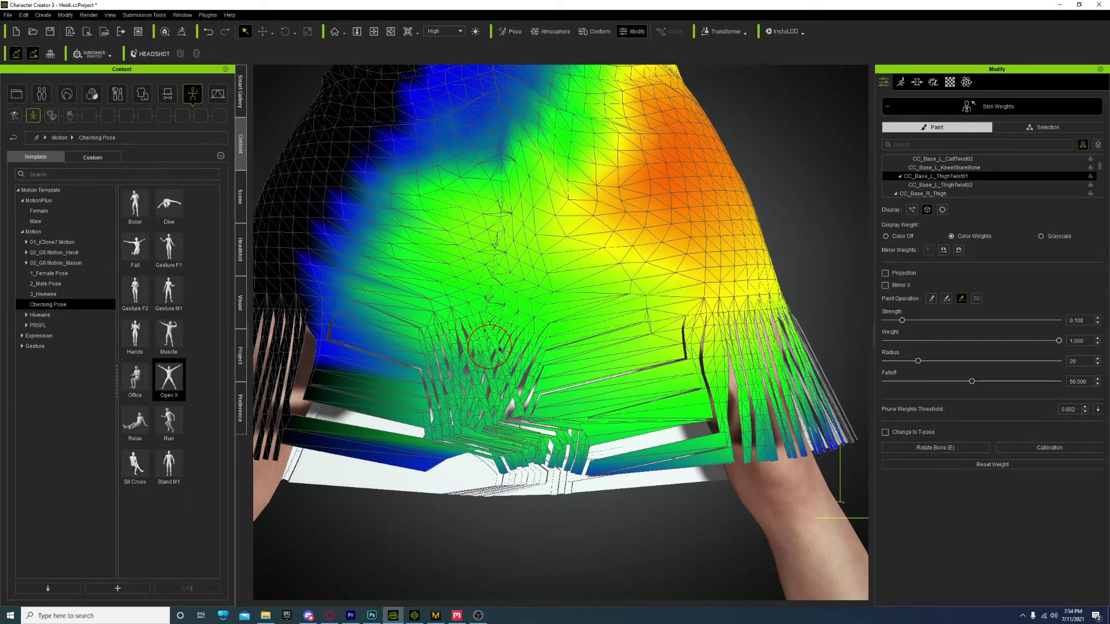
middle_drag(372, 273, 439, 374)
middle_drag(350, 376, 399, 356)
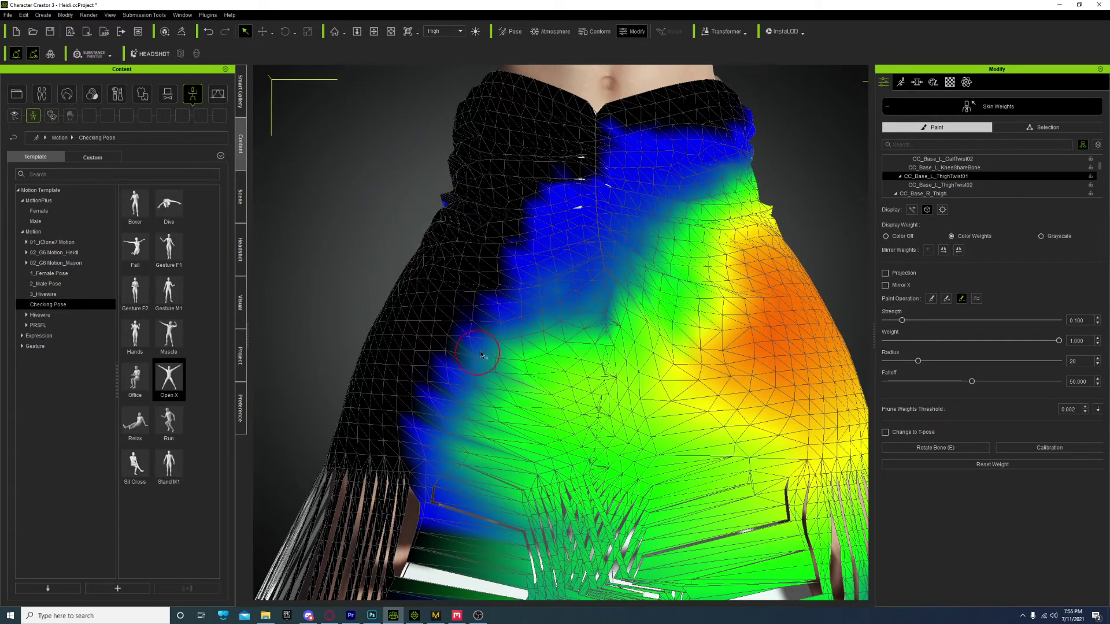
mouse_move(595, 488)
right_down()
mouse_move(491, 384)
mouse_move(498, 405)
right_up()
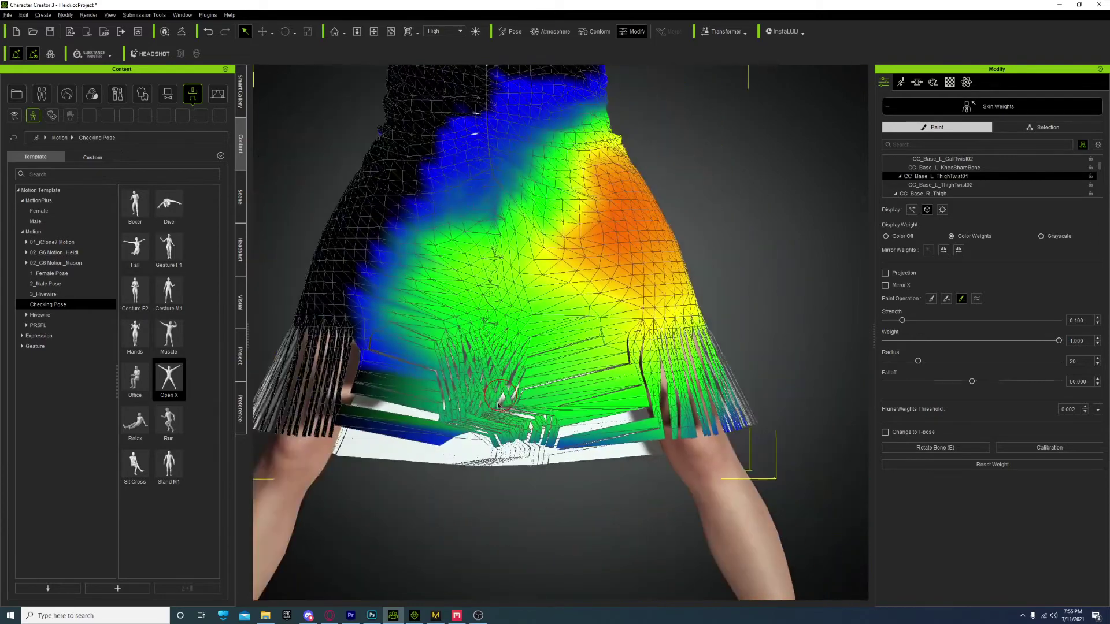
scroll(498, 405, down, 2)
right_drag(575, 291, 522, 328)
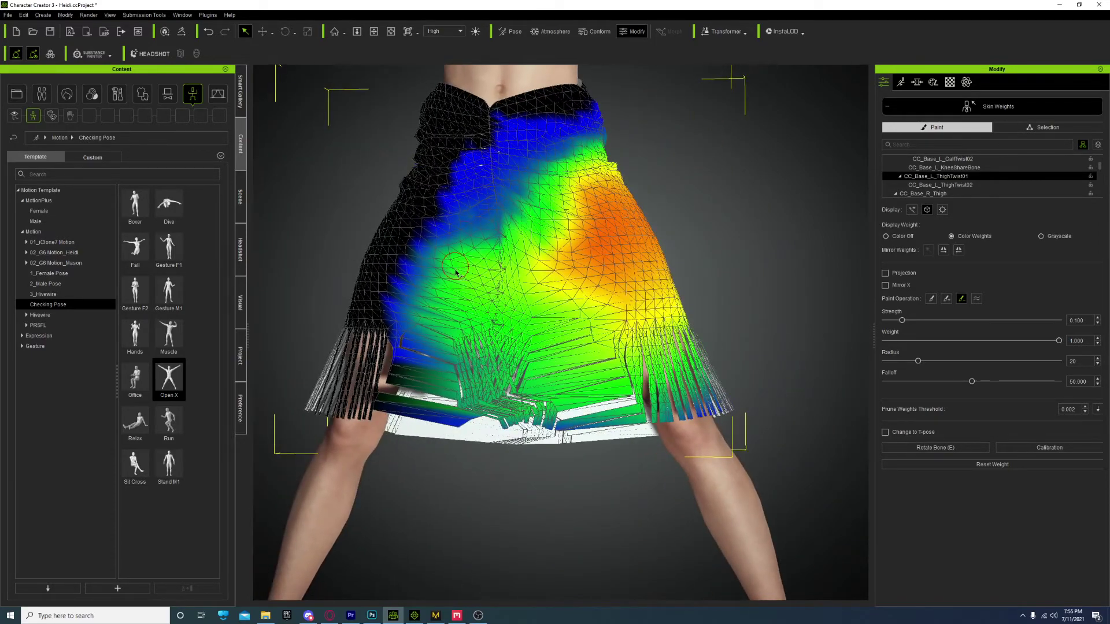
- Switch to iClone and close the Edit Weight Map window
click(414, 615)
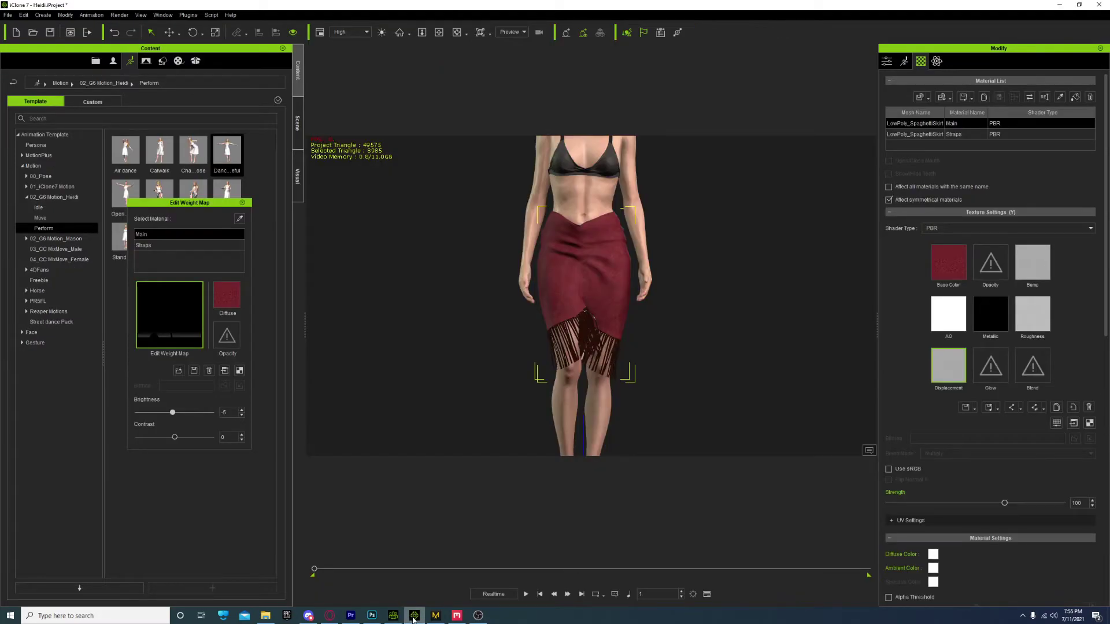
click(414, 616)
click(413, 616)
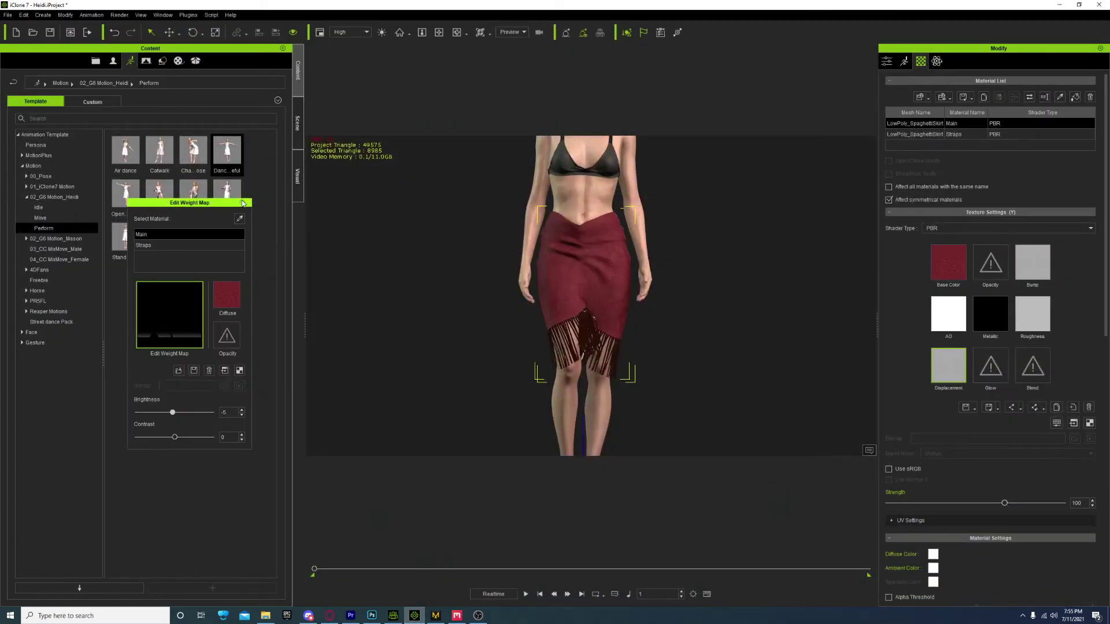
click(243, 202)
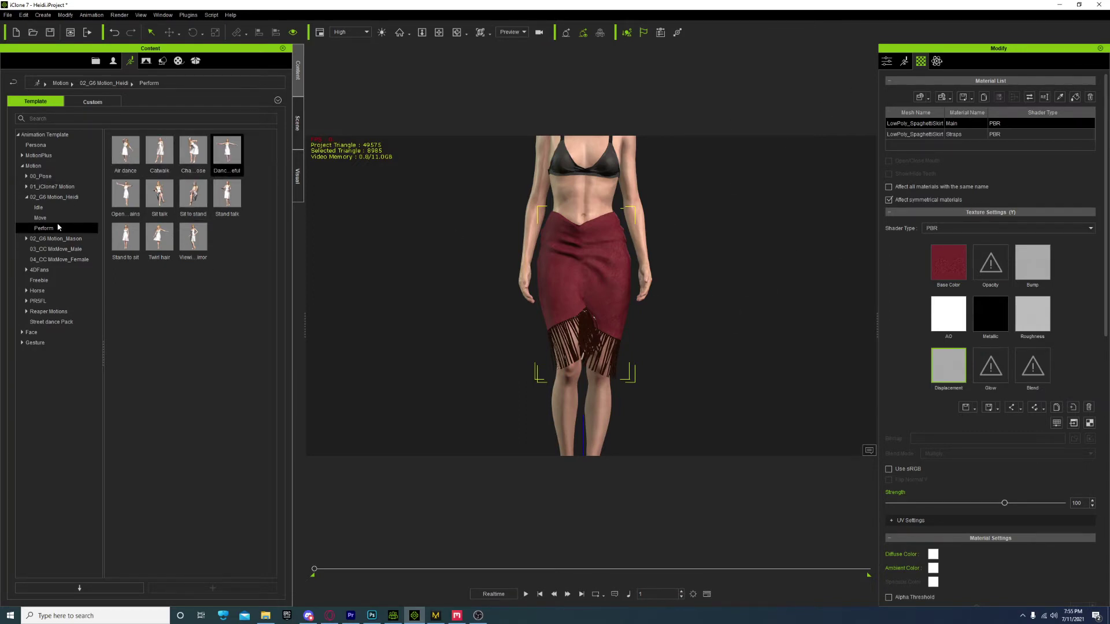
- Select the fringed skirt and reopen its physics weight map editor with the Main material's Diffuse texture selected
click(297, 122)
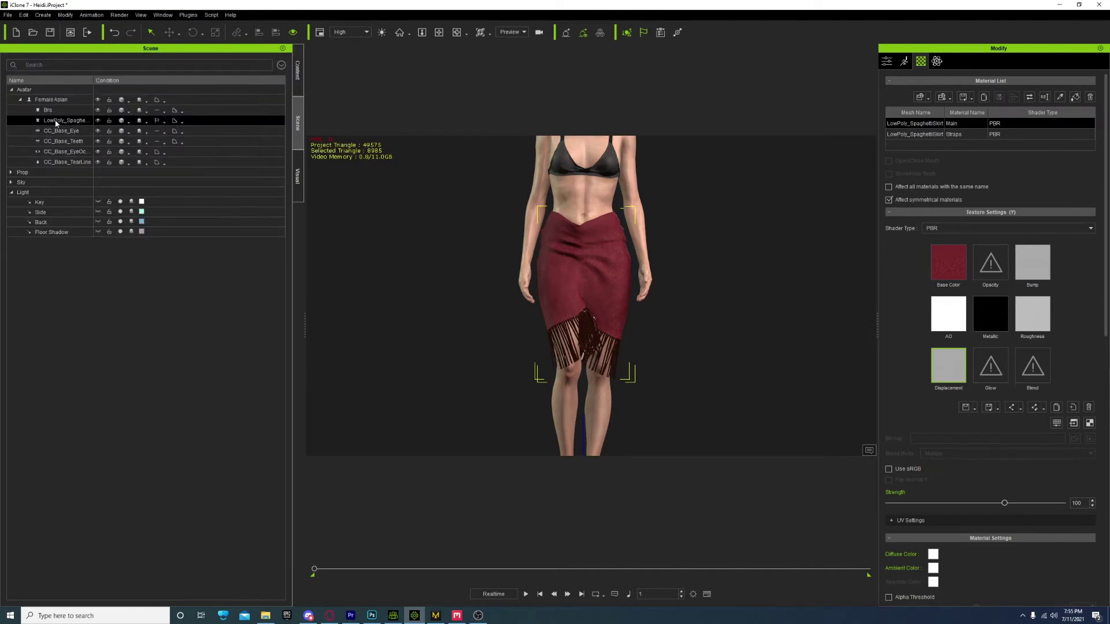
click(58, 100)
click(614, 326)
click(937, 61)
click(941, 137)
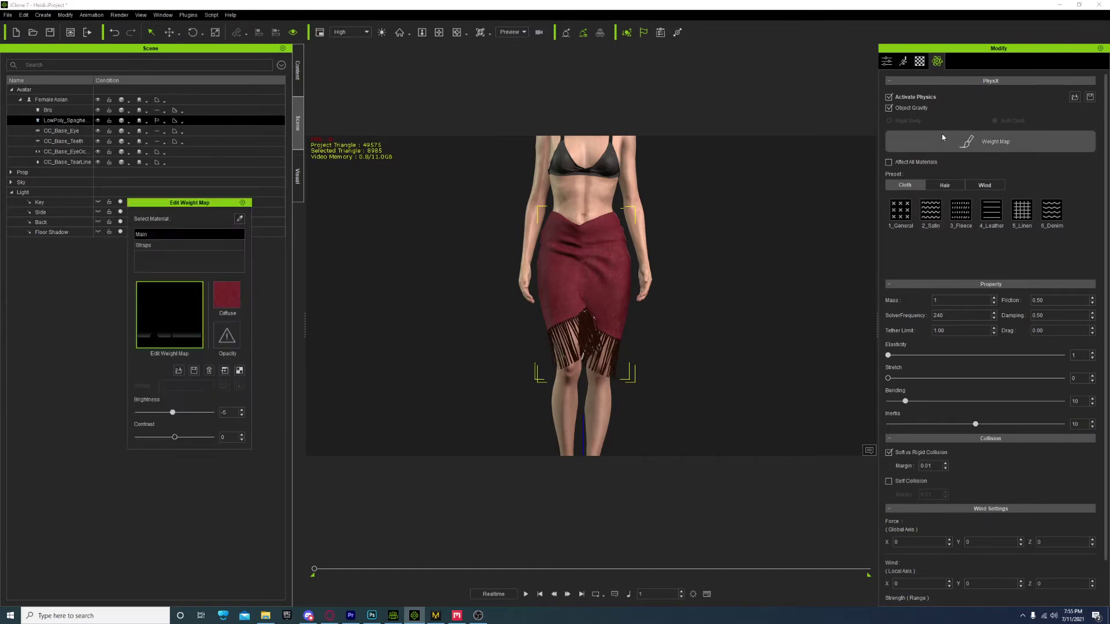
click(225, 298)
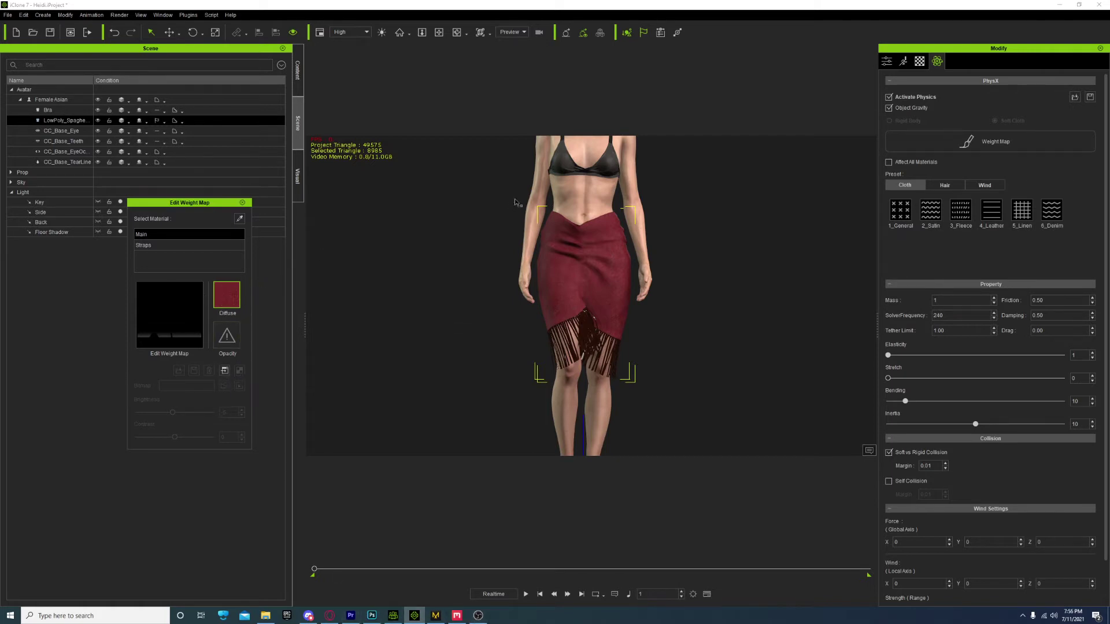
- Switch to Photoshop, show the Bottom gradient layer of the weight map and hide the black Background layer
click(372, 616)
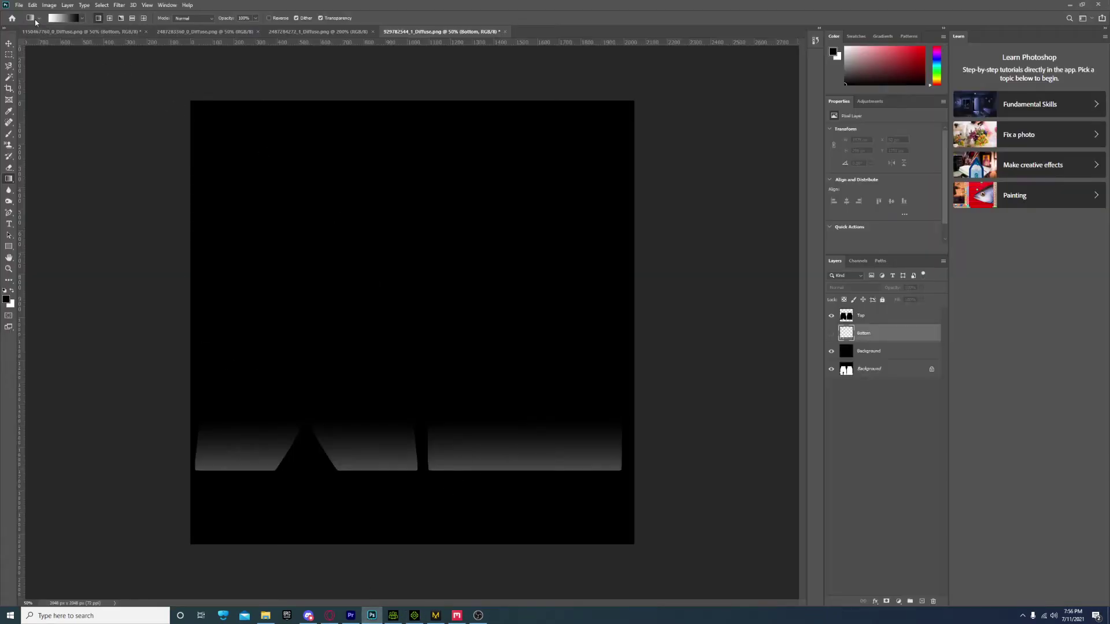
click(831, 335)
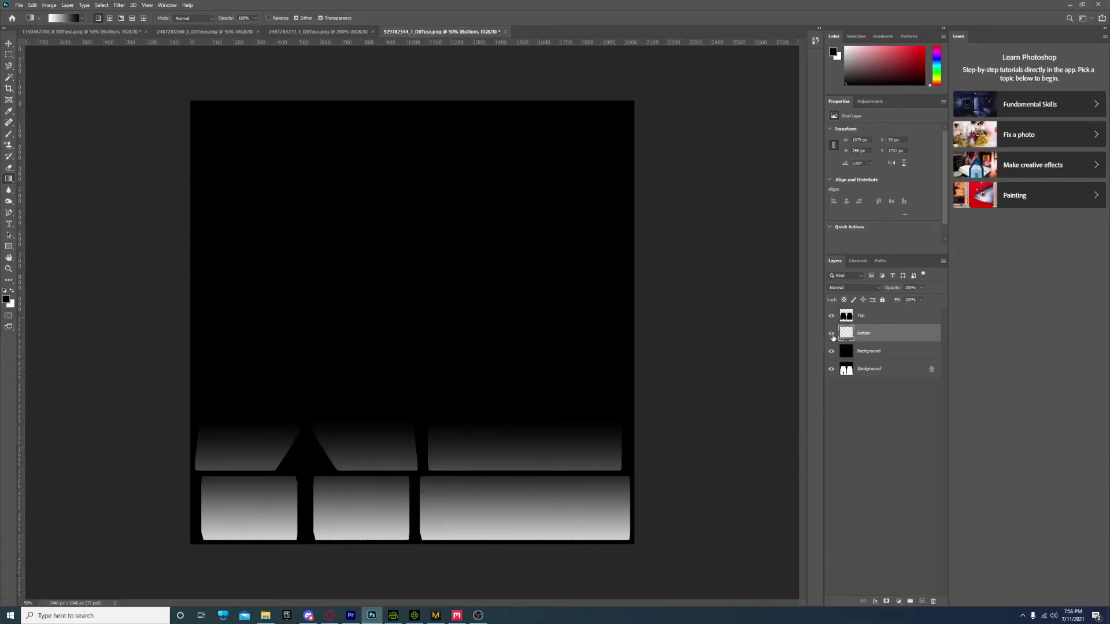
click(832, 334)
click(832, 334)
click(830, 351)
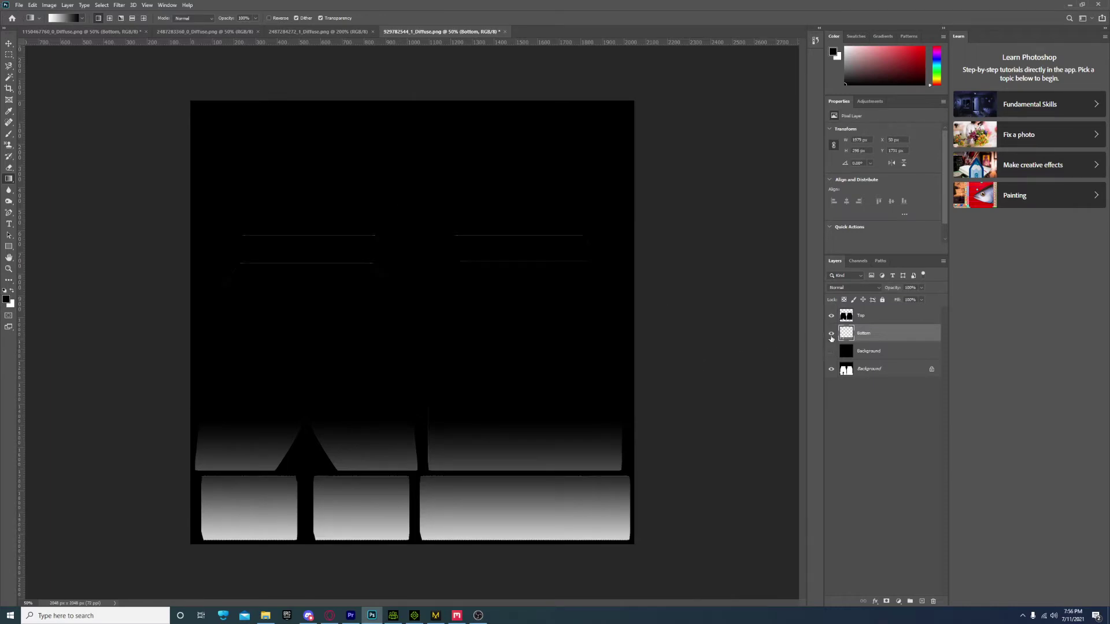
- Hide the Bottom and Top layers and compare the white UV shapes with the skirt pattern pieces in Marvelous Designer
click(831, 334)
click(831, 315)
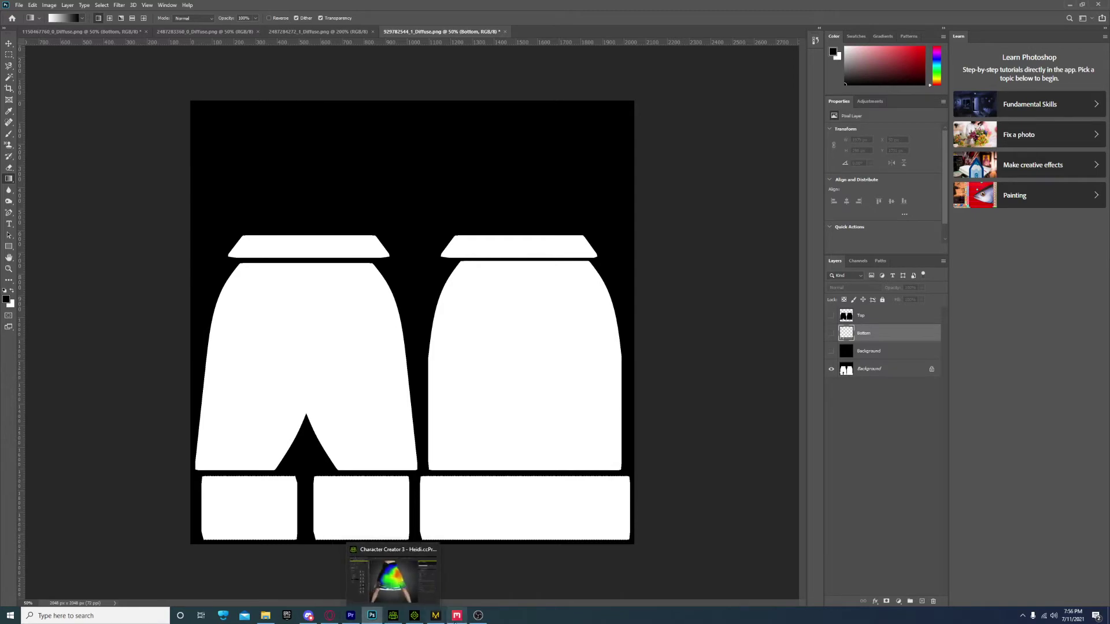
click(437, 617)
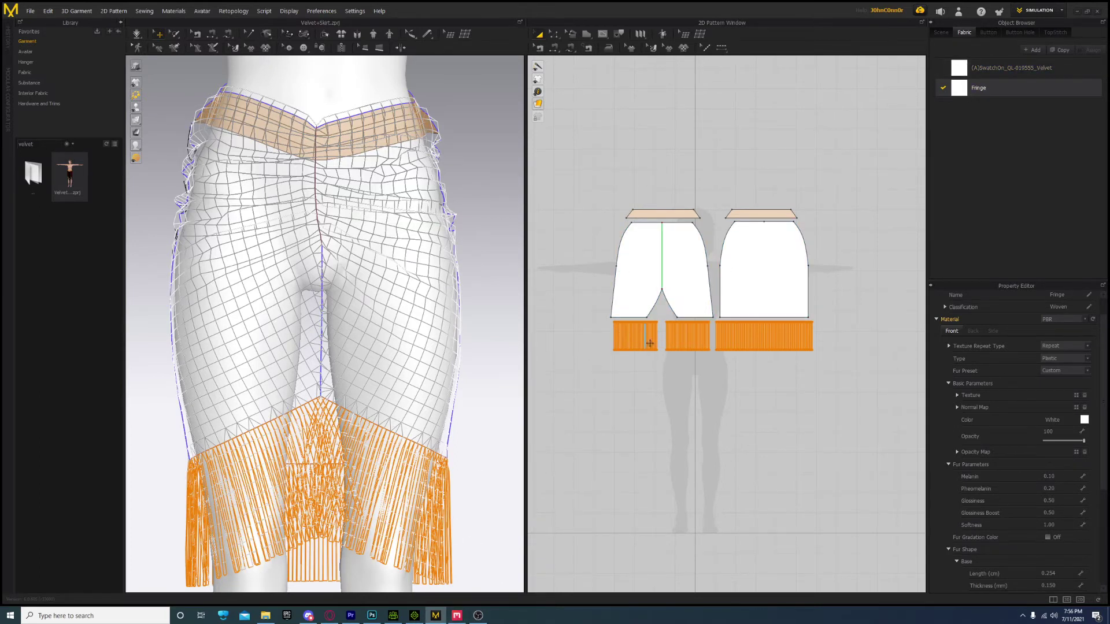
click(372, 615)
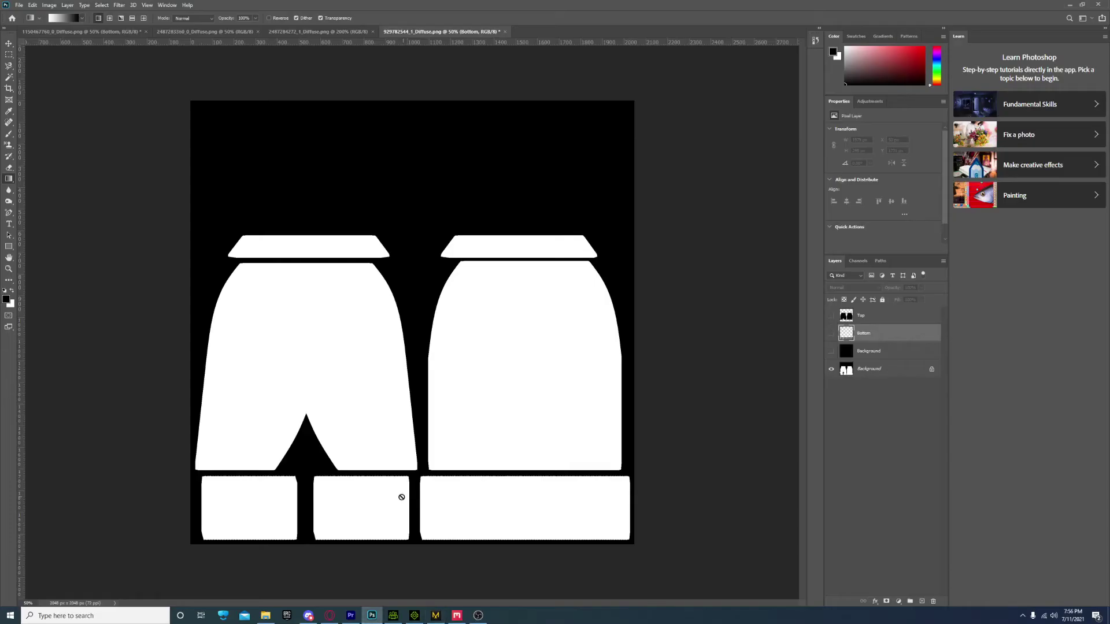
- Open Skirt_diffuse.png from the YouTube Tutorial folder in 3D Objects
click(19, 5)
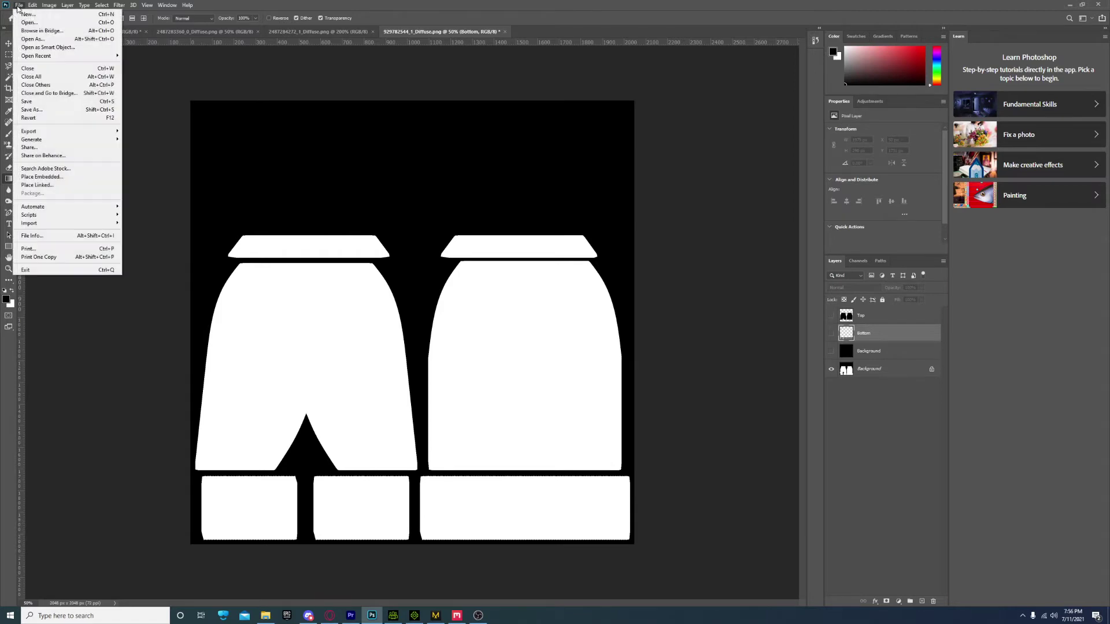
click(34, 22)
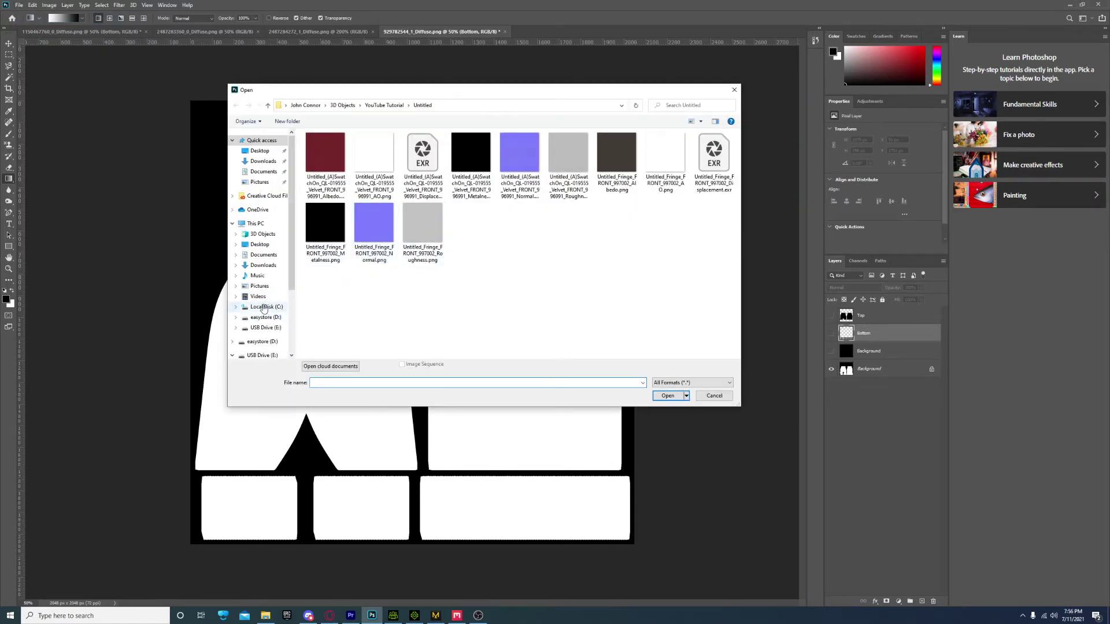
click(271, 255)
click(266, 266)
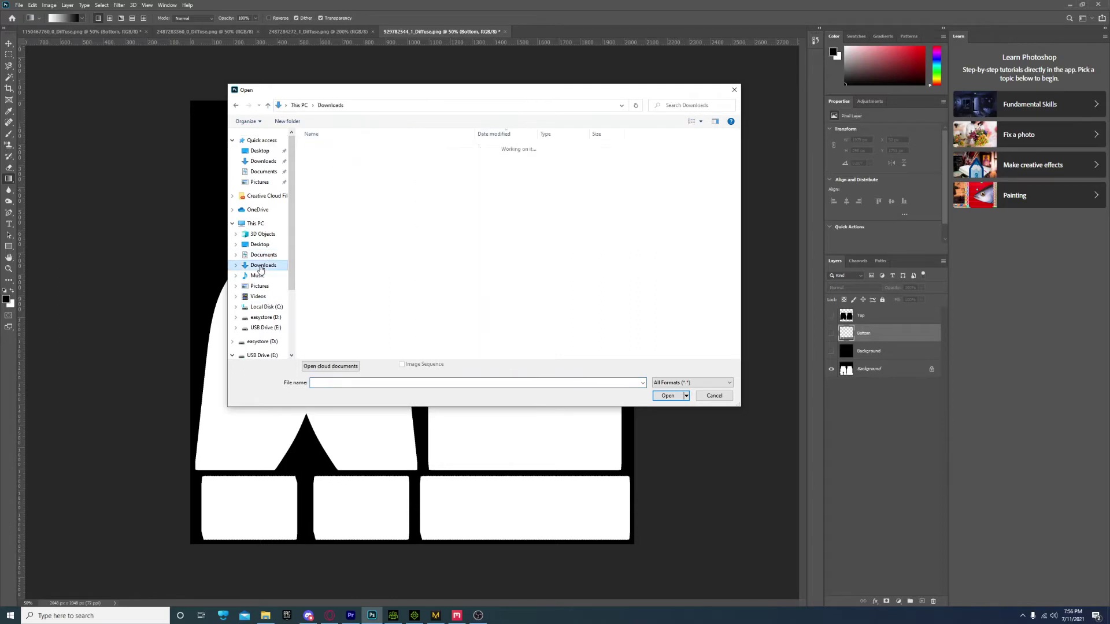
click(255, 224)
click(262, 234)
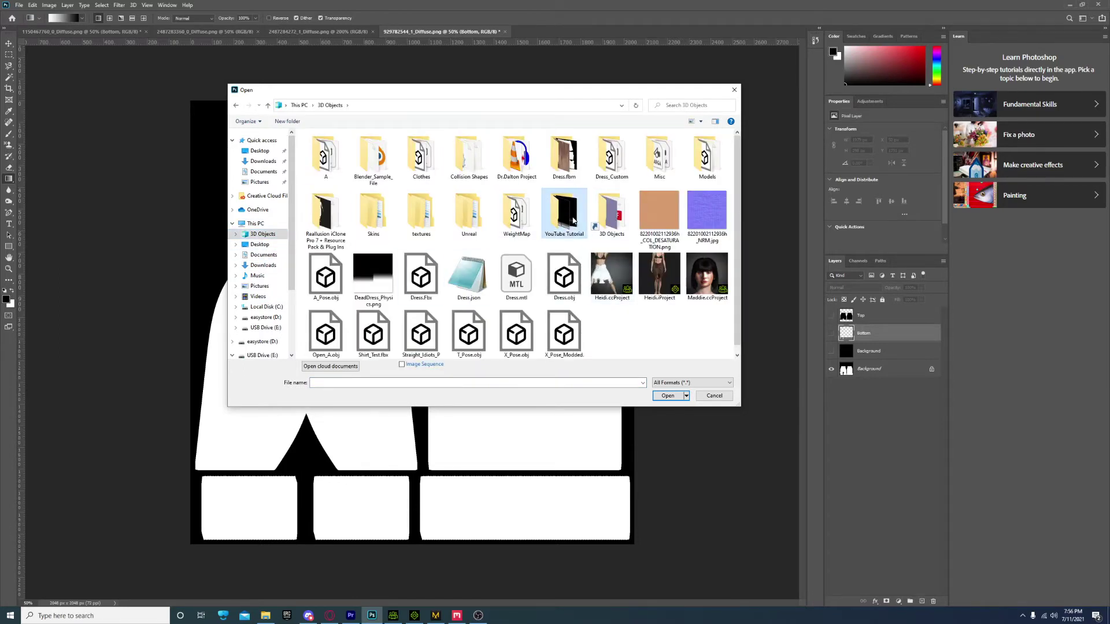
double_click(548, 218)
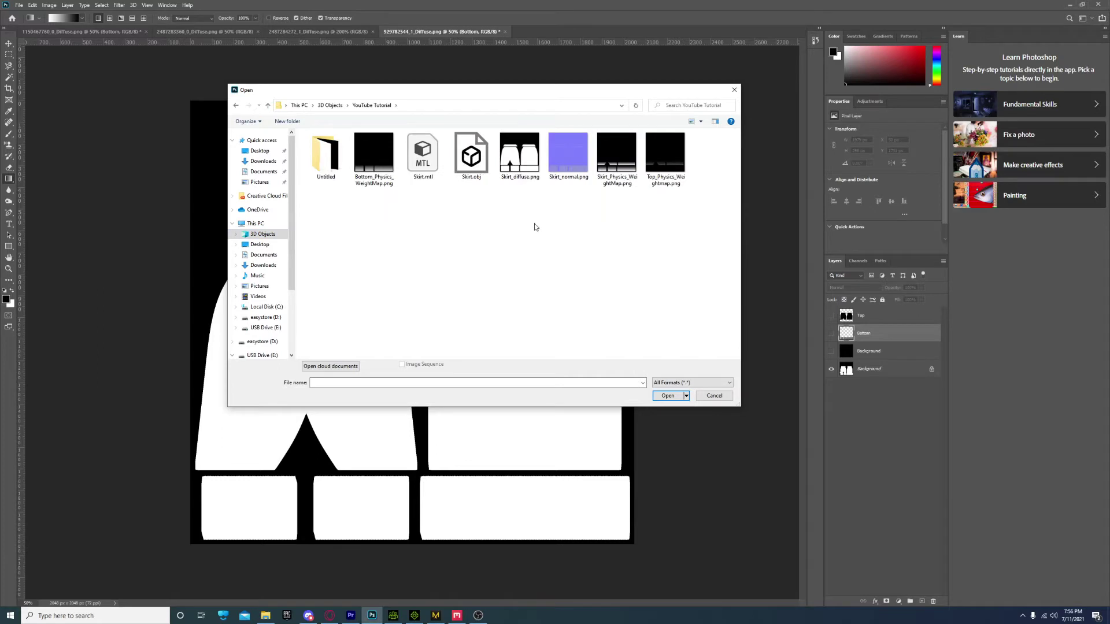
double_click(519, 158)
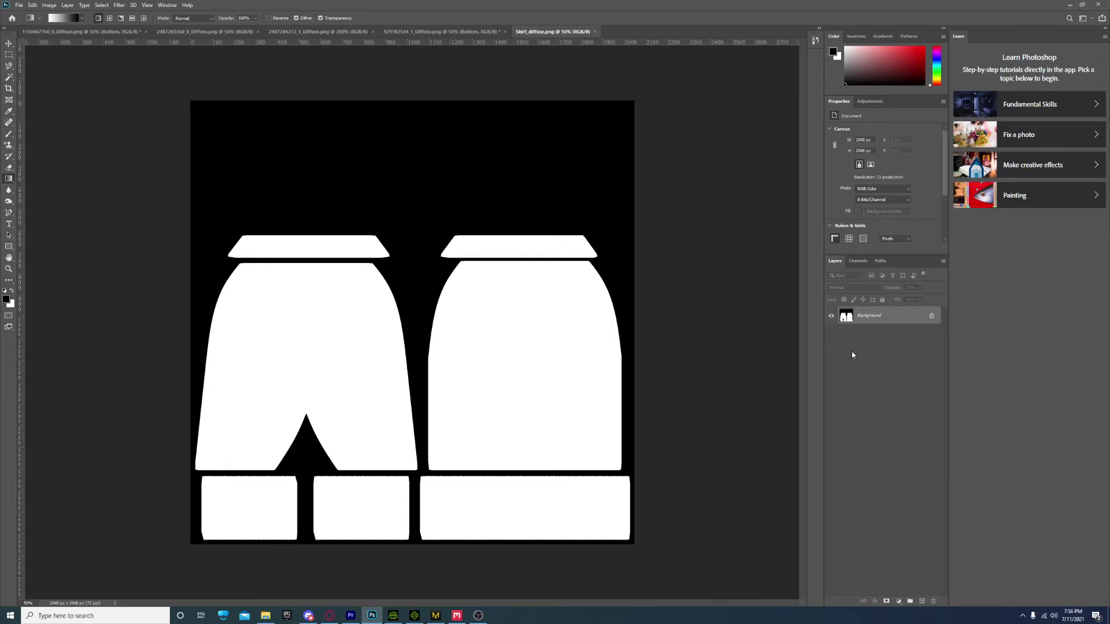
- Add three new layers above the skirt diffuse image and name them, from lowest to highest, Background, Bottom and Top
click(921, 601)
click(919, 601)
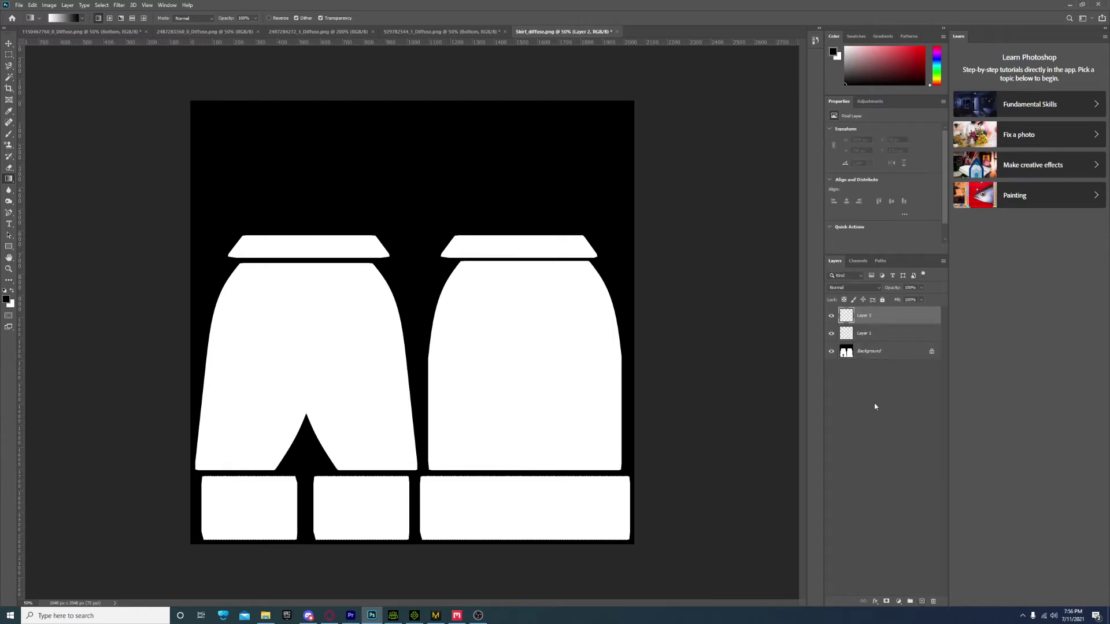
click(921, 601)
double_click(861, 351)
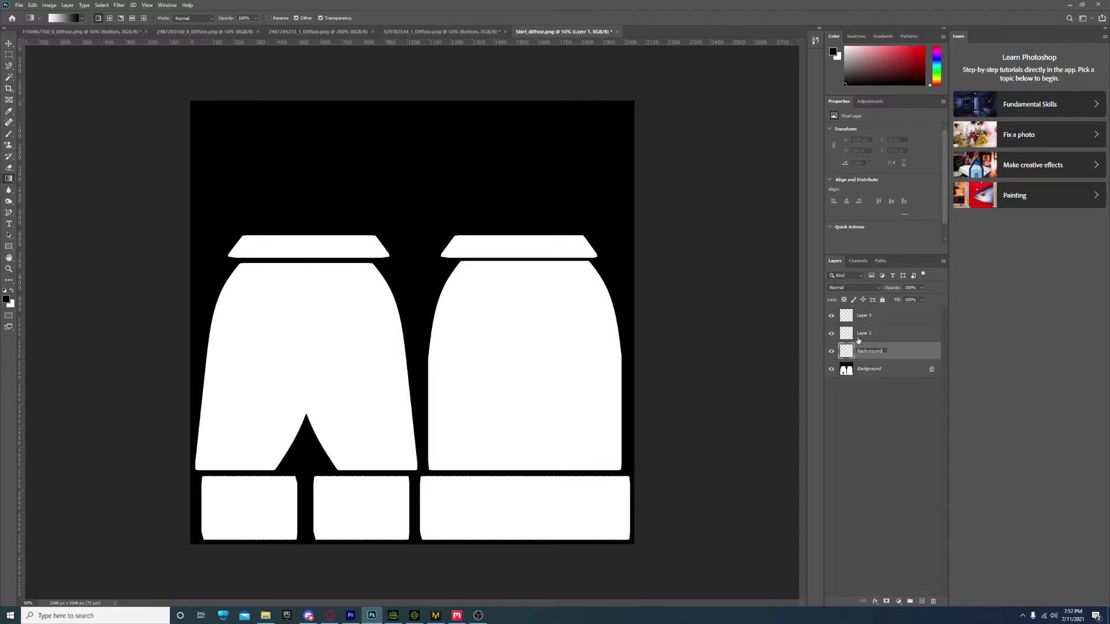
double_click(865, 334)
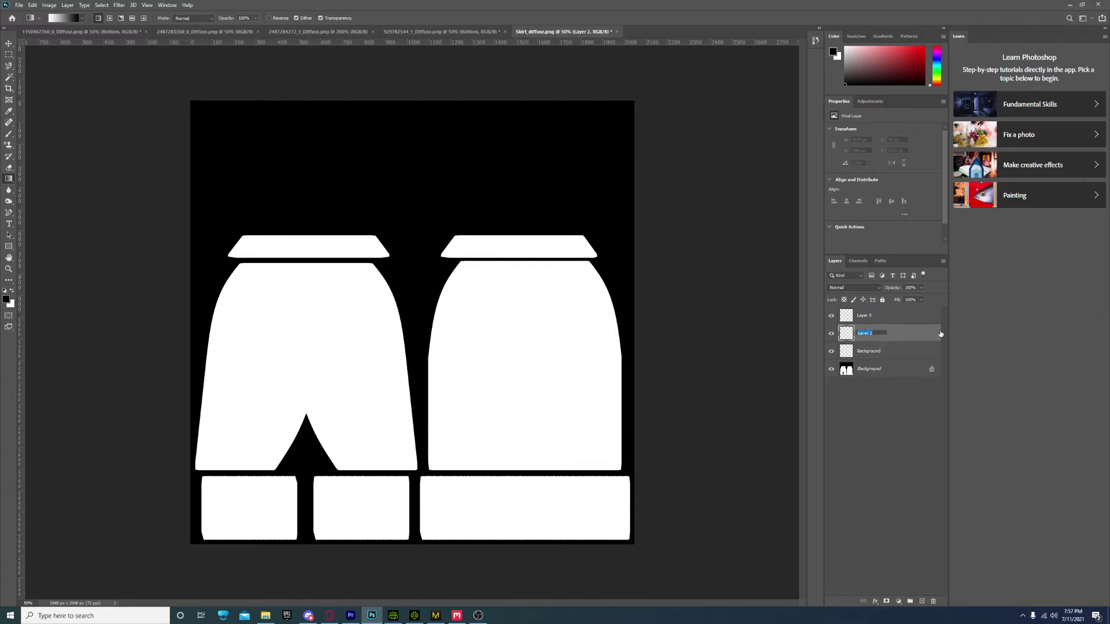
text(Bottom)
key(Return)
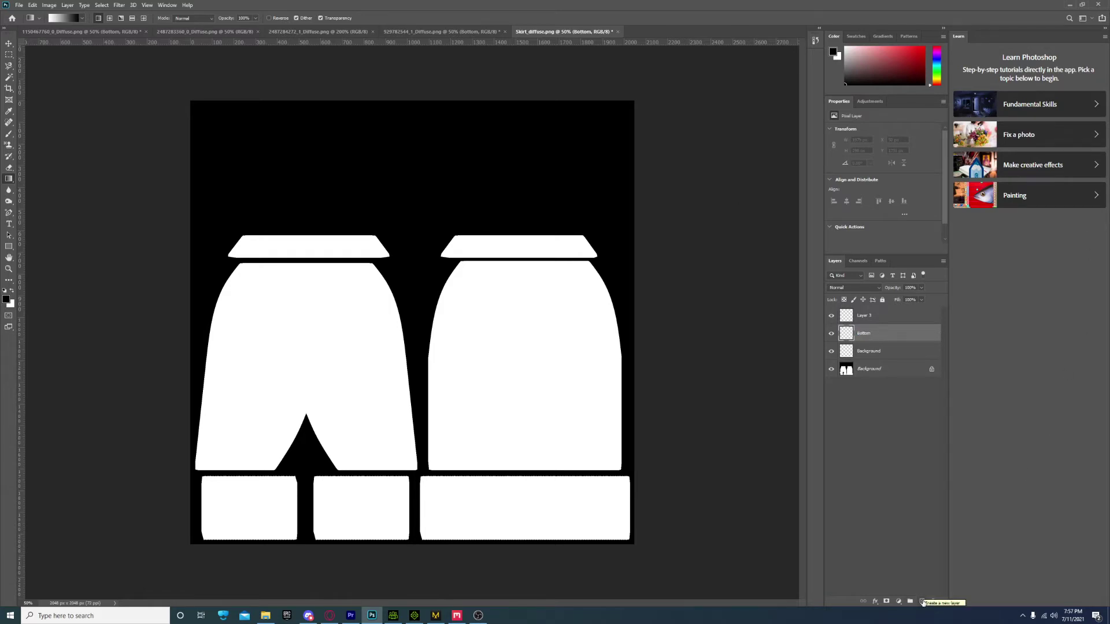
click(864, 315)
double_click(862, 317)
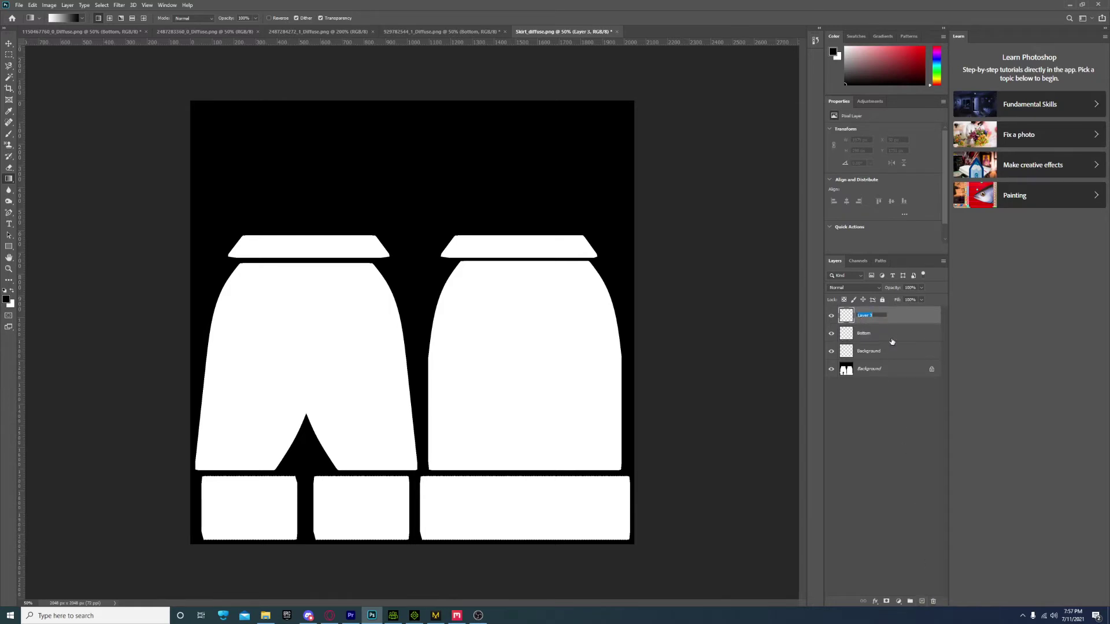
text(Top)
key(Return)
- Fill the new Background layer with black using the Paint Bucket and hide that layer
click(867, 354)
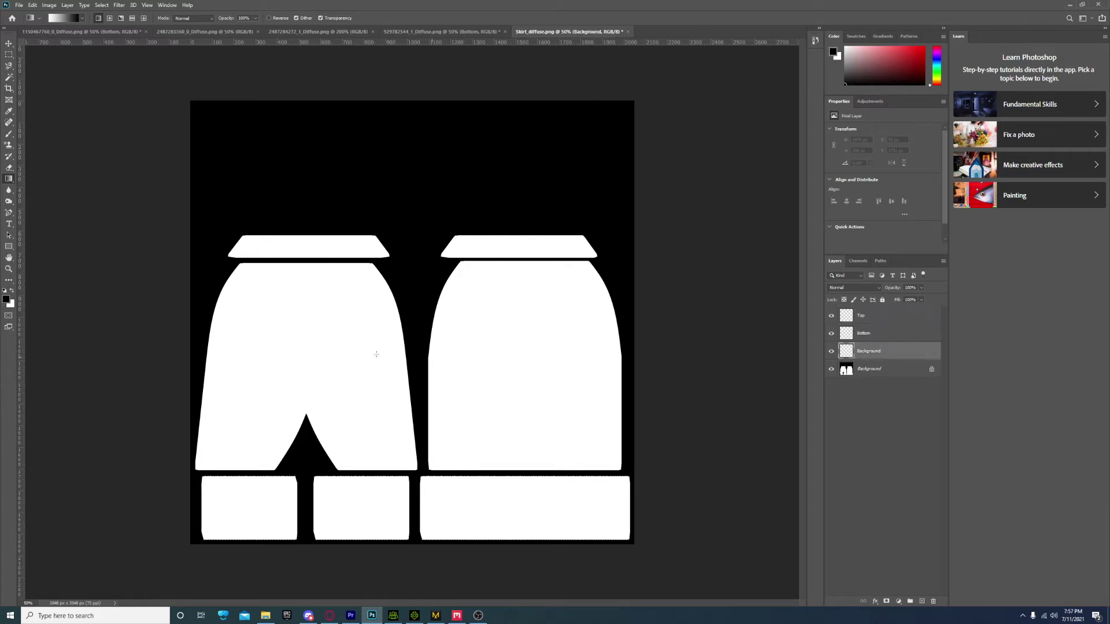
right_click(9, 179)
click(42, 188)
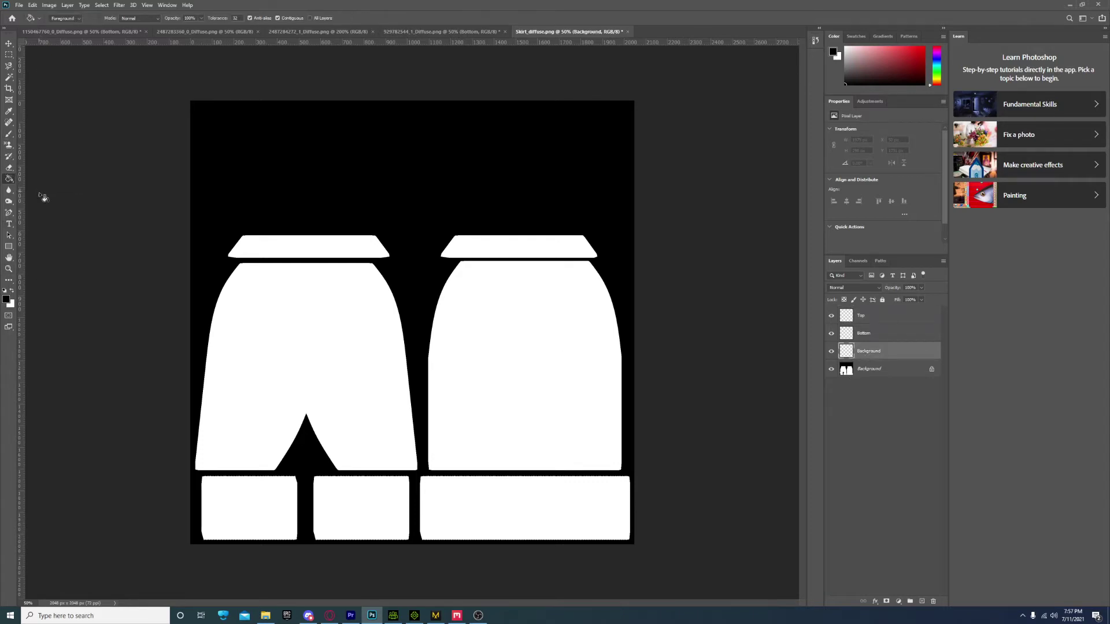
click(392, 217)
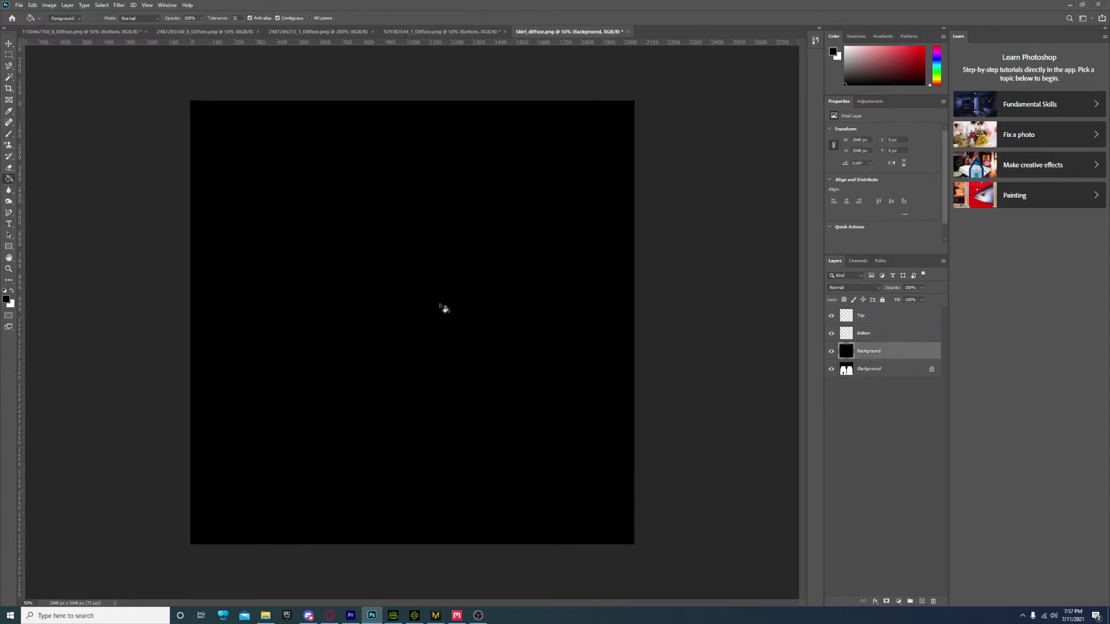
click(831, 352)
- Select both waistband and both skirt panels on the original image with the Magic Wand and copy them onto the Top layer
click(858, 369)
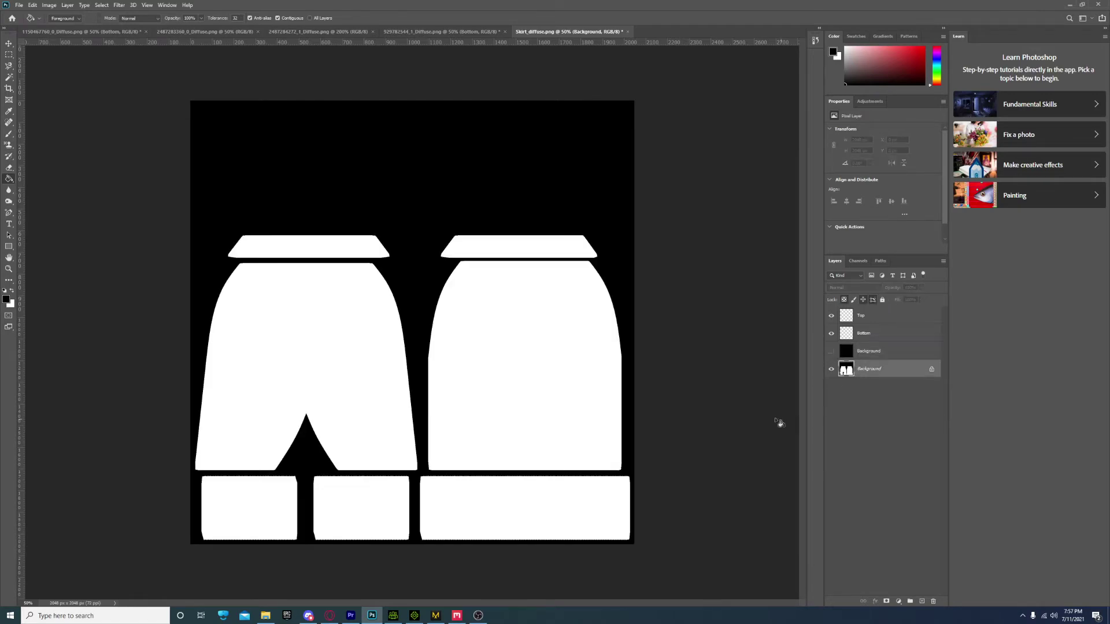
click(10, 79)
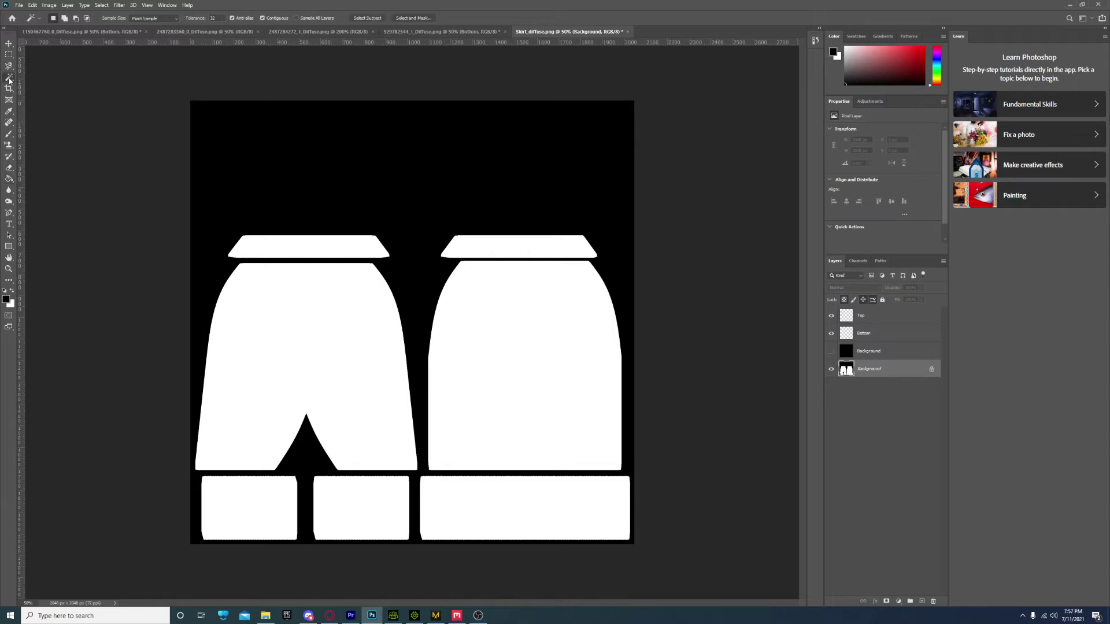
click(262, 362)
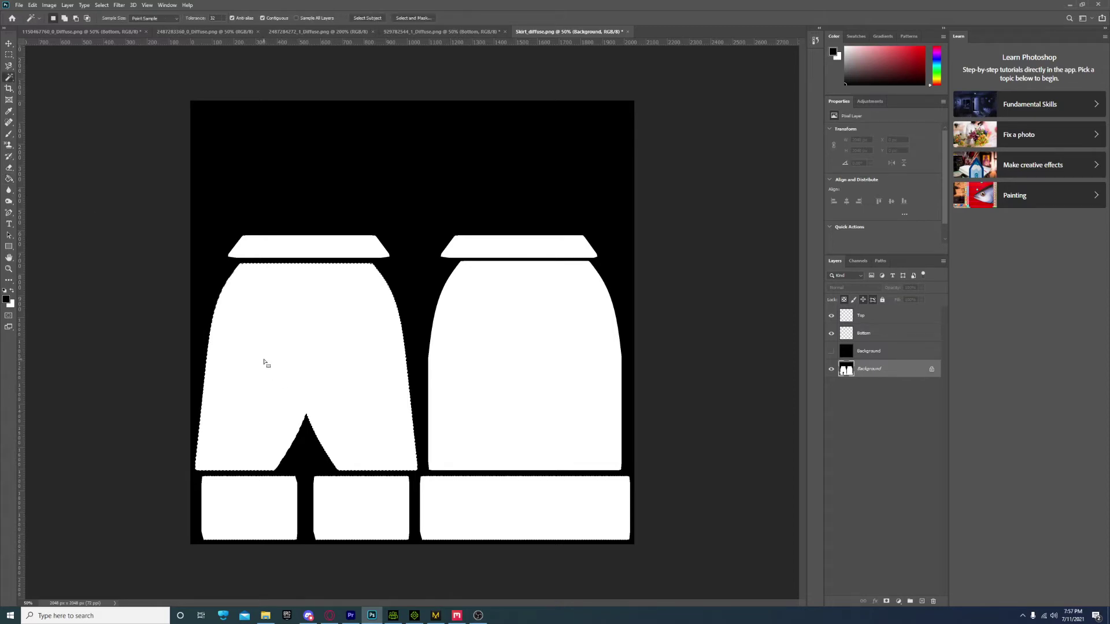
shift+click(480, 312)
shift+click(473, 245)
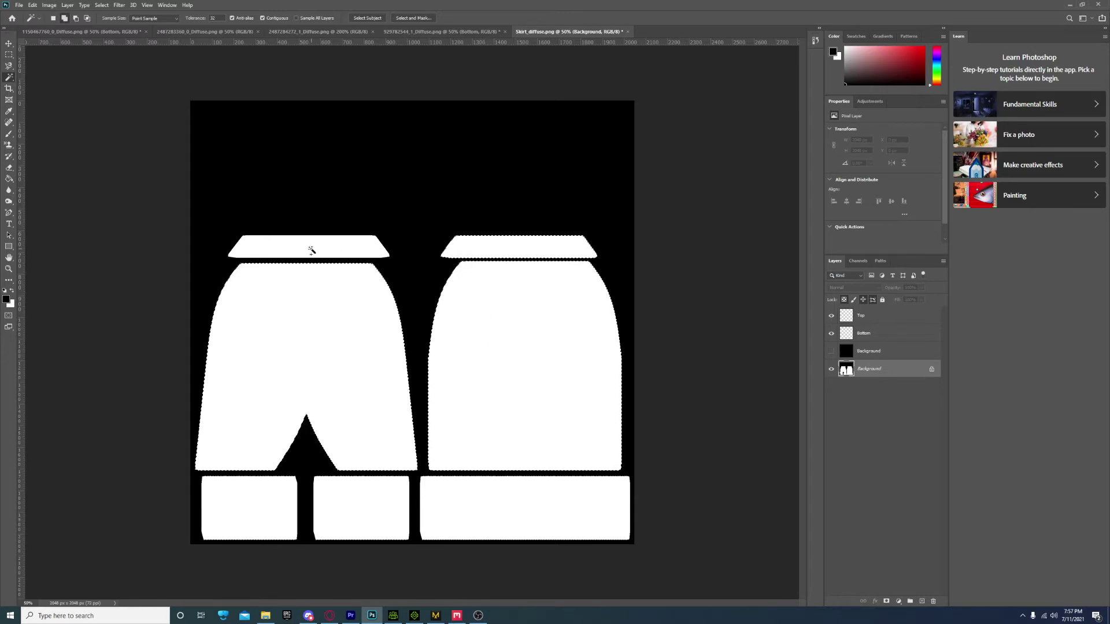
click(312, 250)
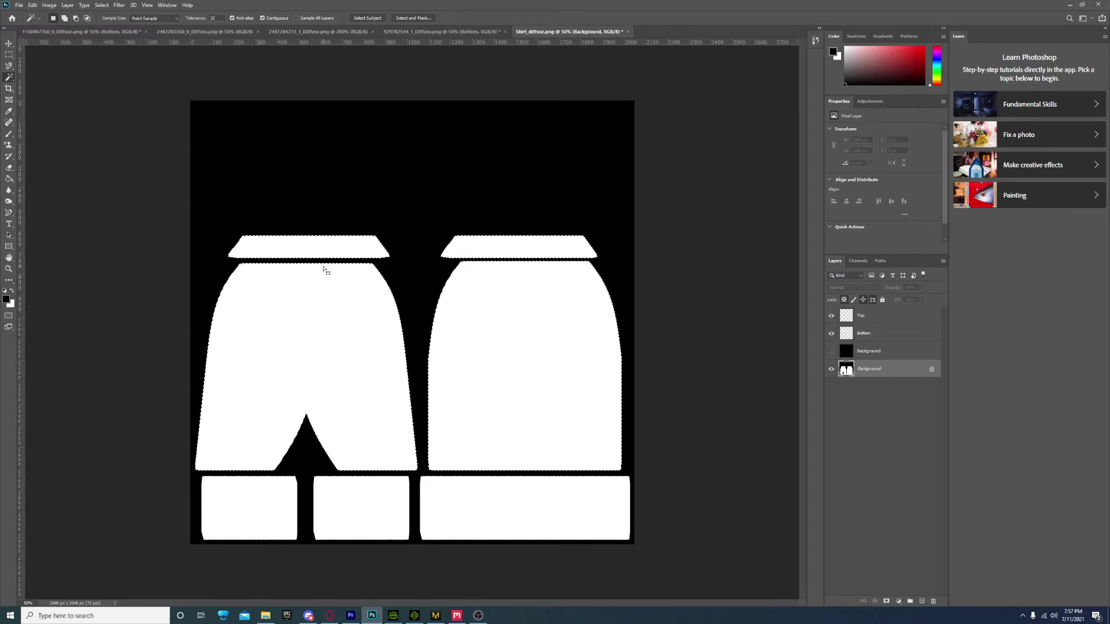
click(867, 315)
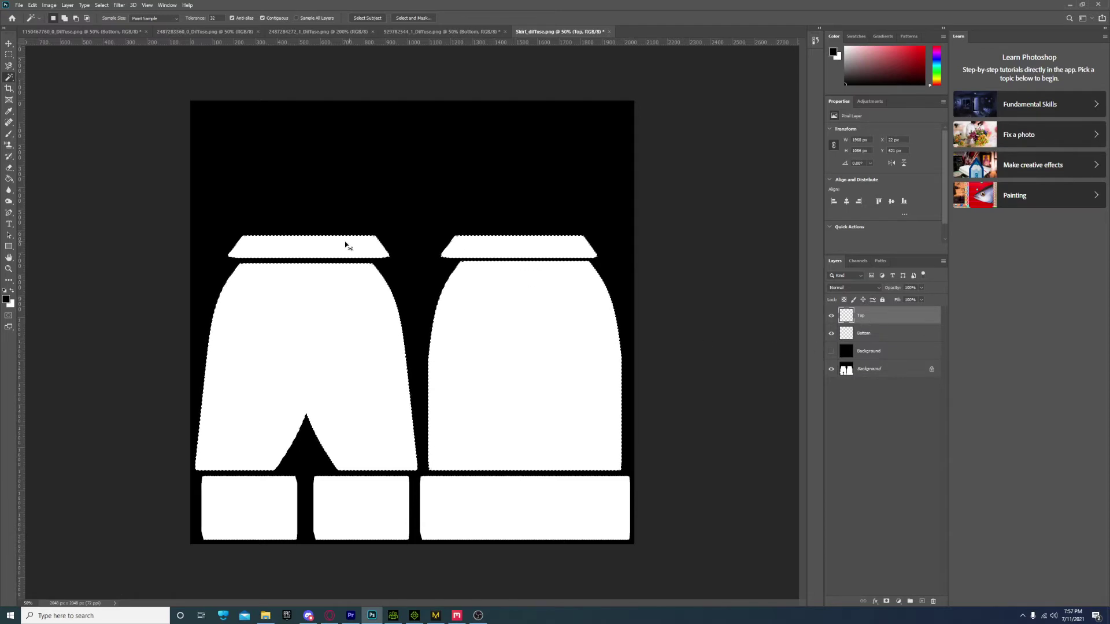
key(ctrl+d)
- Select the three fringe panels on the original image with the Magic Wand
click(863, 372)
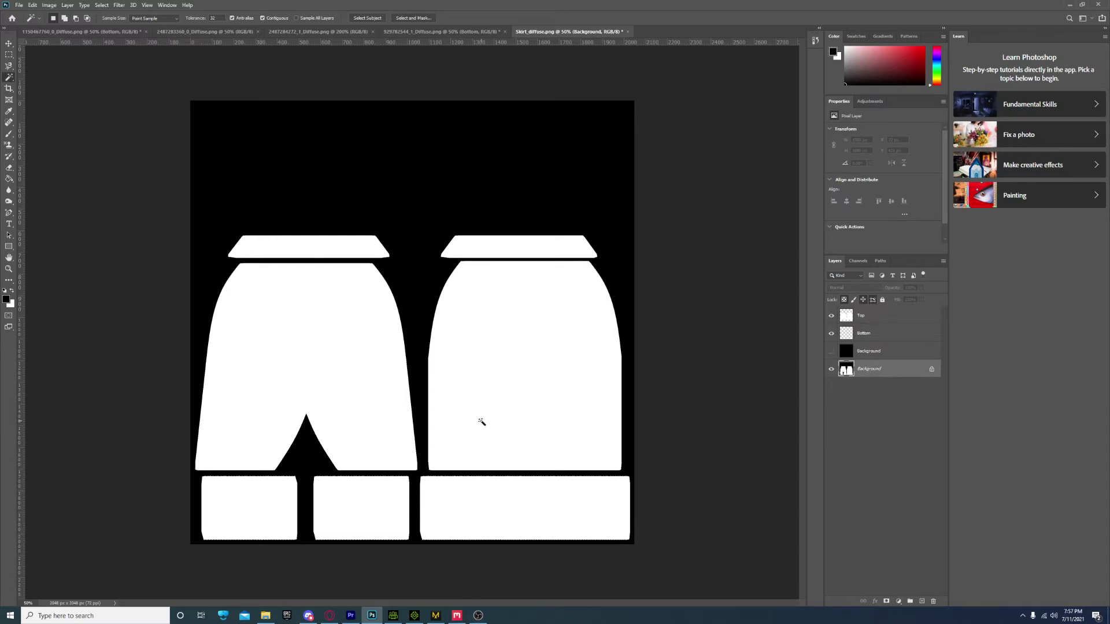
click(245, 507)
shift+click(355, 502)
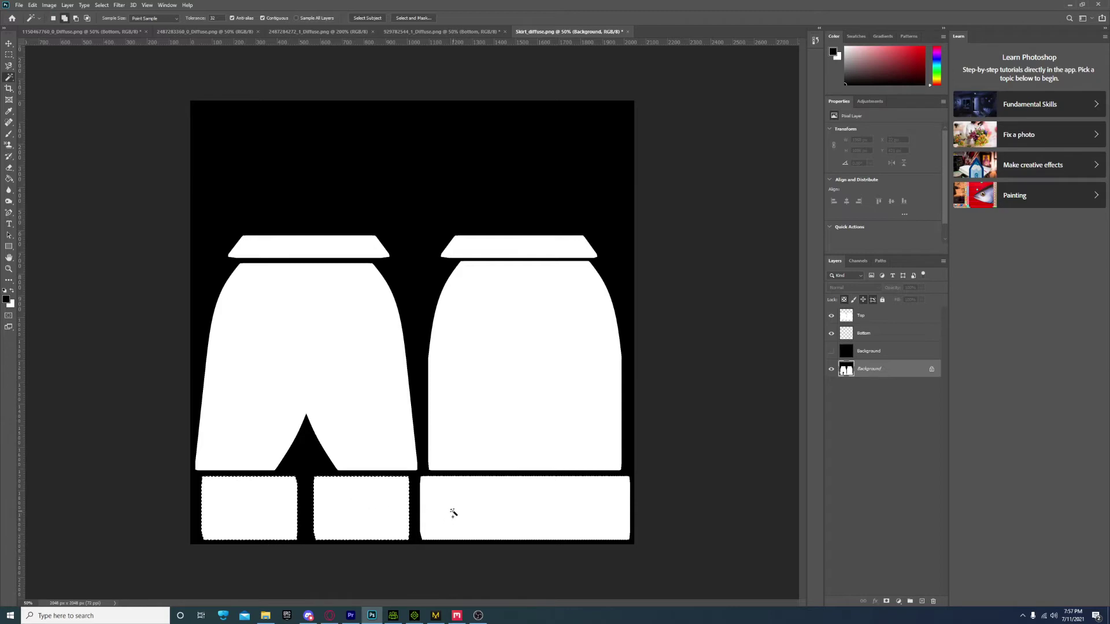
shift+click(465, 502)
key(alt+bracketright)
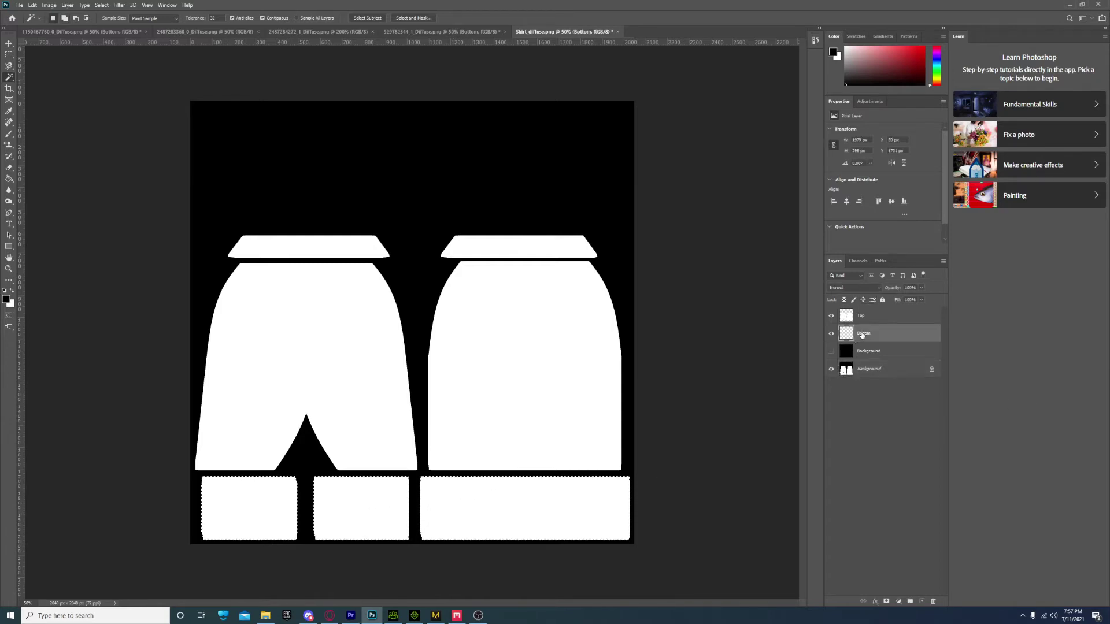
ctrl+drag(405, 365, 404, 438)
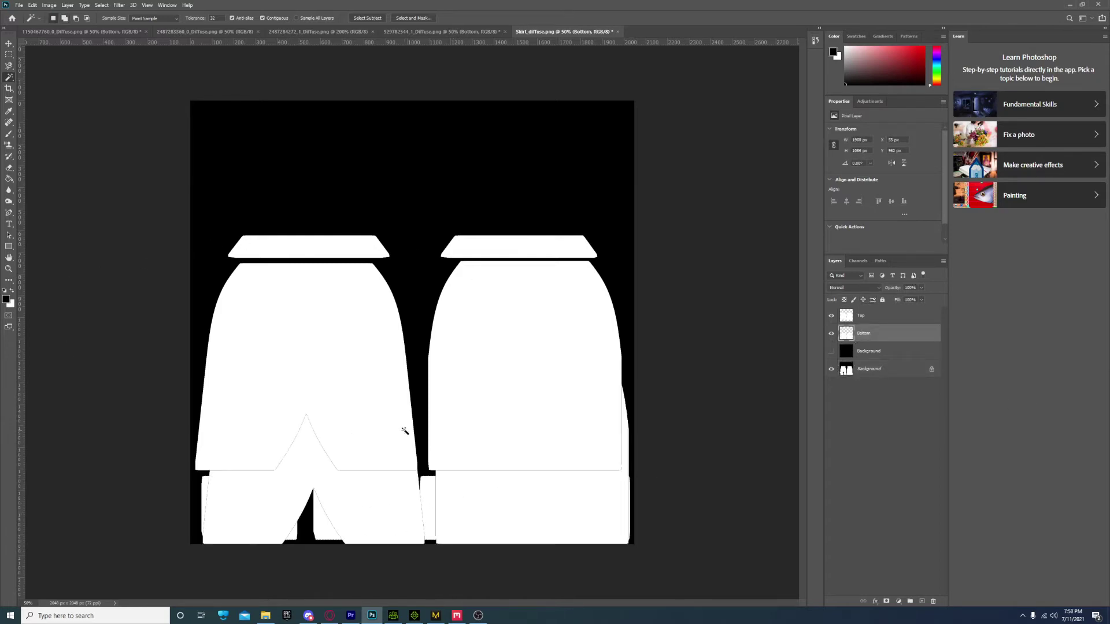
key(ctrl+z)
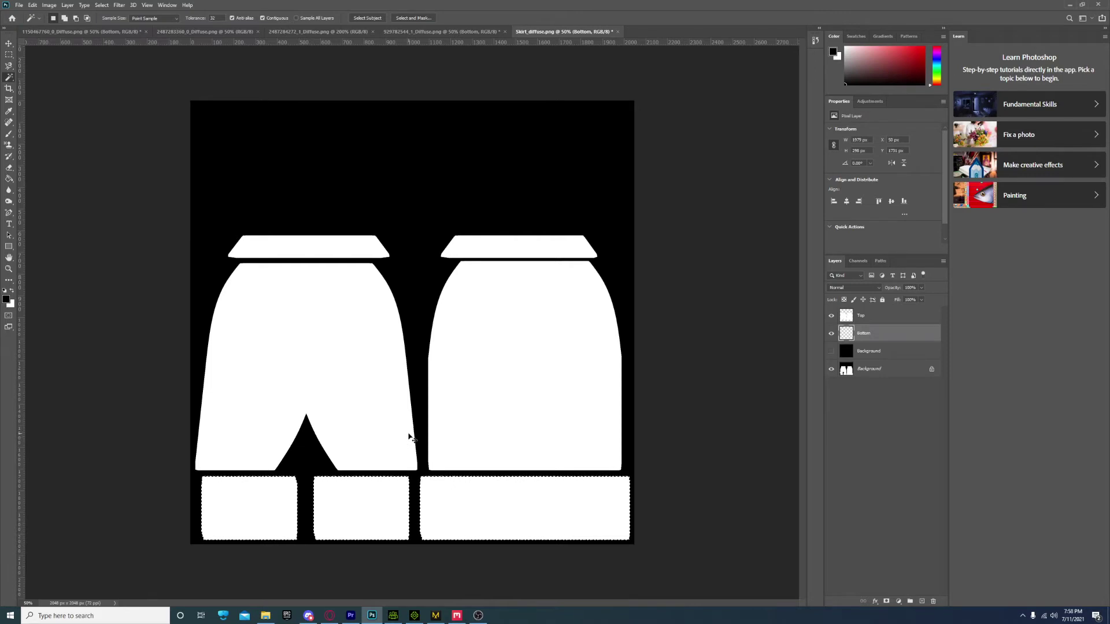
key(ctrl+c)
key(Return)
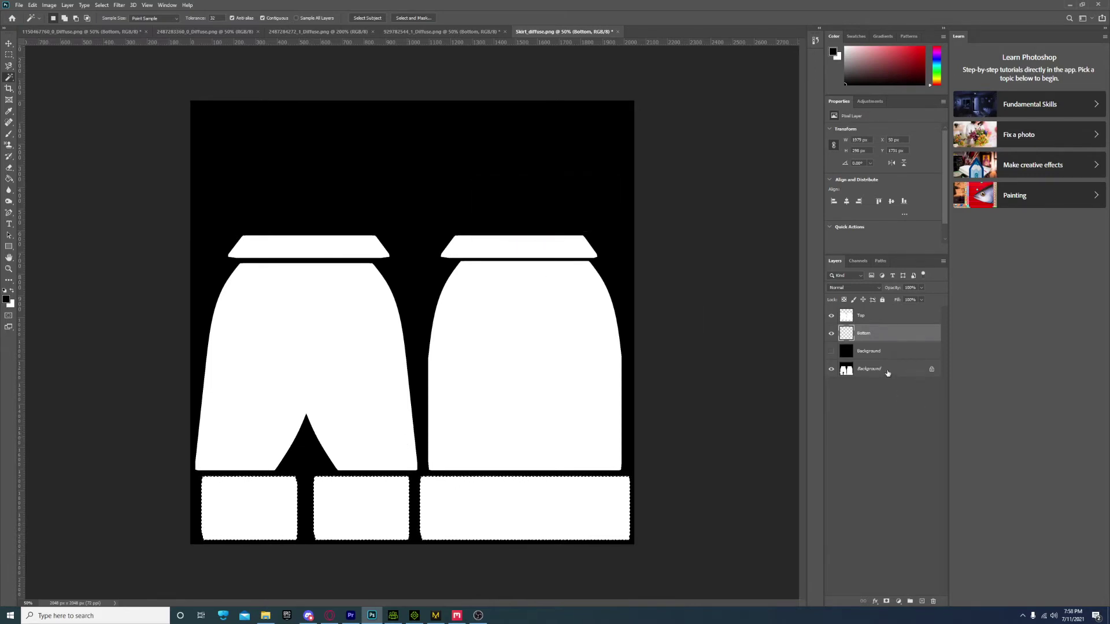
- Copy the selected fringe panels from the original image onto the Bottom layer
key(alt+bracketleft)
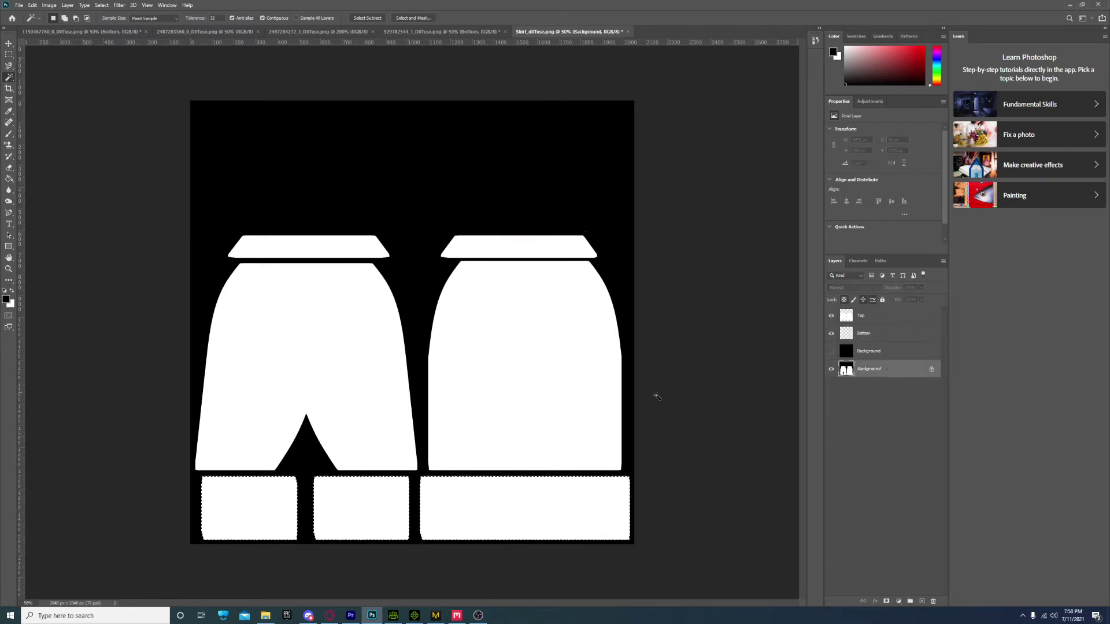
click(861, 335)
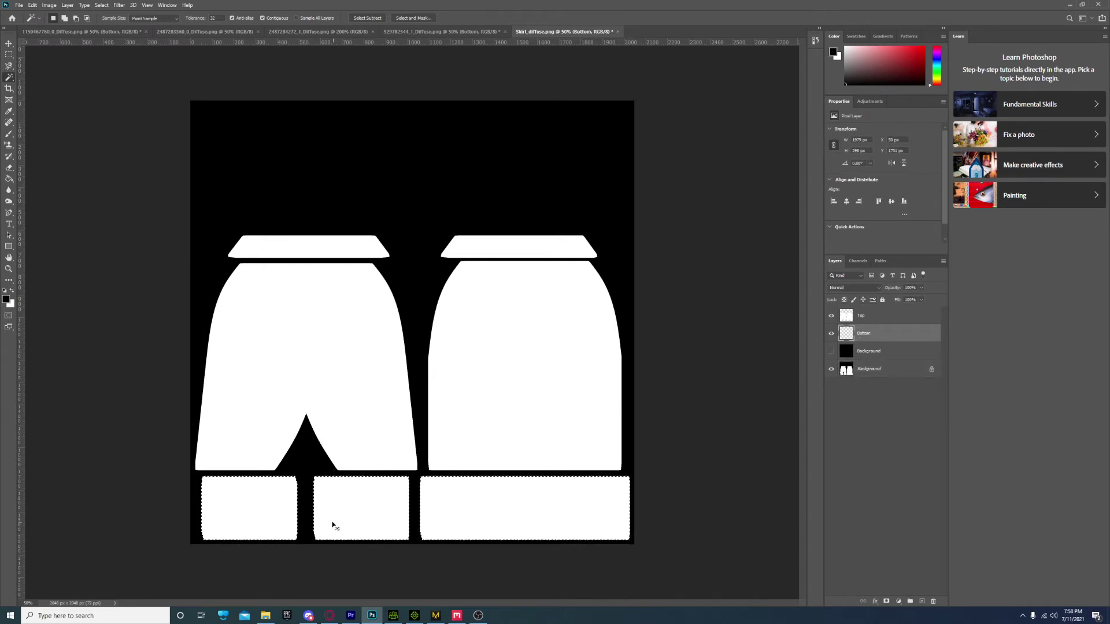
key(ctrl+d)
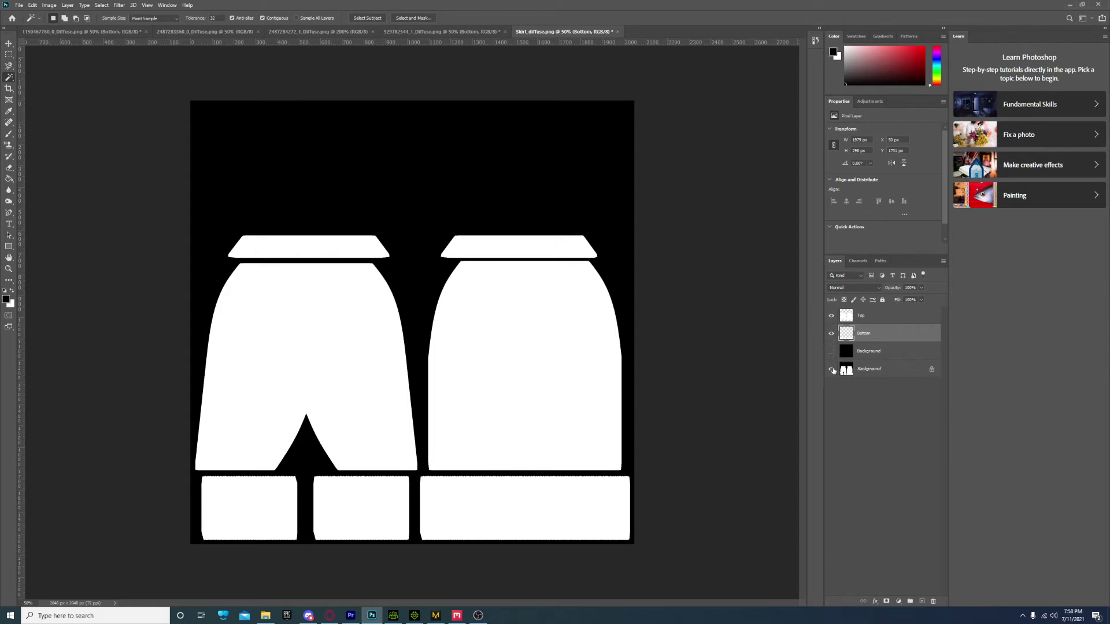
- Check the copied panels against transparency and the black Background layer, and leave only the original image visible
click(832, 369)
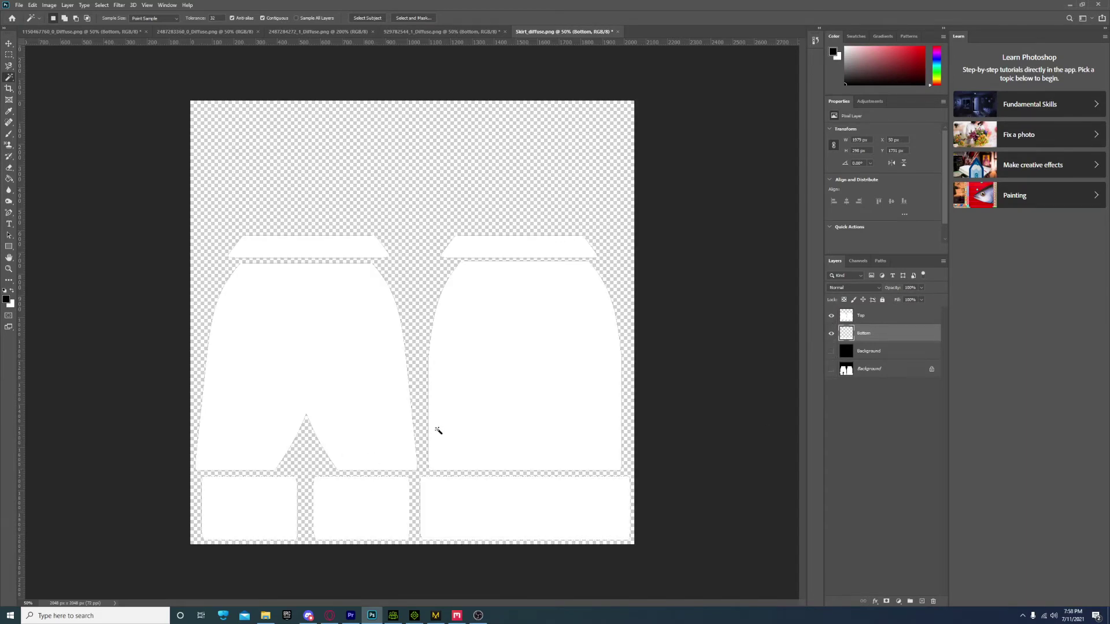
click(831, 351)
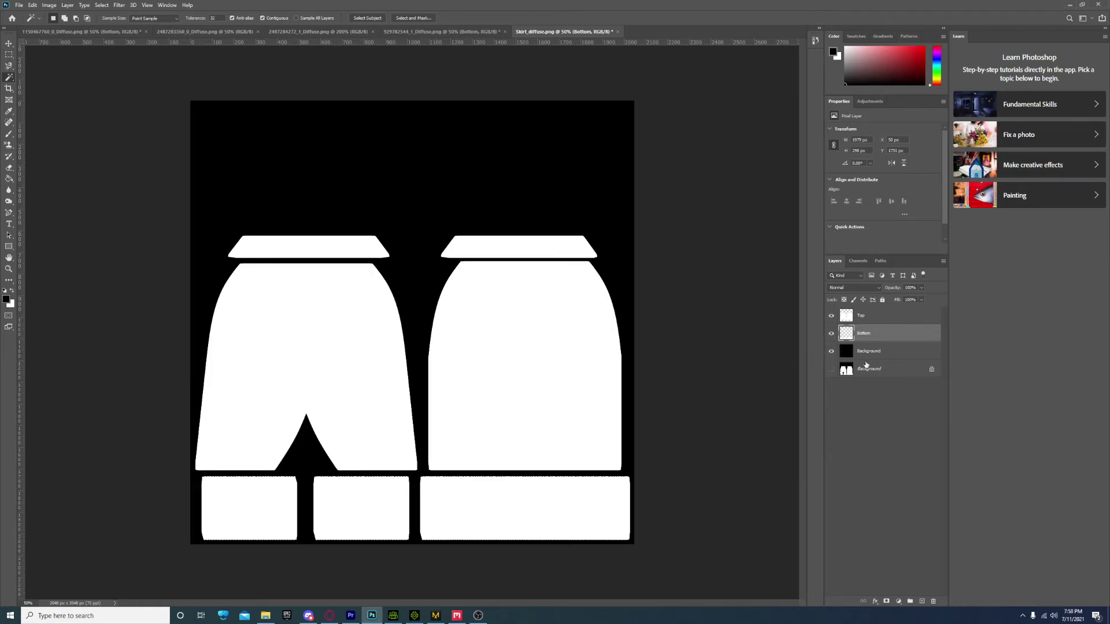
alt+click(831, 369)
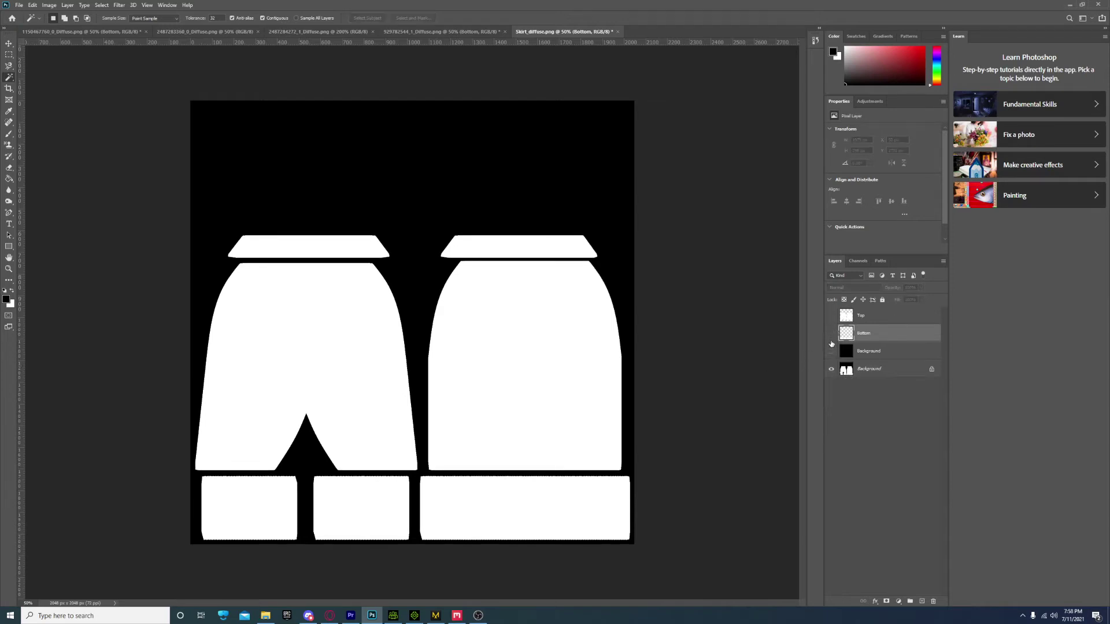
- Show the Top, Bottom and black Background layers again above the original image
click(832, 333)
click(832, 315)
click(831, 351)
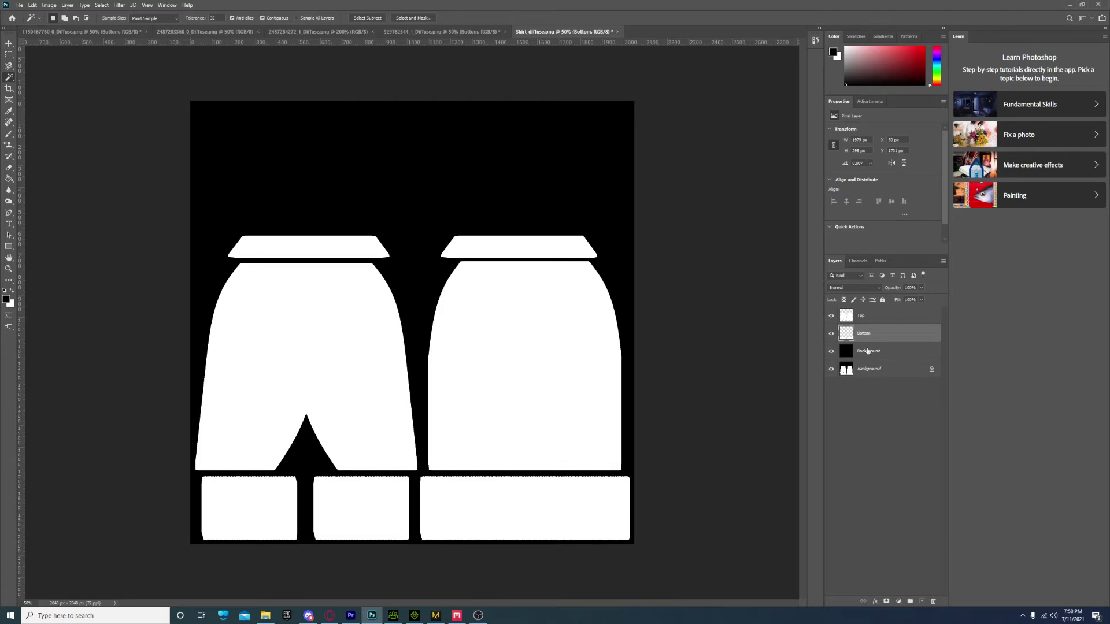
click(868, 351)
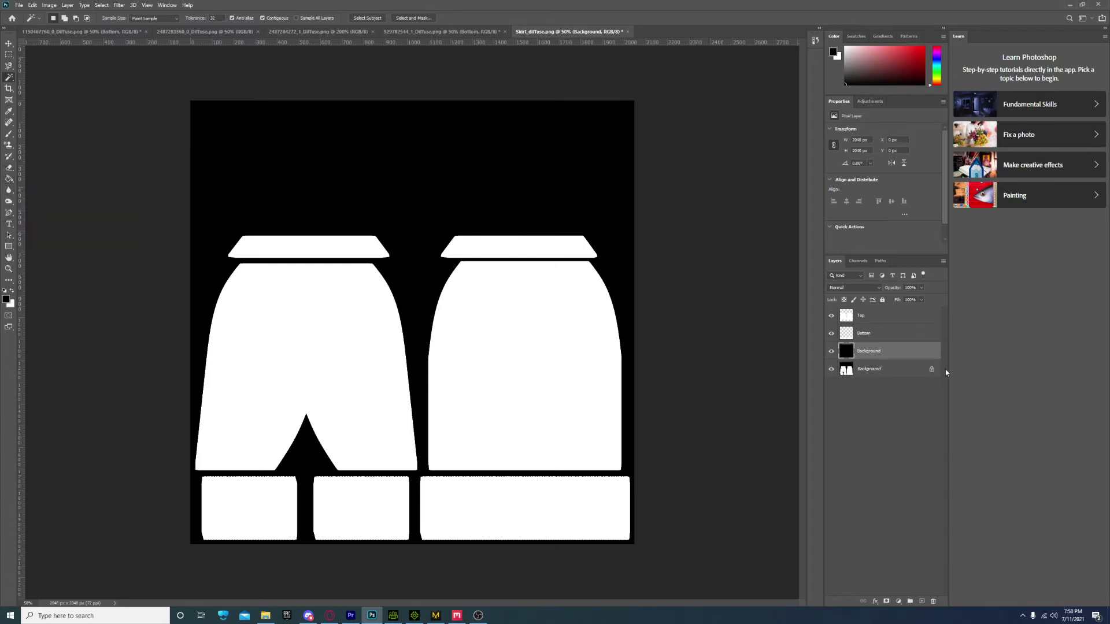
- Load the Bottom layer's fringe panels as a selection and fill them with a vertical gradient, dark at the upper edge to light at the hem
click(857, 335)
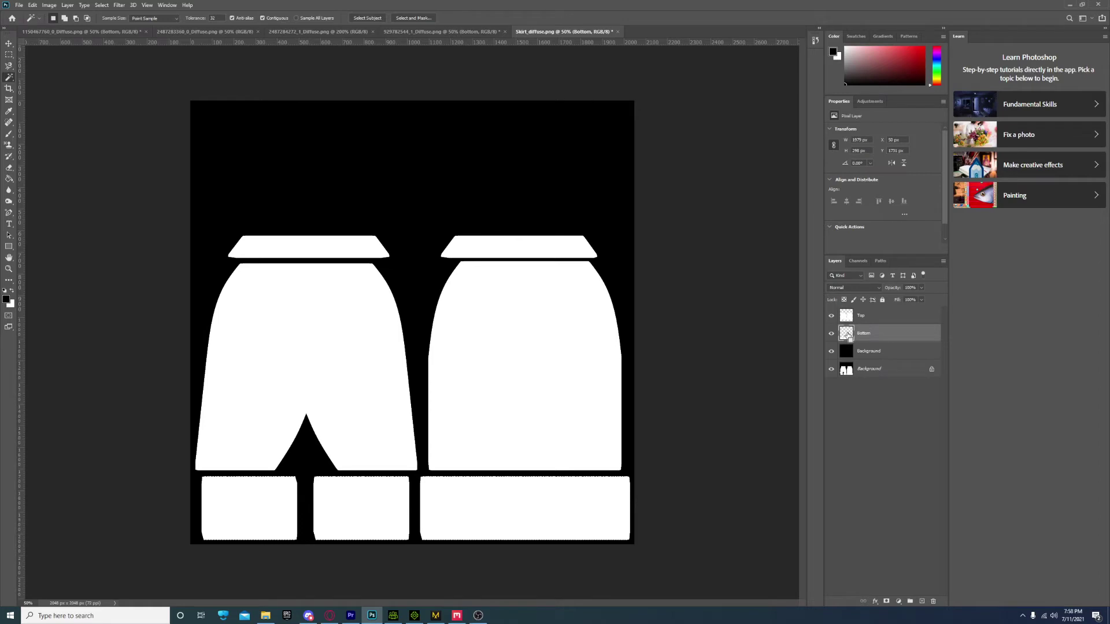
ctrl+click(847, 336)
click(9, 179)
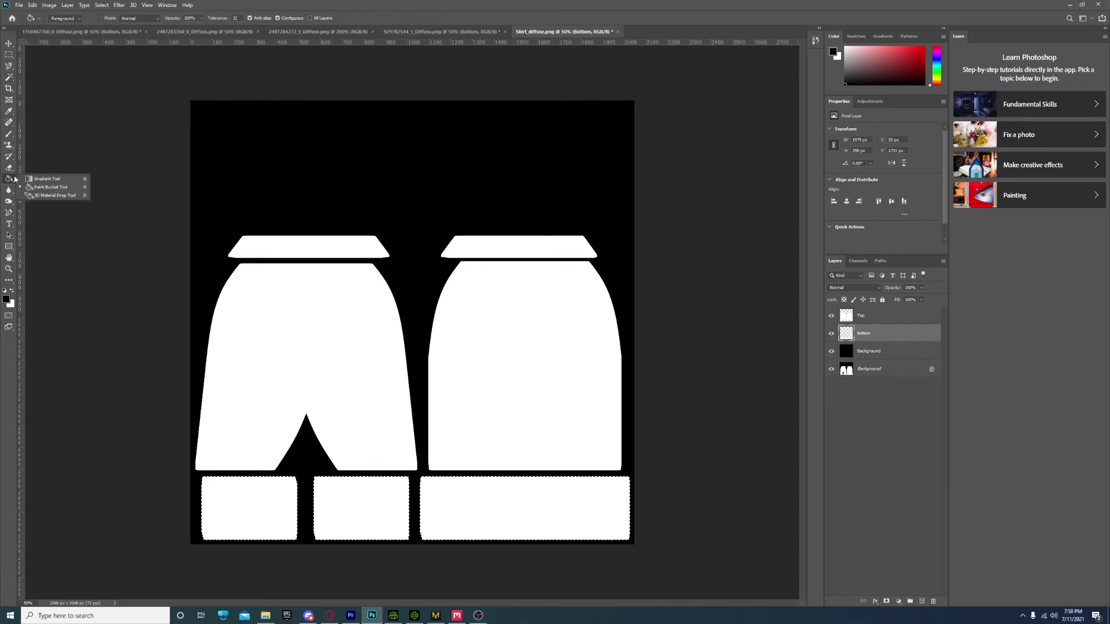
click(46, 178)
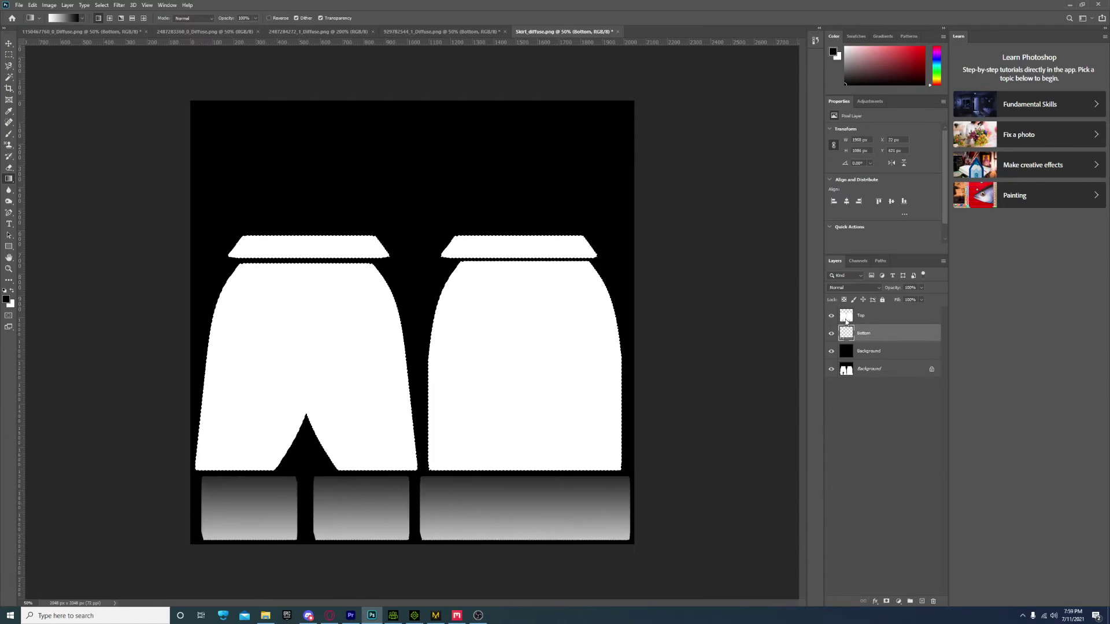
- Load the Top layer's waistband and skirt panels as a selection and make the Top layer active
ctrl+click(847, 319)
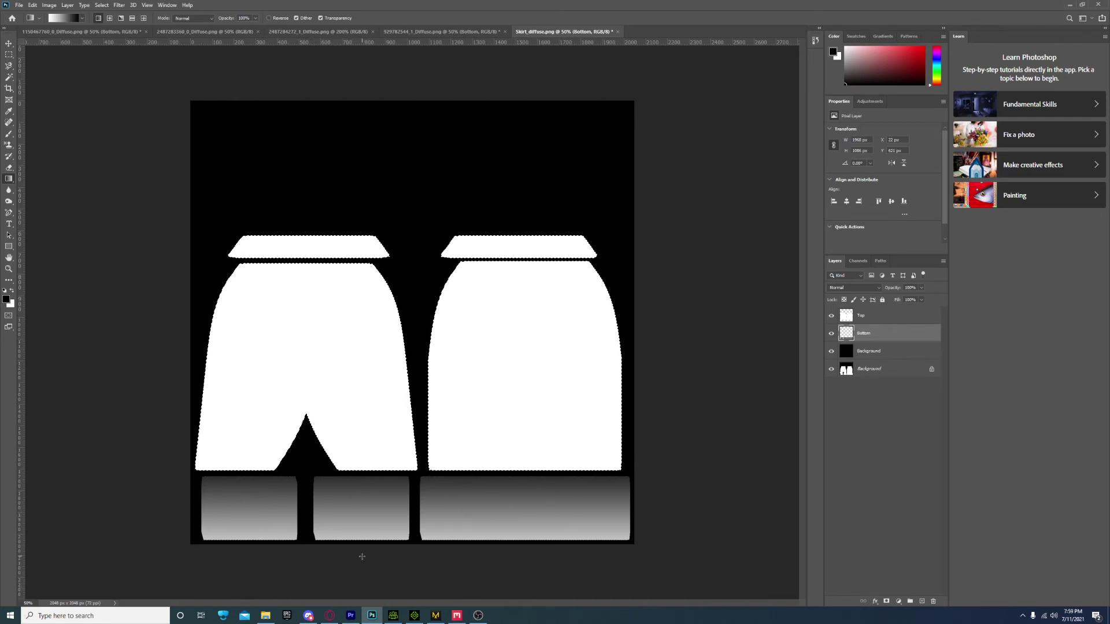
drag(358, 576, 357, 521)
drag(353, 424, 353, 422)
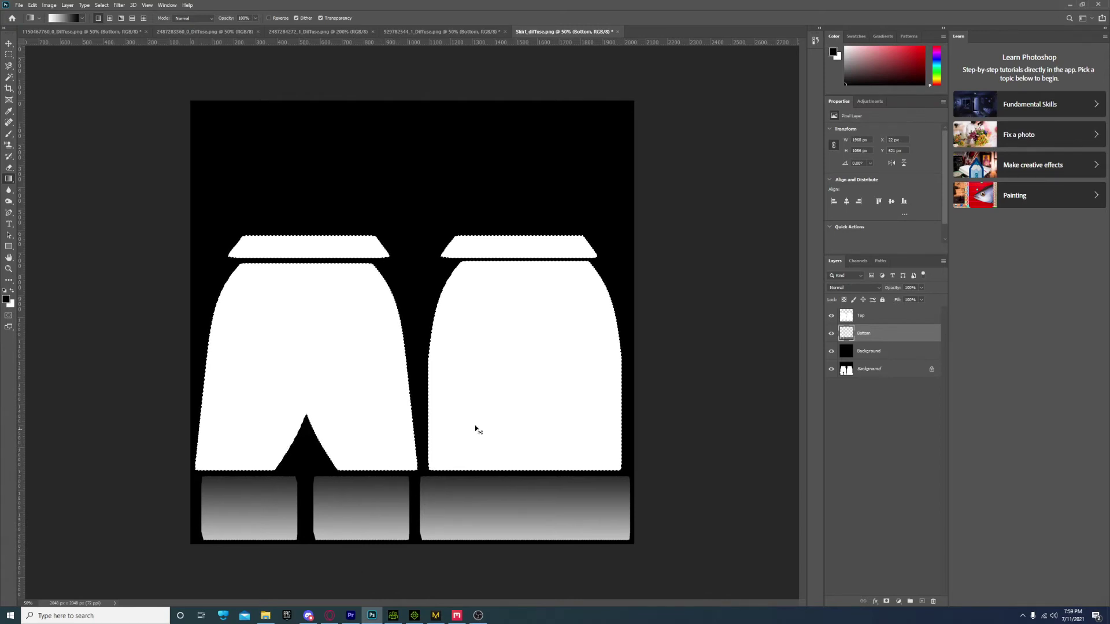
click(868, 316)
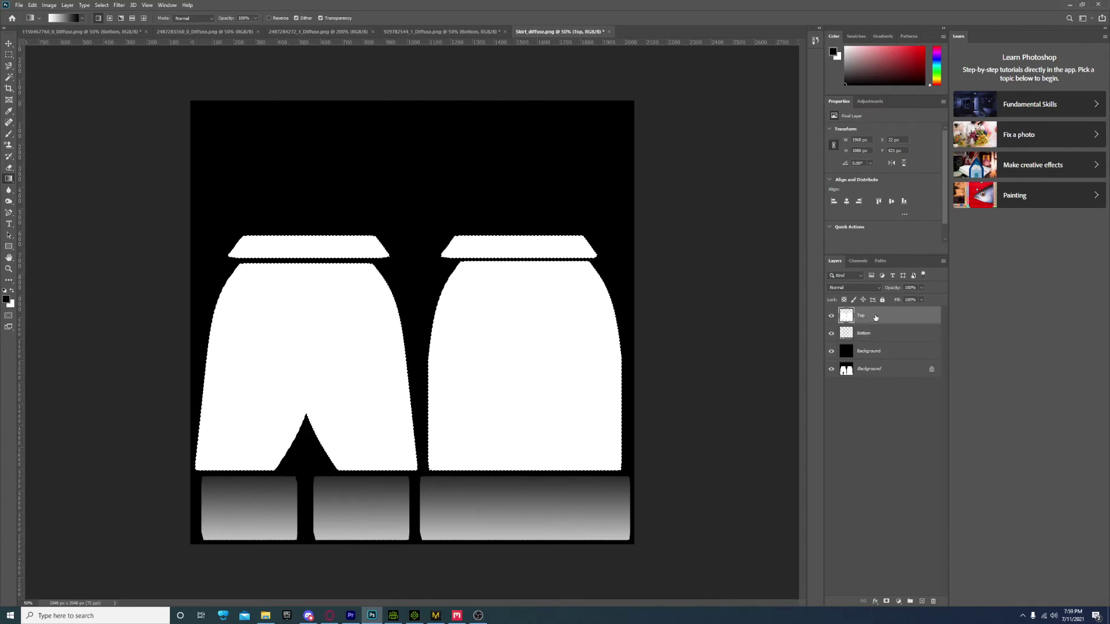
- Fill the selected waistband and skirt panels with a vertical gradient, grey at the skirt hem fading to black about a quarter of the way up
drag(369, 584, 369, 372)
drag(361, 575, 367, 405)
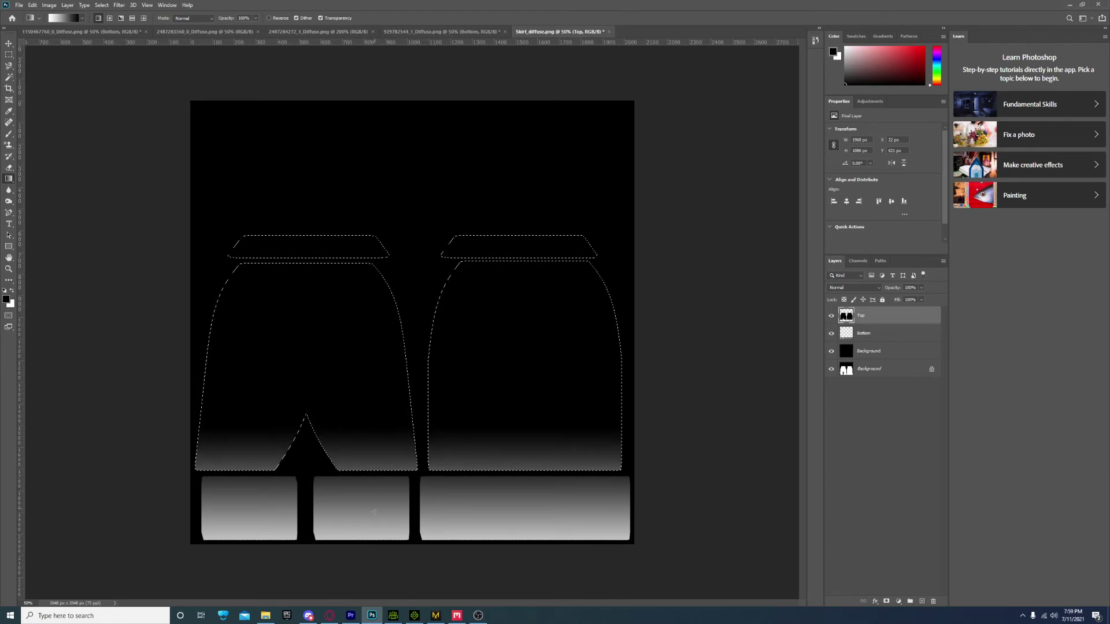
drag(372, 562, 362, 329)
drag(367, 581, 359, 360)
drag(366, 587, 362, 376)
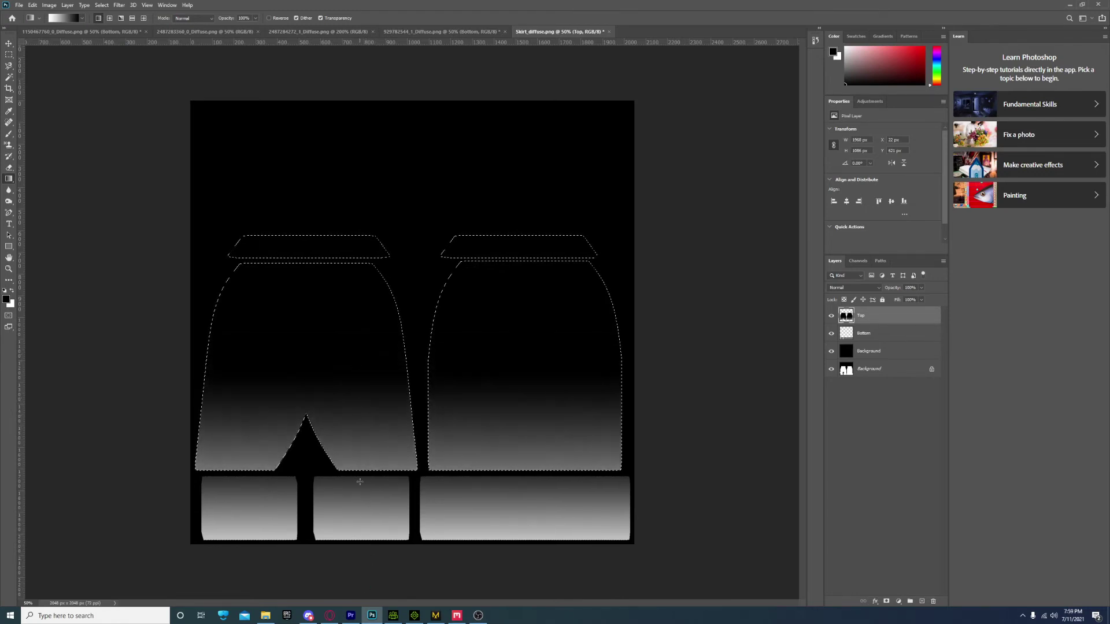
drag(359, 569, 343, 338)
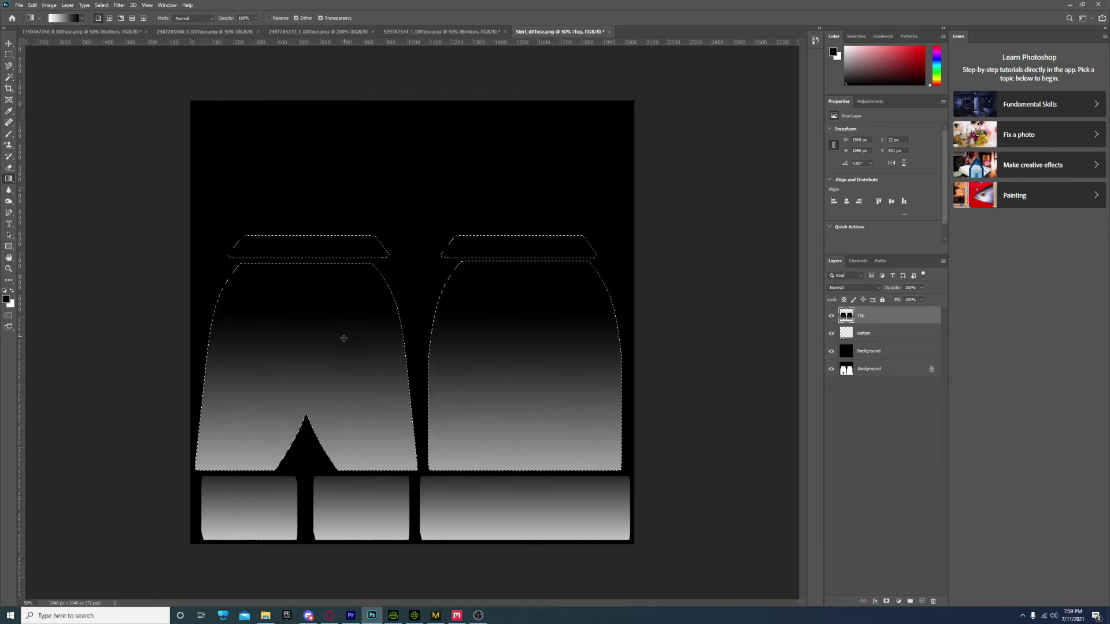
shift+drag(346, 580, 358, 330)
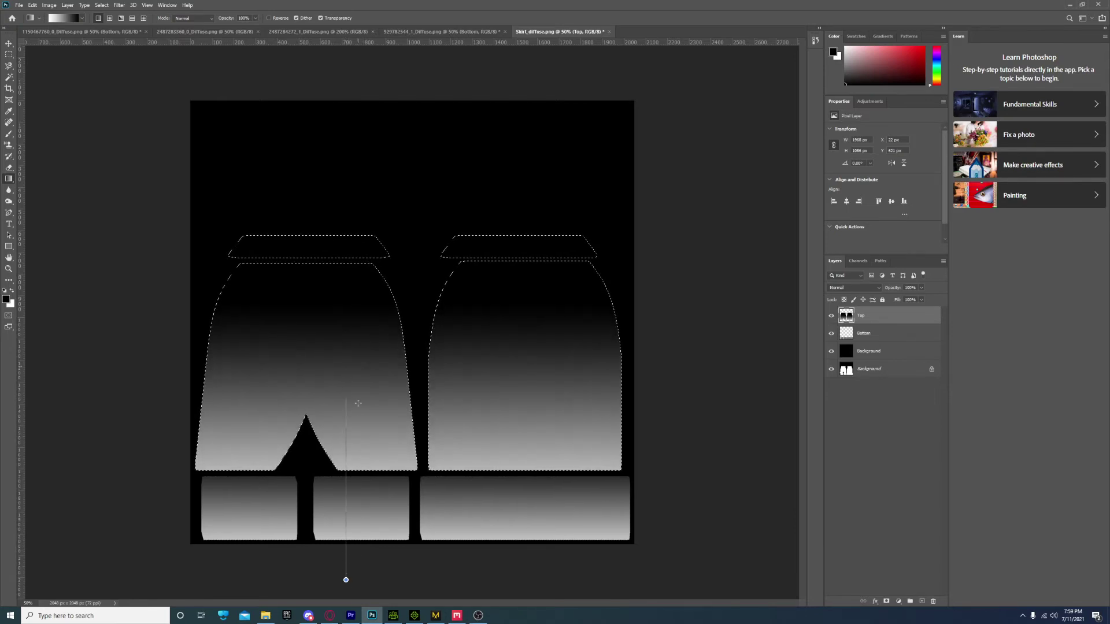
shift+drag(357, 406, 358, 420)
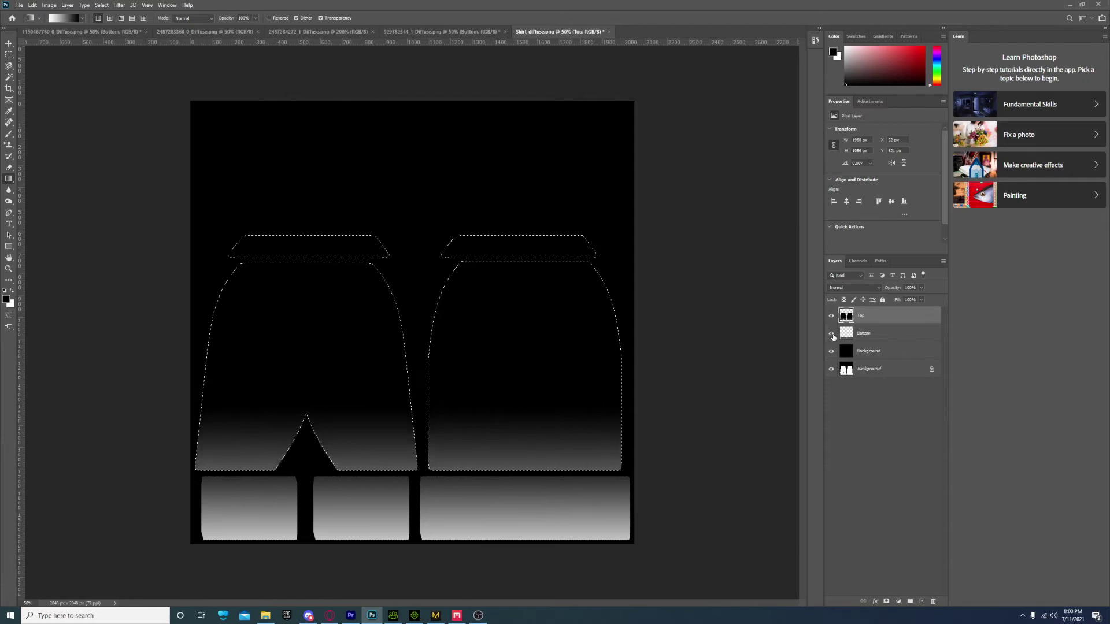
- Hide the Bottom layer and export the skirt gradient as a PNG, replacing Top_Physics_Weightmap.png in the YouTube Tutorial folder
click(831, 334)
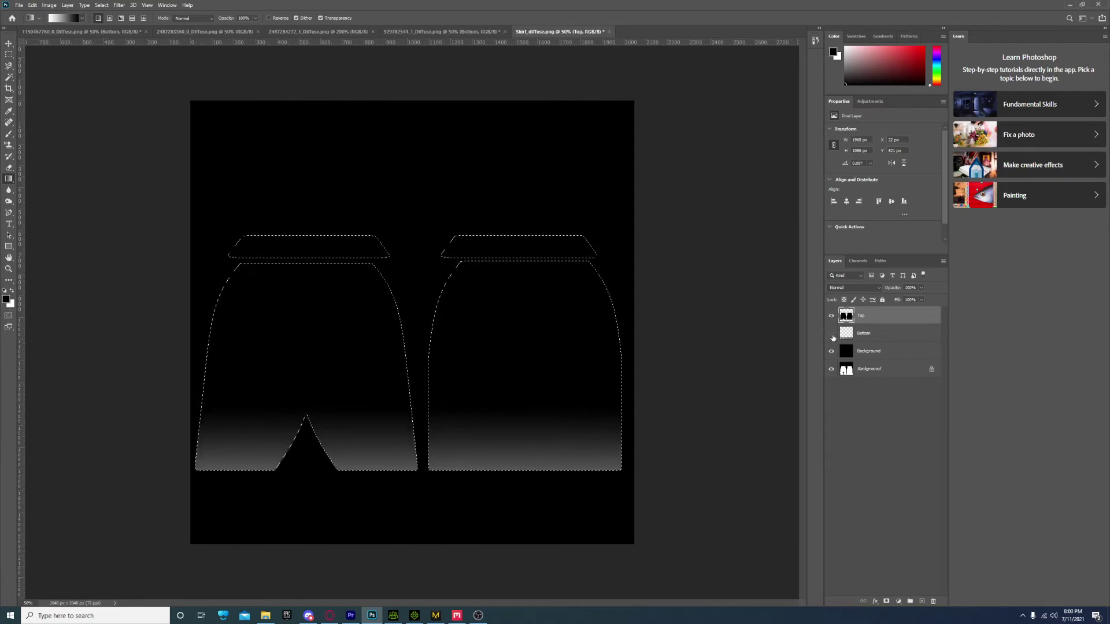
click(19, 5)
mouse_move(66, 135)
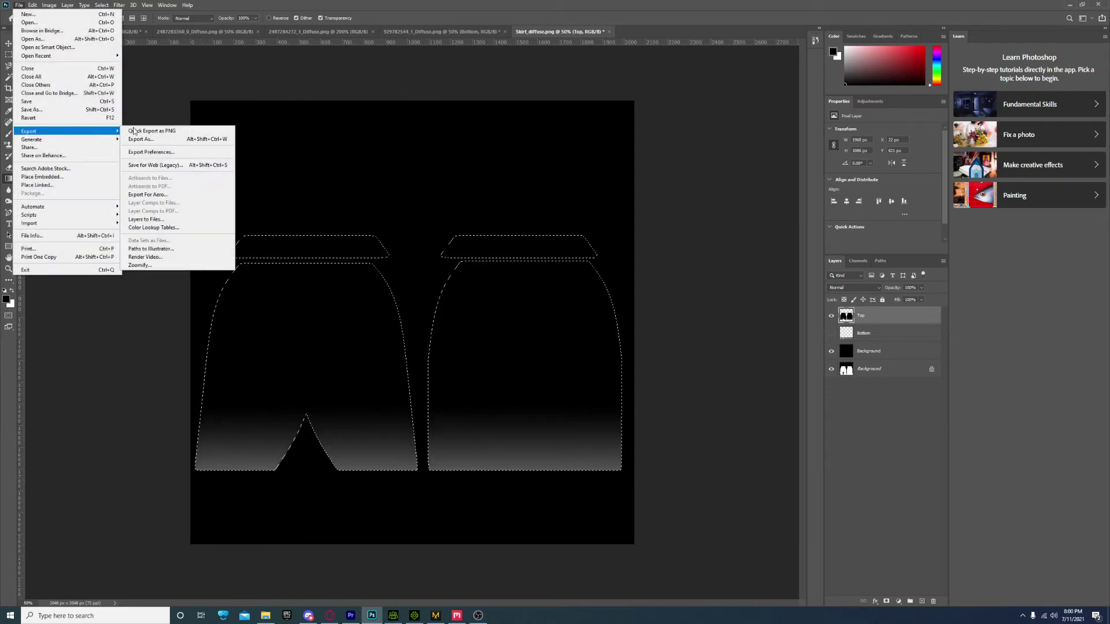
click(167, 131)
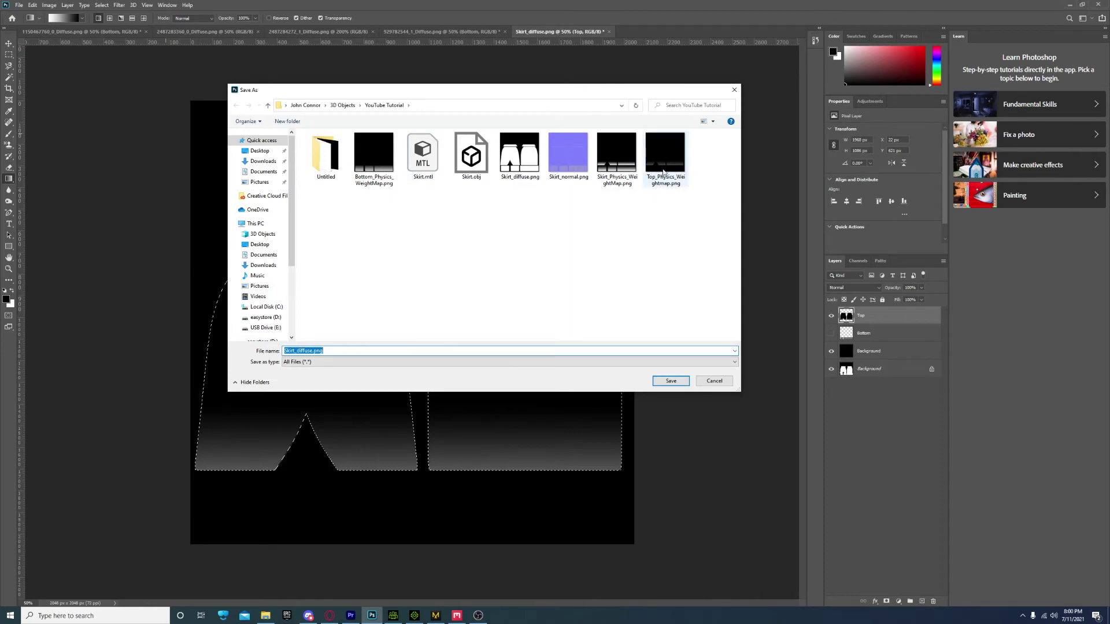
click(664, 170)
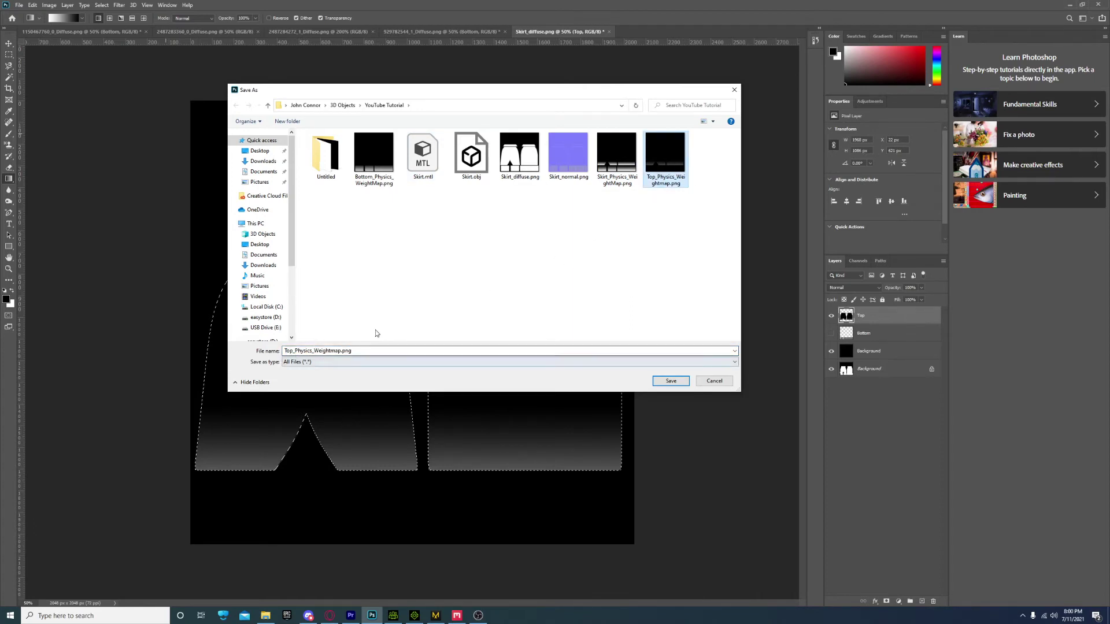
key(Return)
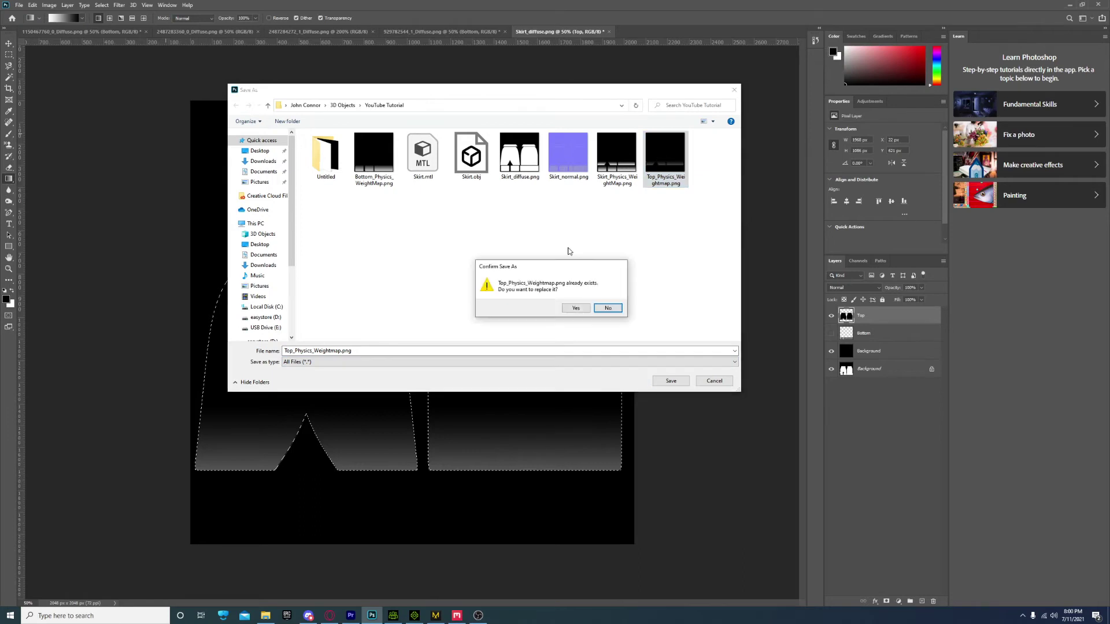
click(577, 312)
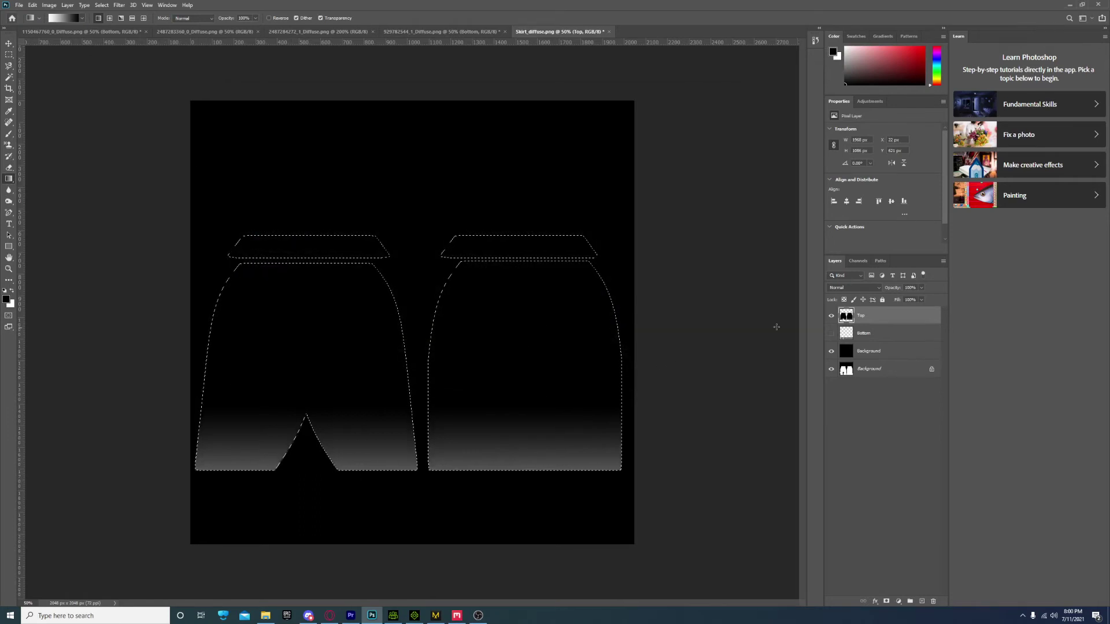
- Show only the fringe gradient over black, clear the selection and export it as a PNG, replacing Bottom_Physics_WeightMap.png
click(830, 315)
click(830, 333)
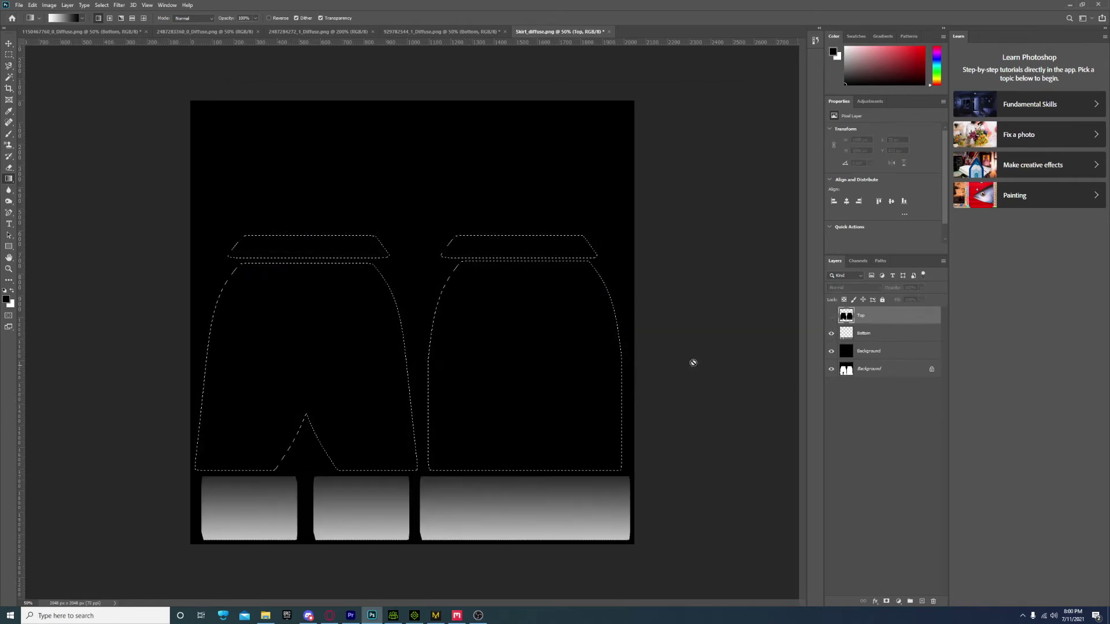
key(ctrl+d)
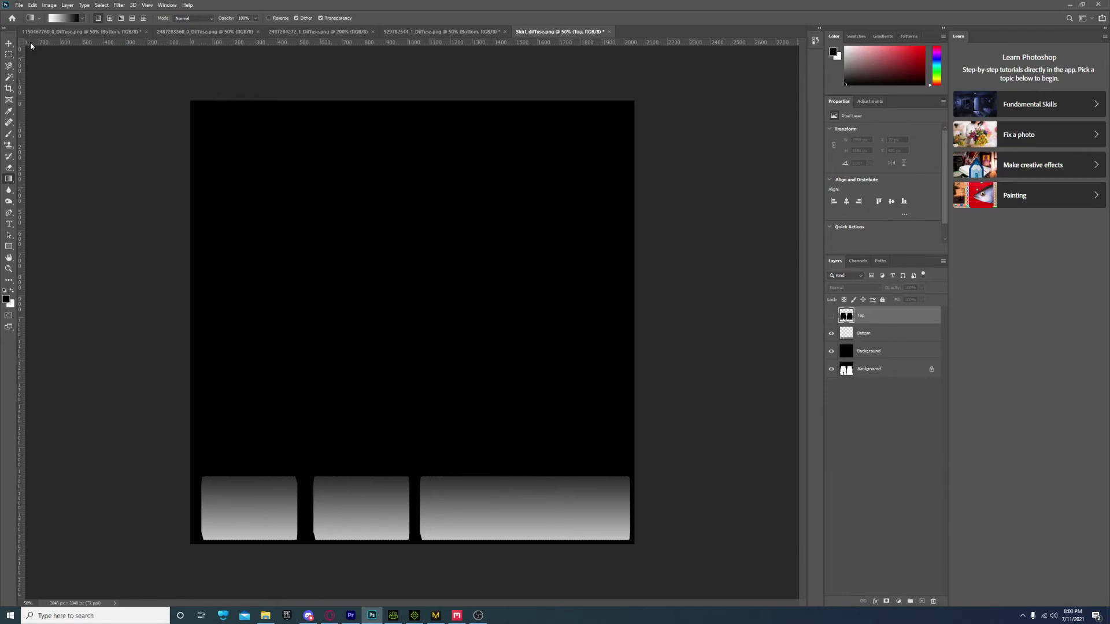
click(20, 7)
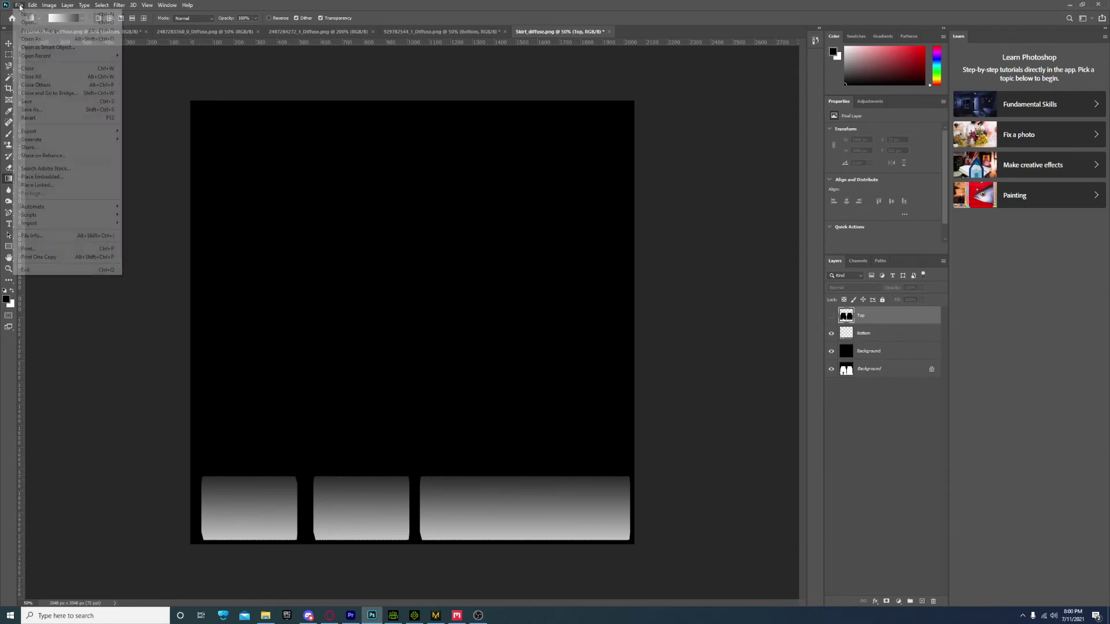
mouse_move(81, 131)
click(163, 132)
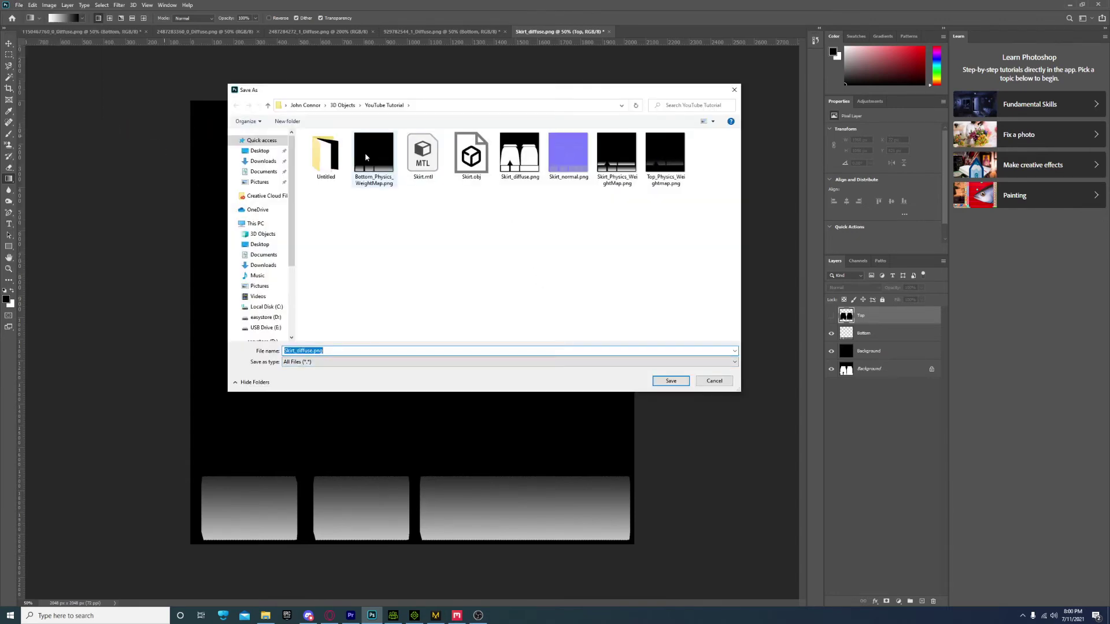
double_click(366, 153)
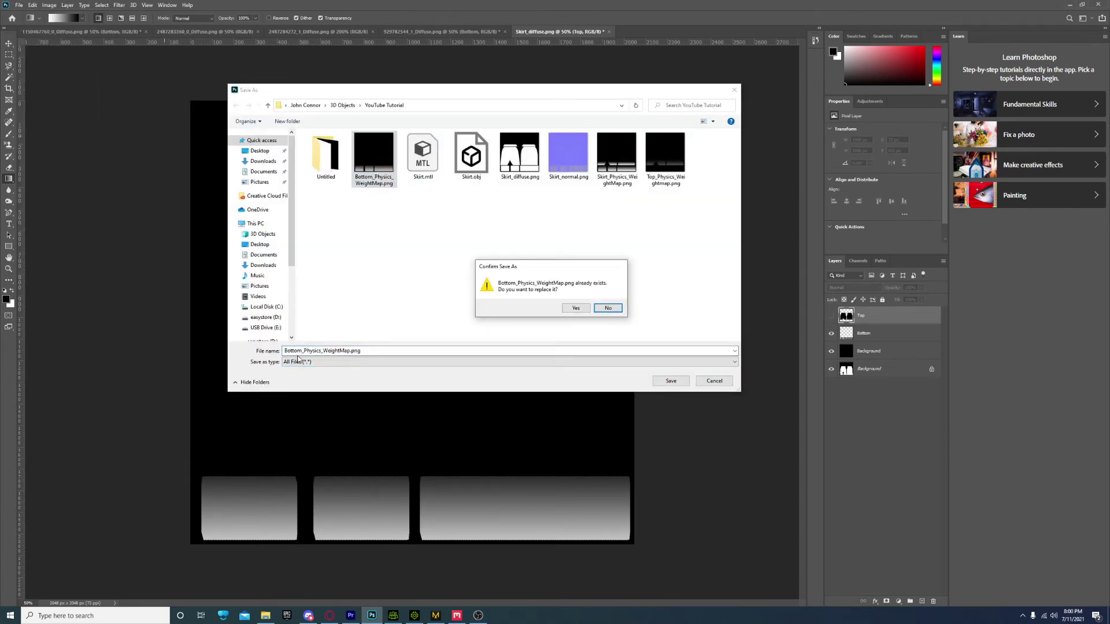
click(575, 308)
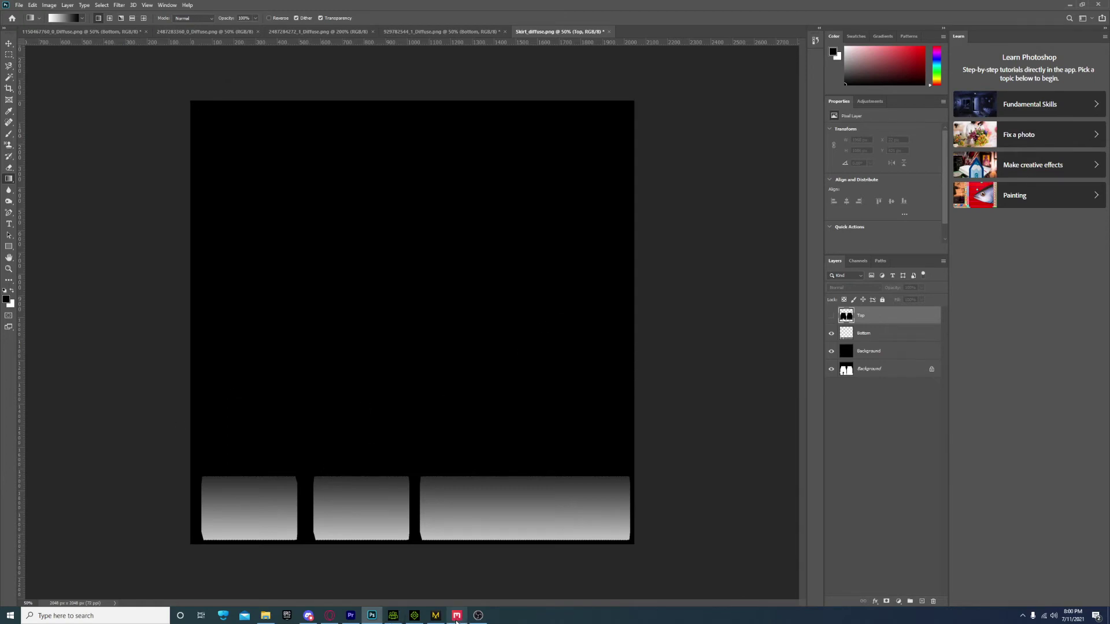
- Switch to iClone and load Top_Physics_Weightmap.png as the weight map of the skirt's Main material
click(419, 618)
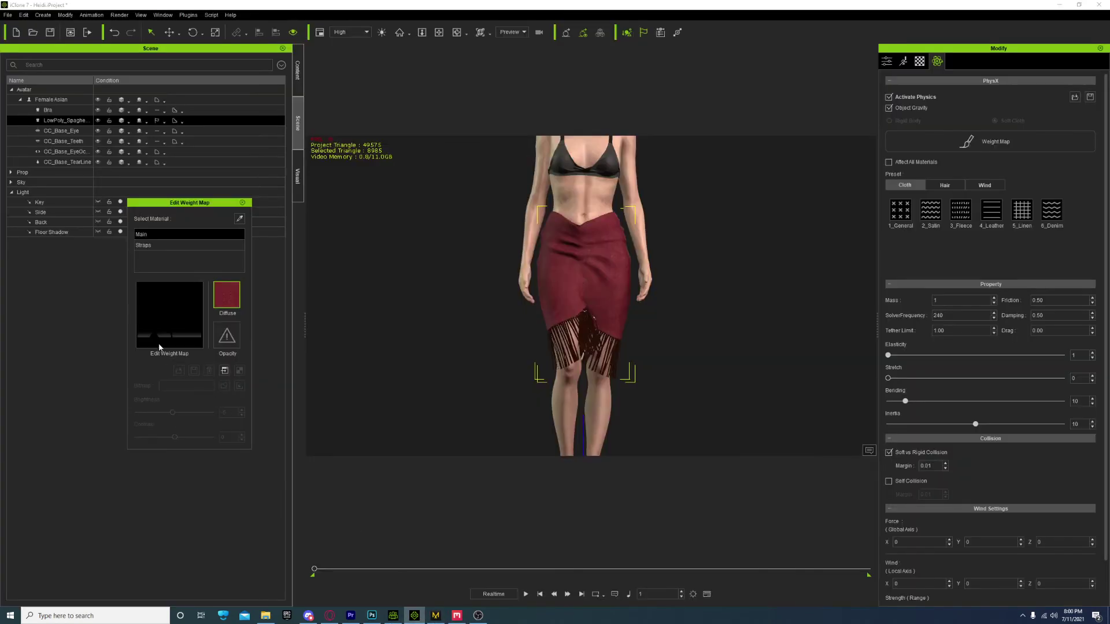
click(171, 315)
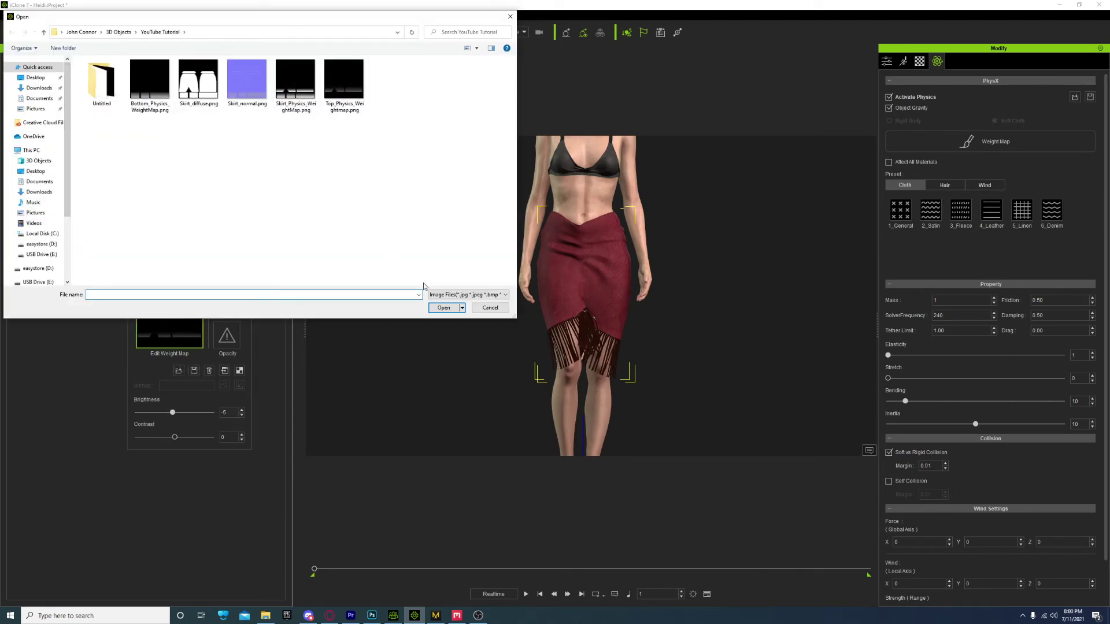
drag(298, 20, 675, 114)
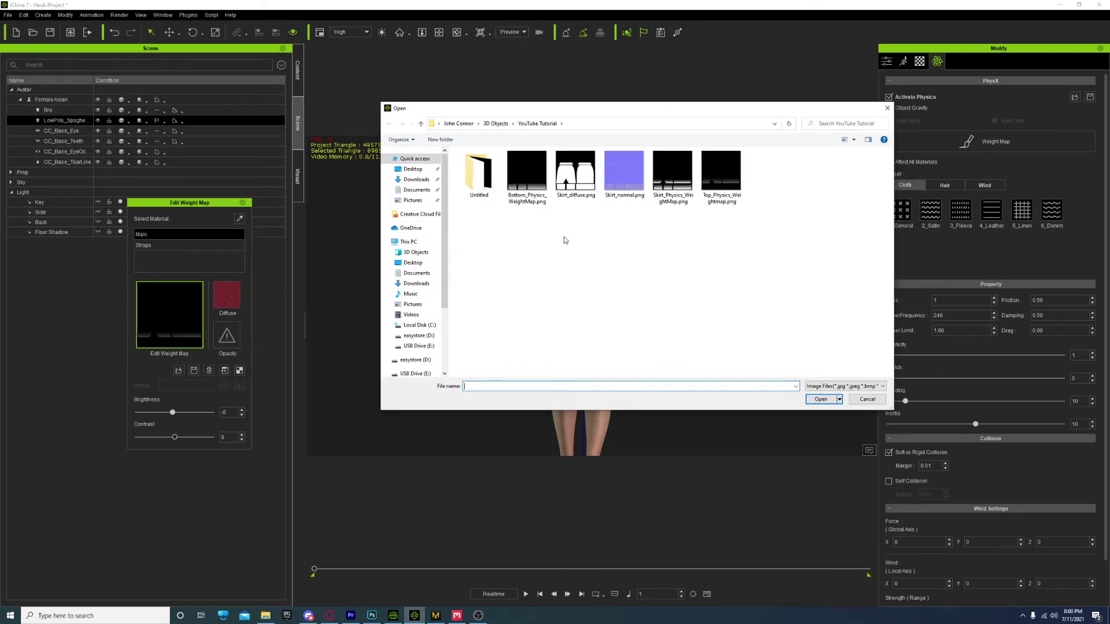
double_click(721, 181)
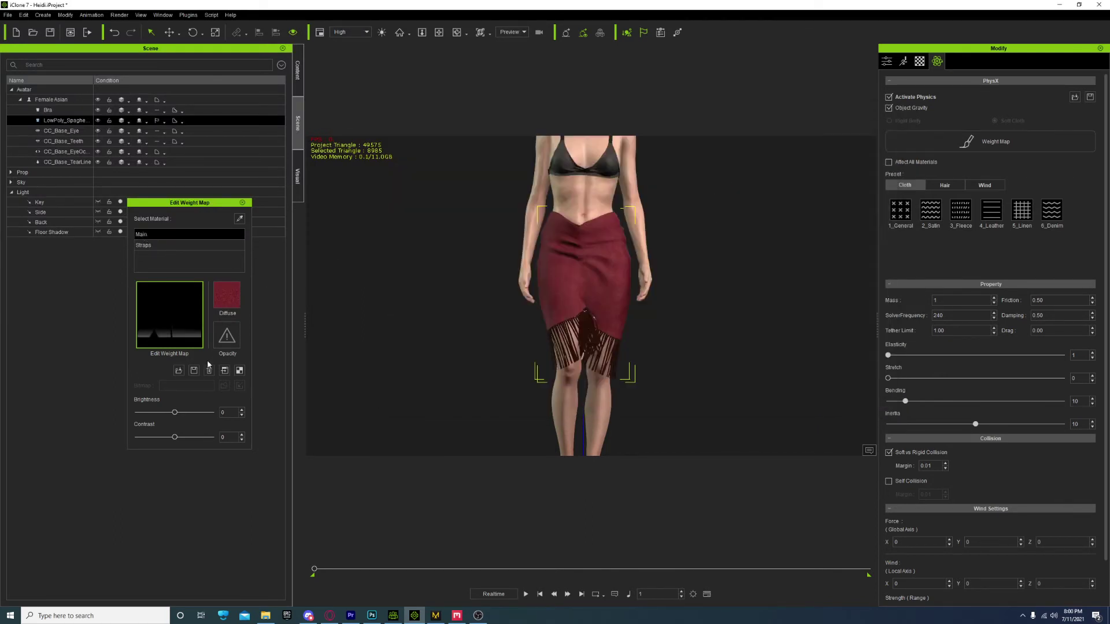
- Load Bottom_Physics_WeightMap.png as the weight map of the skirt's Straps material
click(148, 247)
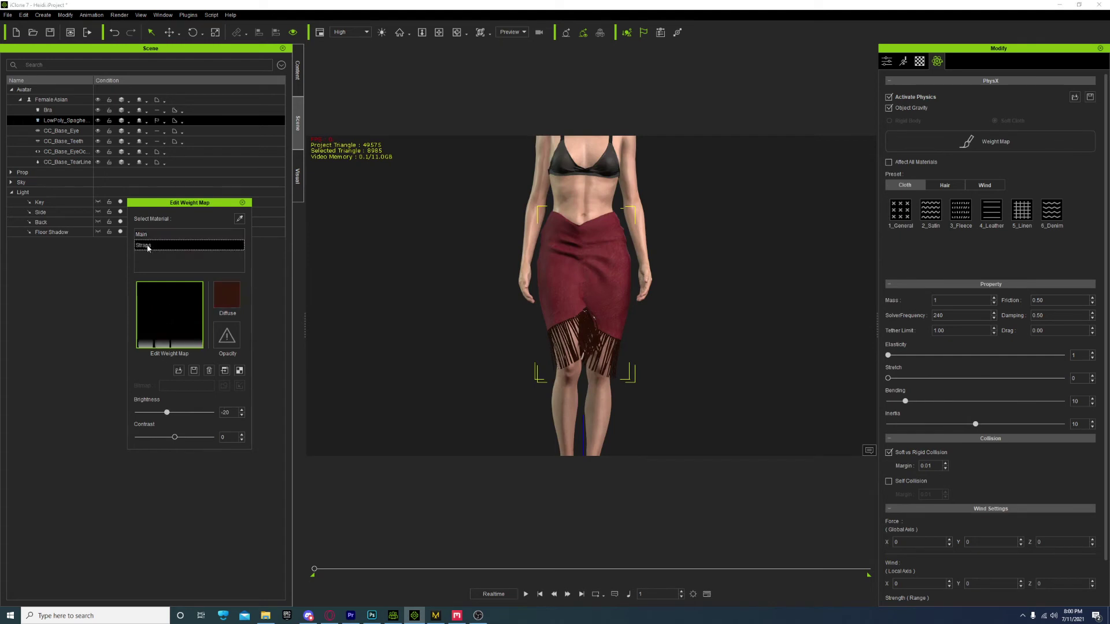
click(167, 327)
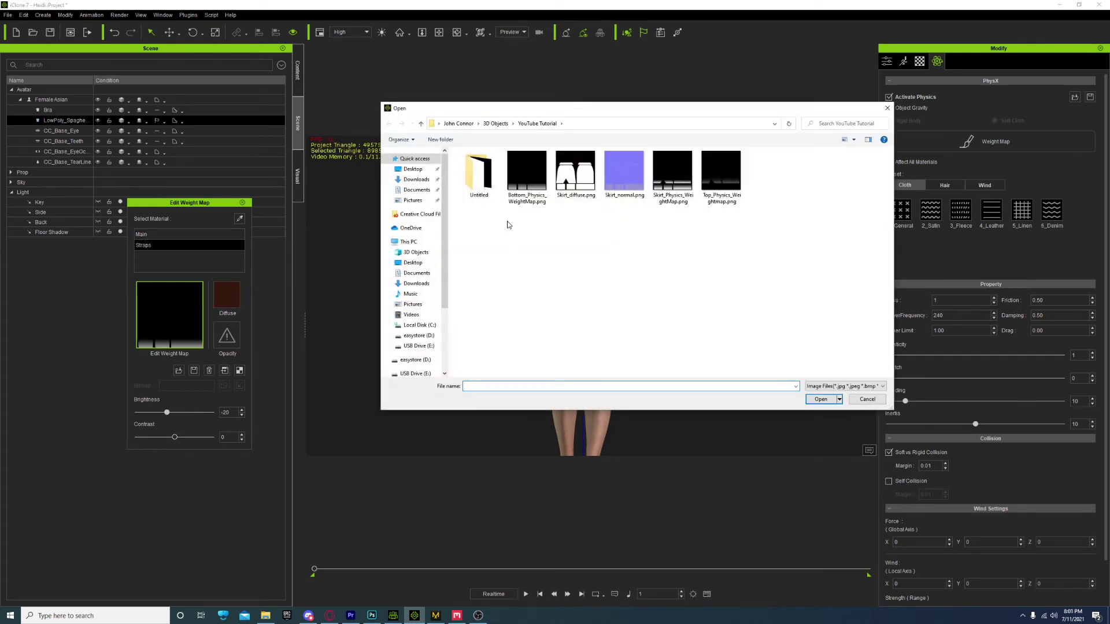
double_click(526, 178)
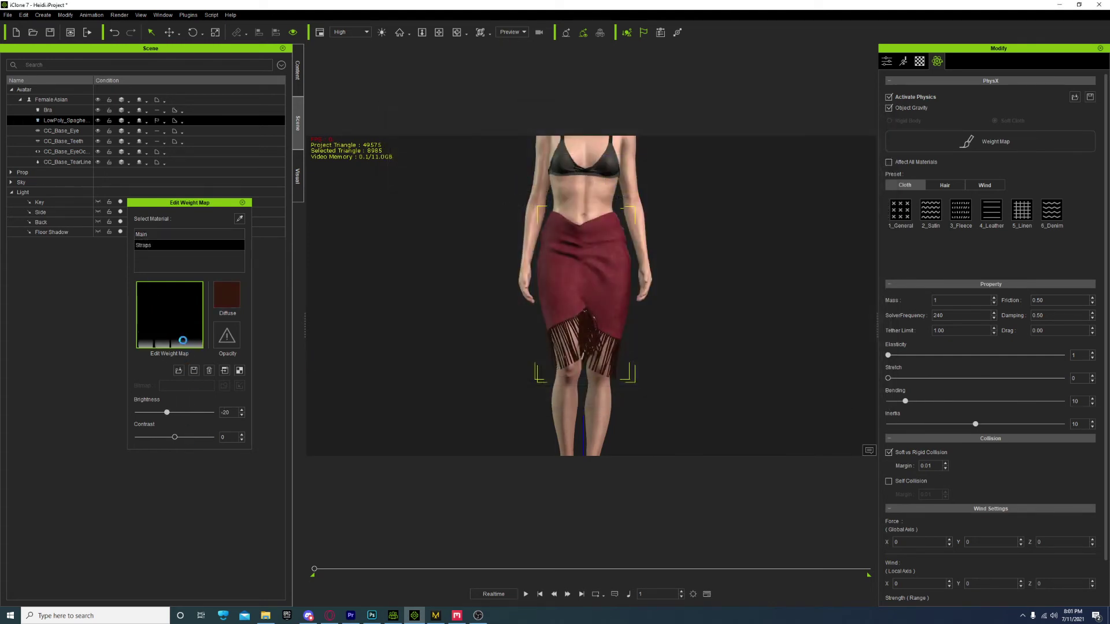
- Play the animation to check how the skirt and fringe move, and return to the first frame
click(525, 594)
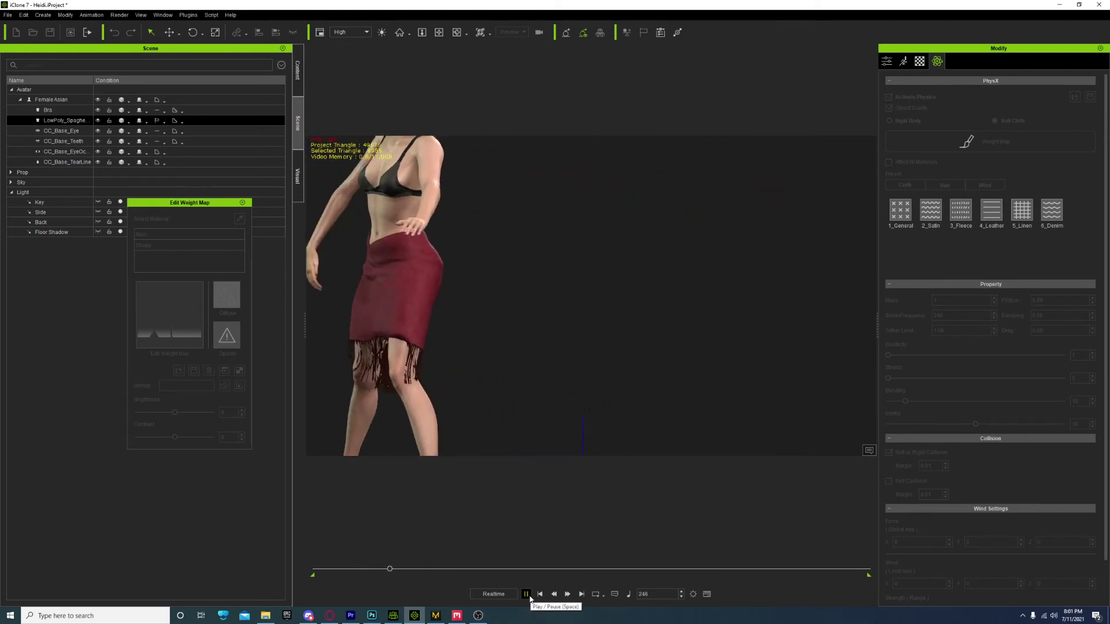
click(525, 594)
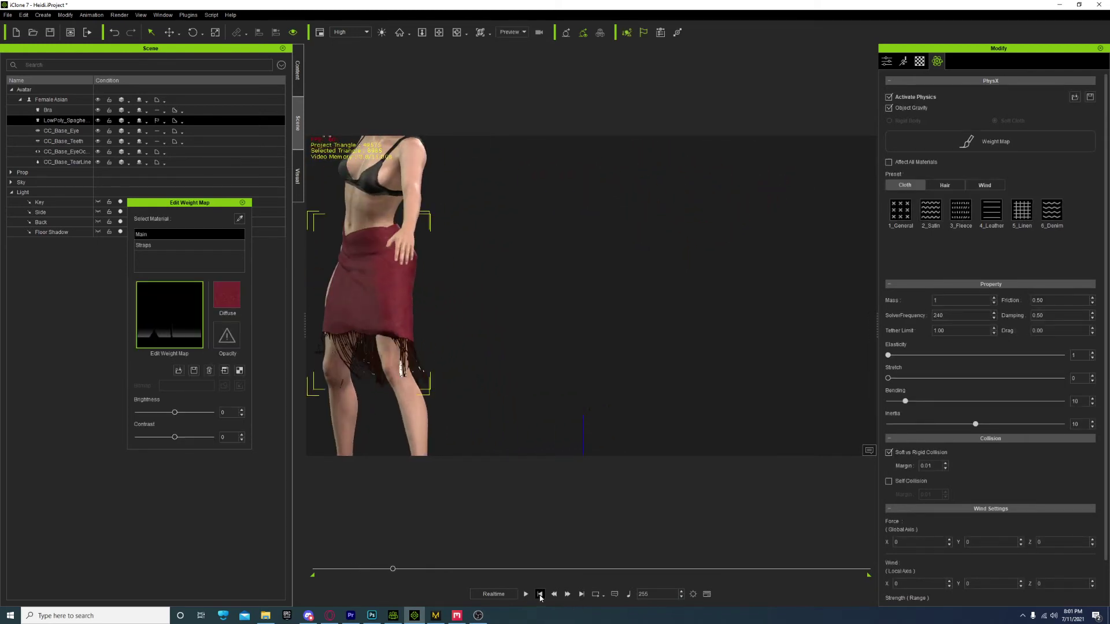
click(539, 594)
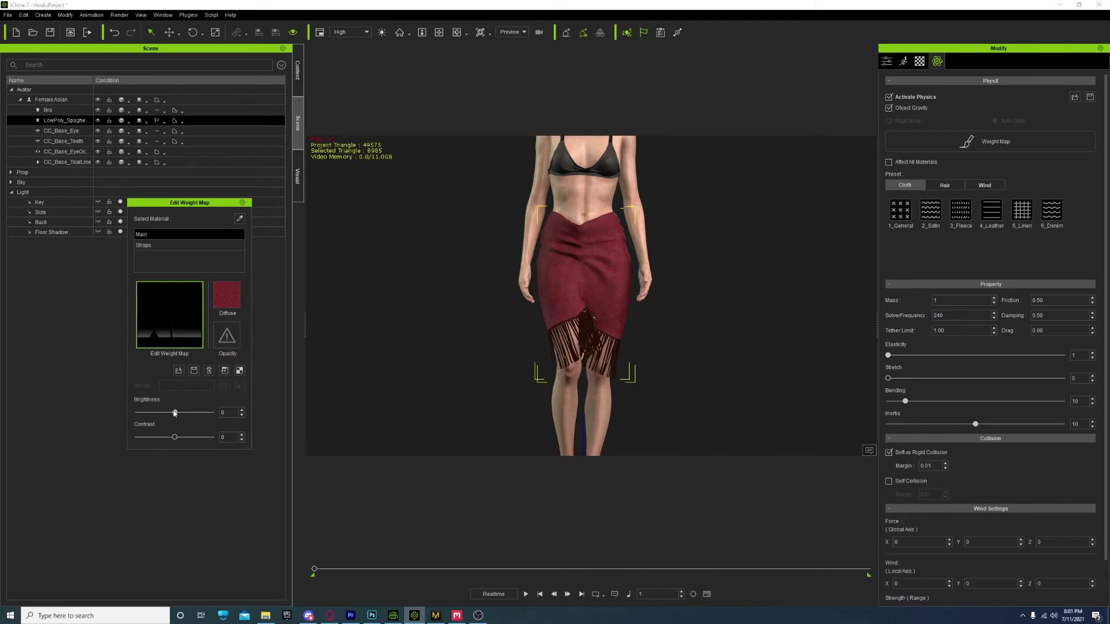
- Lower the Main weight map's brightness slightly, set the Straps weight map's brightness to -10, and test both in playback
drag(175, 412, 171, 413)
click(152, 245)
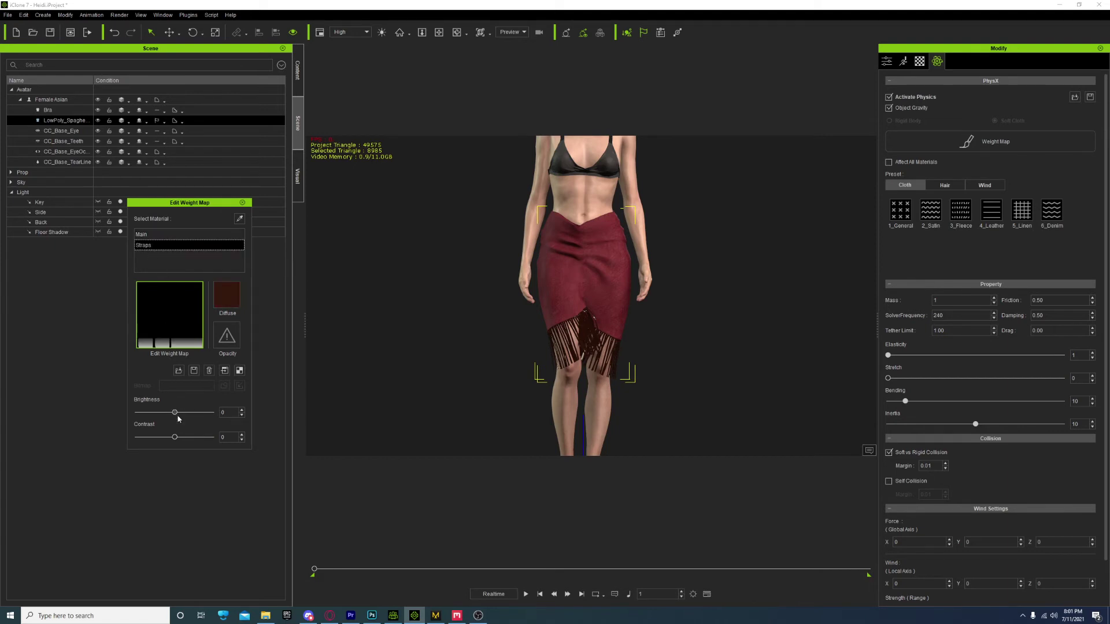
drag(175, 412, 171, 412)
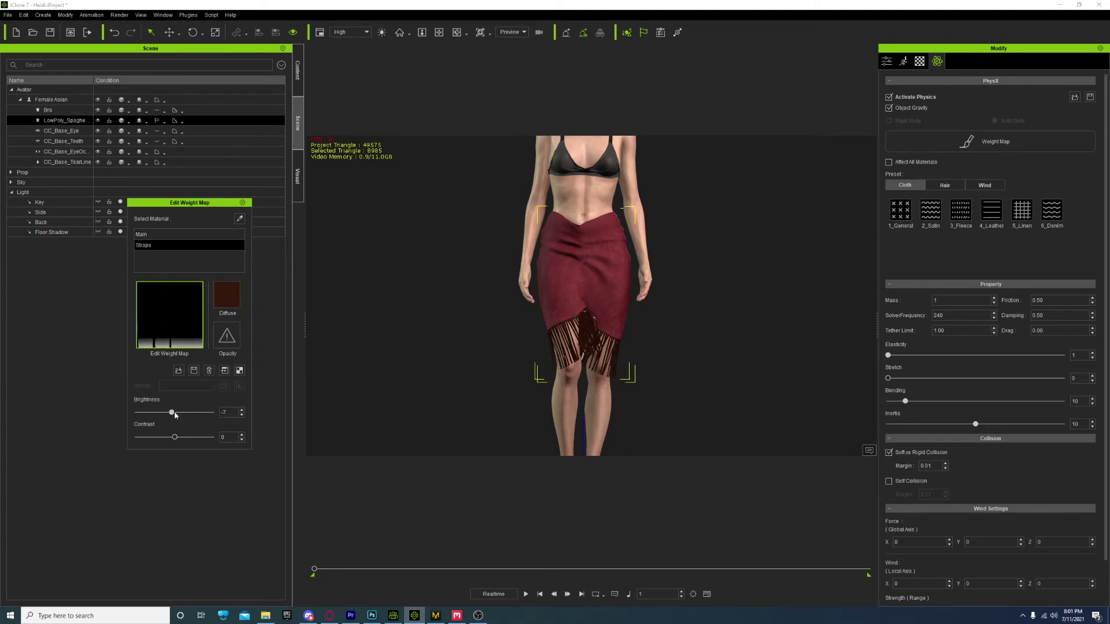
click(526, 594)
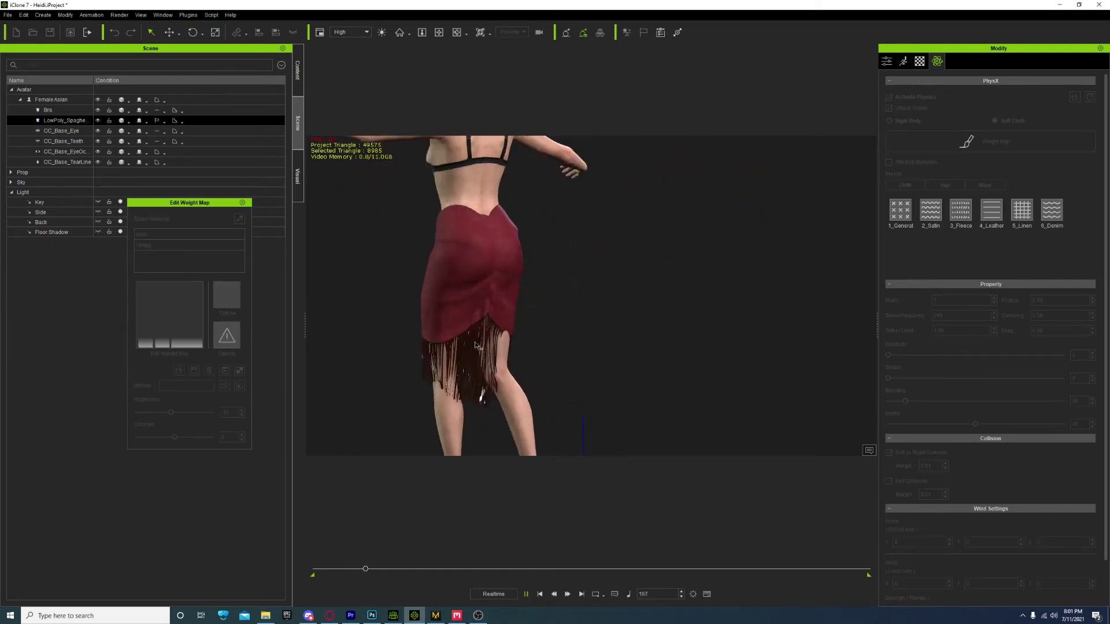
click(538, 594)
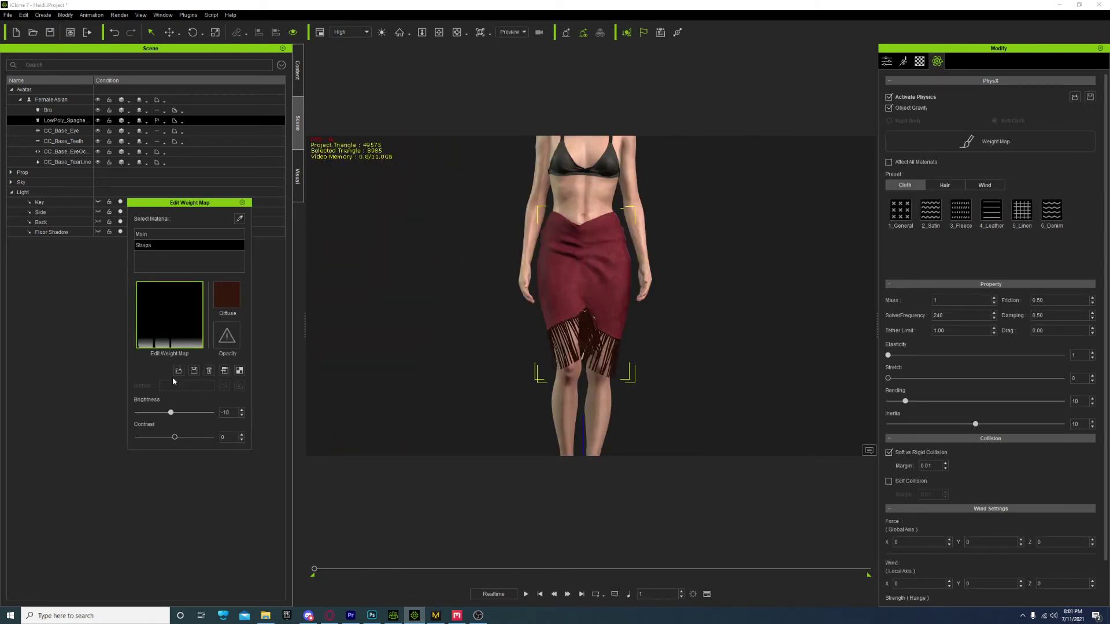
- Set the Straps weight map's brightness to -24 and play the animation to check the fringe
drag(171, 413, 169, 413)
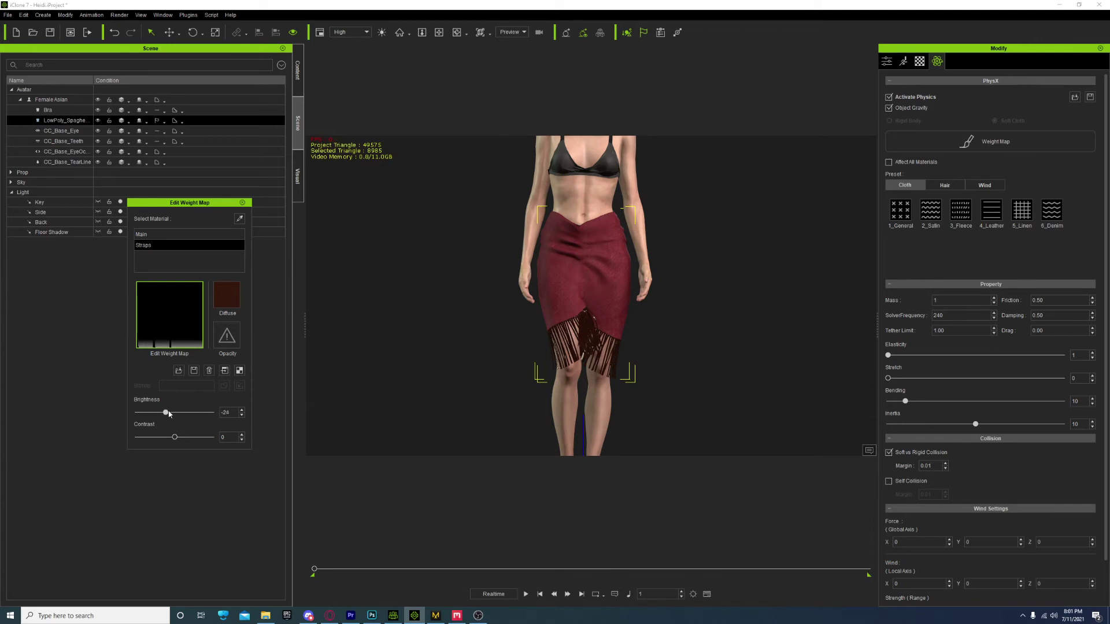
click(525, 594)
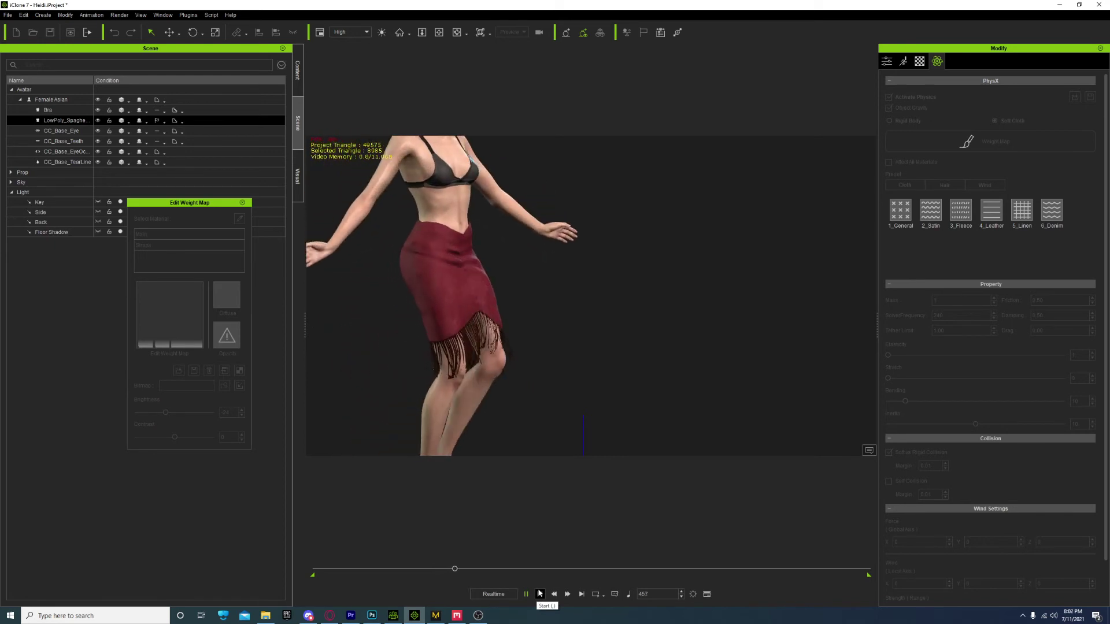
click(539, 594)
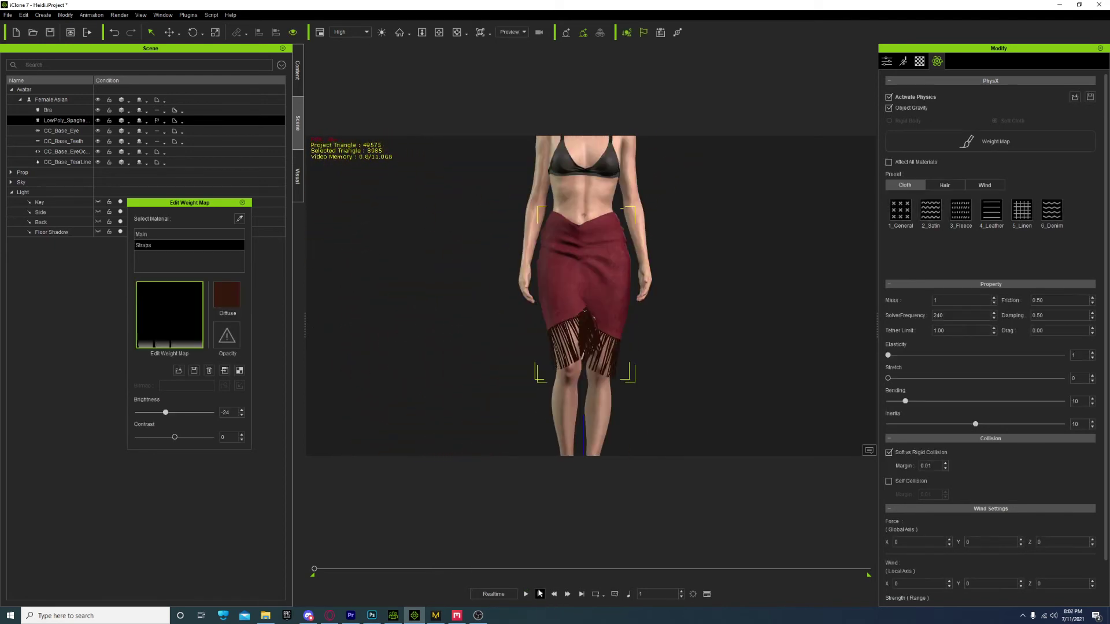
- Test the Main weight map at brightness 15 in playback, and bring its brightness back to about zero
click(144, 235)
drag(170, 412, 181, 417)
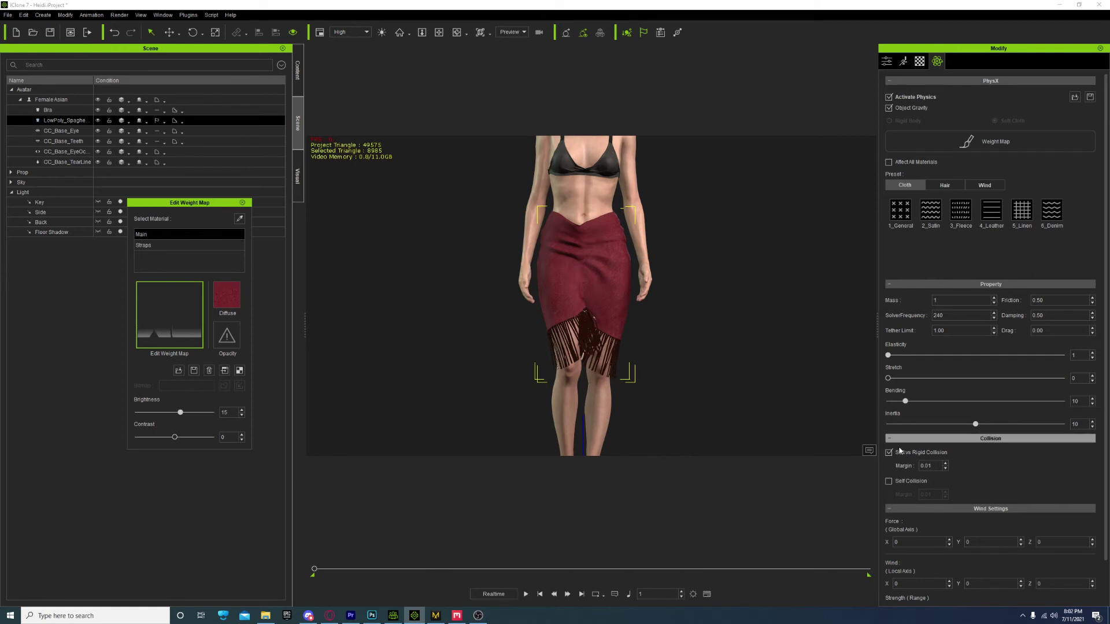
click(525, 594)
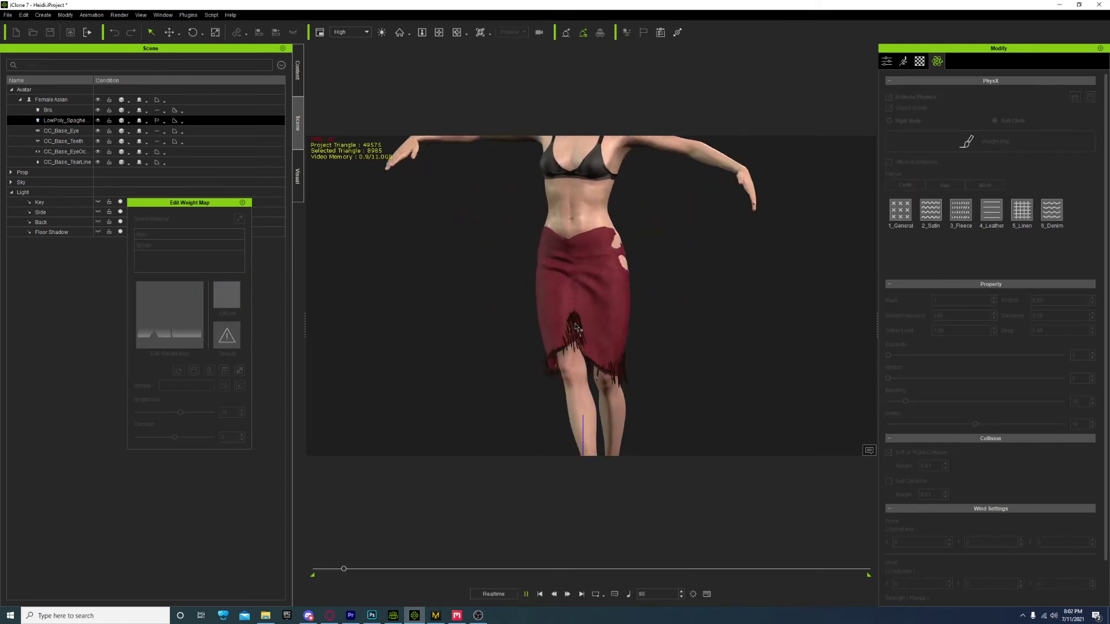
click(539, 594)
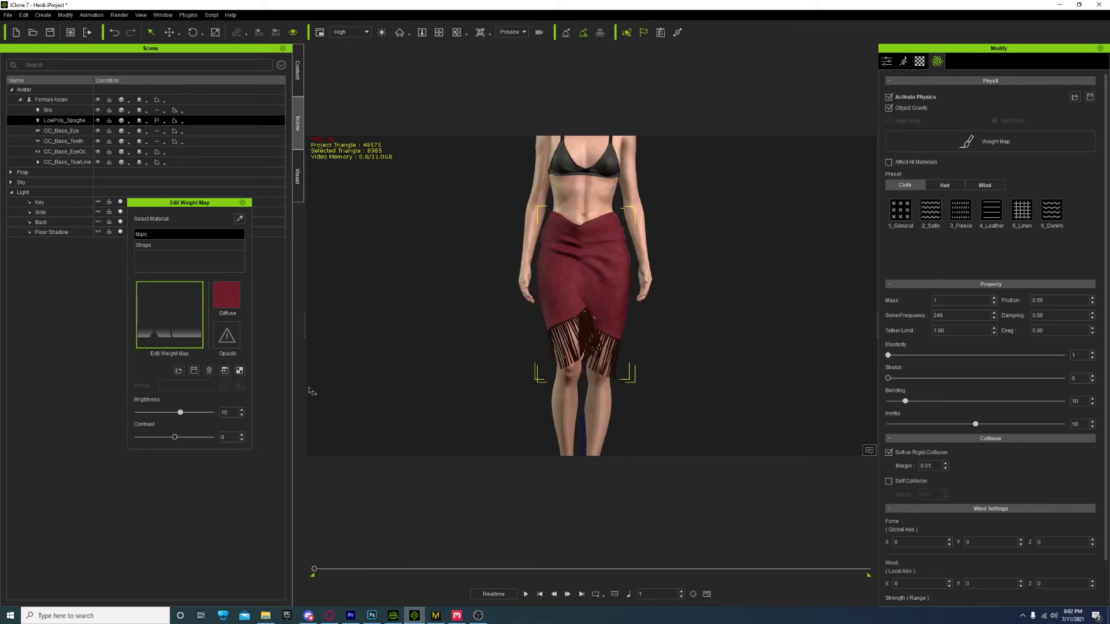
drag(180, 414, 176, 415)
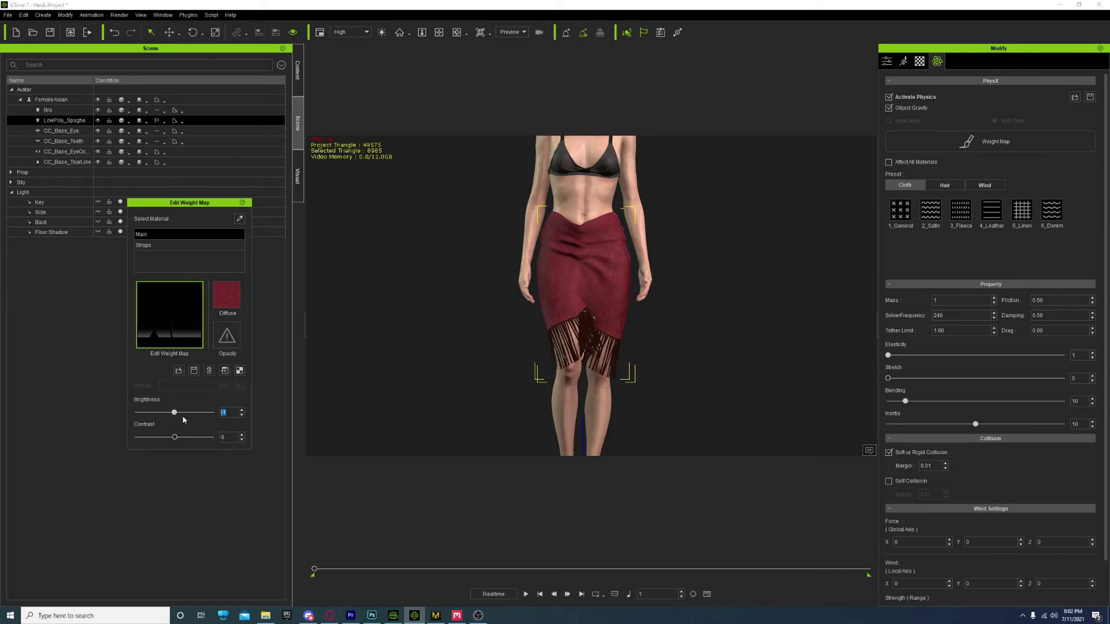
- Switch to Photoshop and hide every layer of Skirt_diffuse.png except the locked white-on-black Background layer
click(368, 615)
click(831, 334)
click(831, 316)
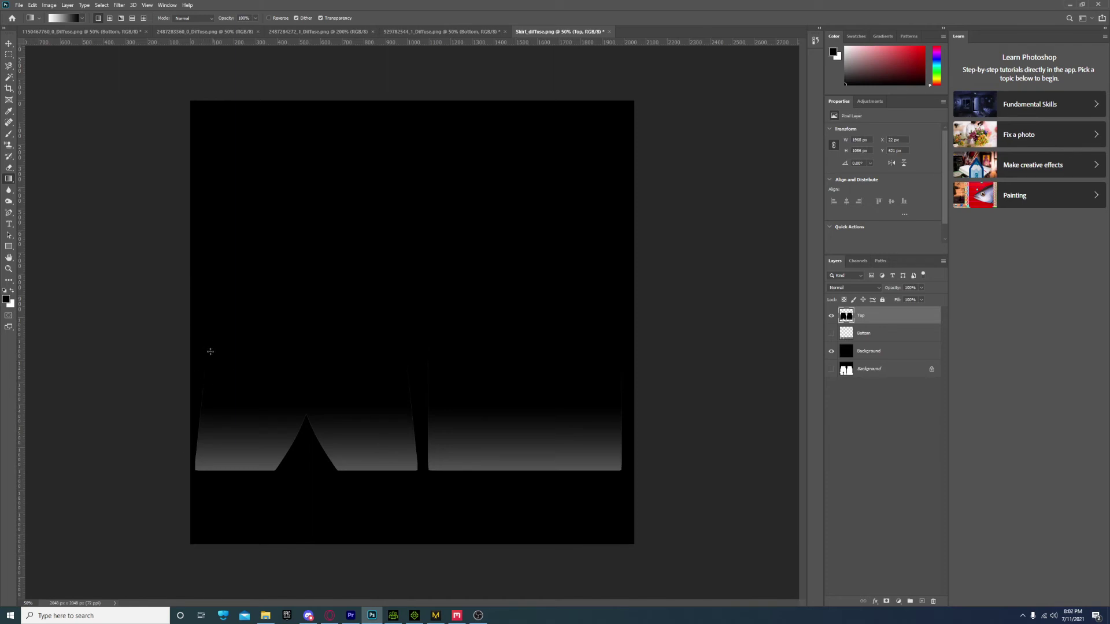
click(831, 316)
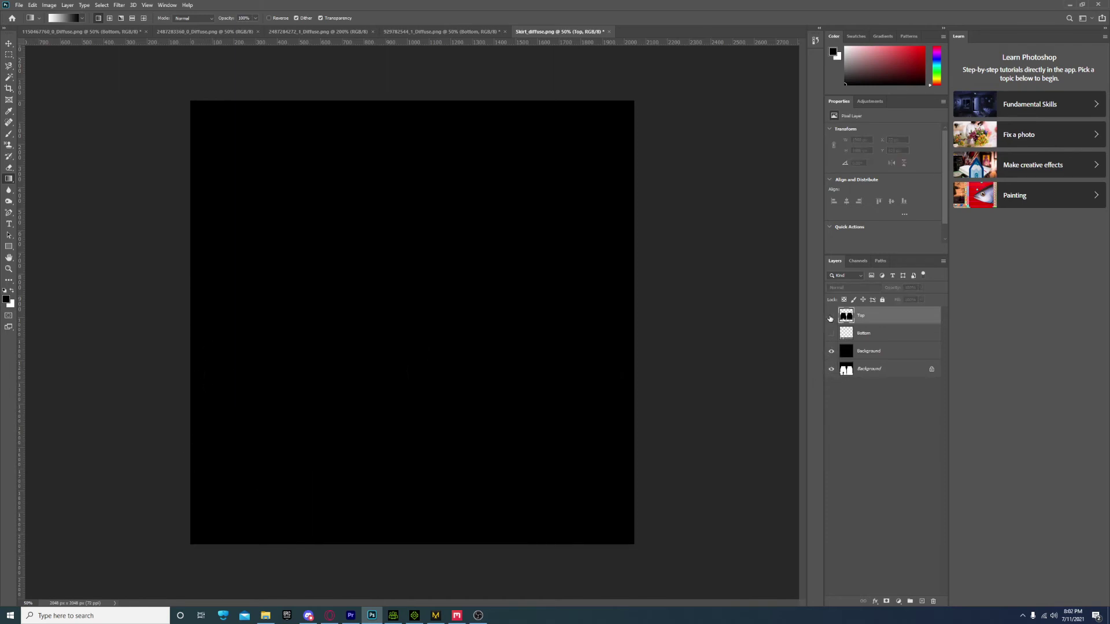
click(831, 316)
click(831, 351)
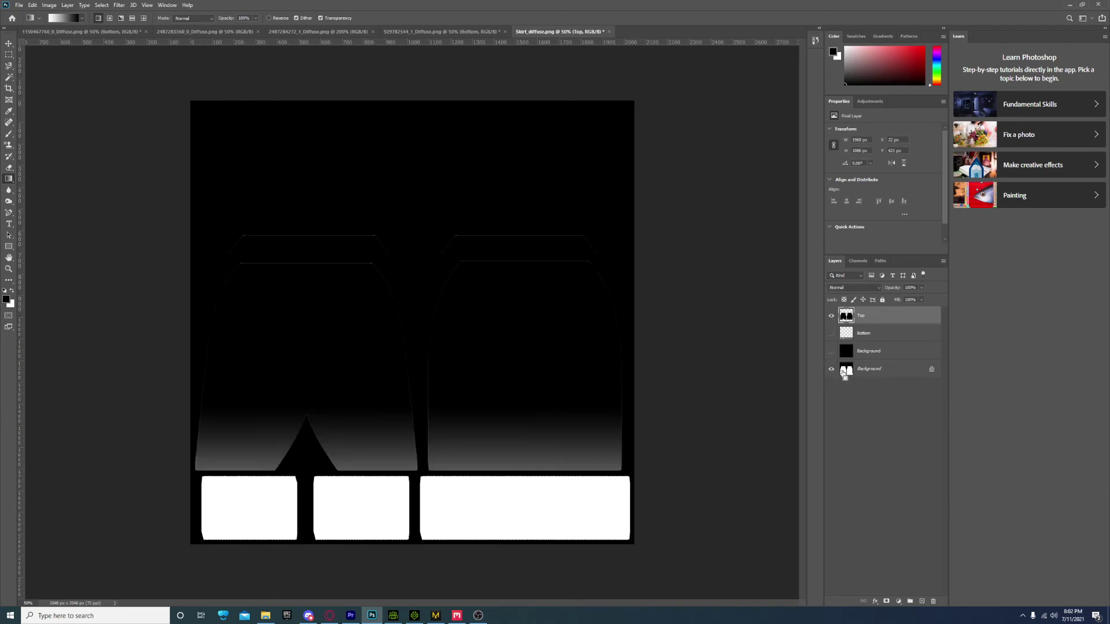
click(830, 322)
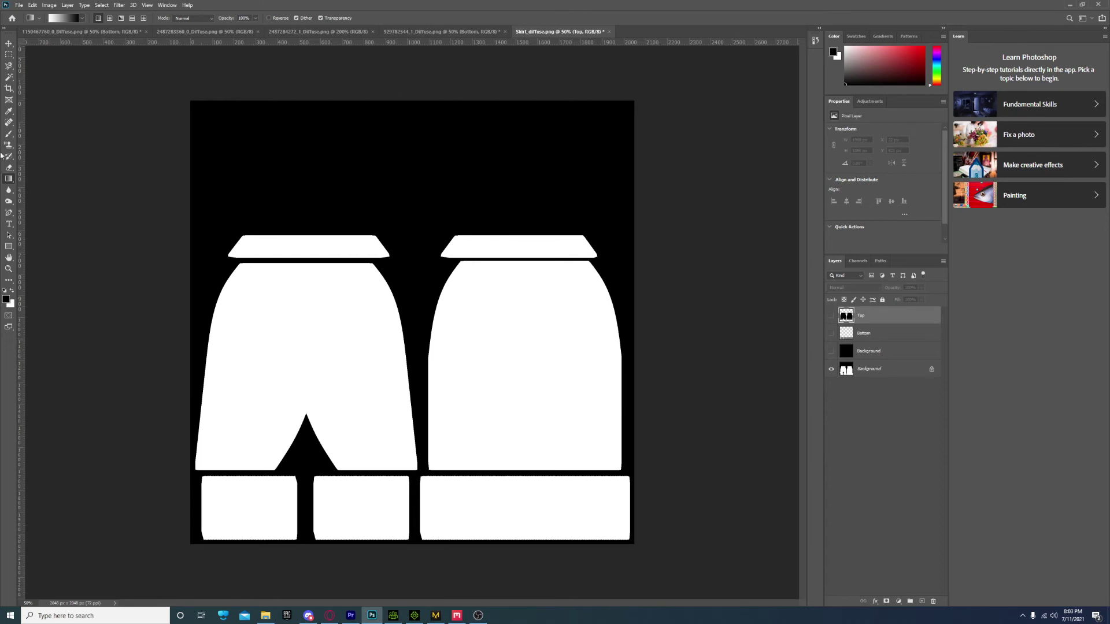
- Select both main skirt panels and both waistband pieces on the locked Background layer with the Magic Wand
click(9, 83)
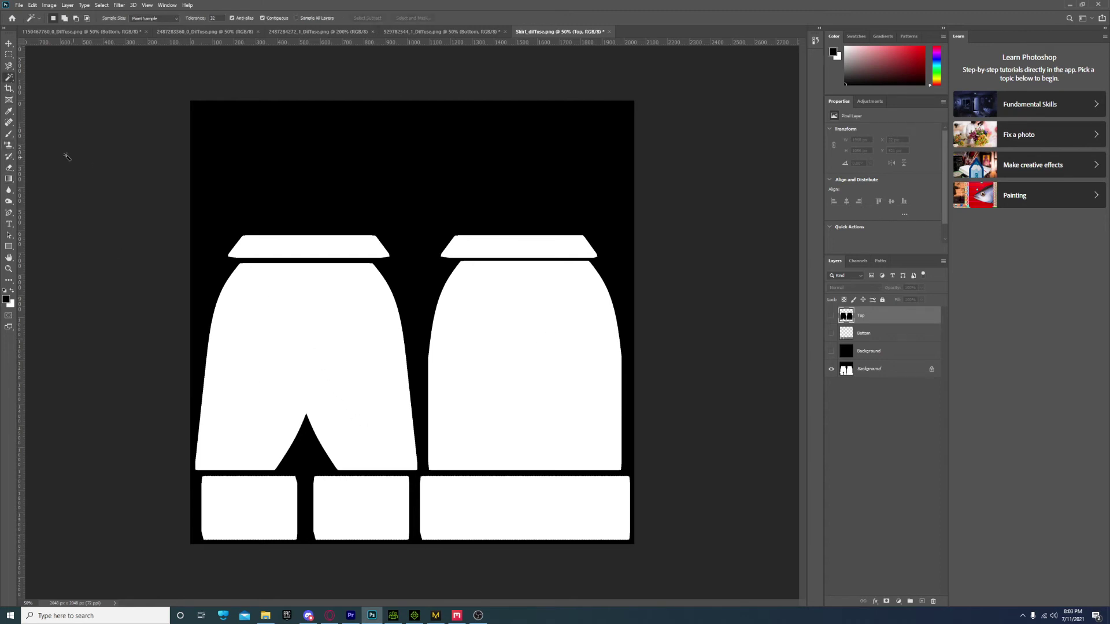
click(292, 346)
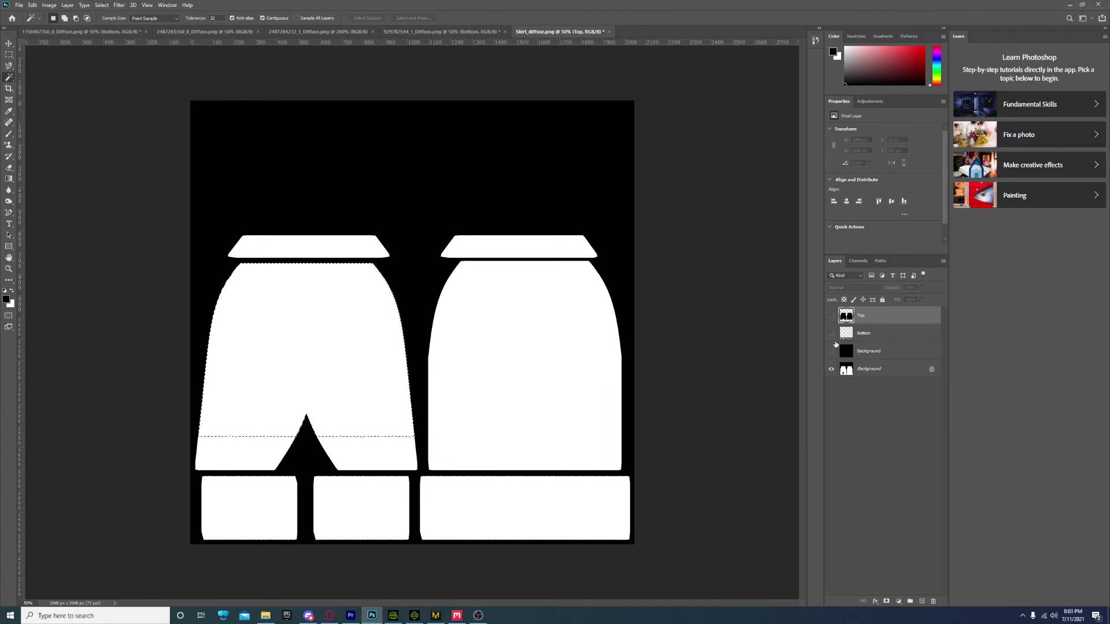
click(868, 371)
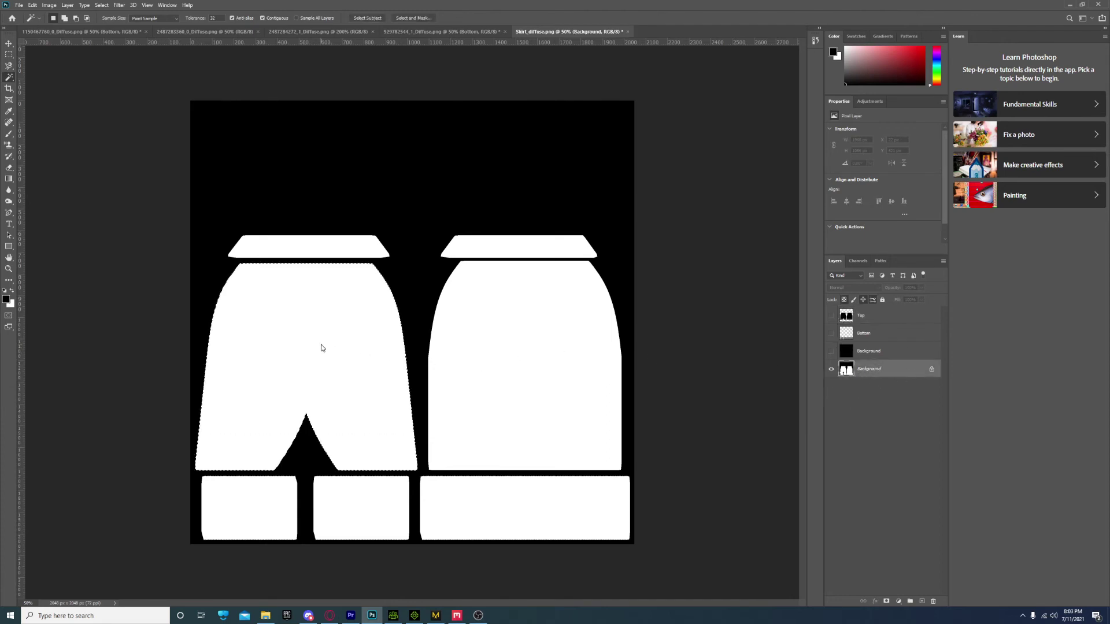
shift+click(500, 364)
shift+click(491, 251)
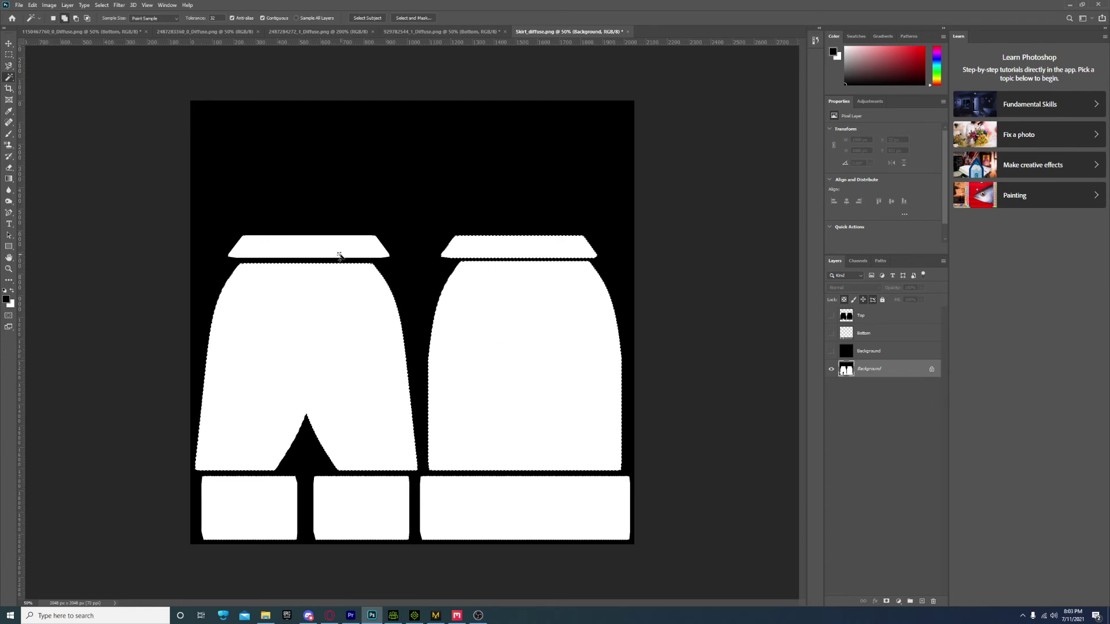
shift+click(338, 251)
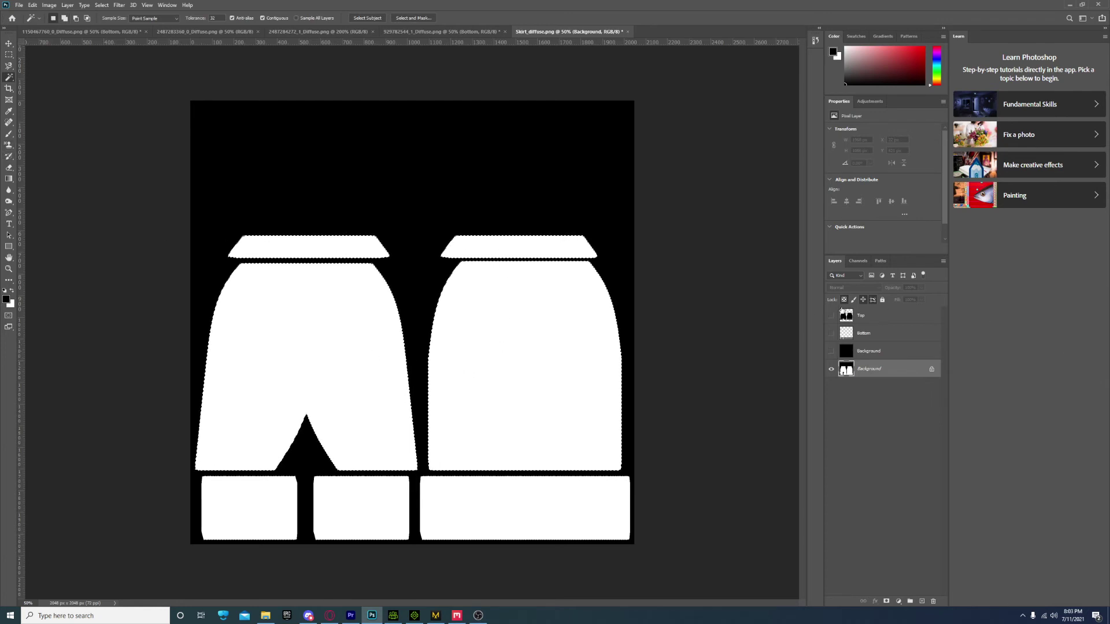
- Make the Top layer active and show the Top, Bottom and black Background layers
click(862, 317)
click(831, 351)
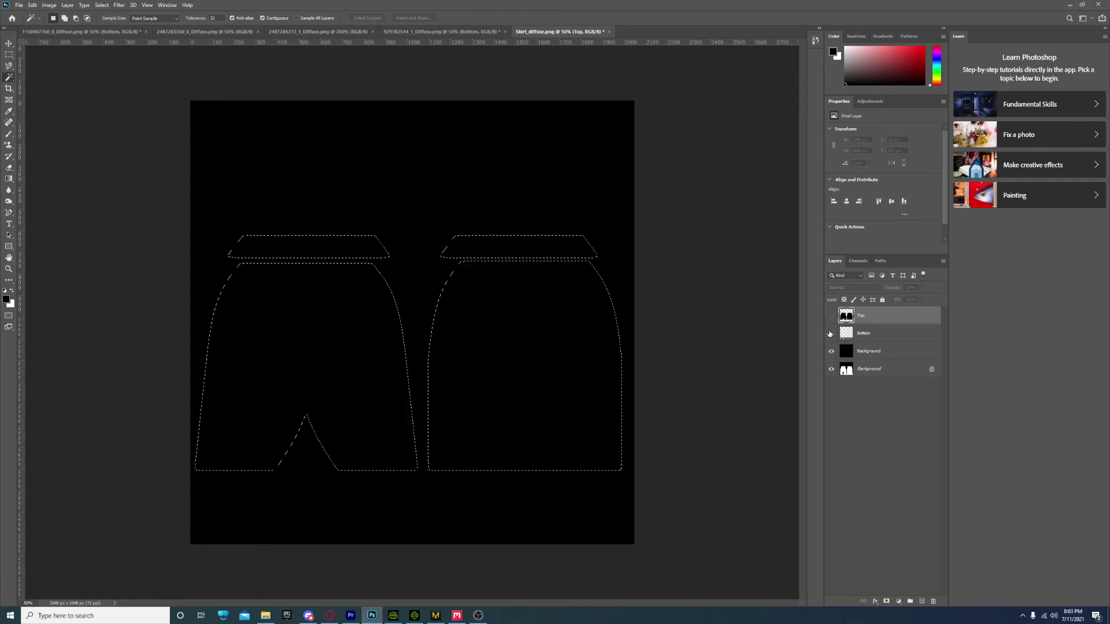
click(831, 333)
click(831, 315)
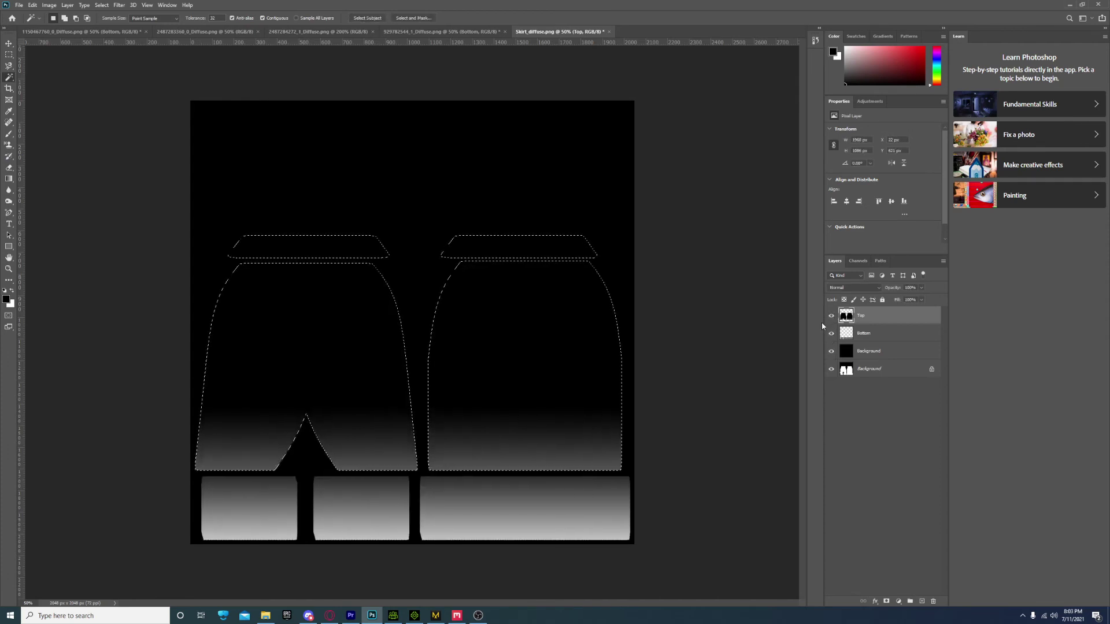
- Invert the skirt panel selection, delete everything outside the panels on the Top layer, and deselect
key(ctrl+shift+i)
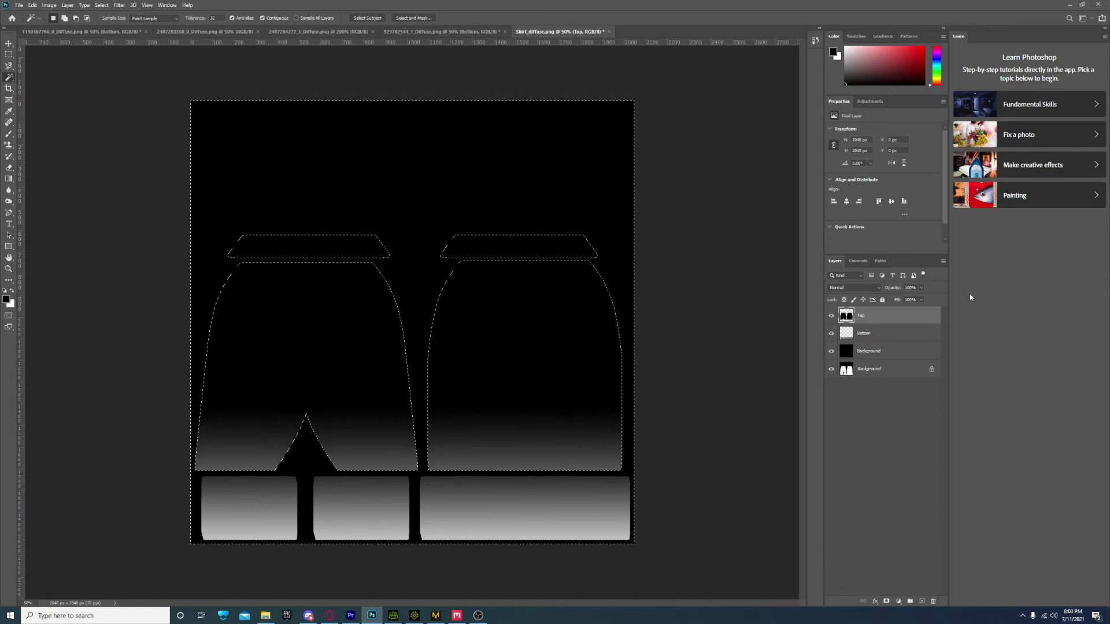
click(102, 5)
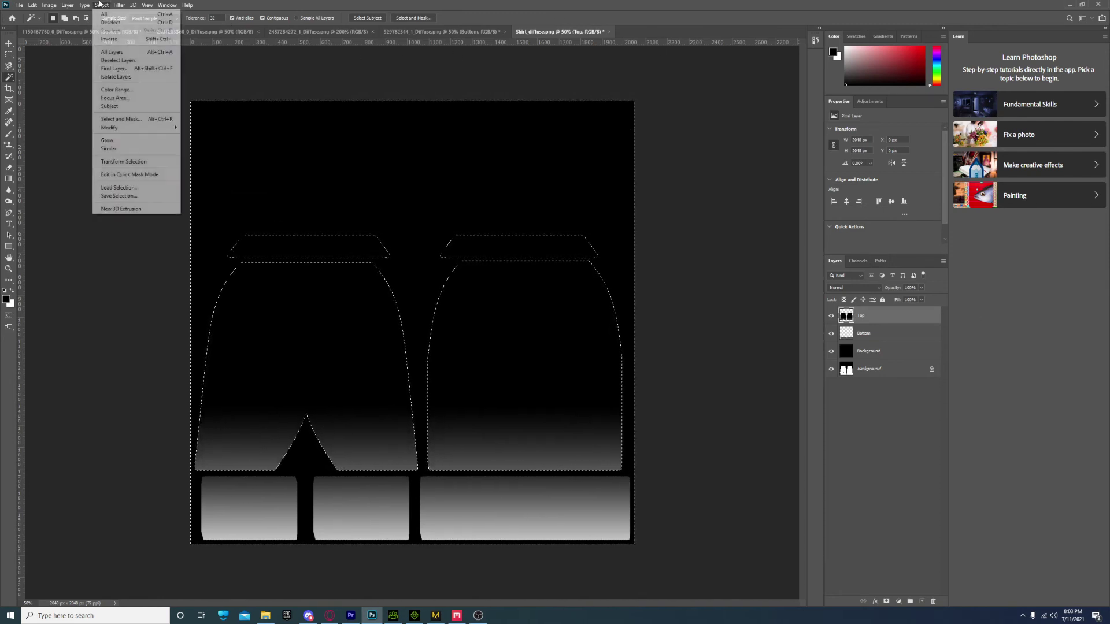
click(120, 39)
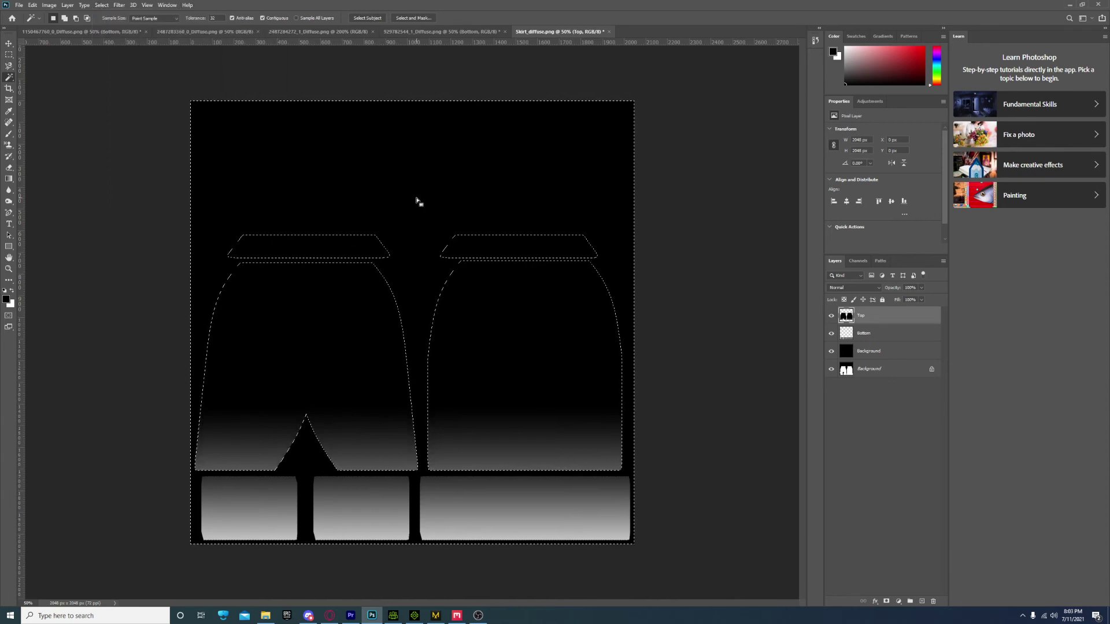
key(Delete)
key(ctrl+d)
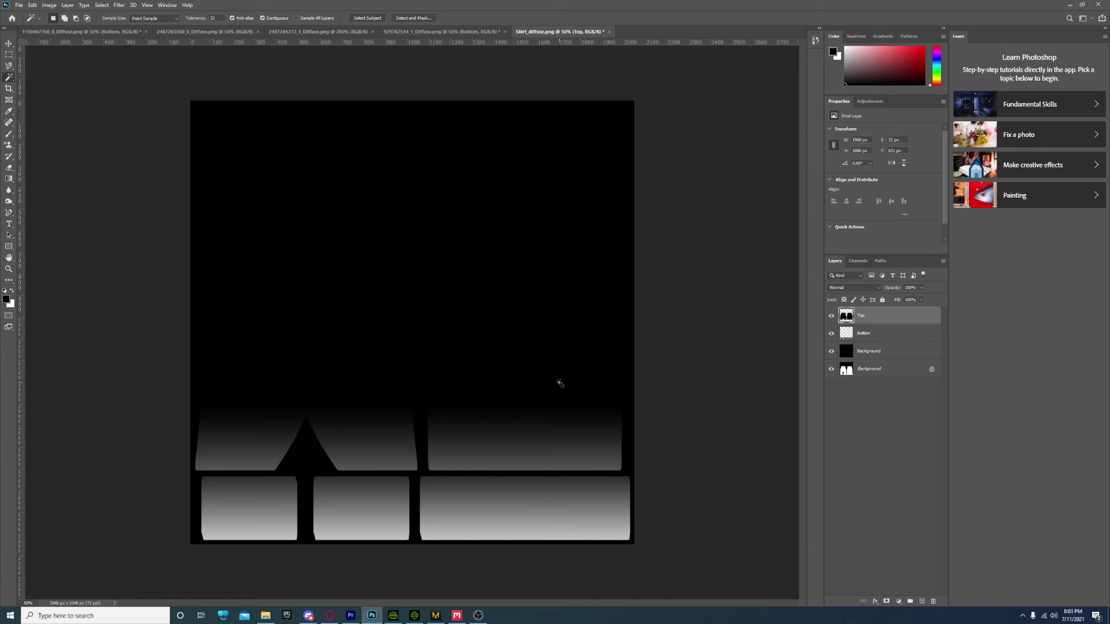
- Select the empty area around the Top layer's panels, contract the selection, clear everything outside the panels, and deselect
click(428, 290)
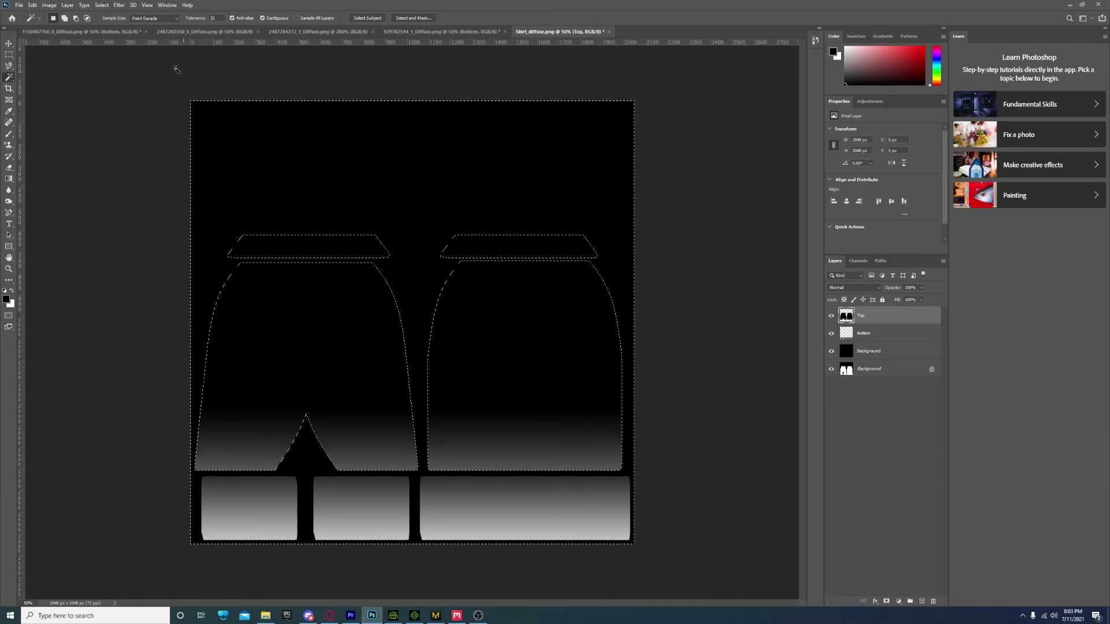
click(100, 5)
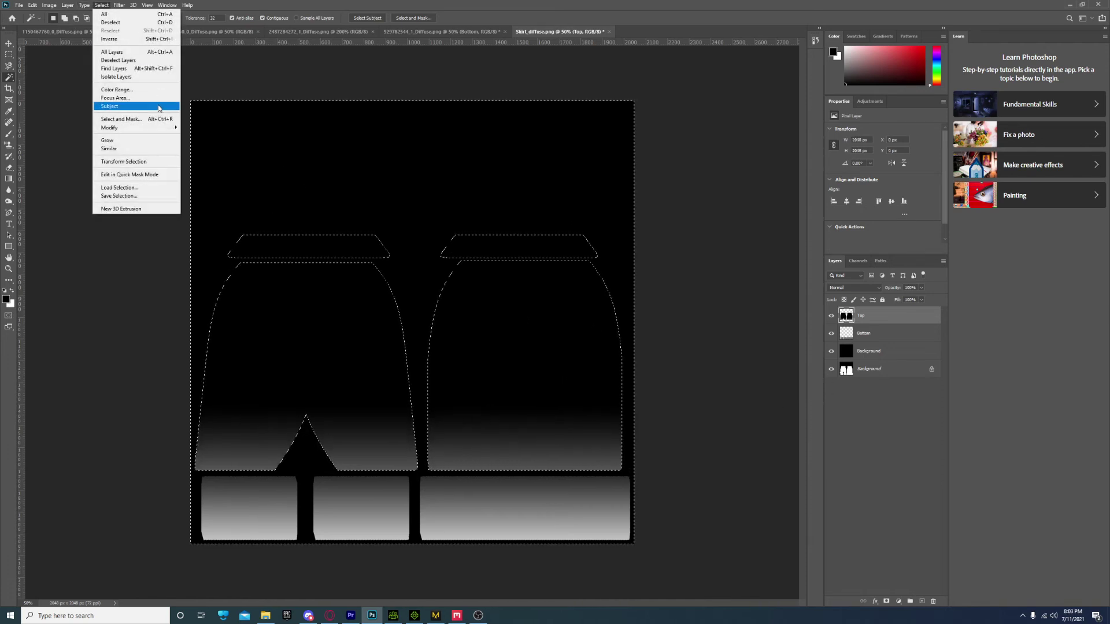
mouse_move(155, 133)
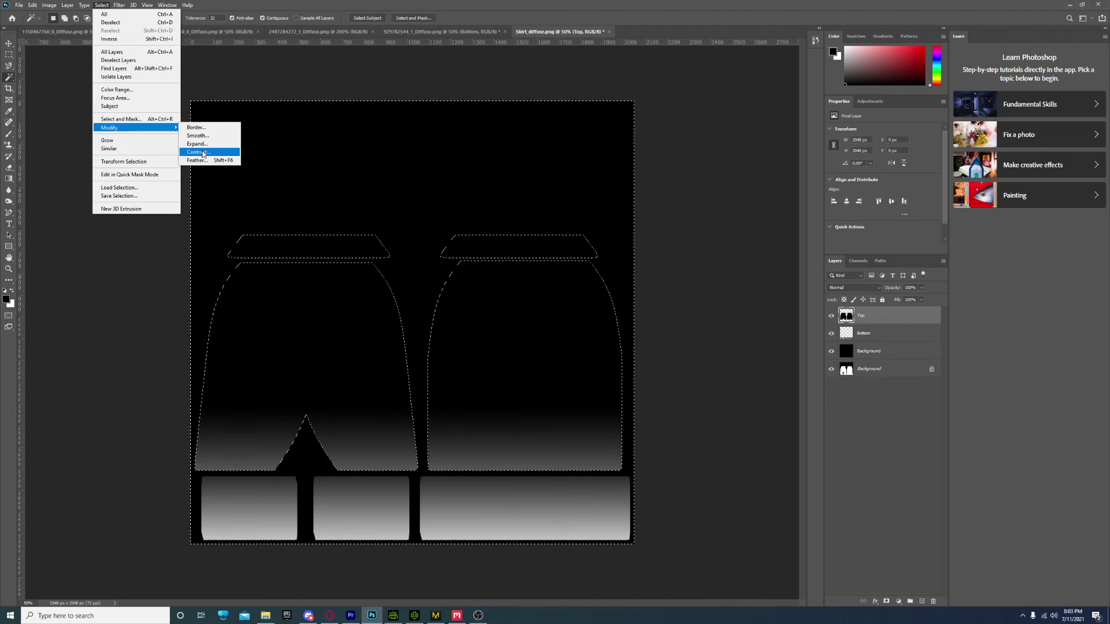
click(202, 153)
click(600, 197)
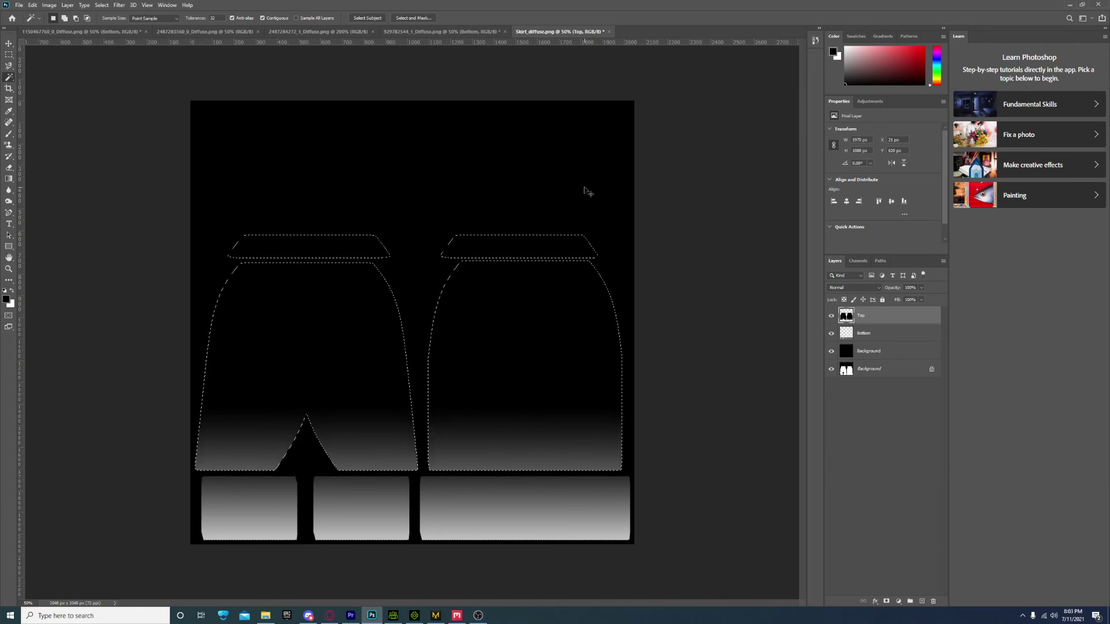
key(ctrl+shift+i)
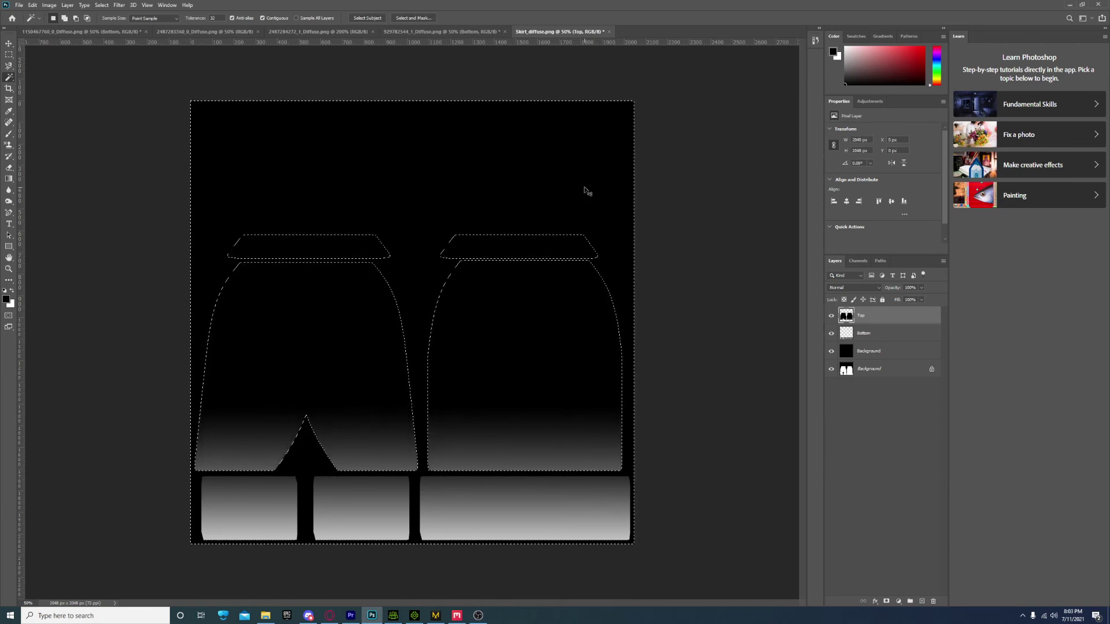
key(Delete)
key(ctrl+d)
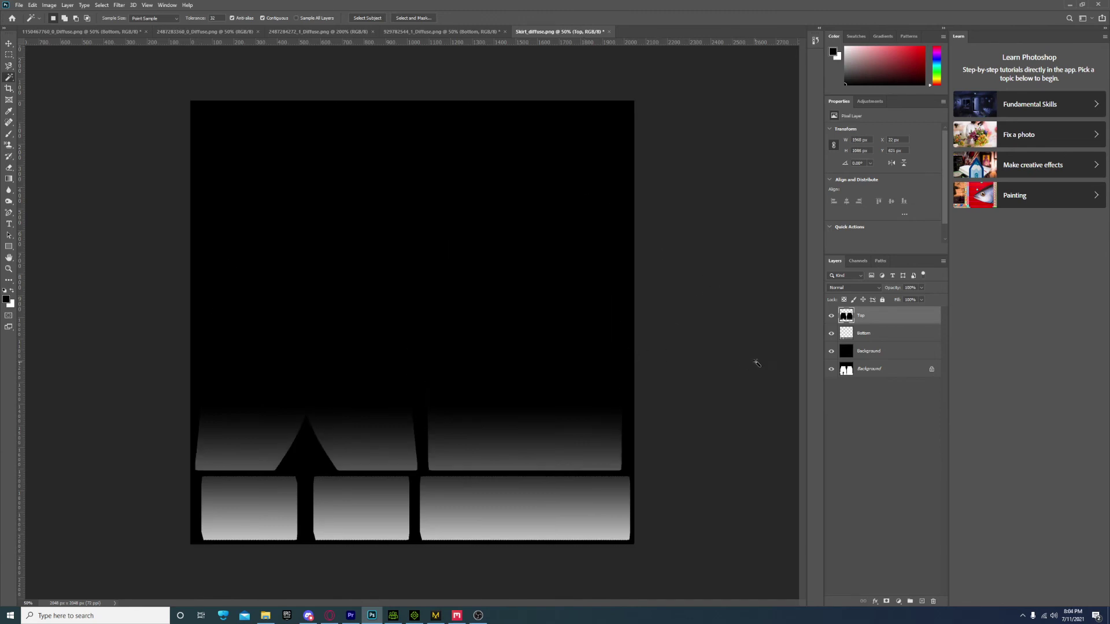
- Select the empty area around the Top layer's skirt panels, contract that selection, and invert it to the panels
ctrl+click(844, 368)
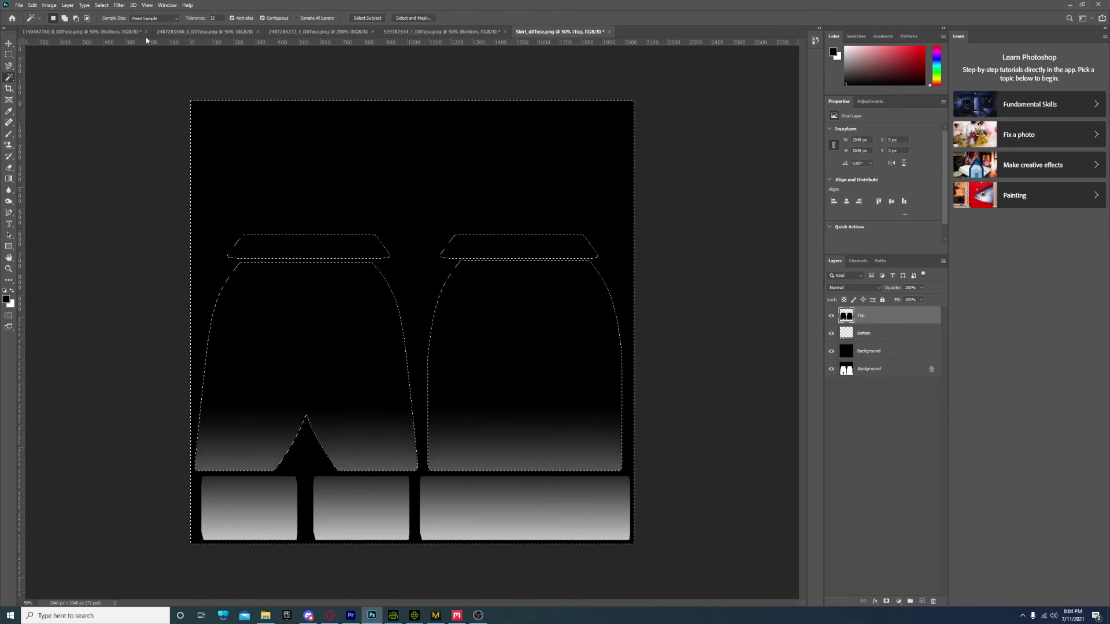
click(119, 6)
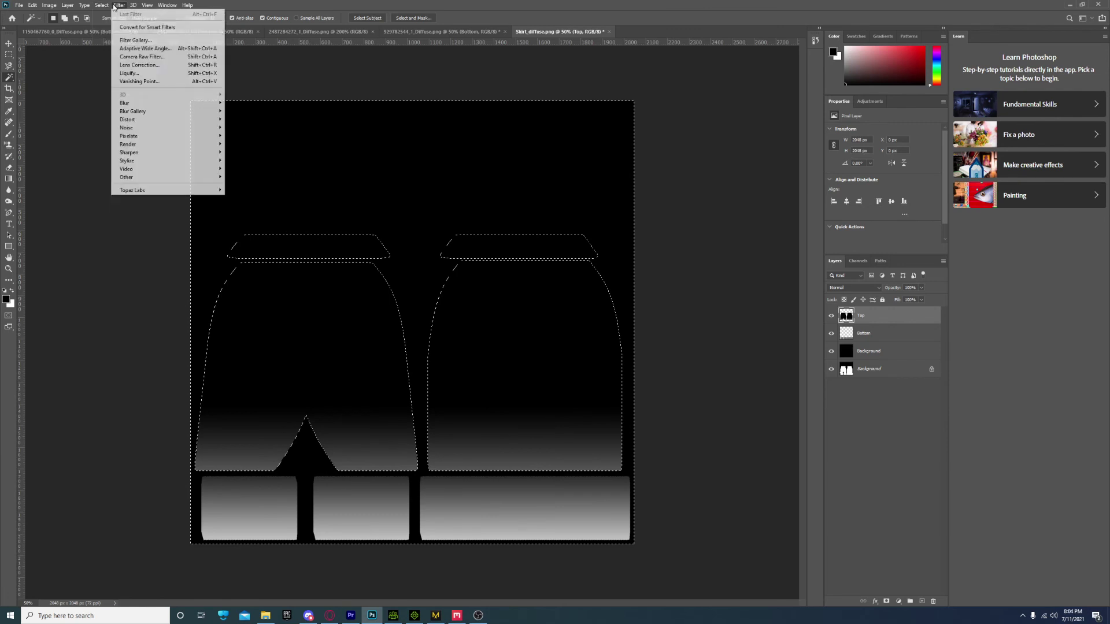
mouse_move(101, 5)
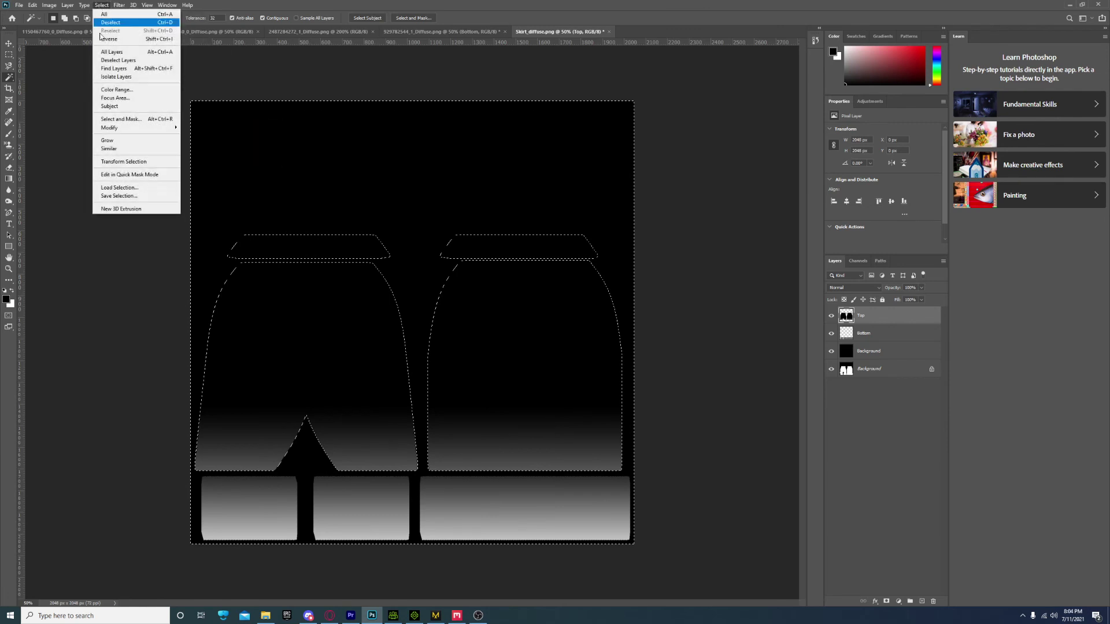
mouse_move(148, 130)
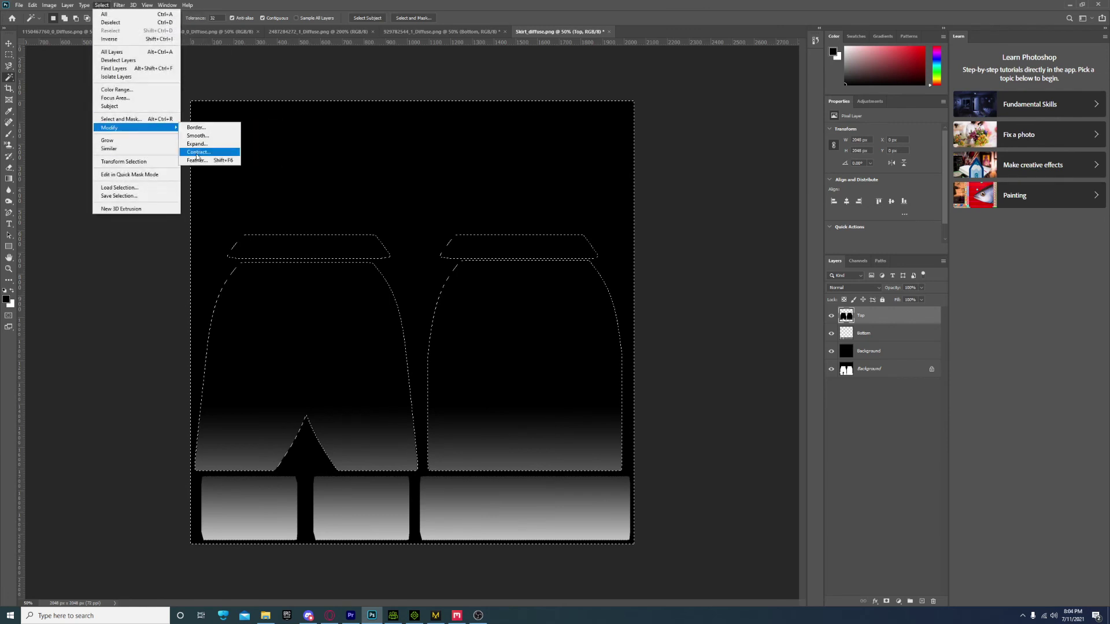
click(197, 152)
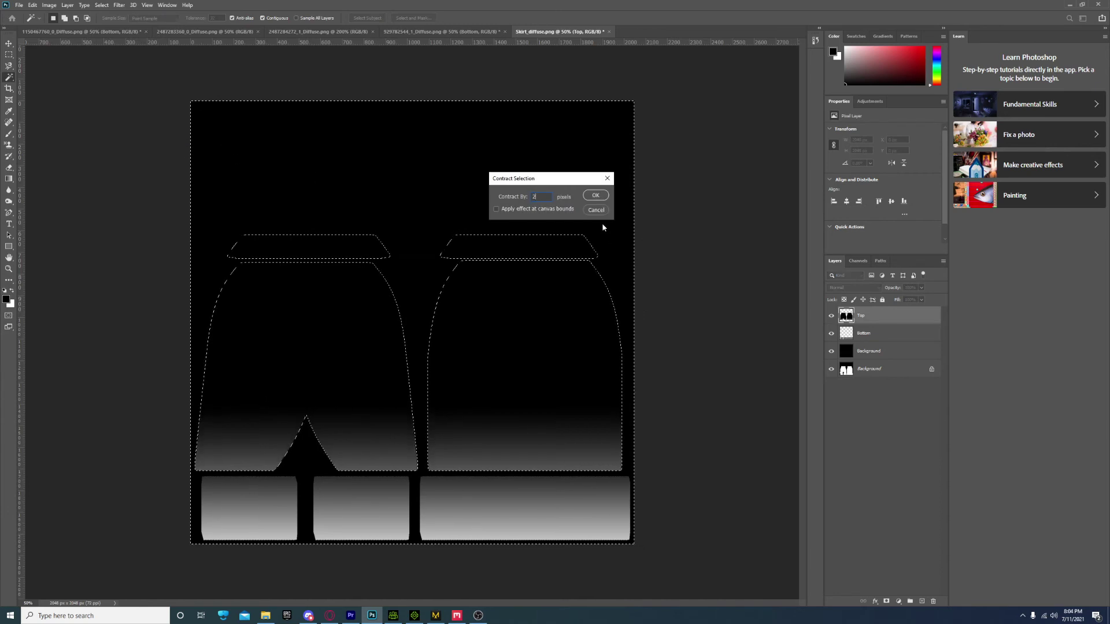
click(595, 195)
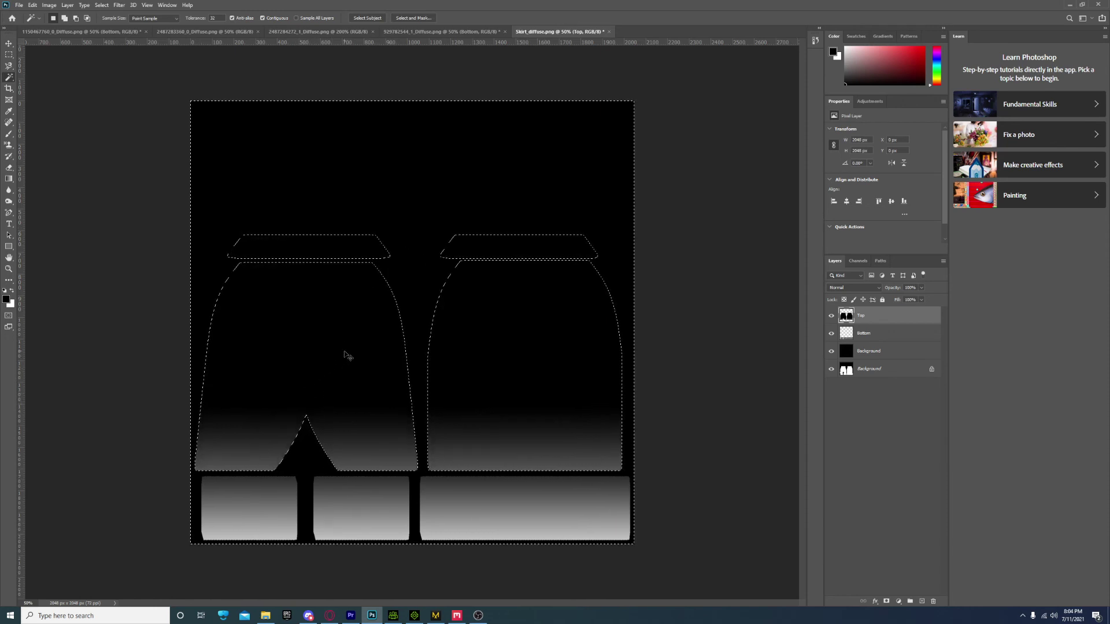
key(ctrl+shift+i)
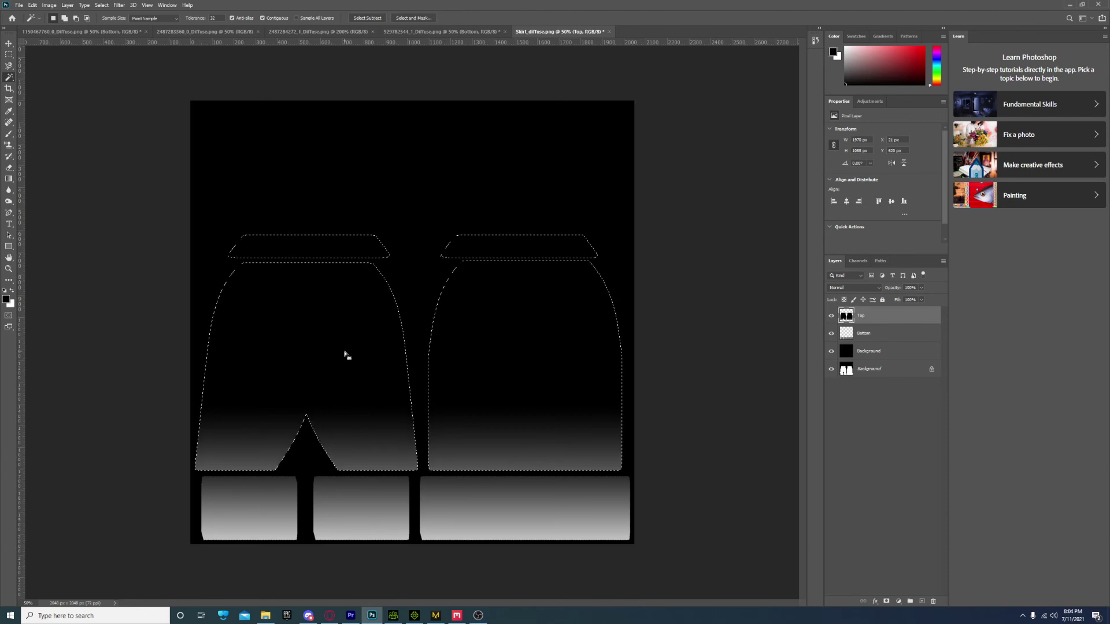
- Contract the panel selection by 1 pixel, clear everything outside it on the Top layer, and deselect
click(106, 7)
mouse_move(129, 128)
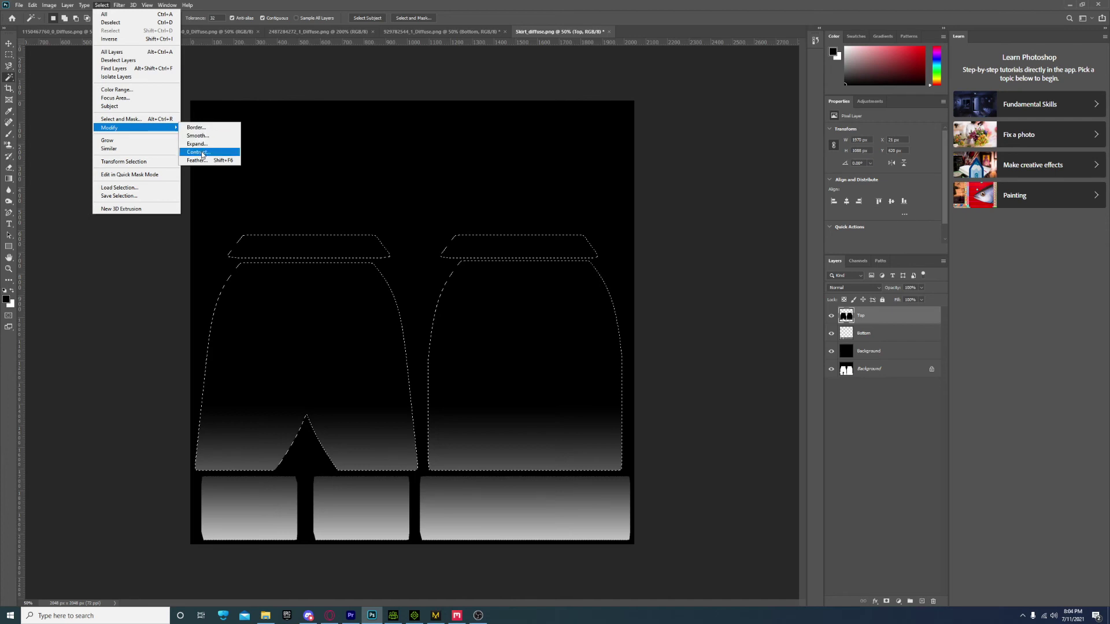
click(196, 152)
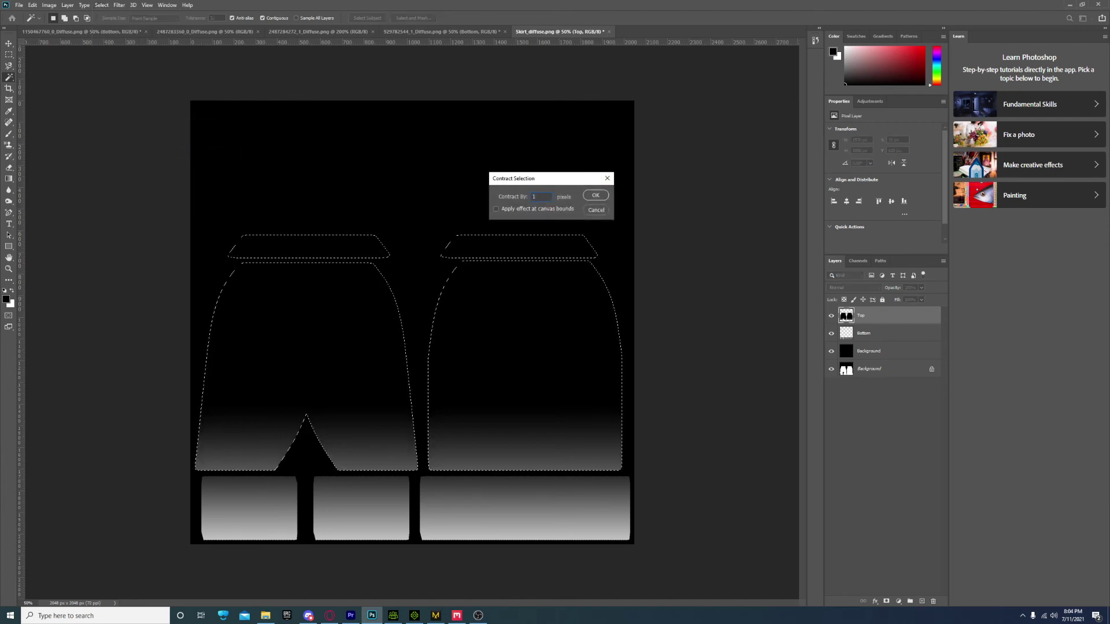
click(594, 196)
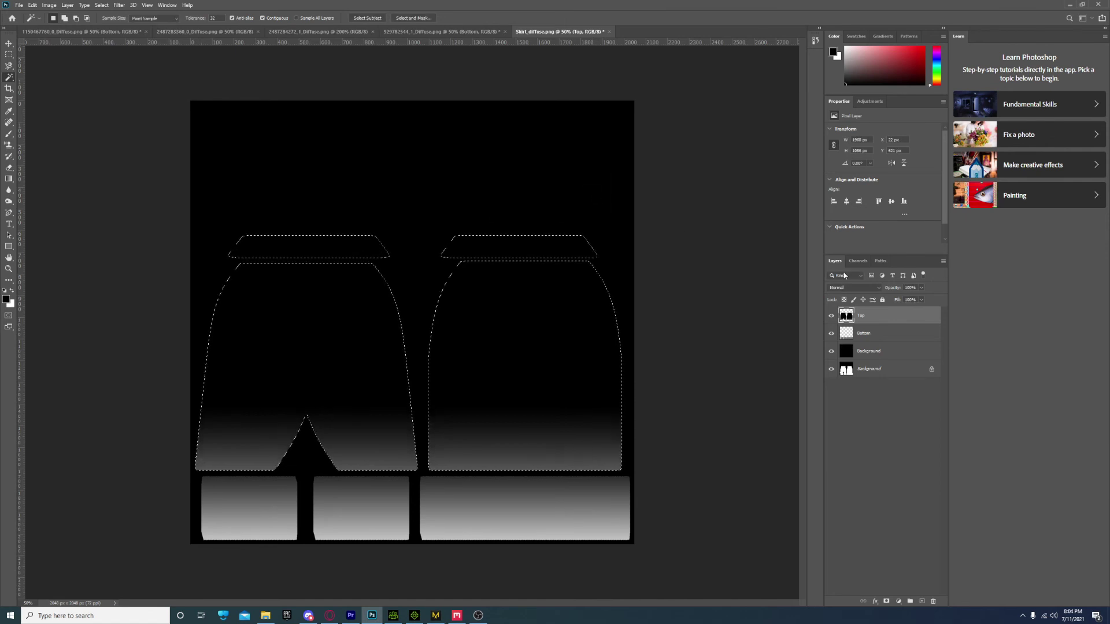
key(ctrl+shift+i)
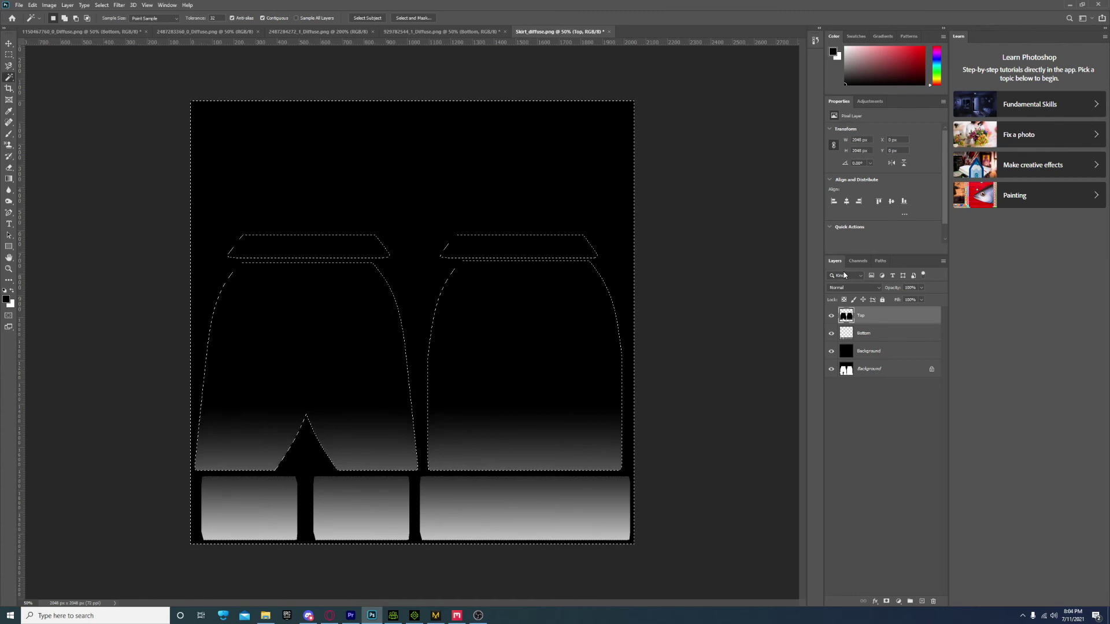
key(Delete)
key(ctrl+d)
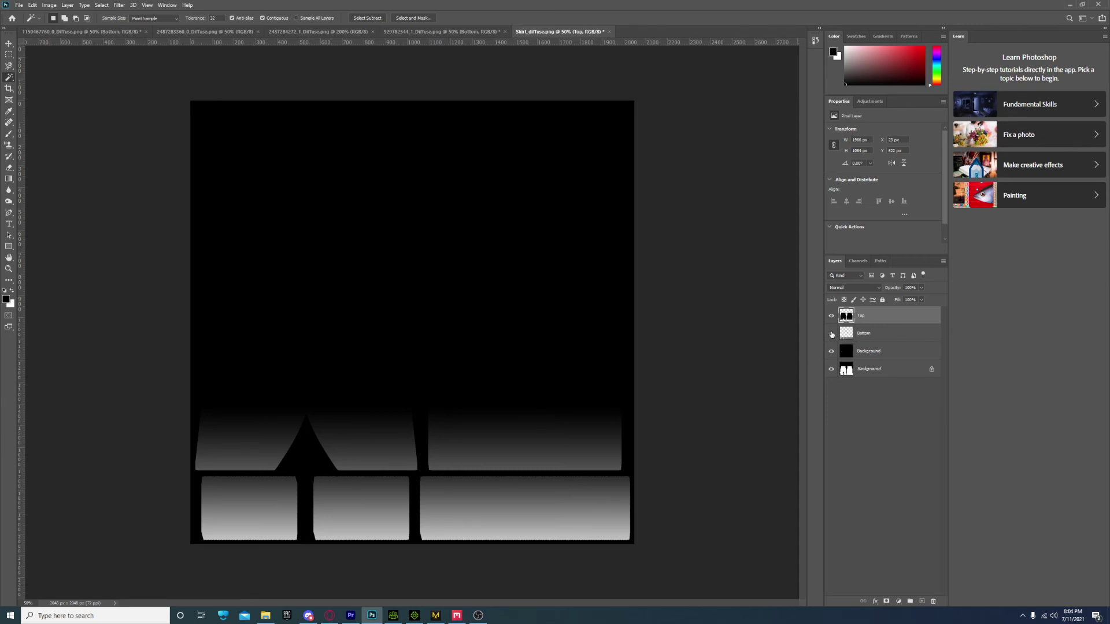
- With the Bottom layer hidden and the Top layer's panels selected, redraw their white-to-black gradient from the canvas's lower edge to just below the waistbands
click(832, 334)
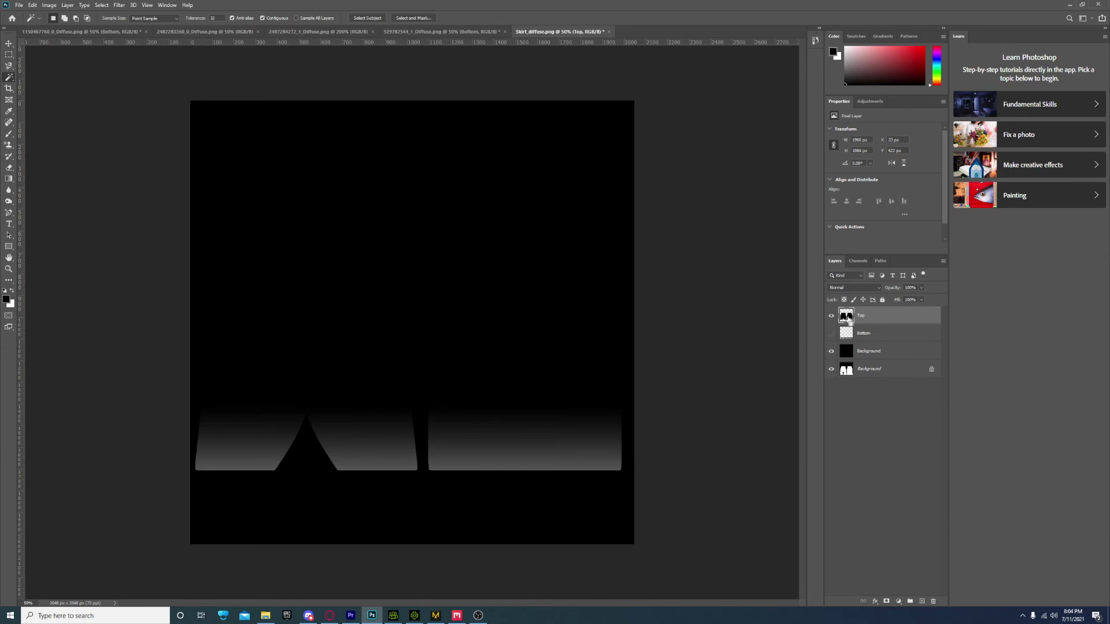
ctrl+click(846, 316)
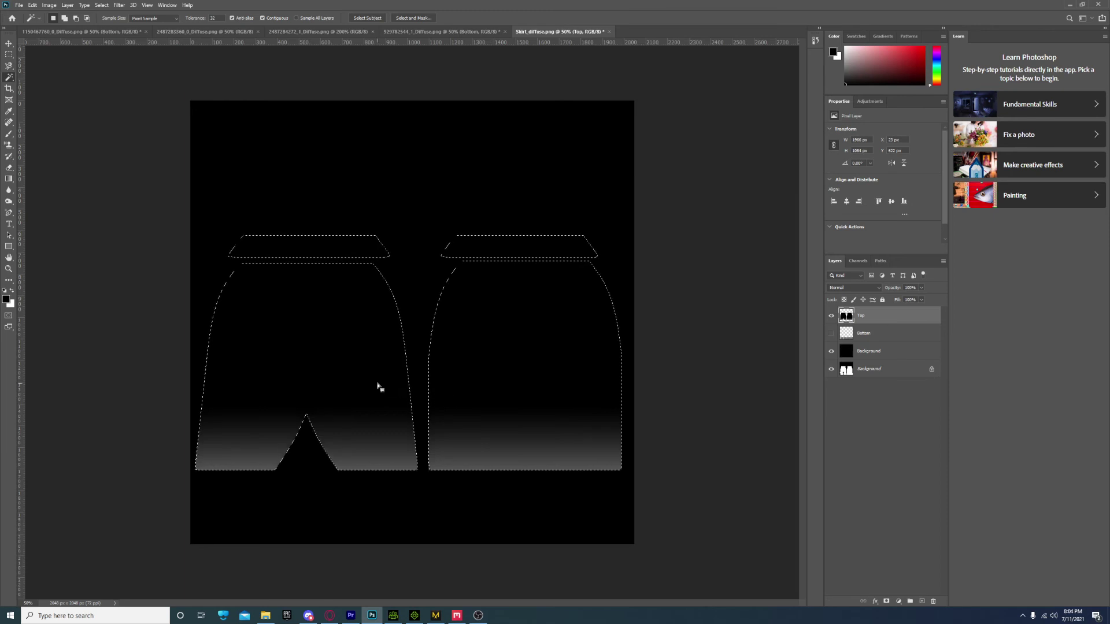
key(g)
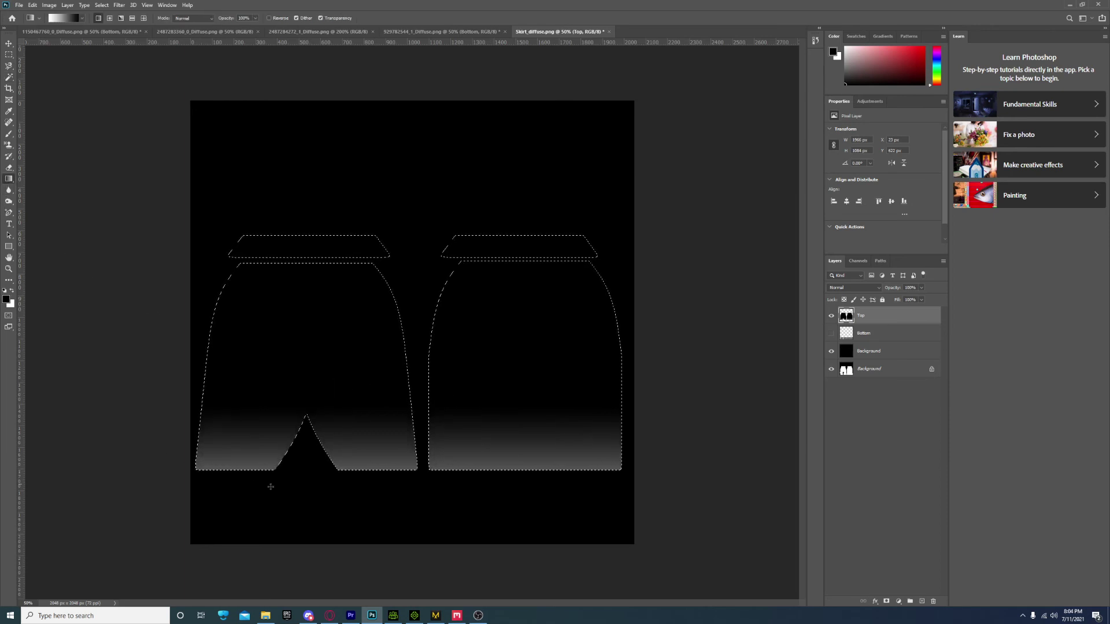
drag(365, 540, 366, 484)
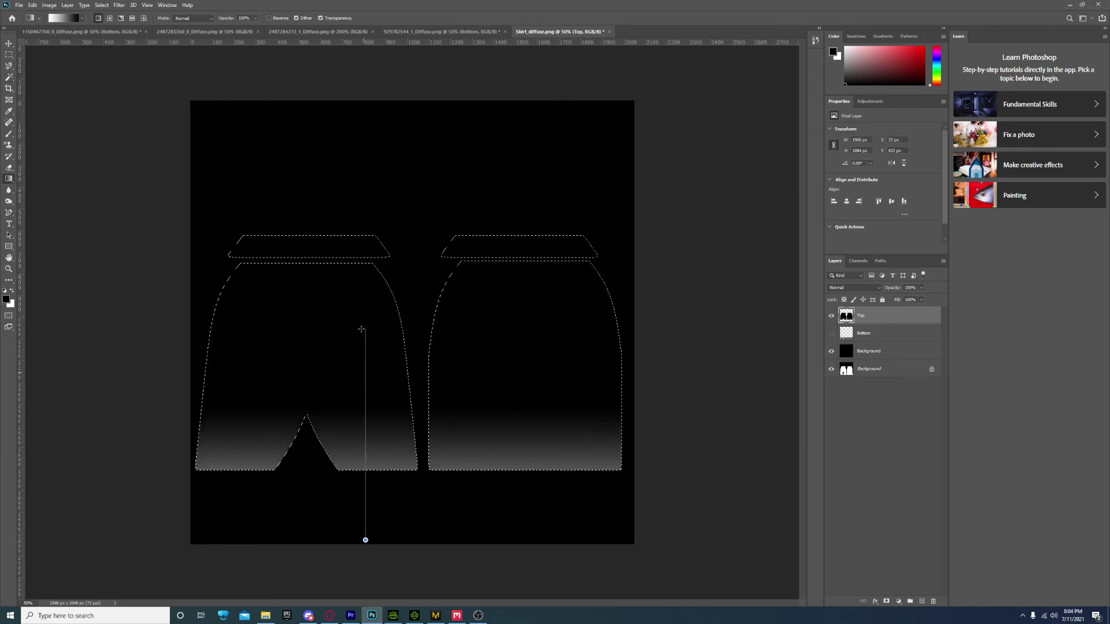
drag(361, 329, 362, 324)
drag(361, 549, 358, 363)
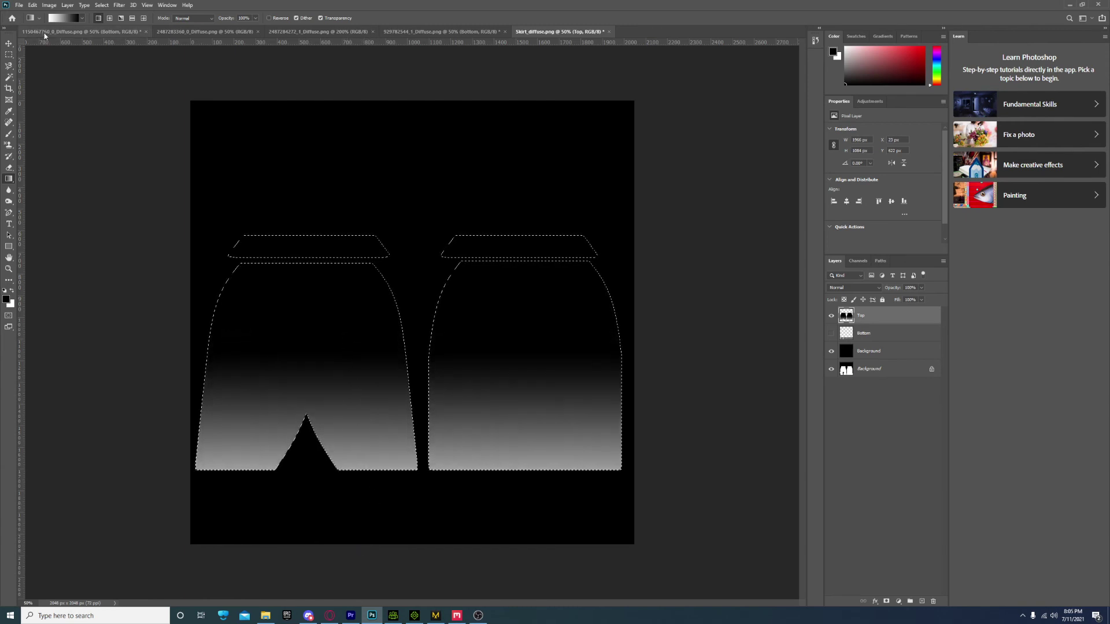
drag(355, 546, 338, 290)
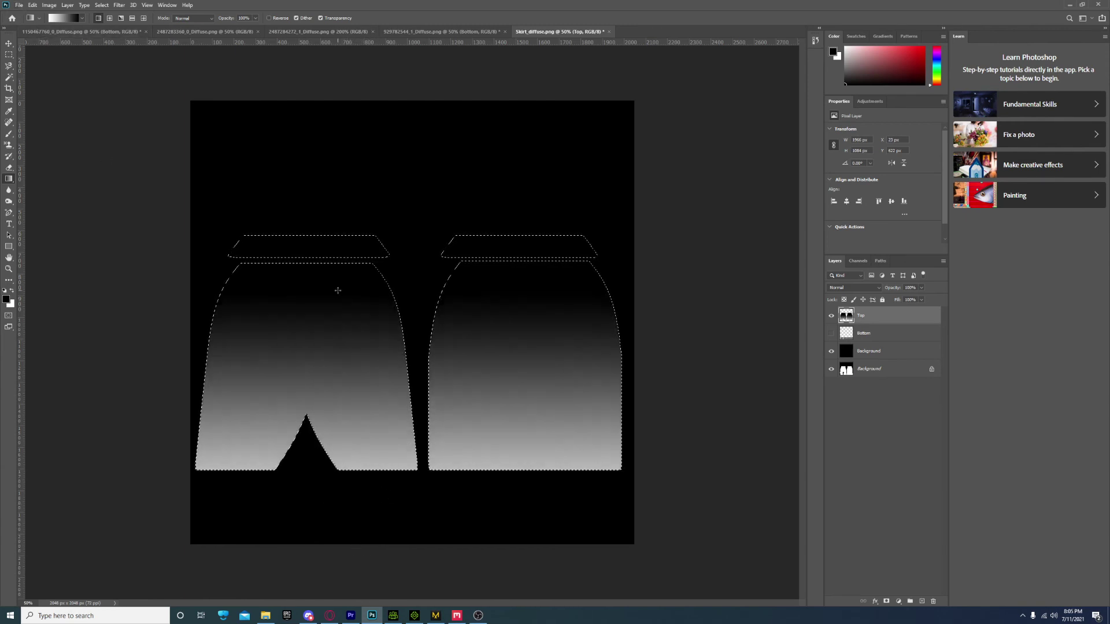
- Export the Top gradient map as a PNG, overwriting Top_Physics_Weightmap.png in the YouTube Tutorial folder
click(21, 6)
mouse_move(87, 131)
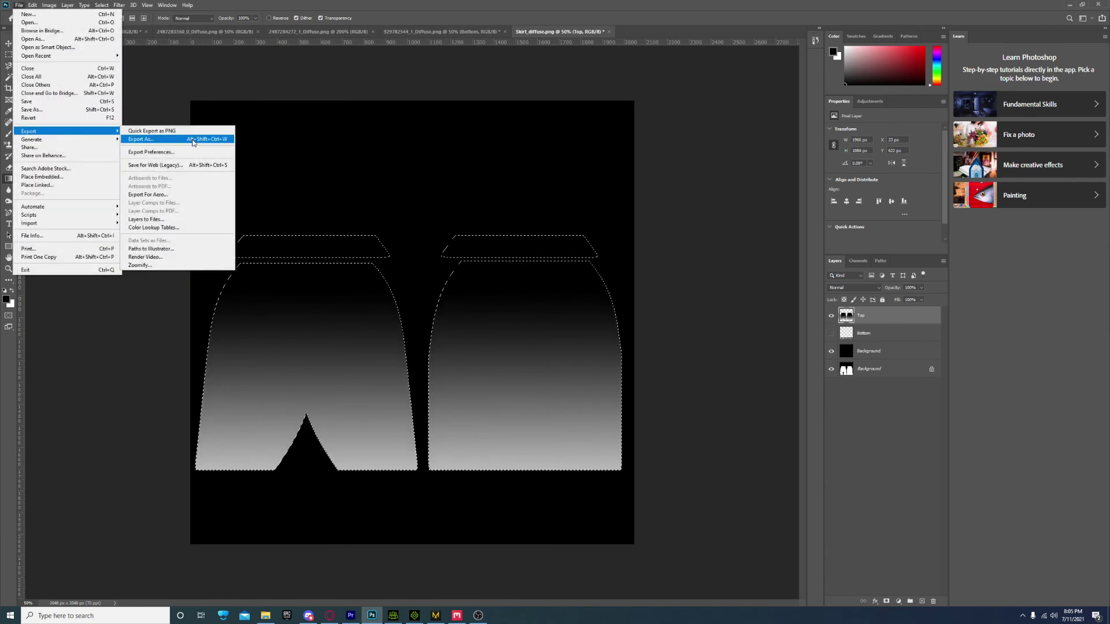
click(152, 132)
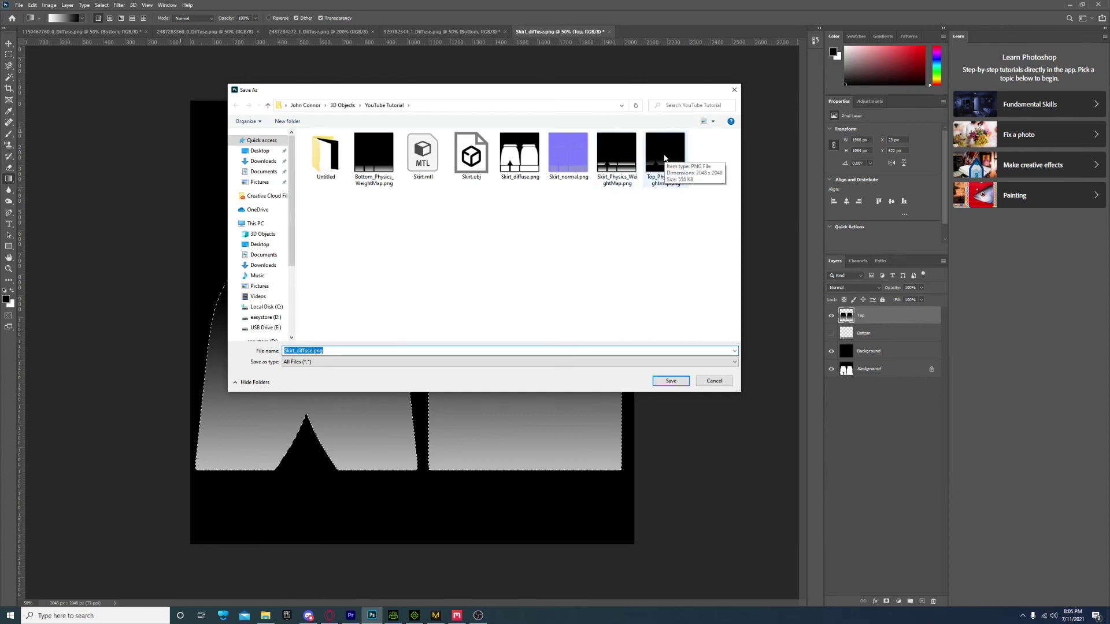
double_click(664, 155)
click(570, 312)
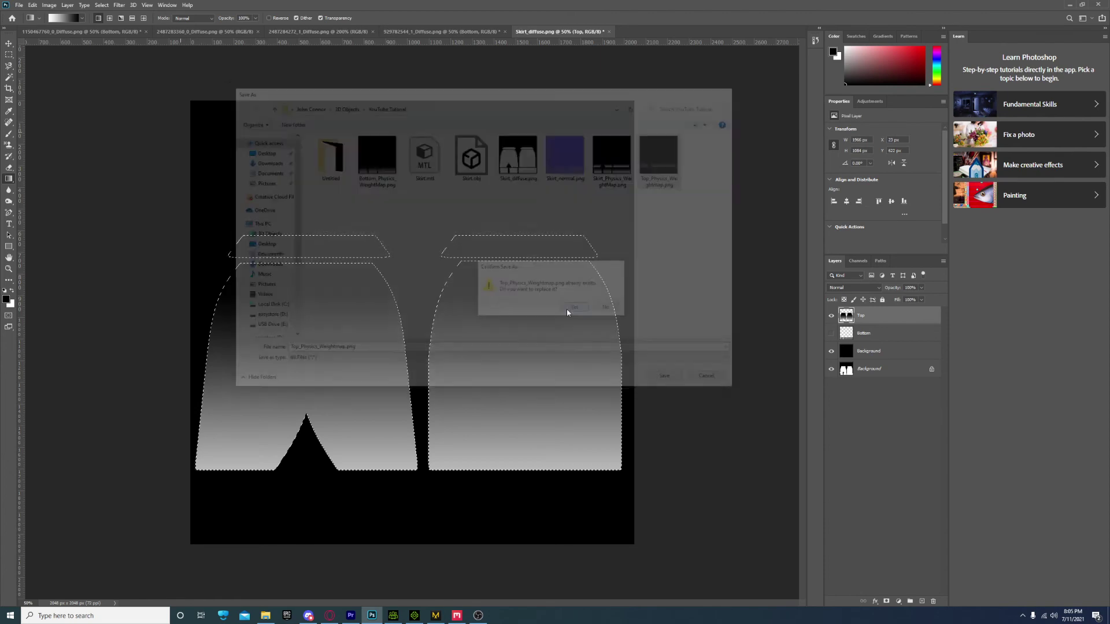
- Switch to iClone and load the updated Top_Physics_Weightmap.png as the Main material's weight map
click(408, 615)
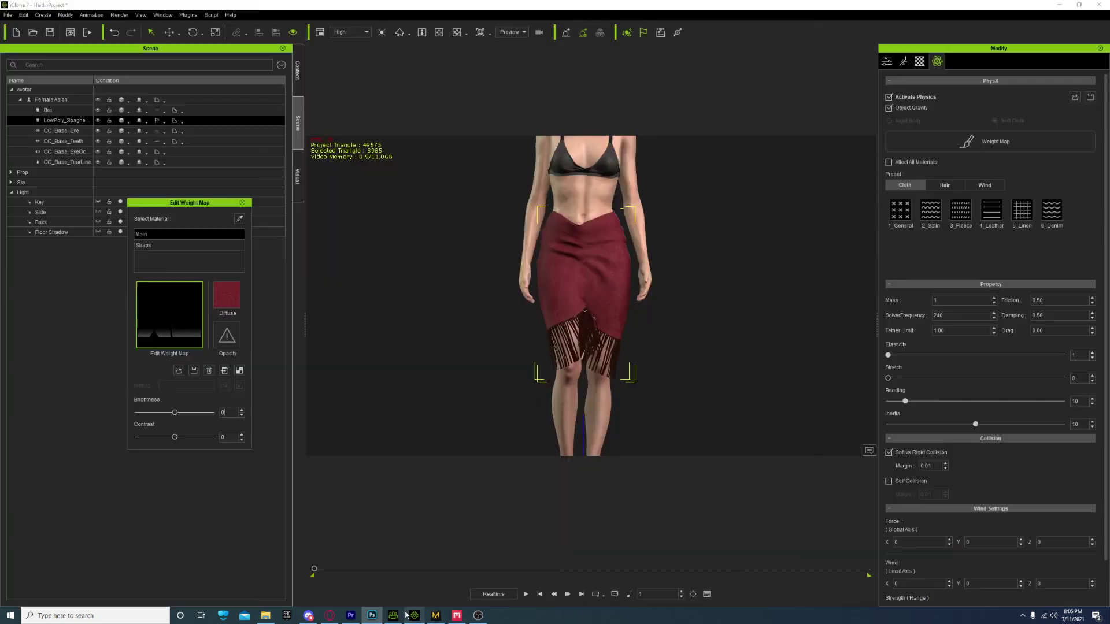
click(171, 311)
double_click(721, 173)
- Play the animation to check the skirt's physics, stop it, and return to the first frame
click(526, 594)
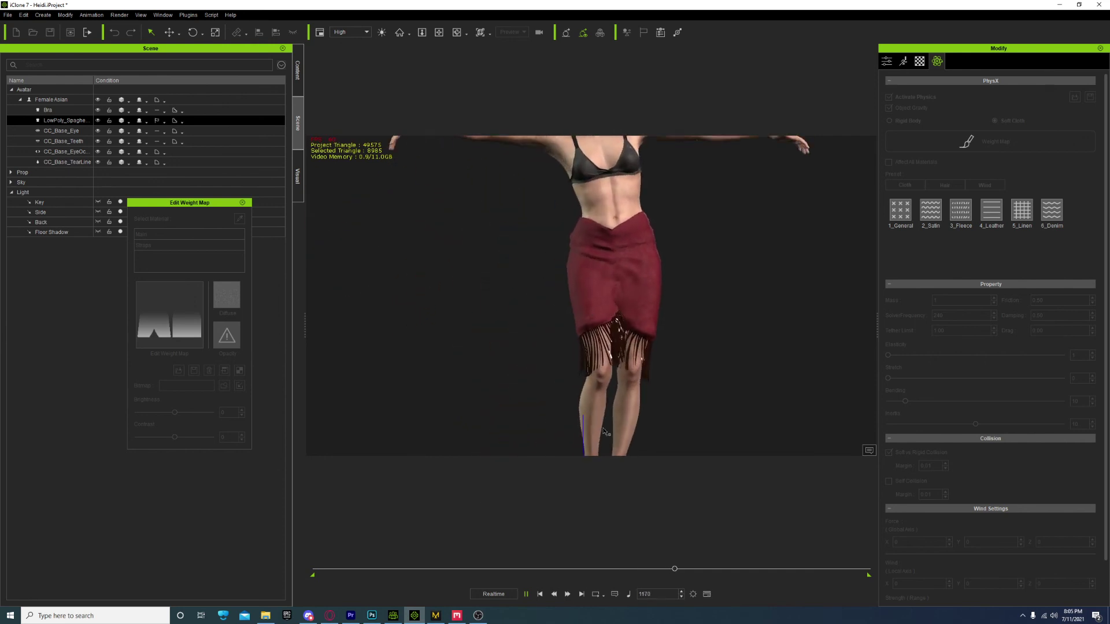
click(526, 594)
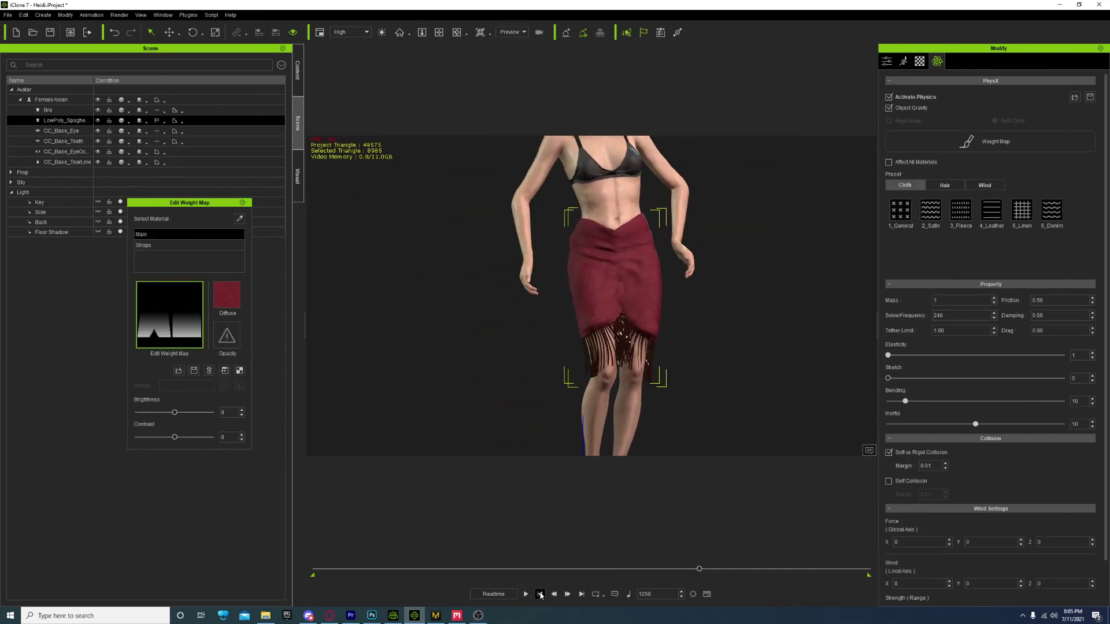
click(540, 594)
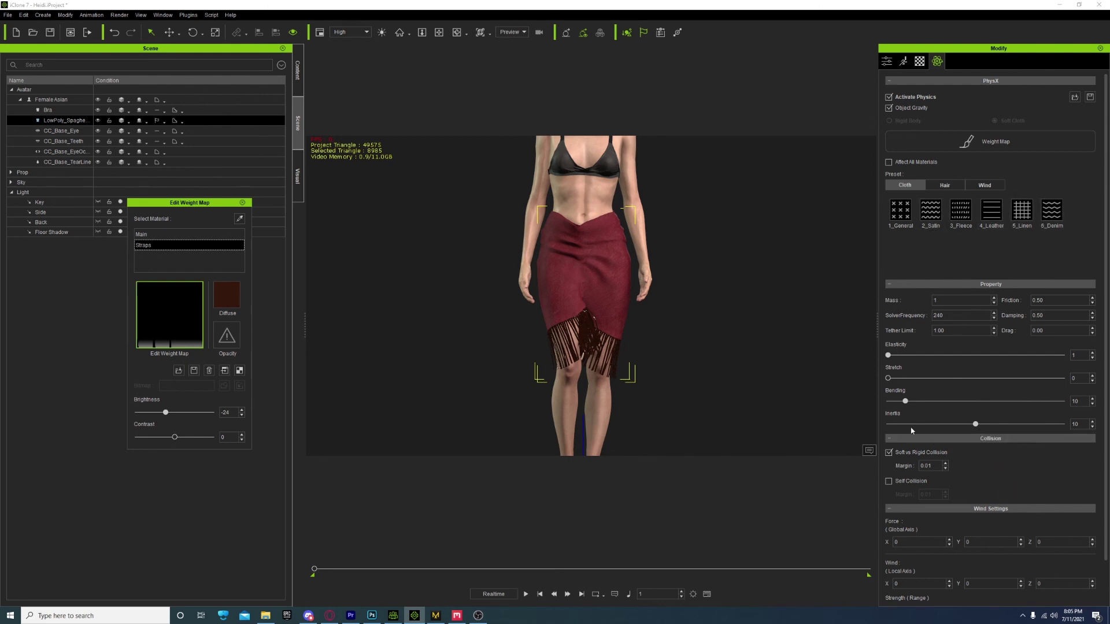
- Set the Main material's weight map brightness to -30, test it in playback, and return to the first frame
click(157, 234)
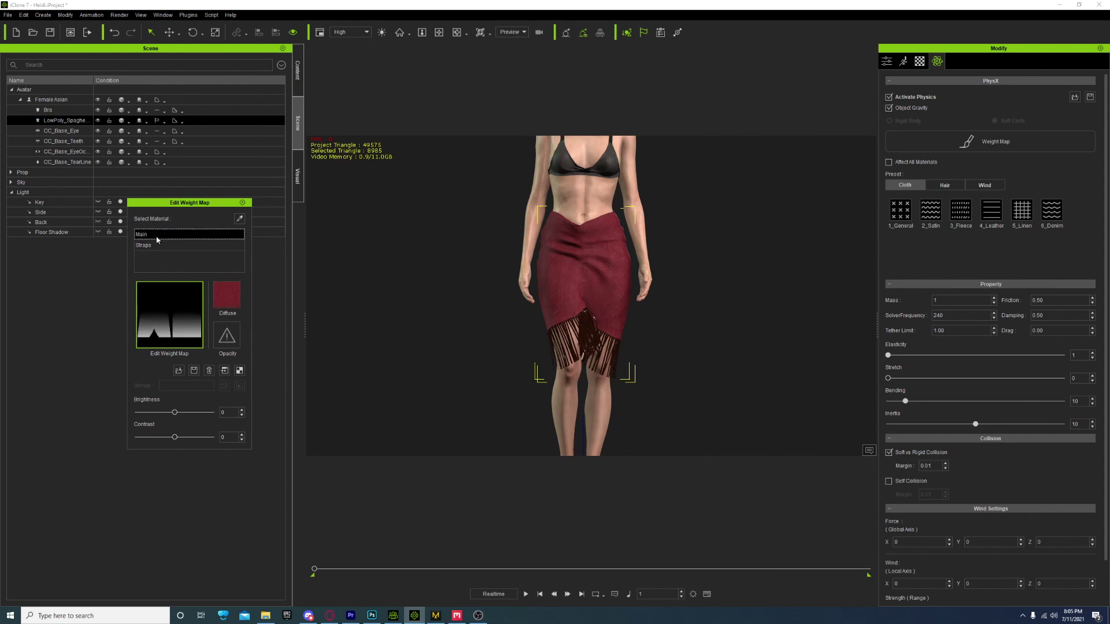
drag(168, 413, 161, 413)
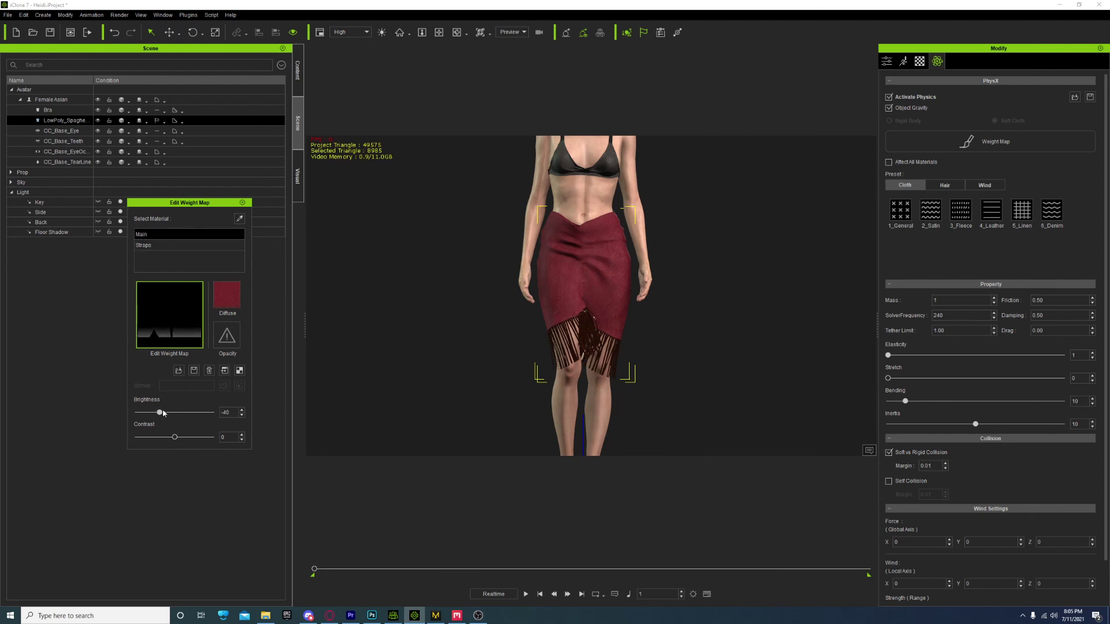
click(524, 594)
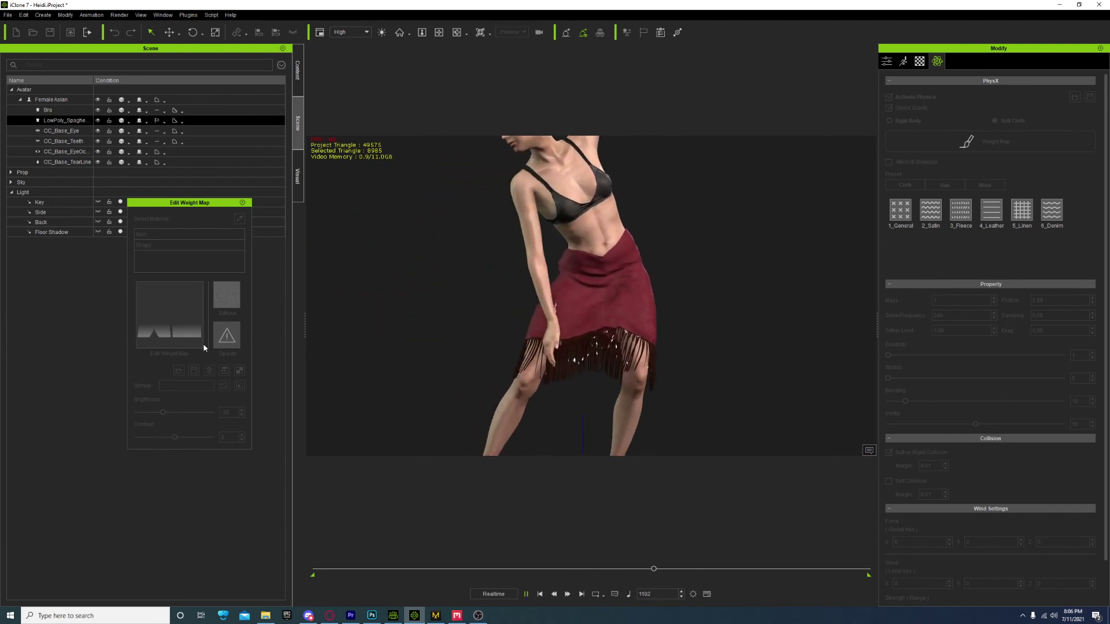
click(540, 594)
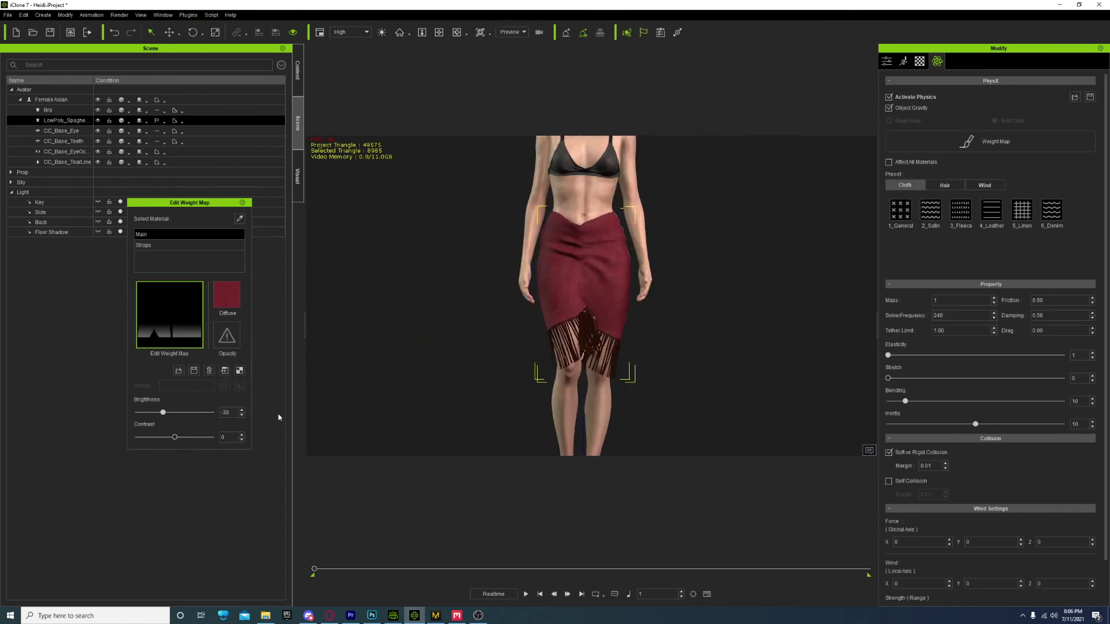
- Tune the Straps material's weight map brightness to -20, replaying the animation between adjustments to check the fringe
click(174, 245)
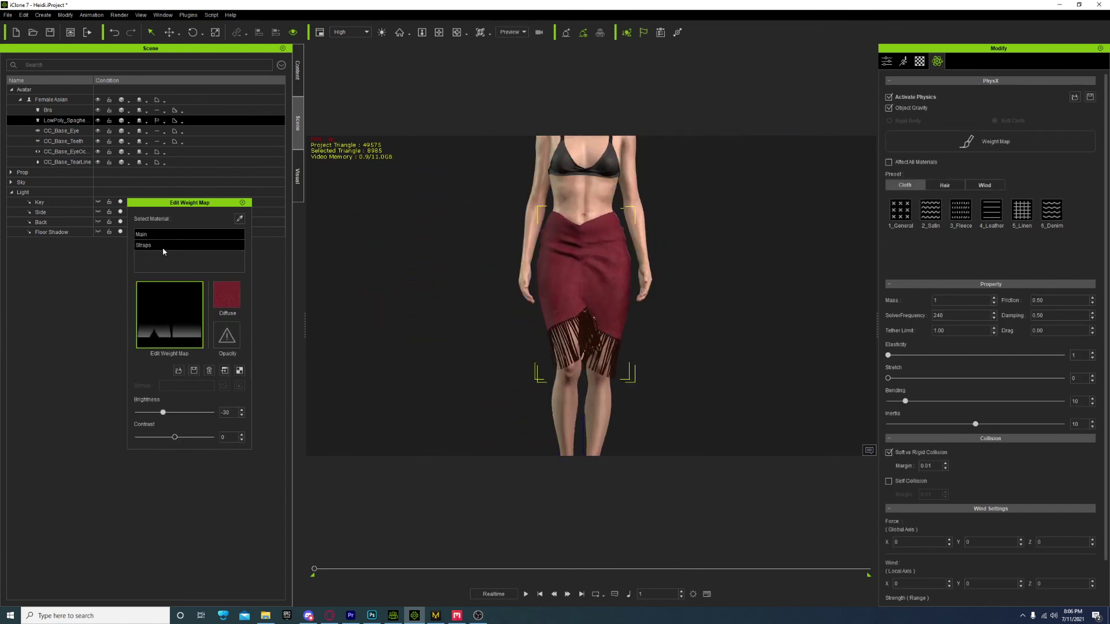
click(525, 594)
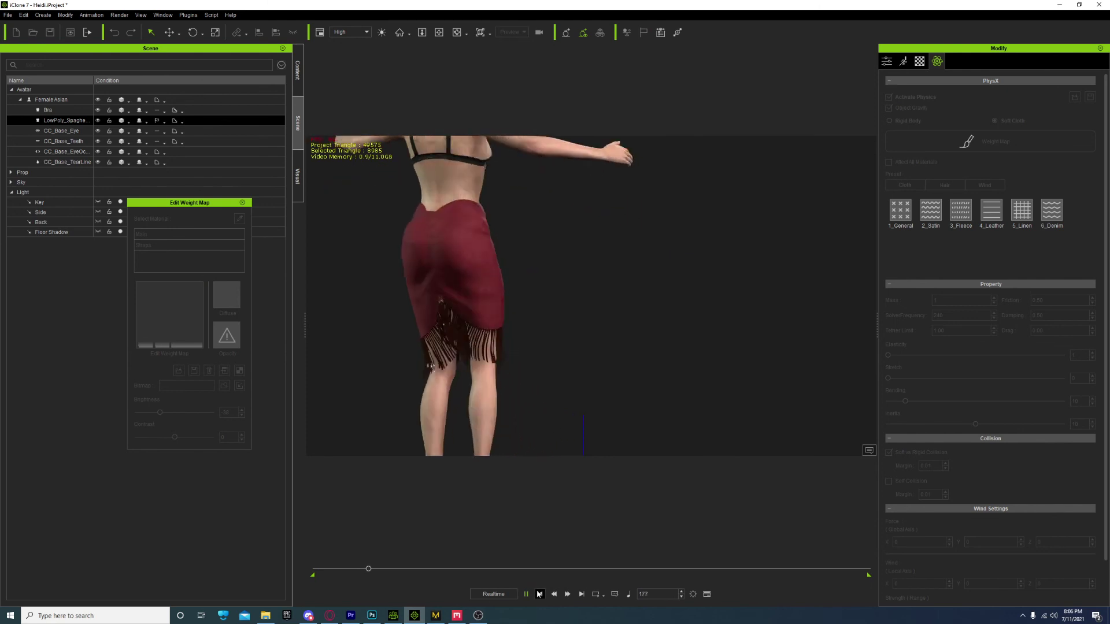
click(539, 594)
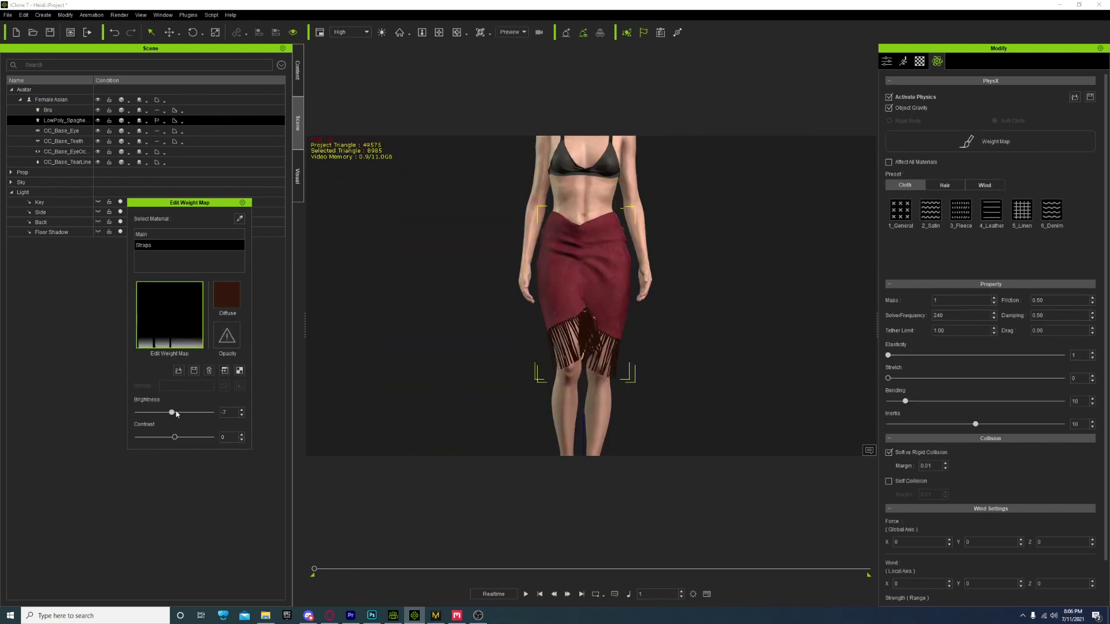
click(528, 594)
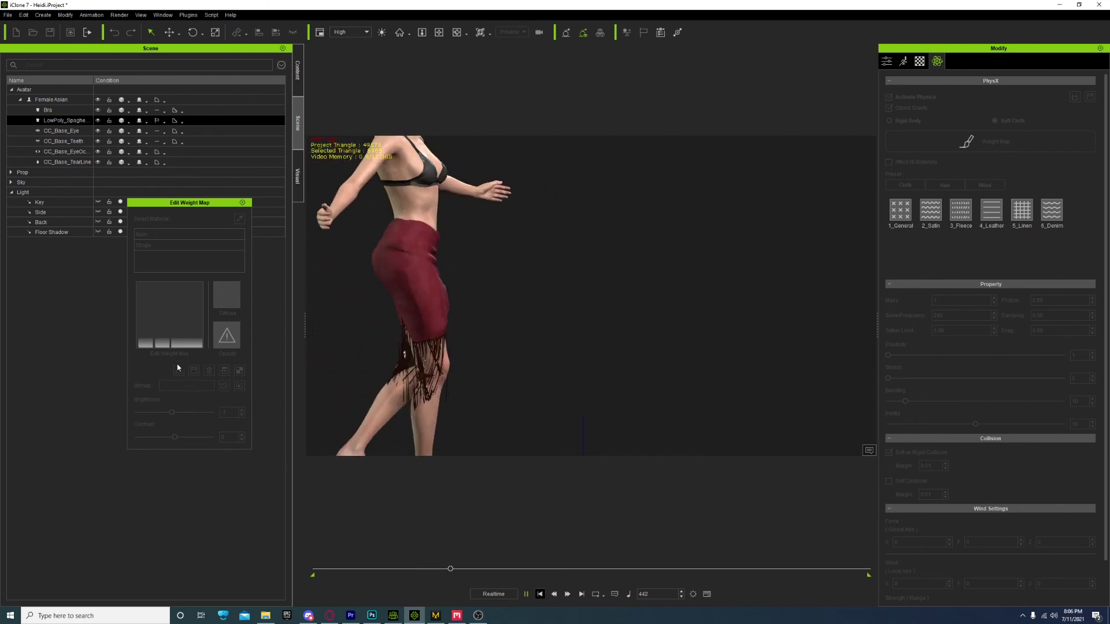
key(space)
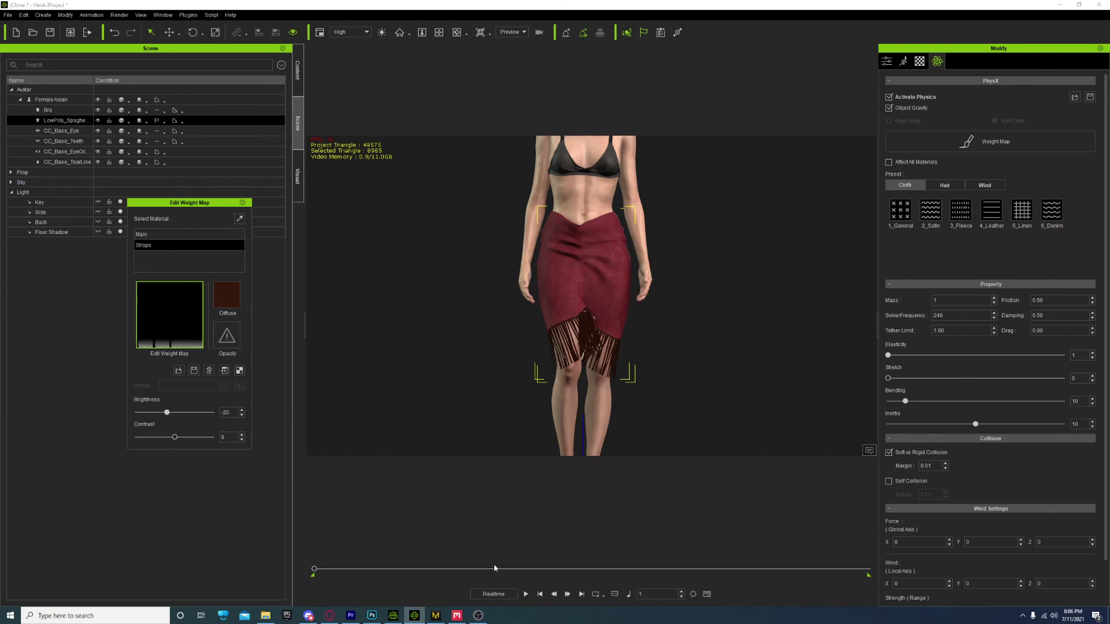
key(space)
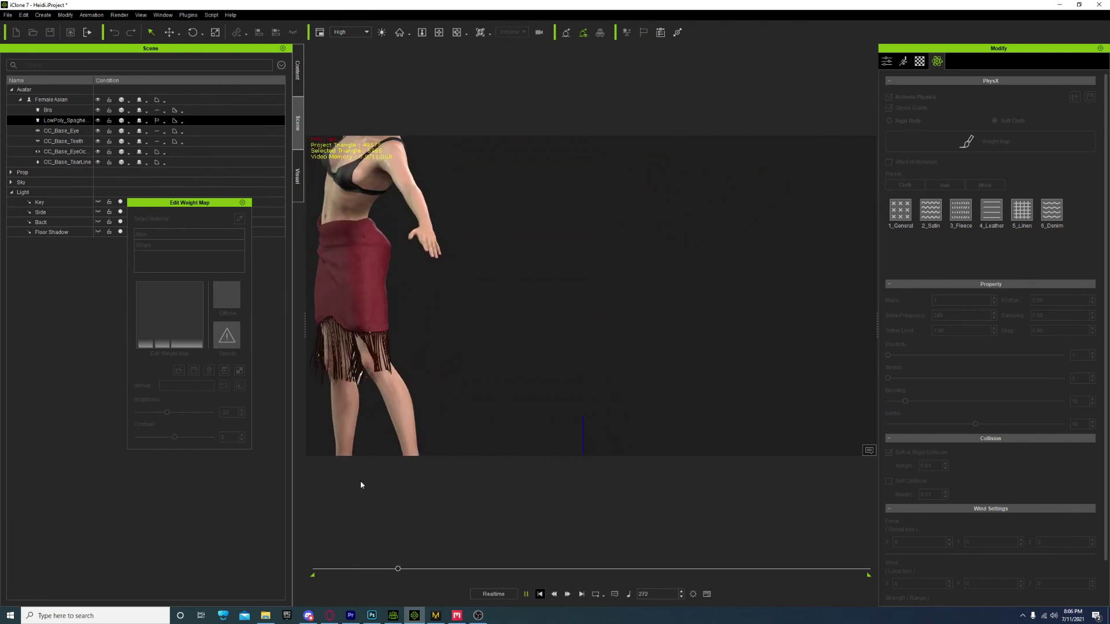
- Set the Straps material's weight map brightness to -34 and replay the animation to test the fringe
key(space)
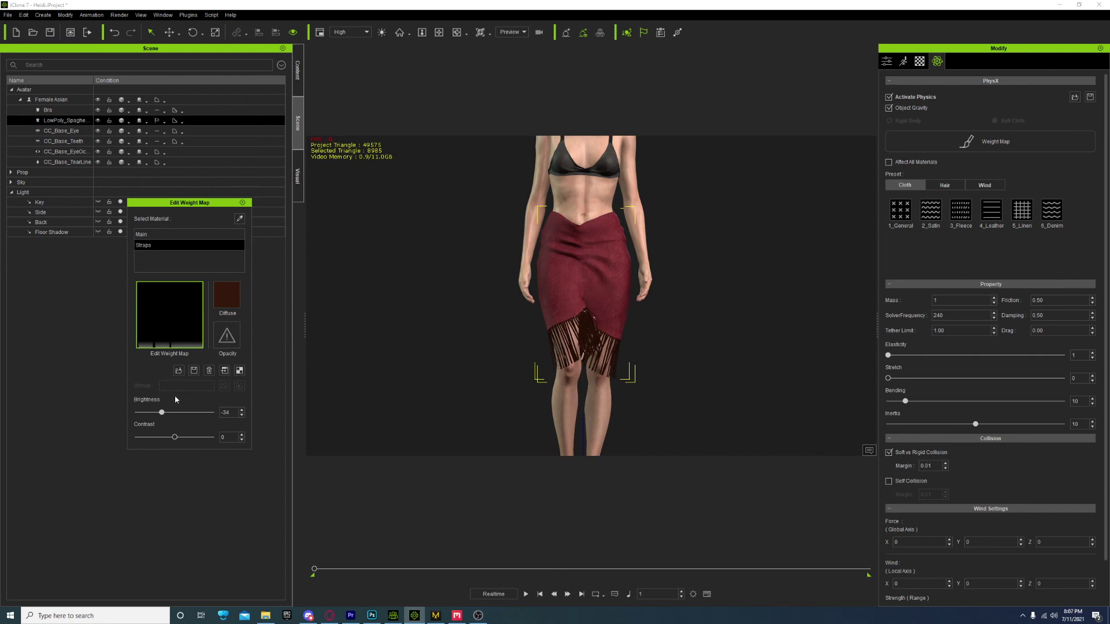
click(525, 594)
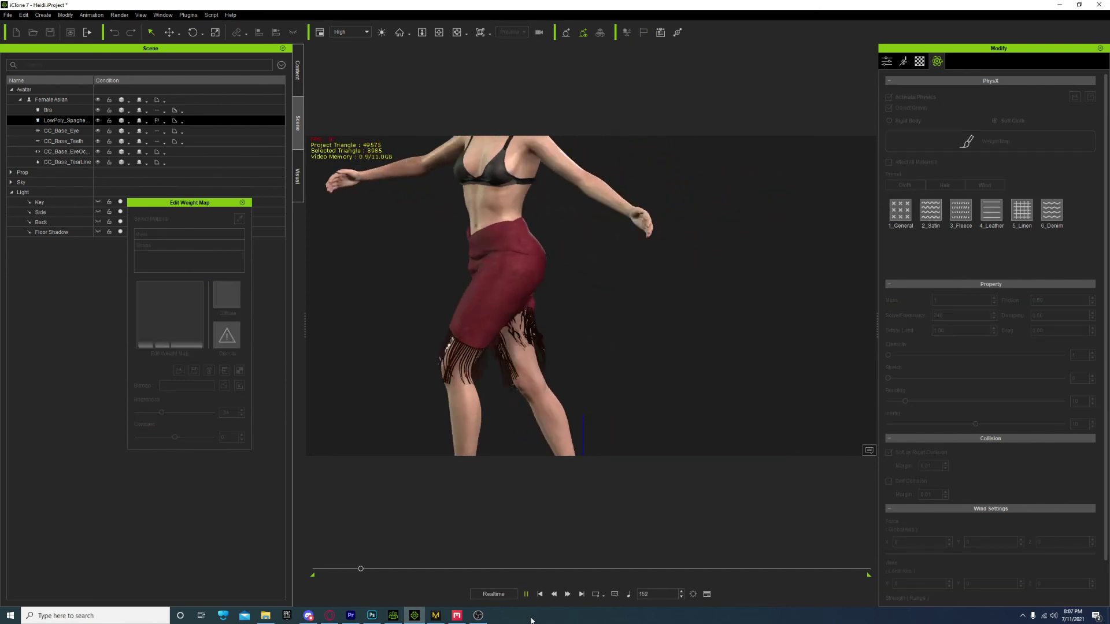
key(space)
- Set the Main material's weight map brightness to -62, test it in playback, and return to the first frame
click(150, 235)
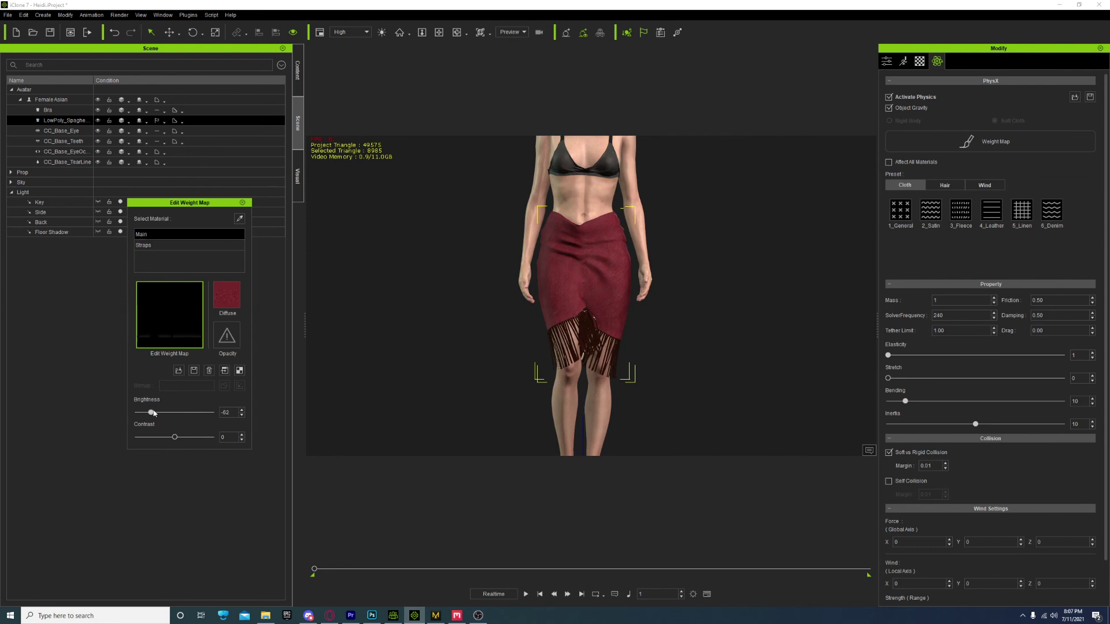
click(527, 594)
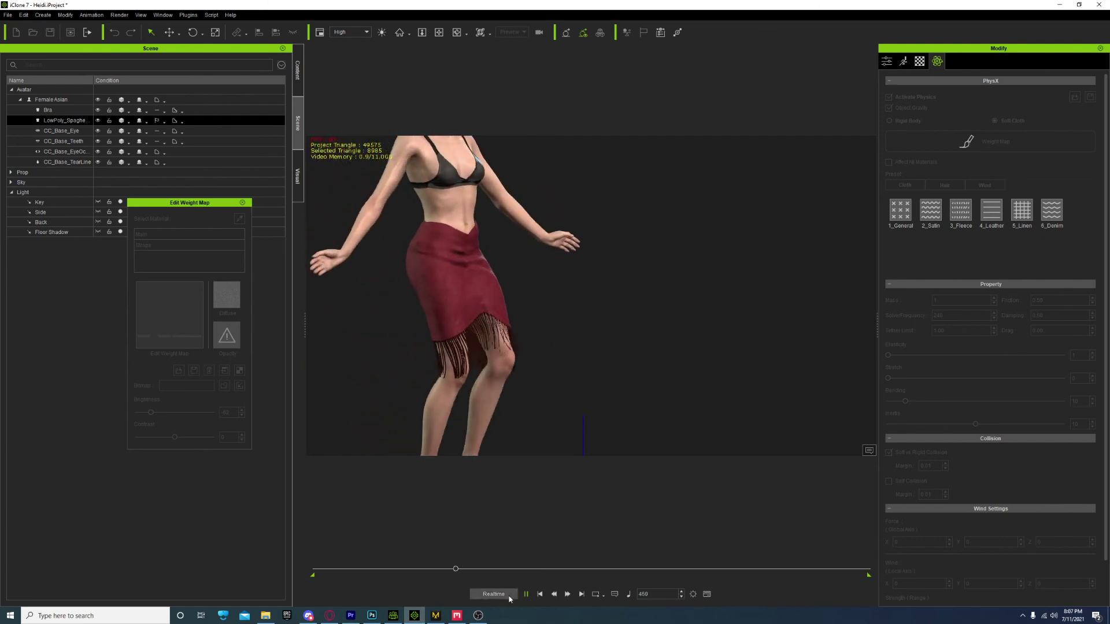
click(539, 594)
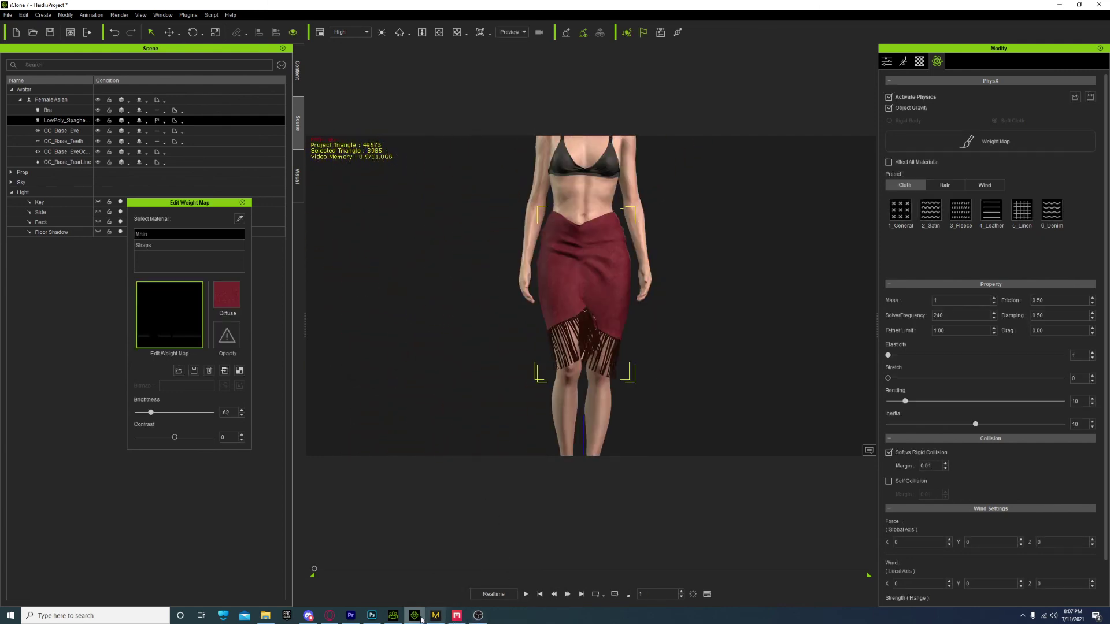
click(478, 616)
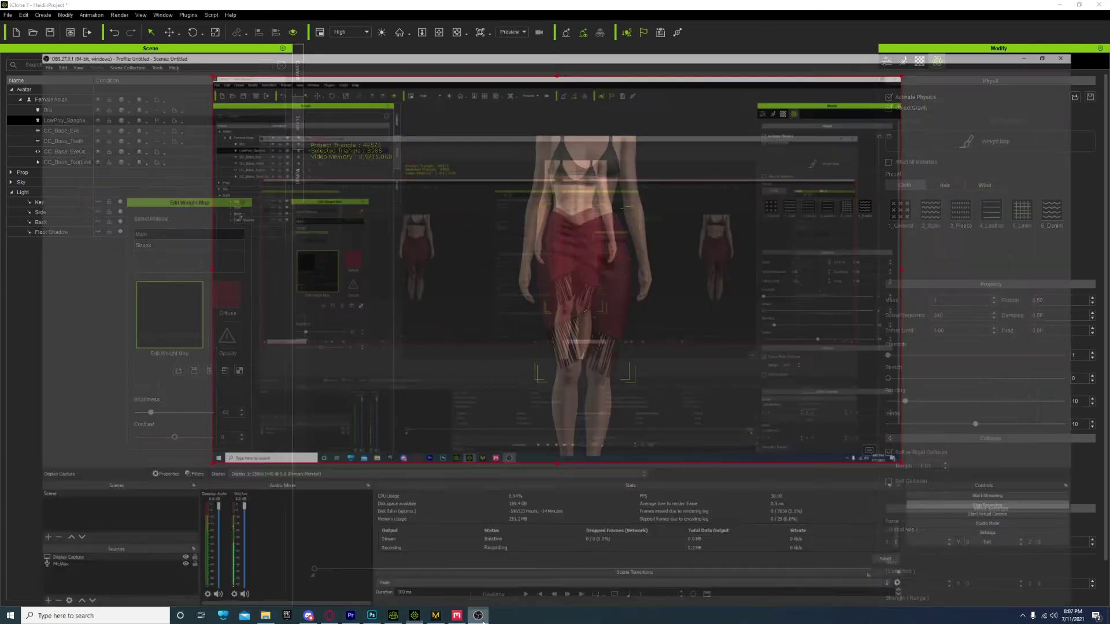